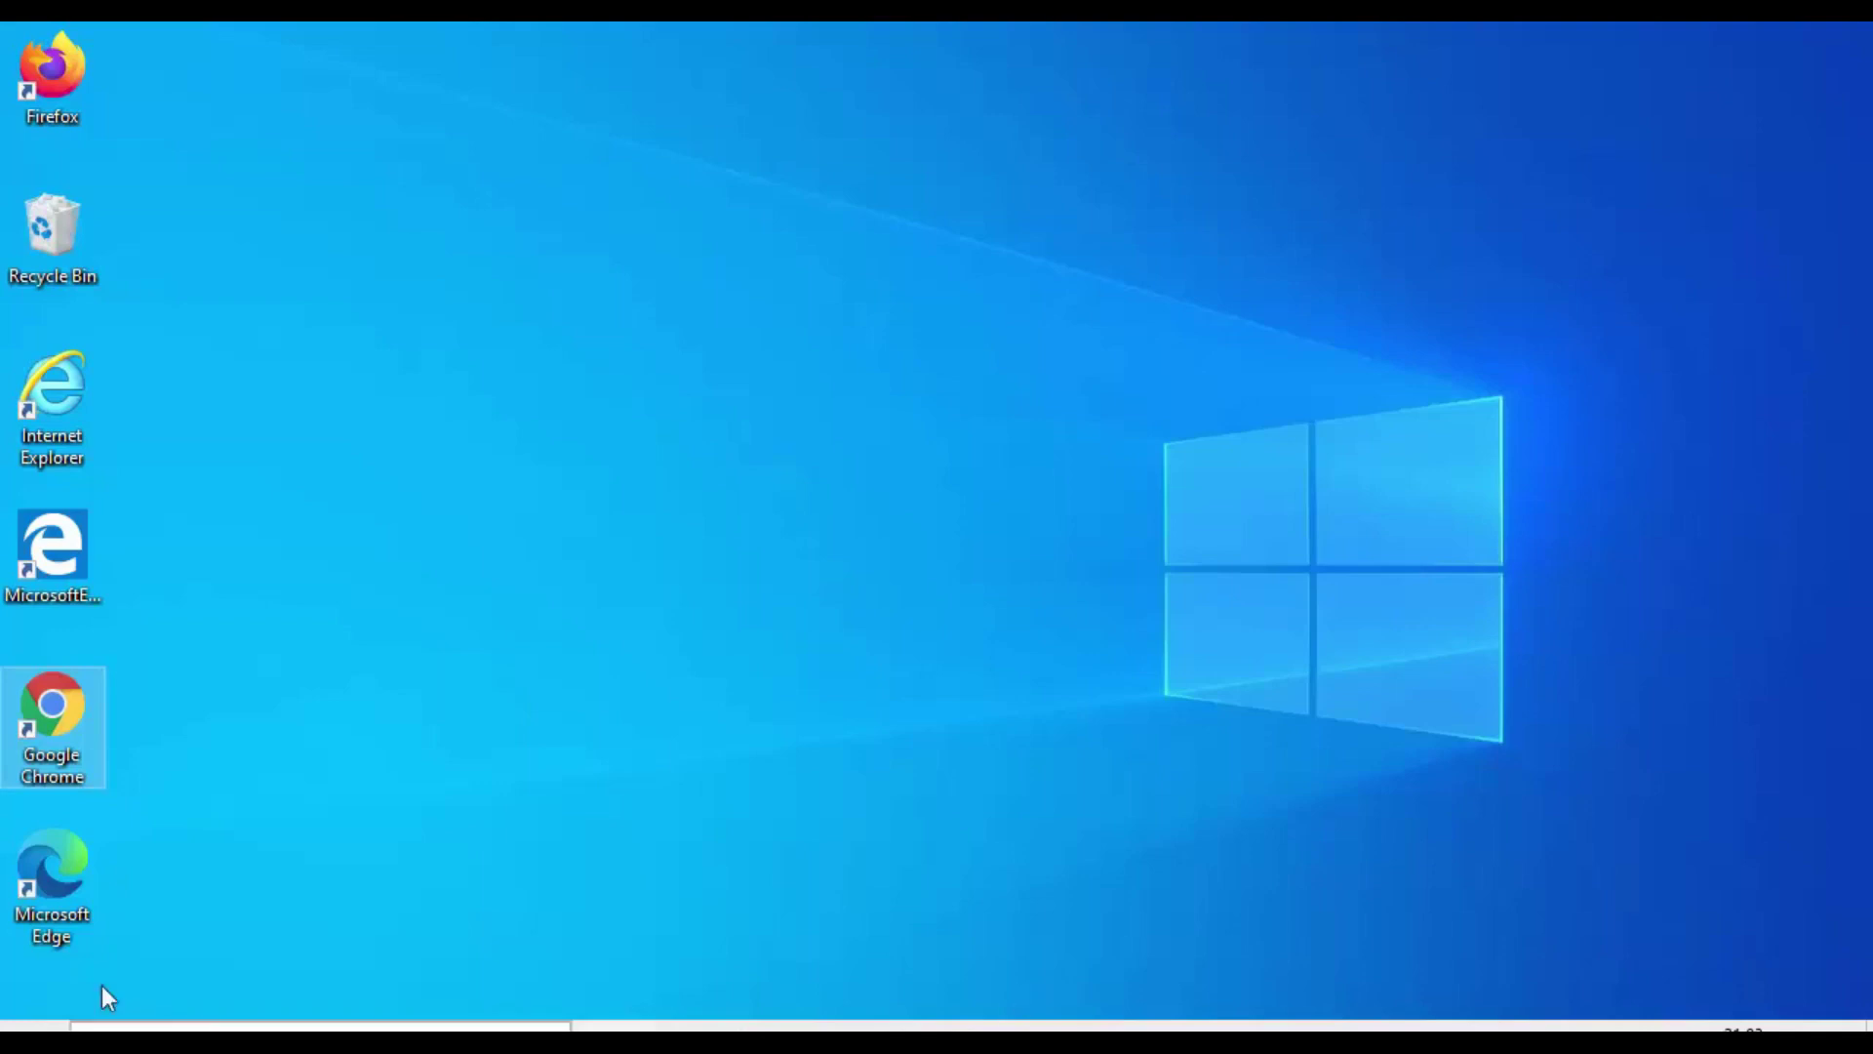
Open Microsoft Edge and go to the website homebank.free.fr.
click(56, 915)
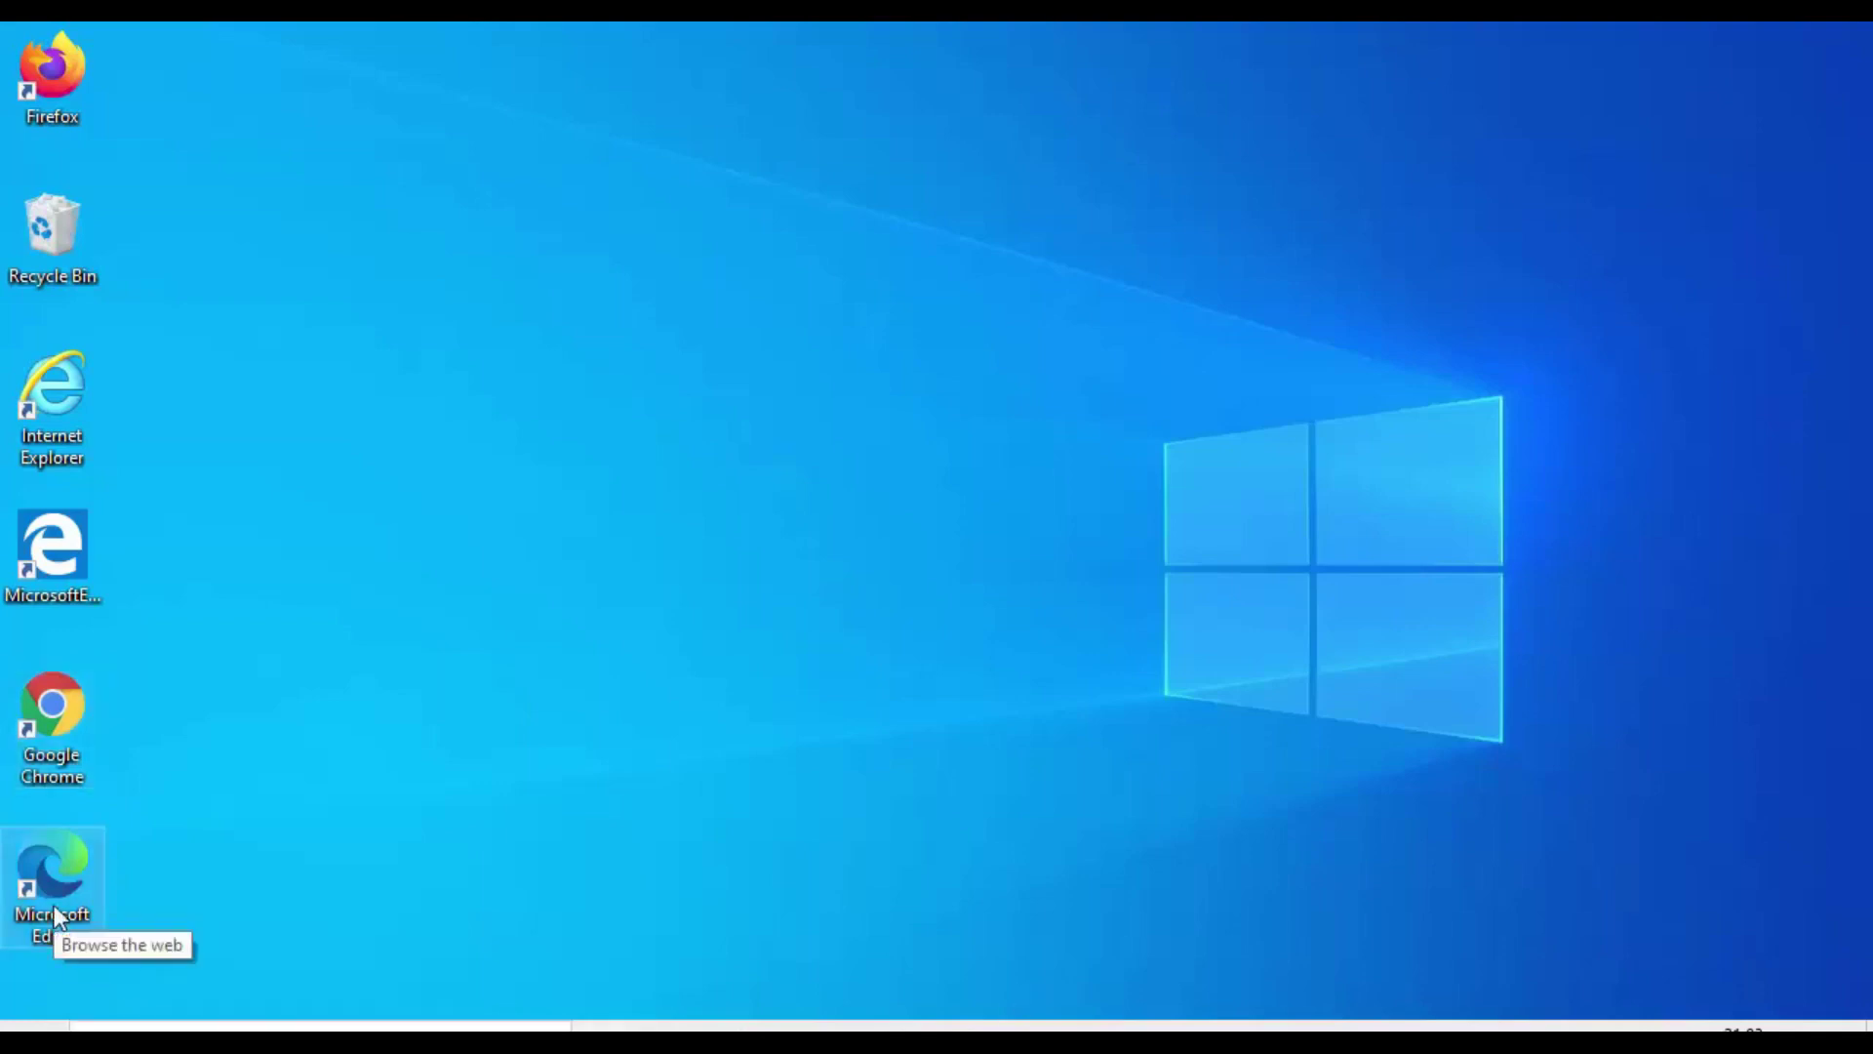
double_click(55, 915)
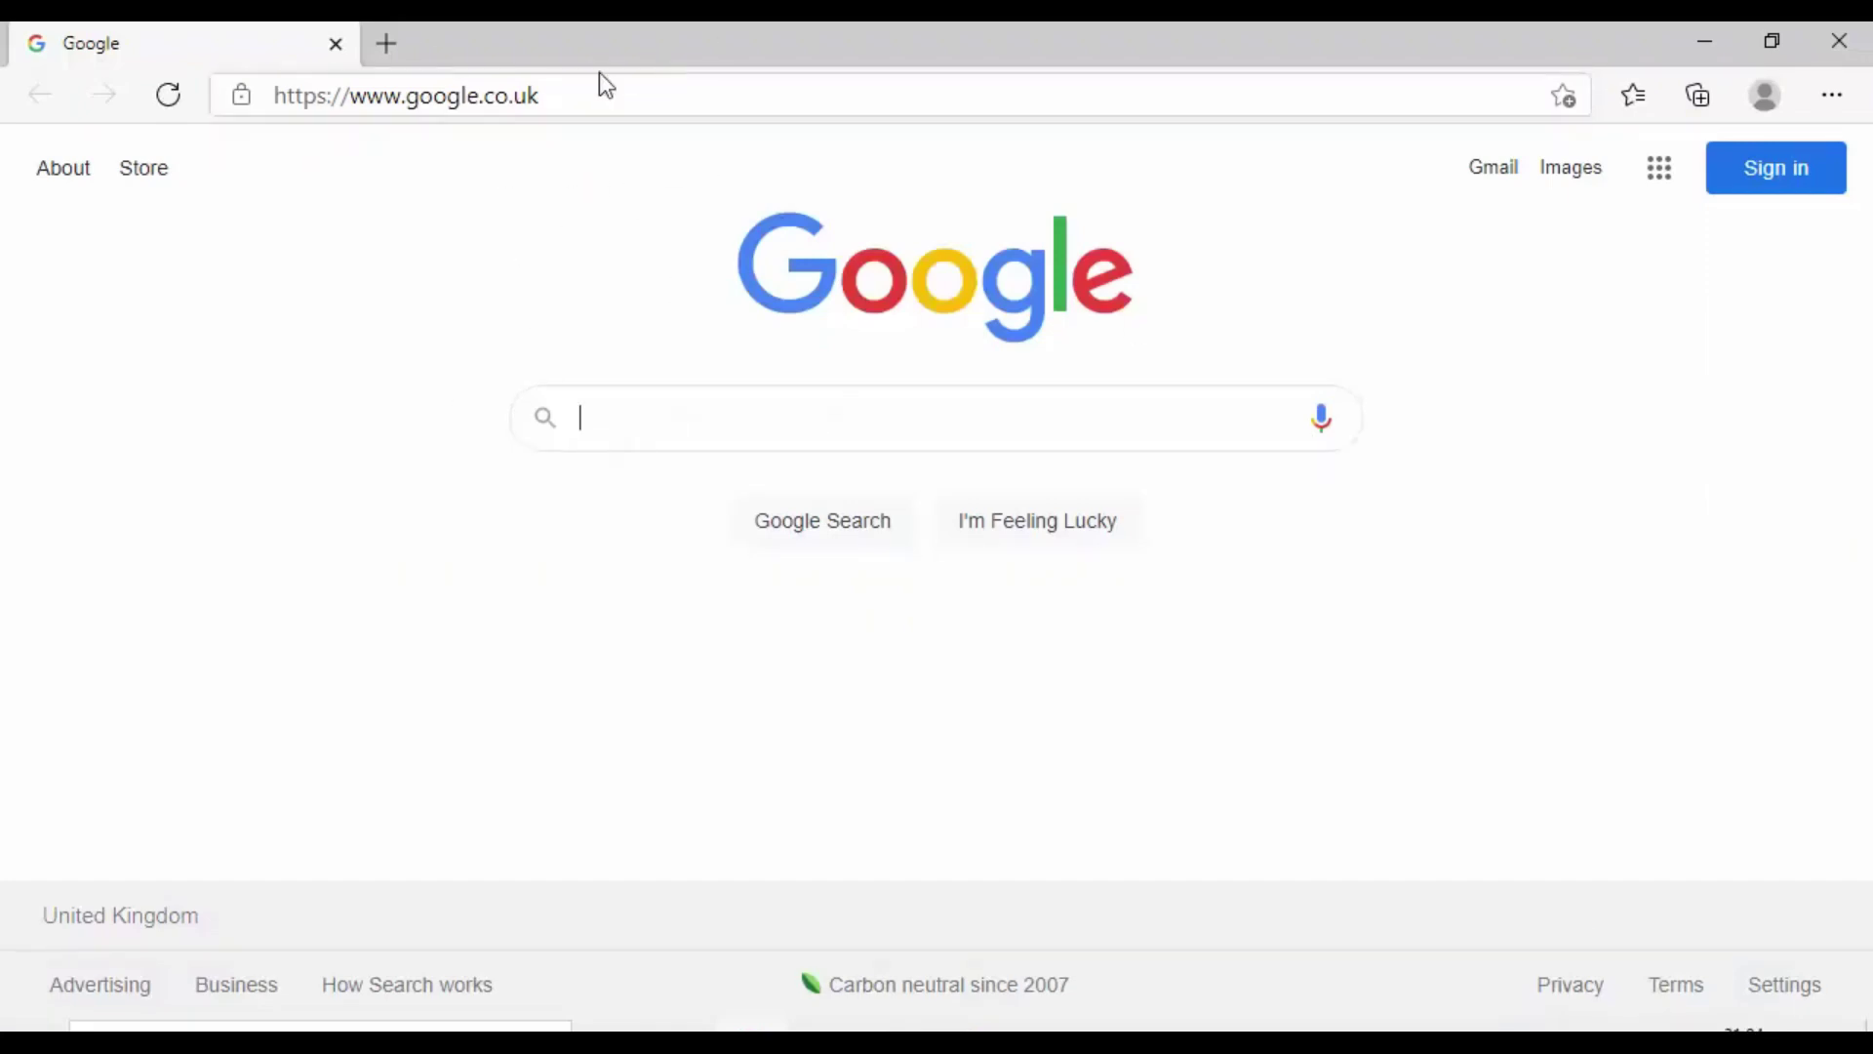
click(554, 97)
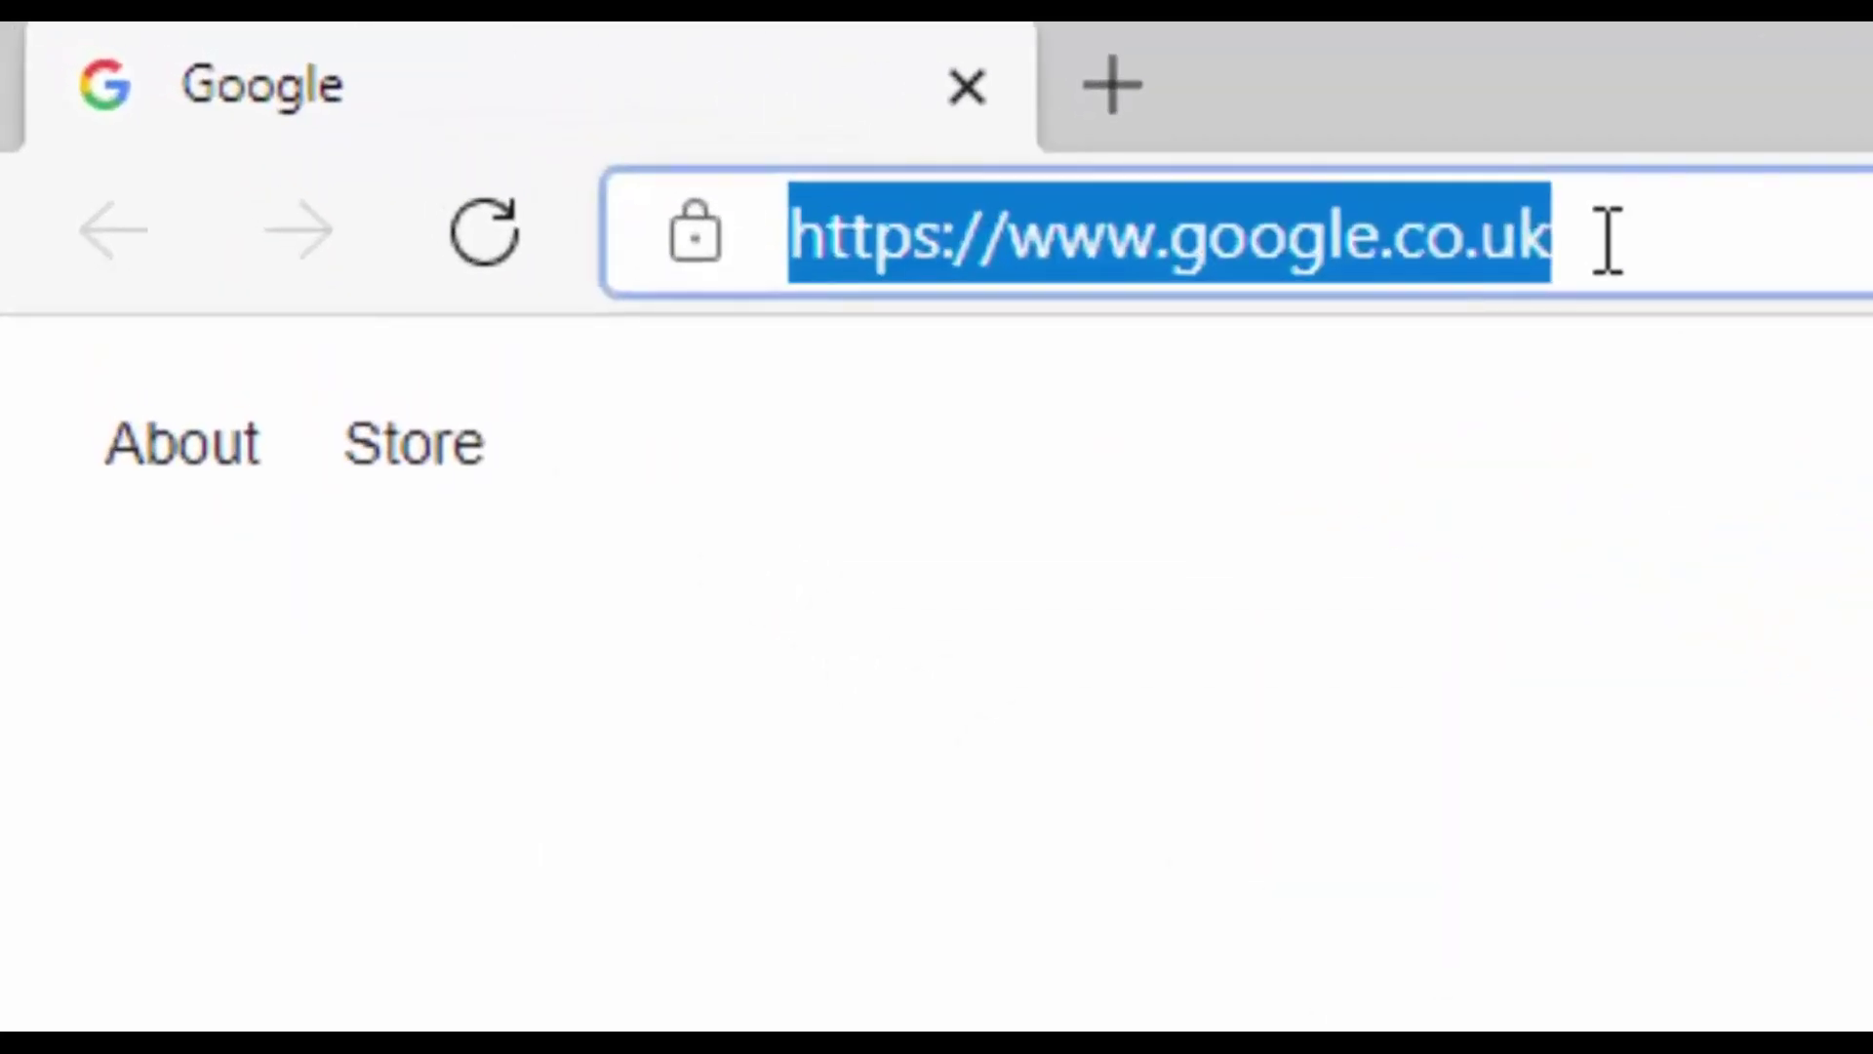
key(BackSpace)
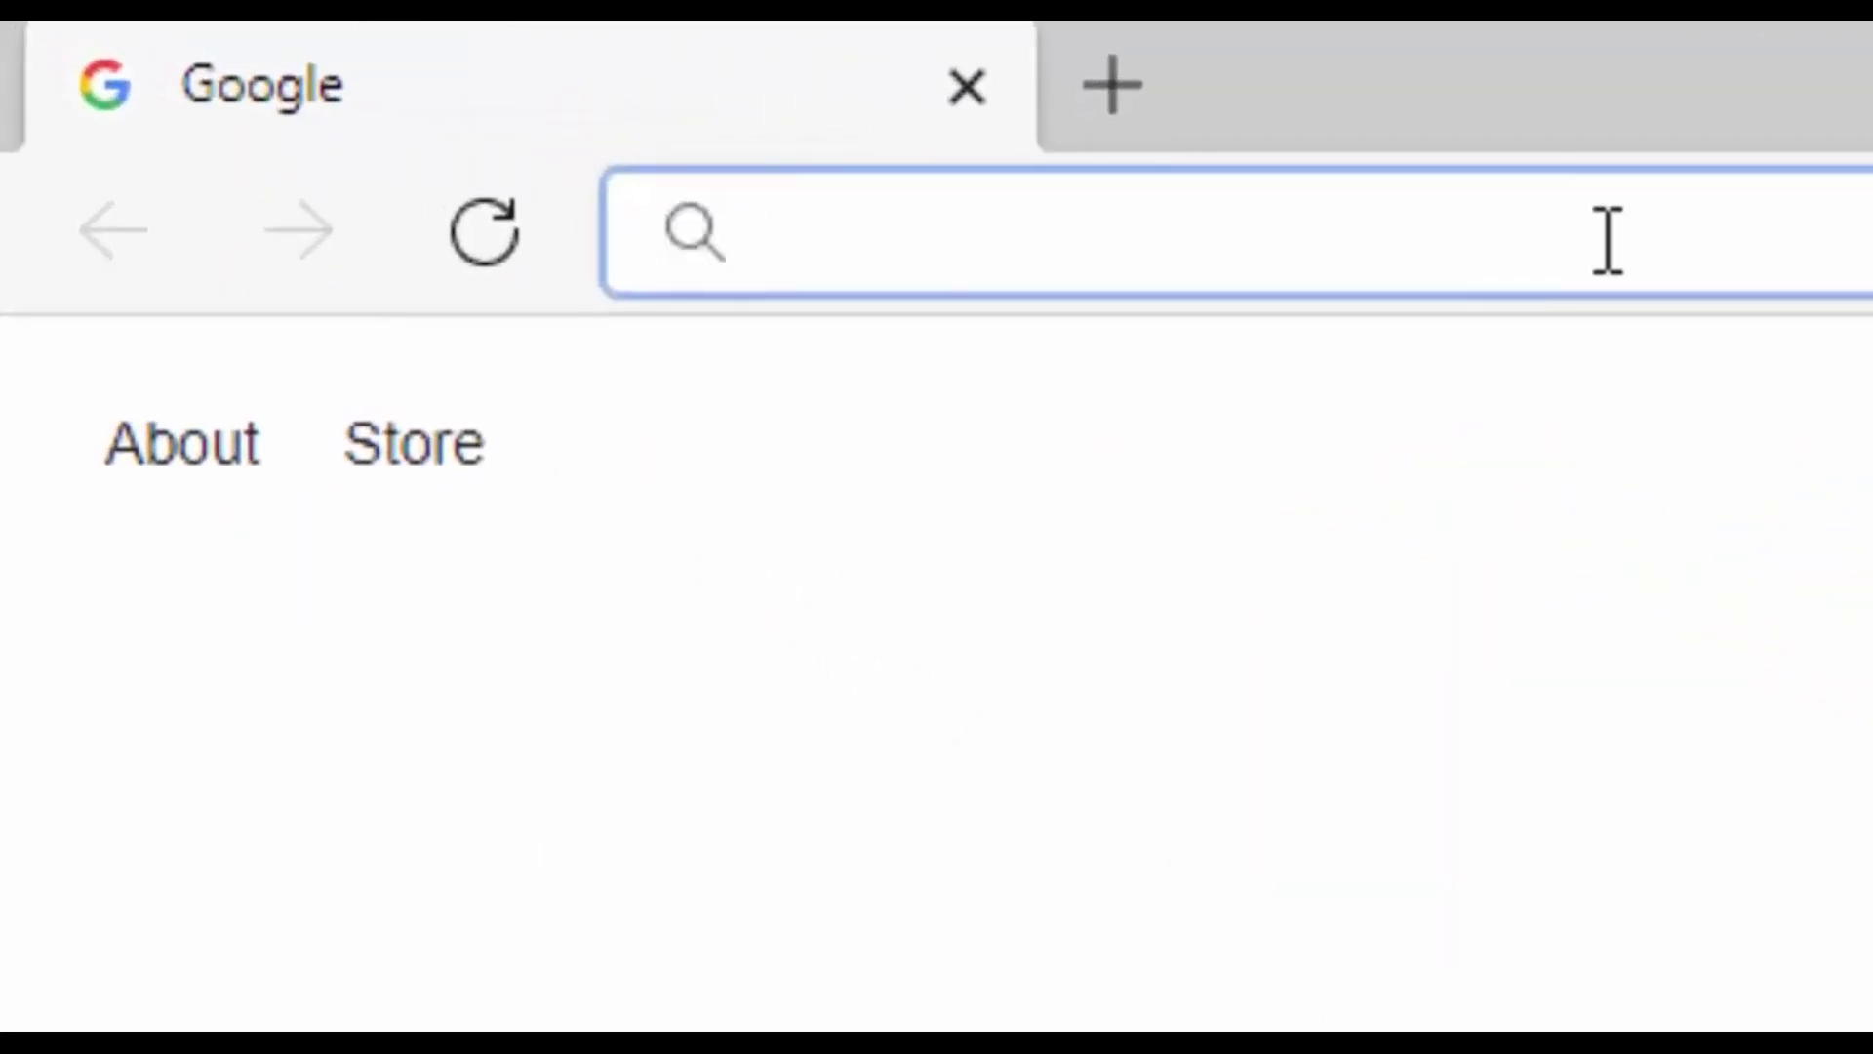
text(homebank.free.f)
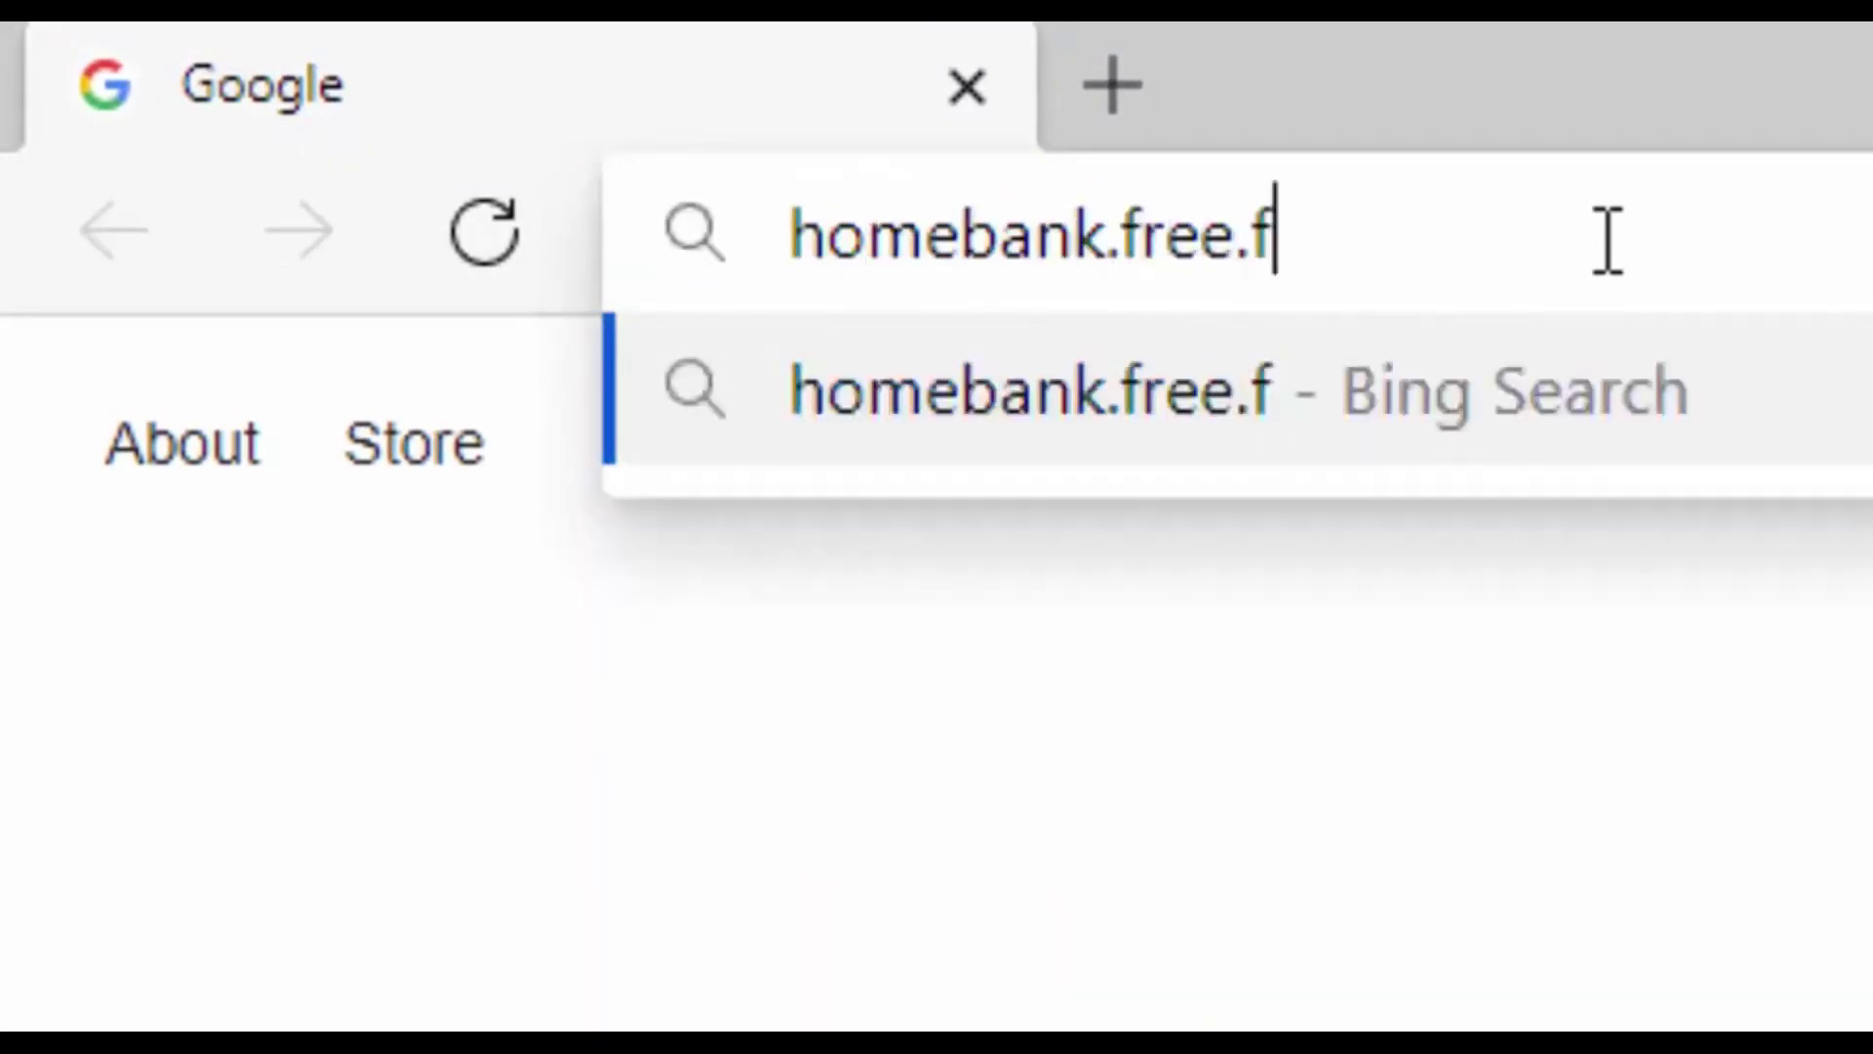
text(r)
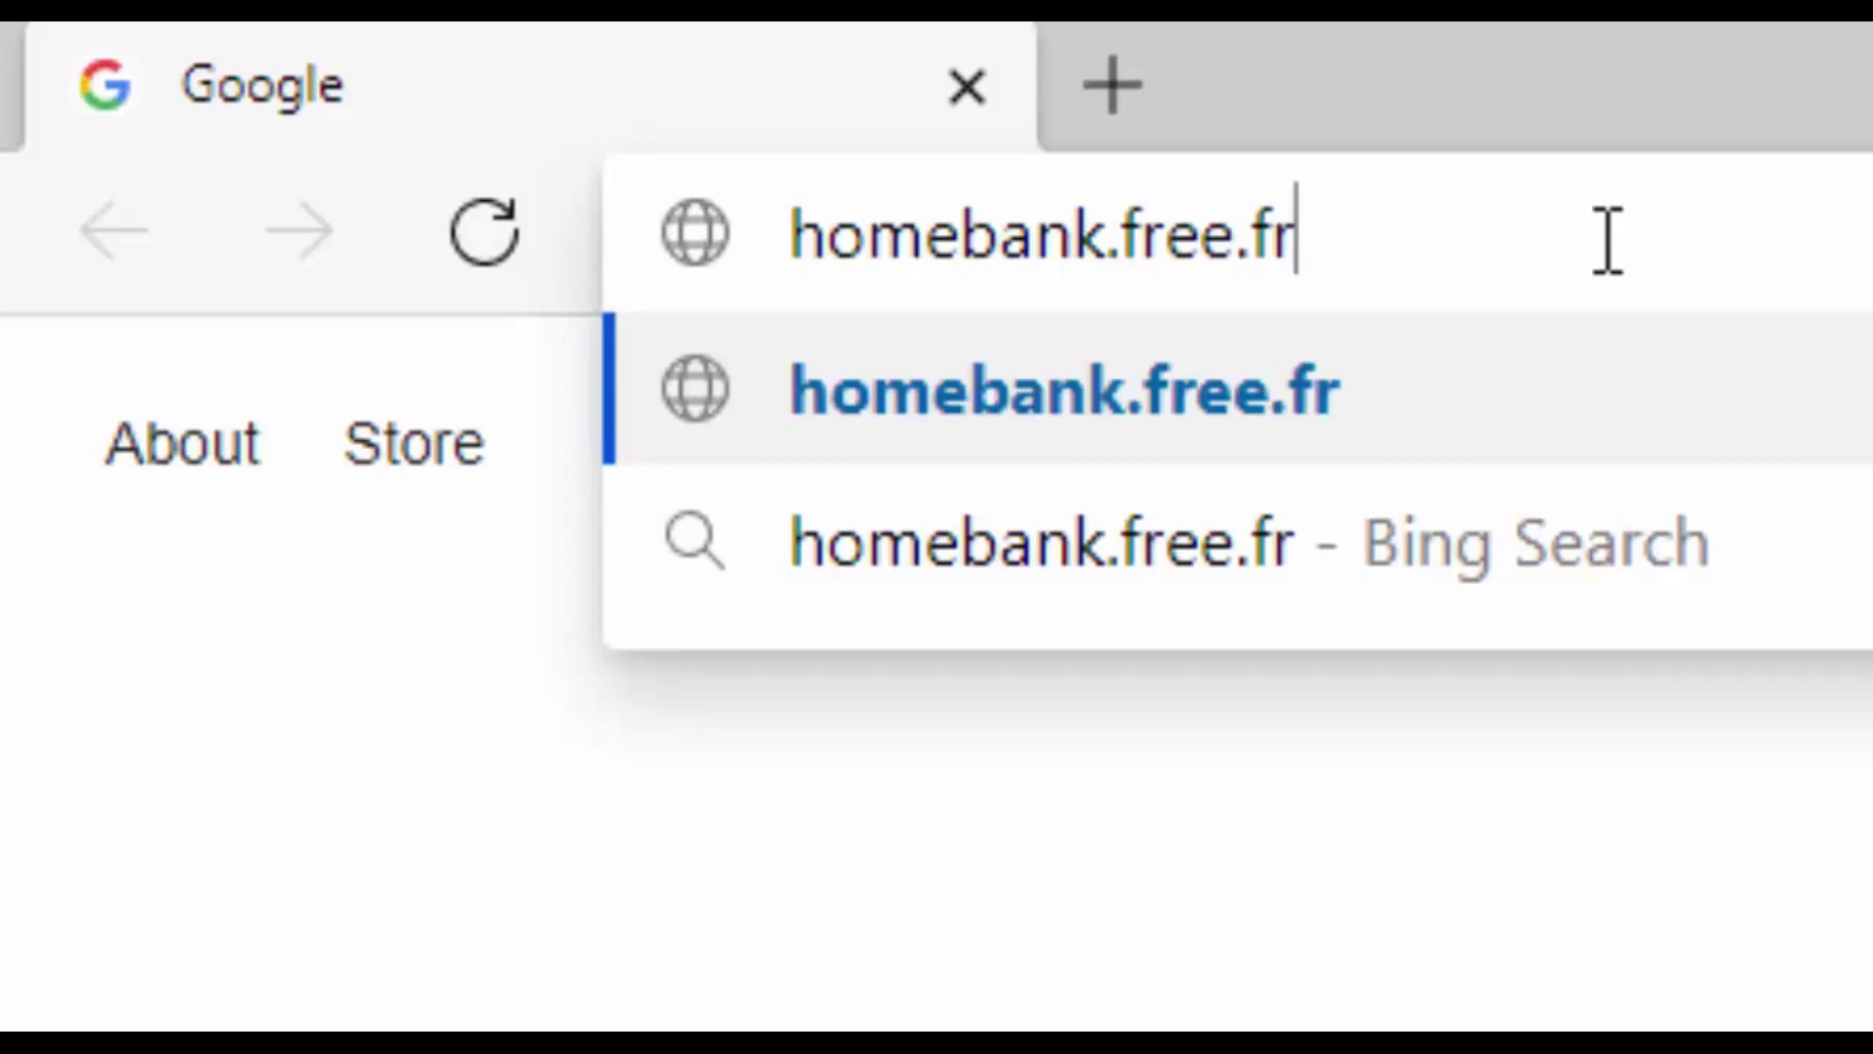
key(Return)
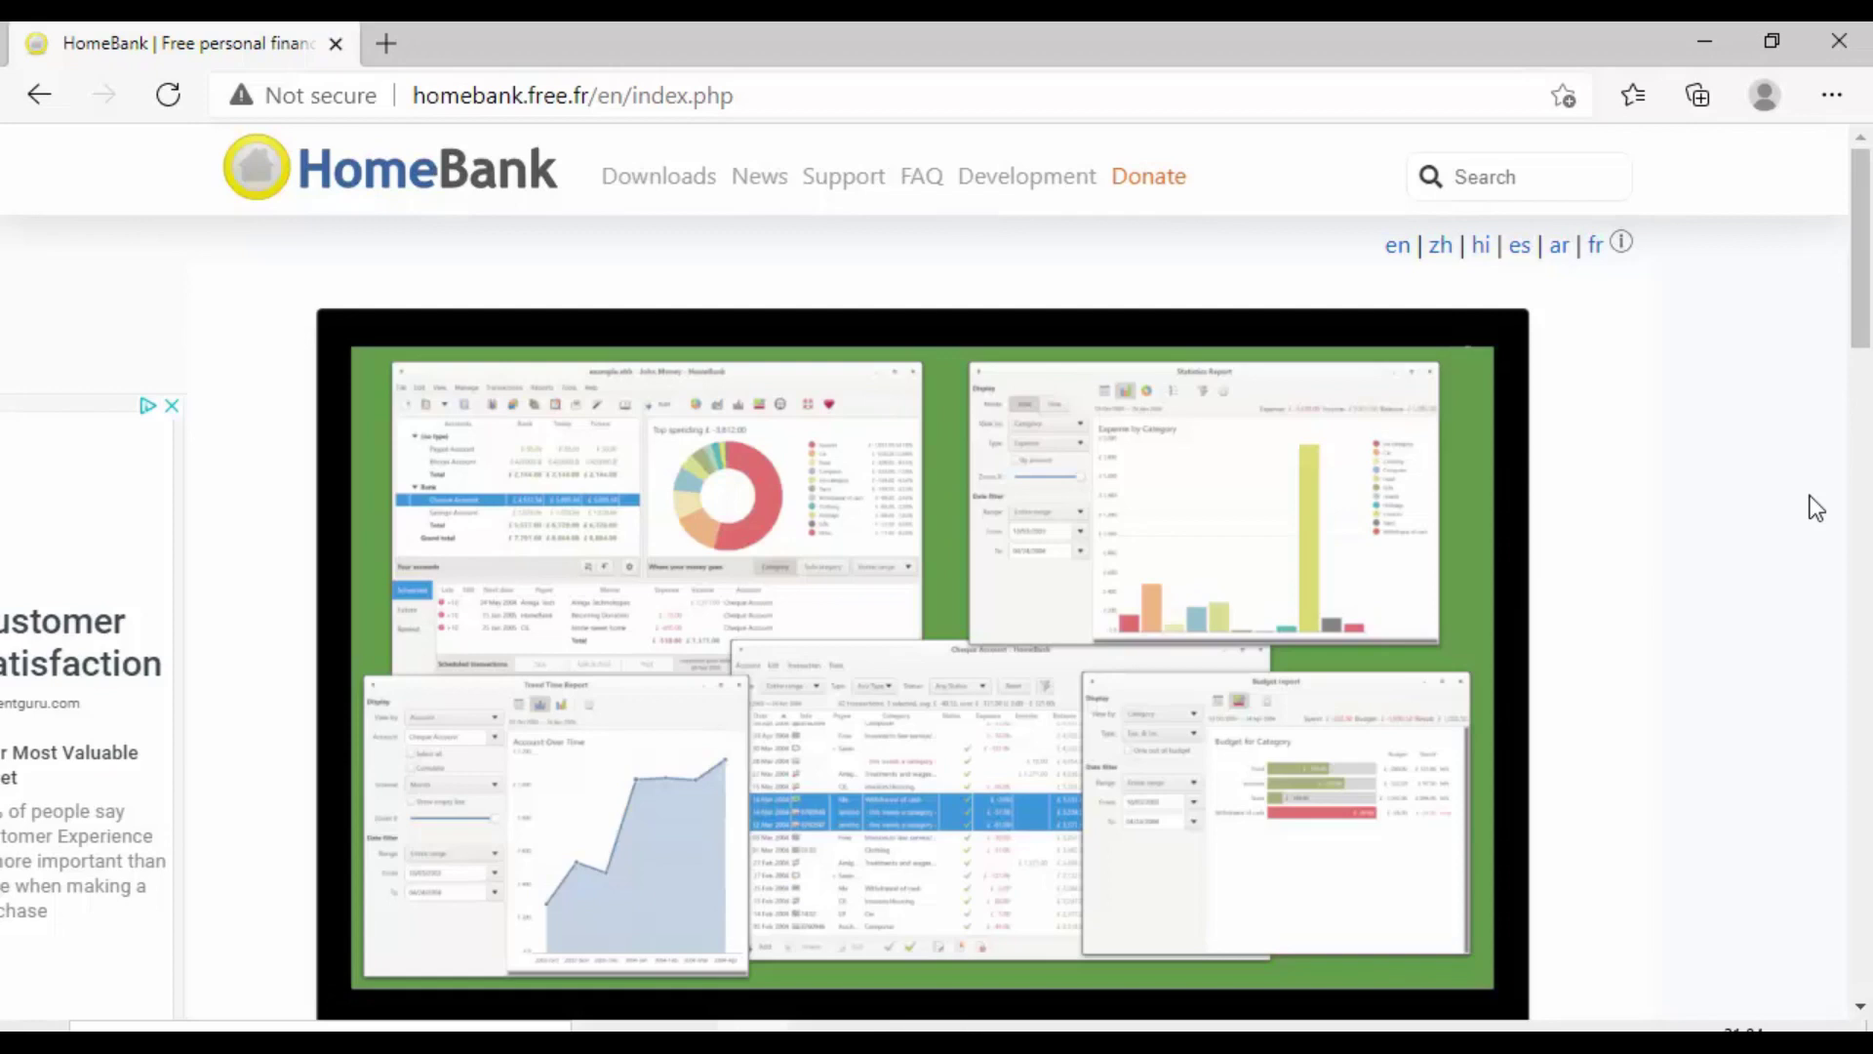
Download the current Windows installer, HomeBank-5.5-setup.exe, from the site's Downloads page.
click(664, 181)
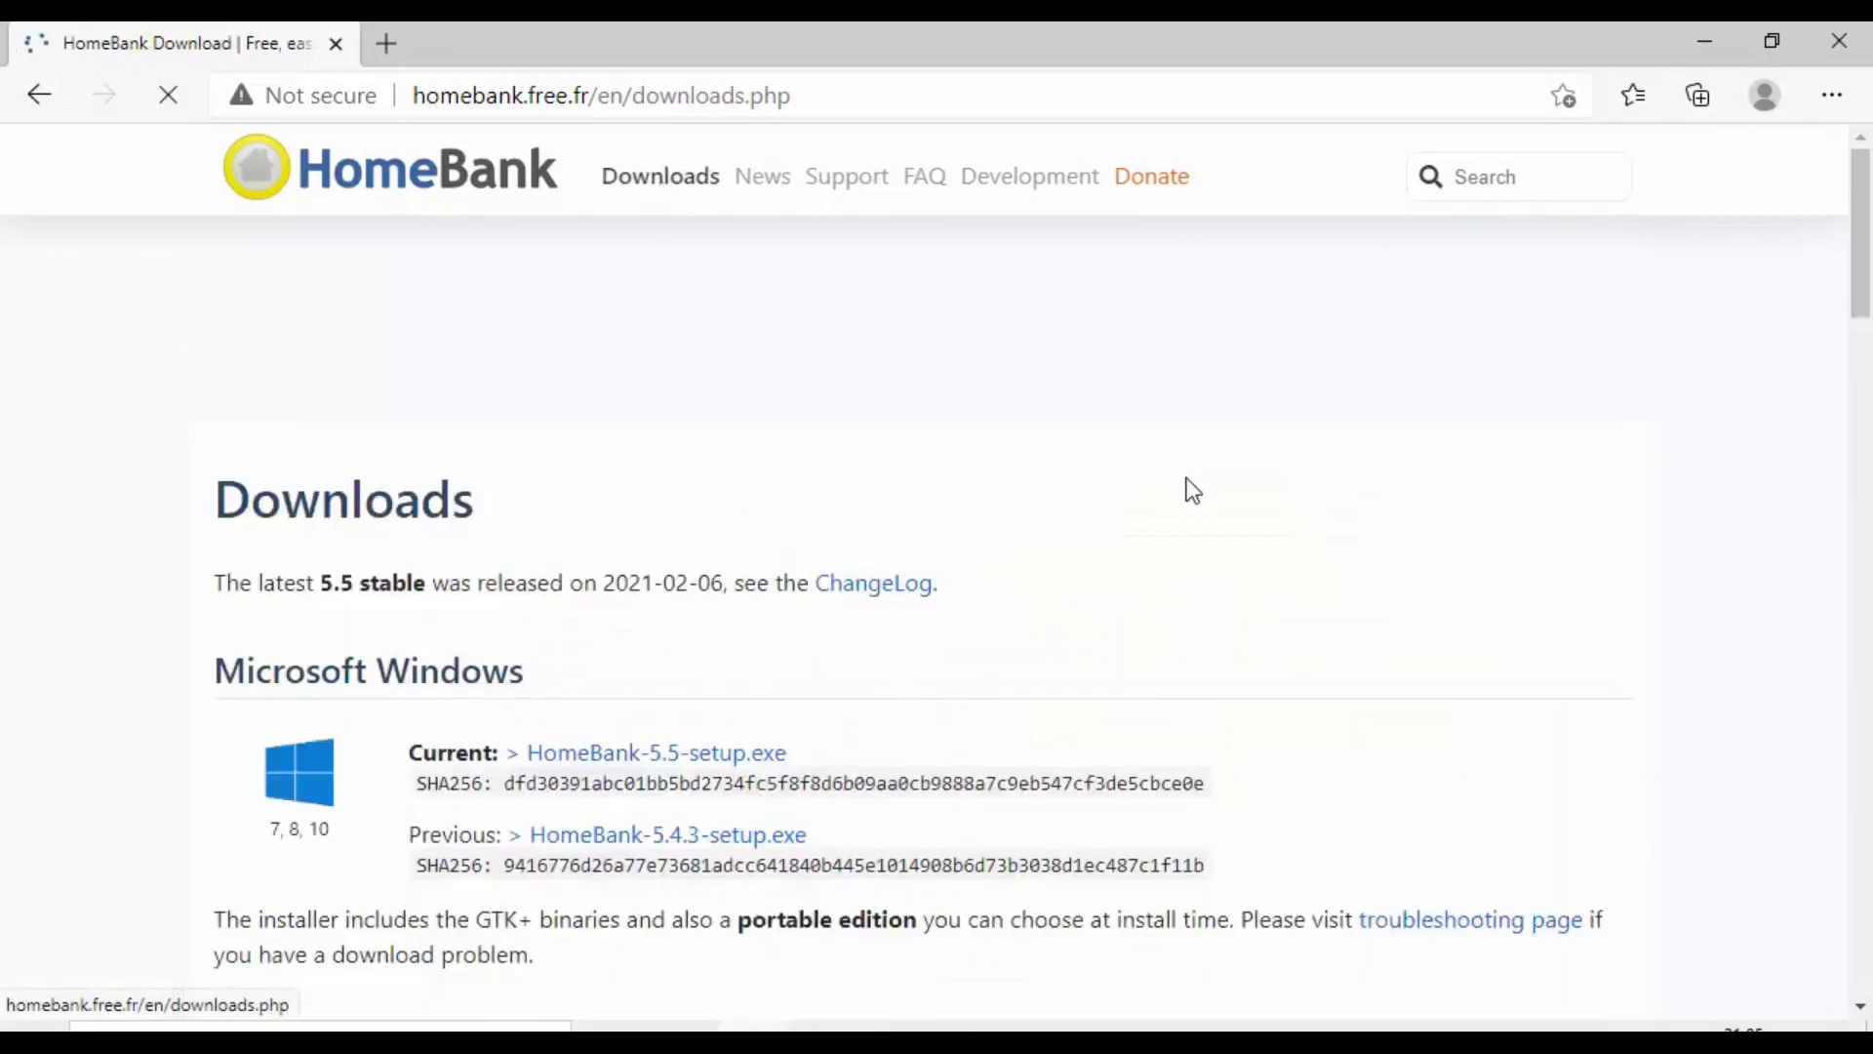
scroll(1187, 488, down, 10)
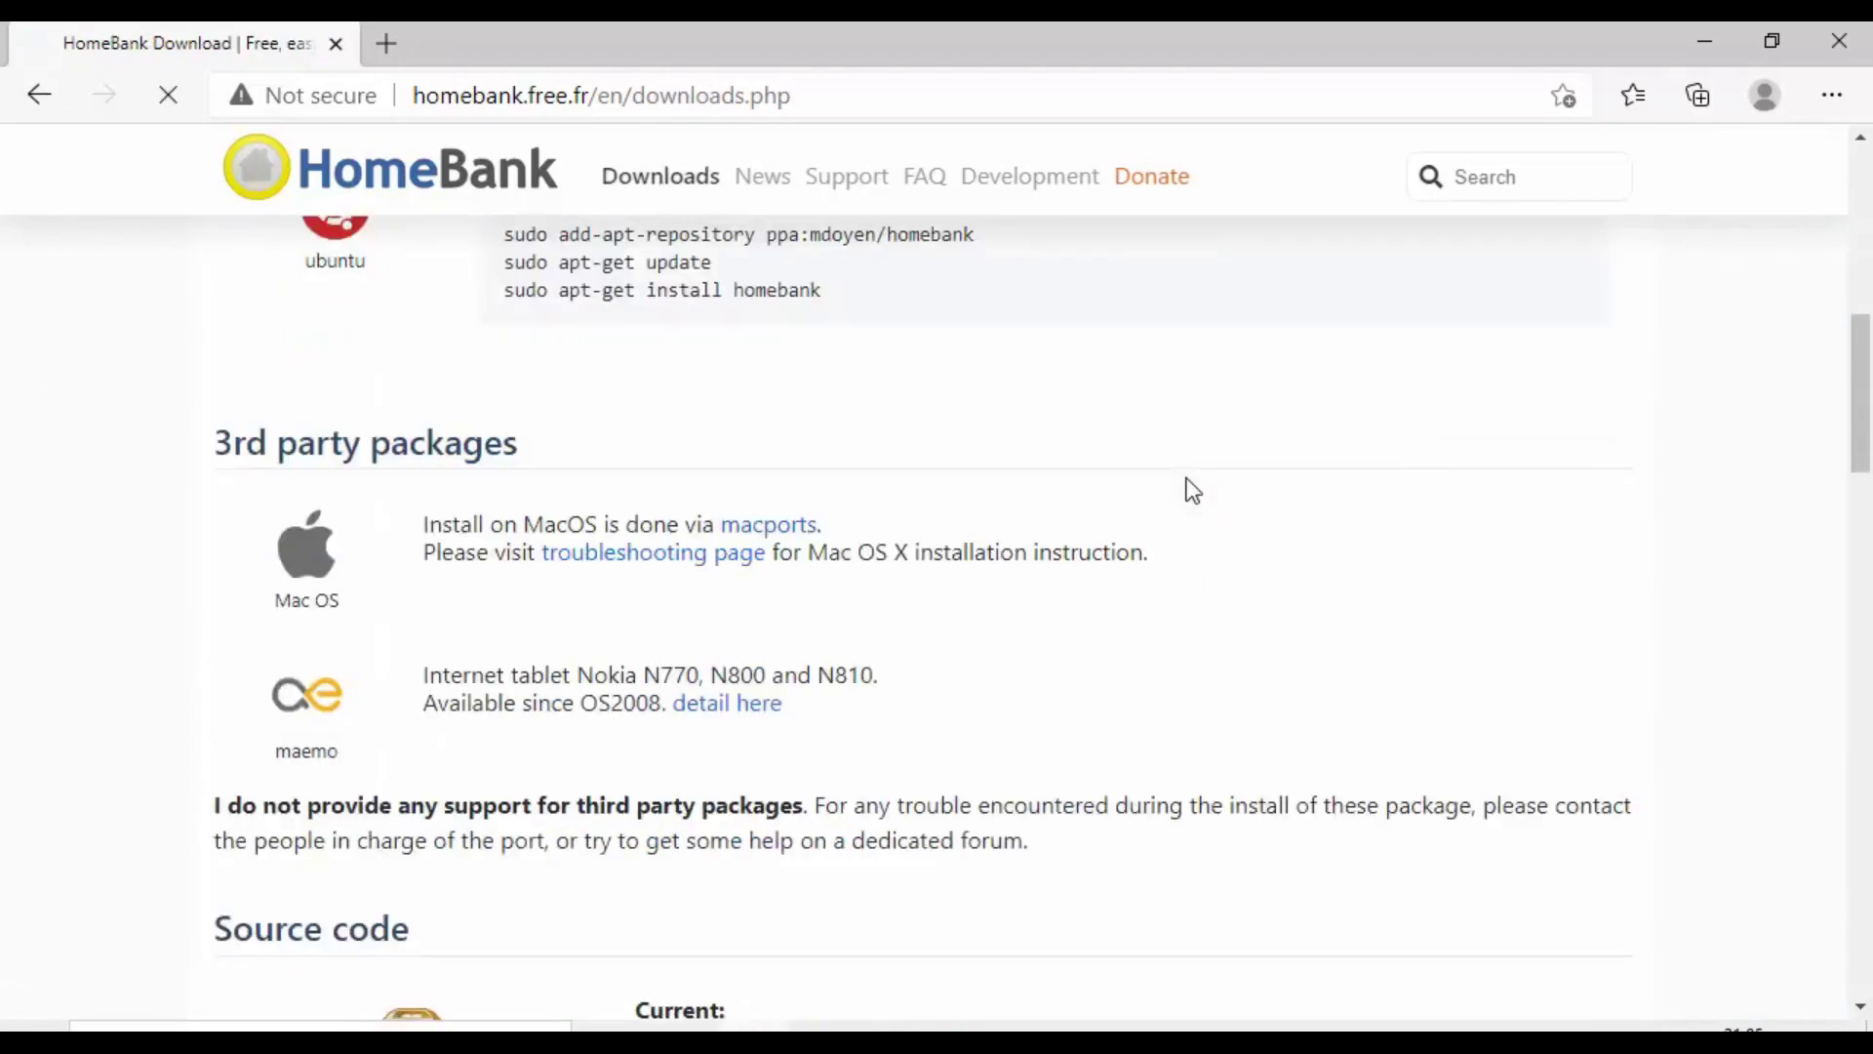
scroll(1192, 489, down, 15)
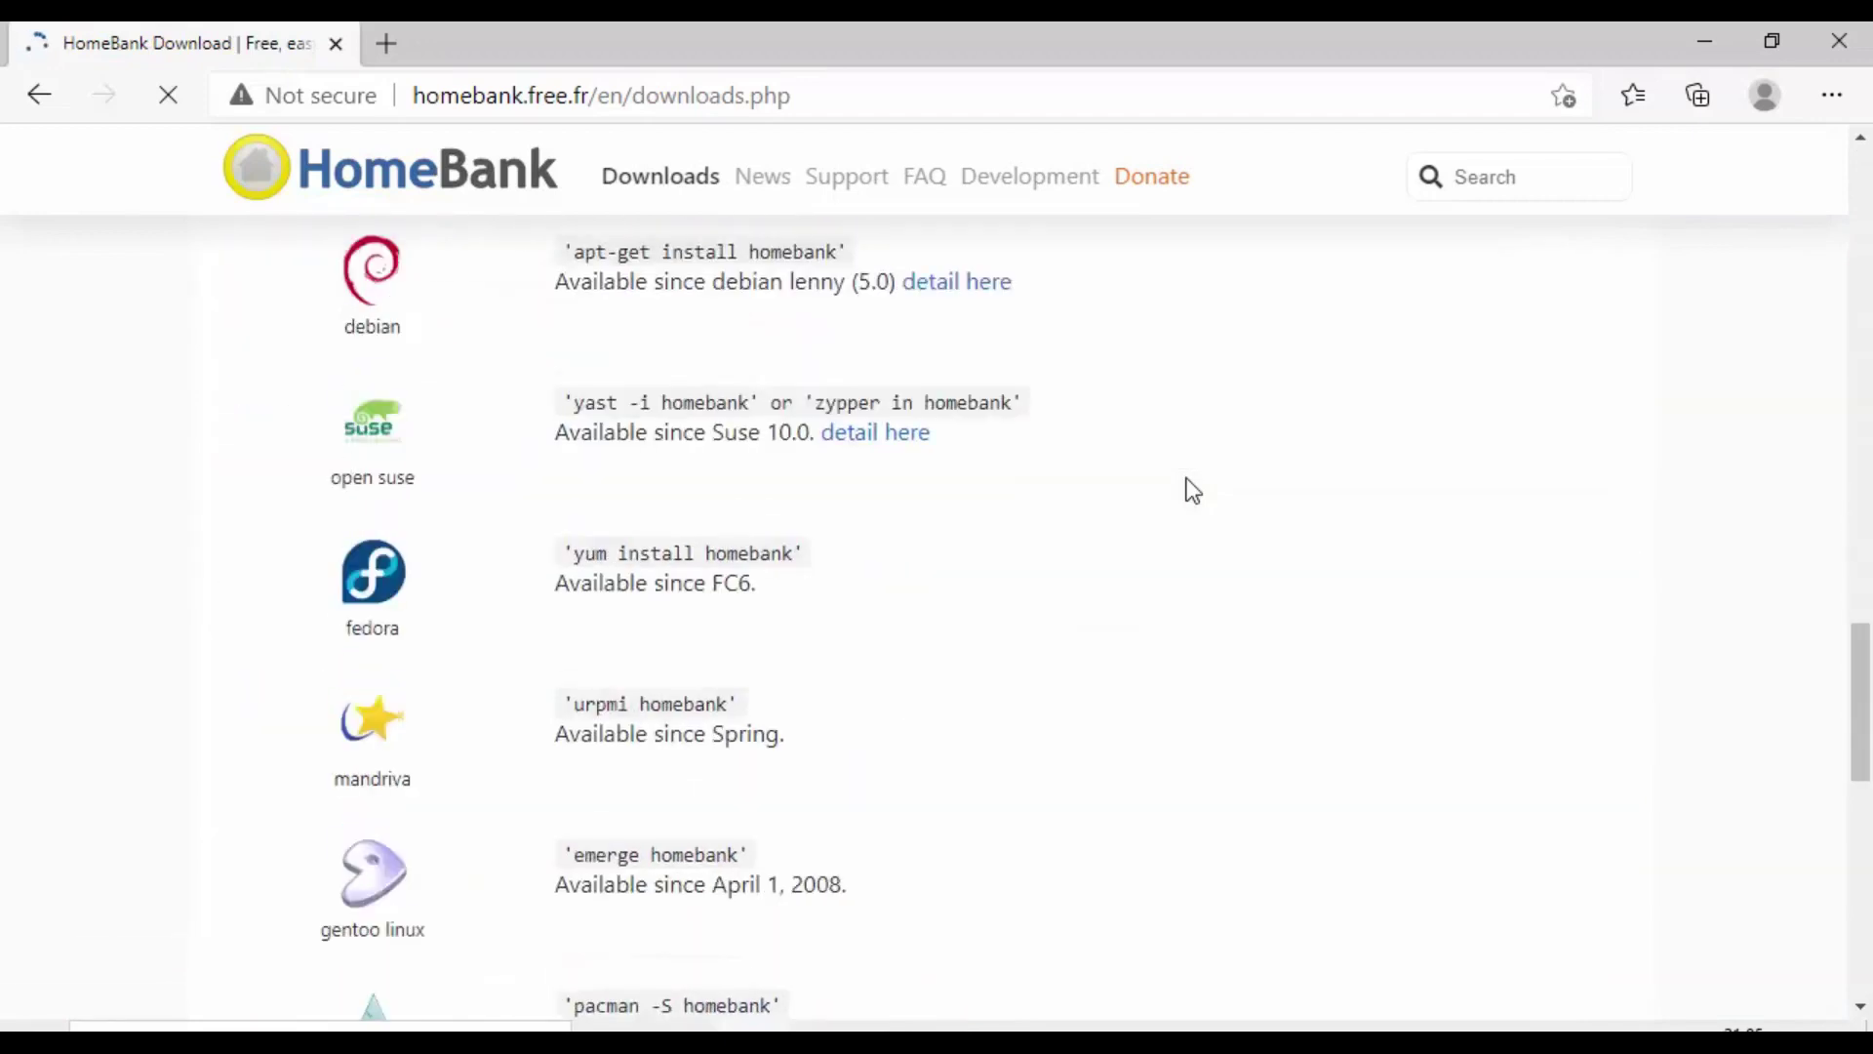
scroll(1192, 489, down, 7)
scroll(1193, 490, up, 7)
scroll(1192, 489, up, 4)
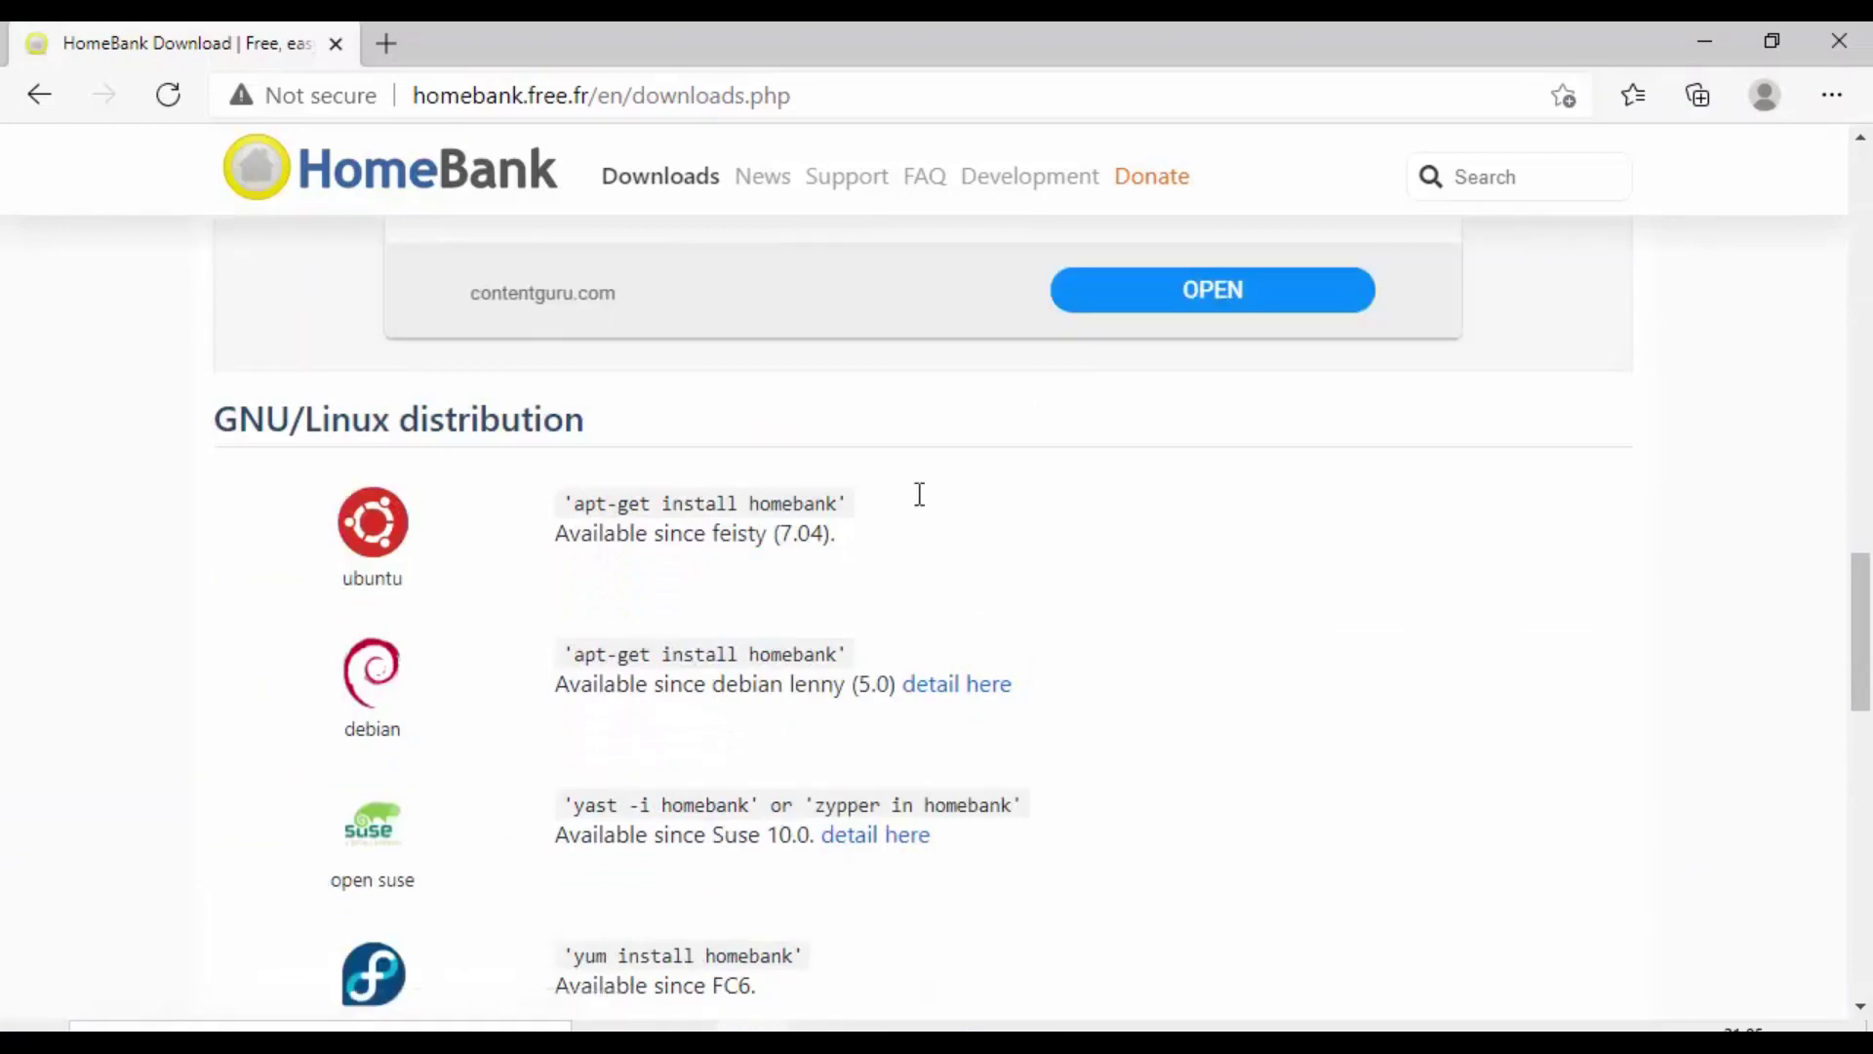
scroll(919, 498, down, 4)
scroll(919, 497, up, 14)
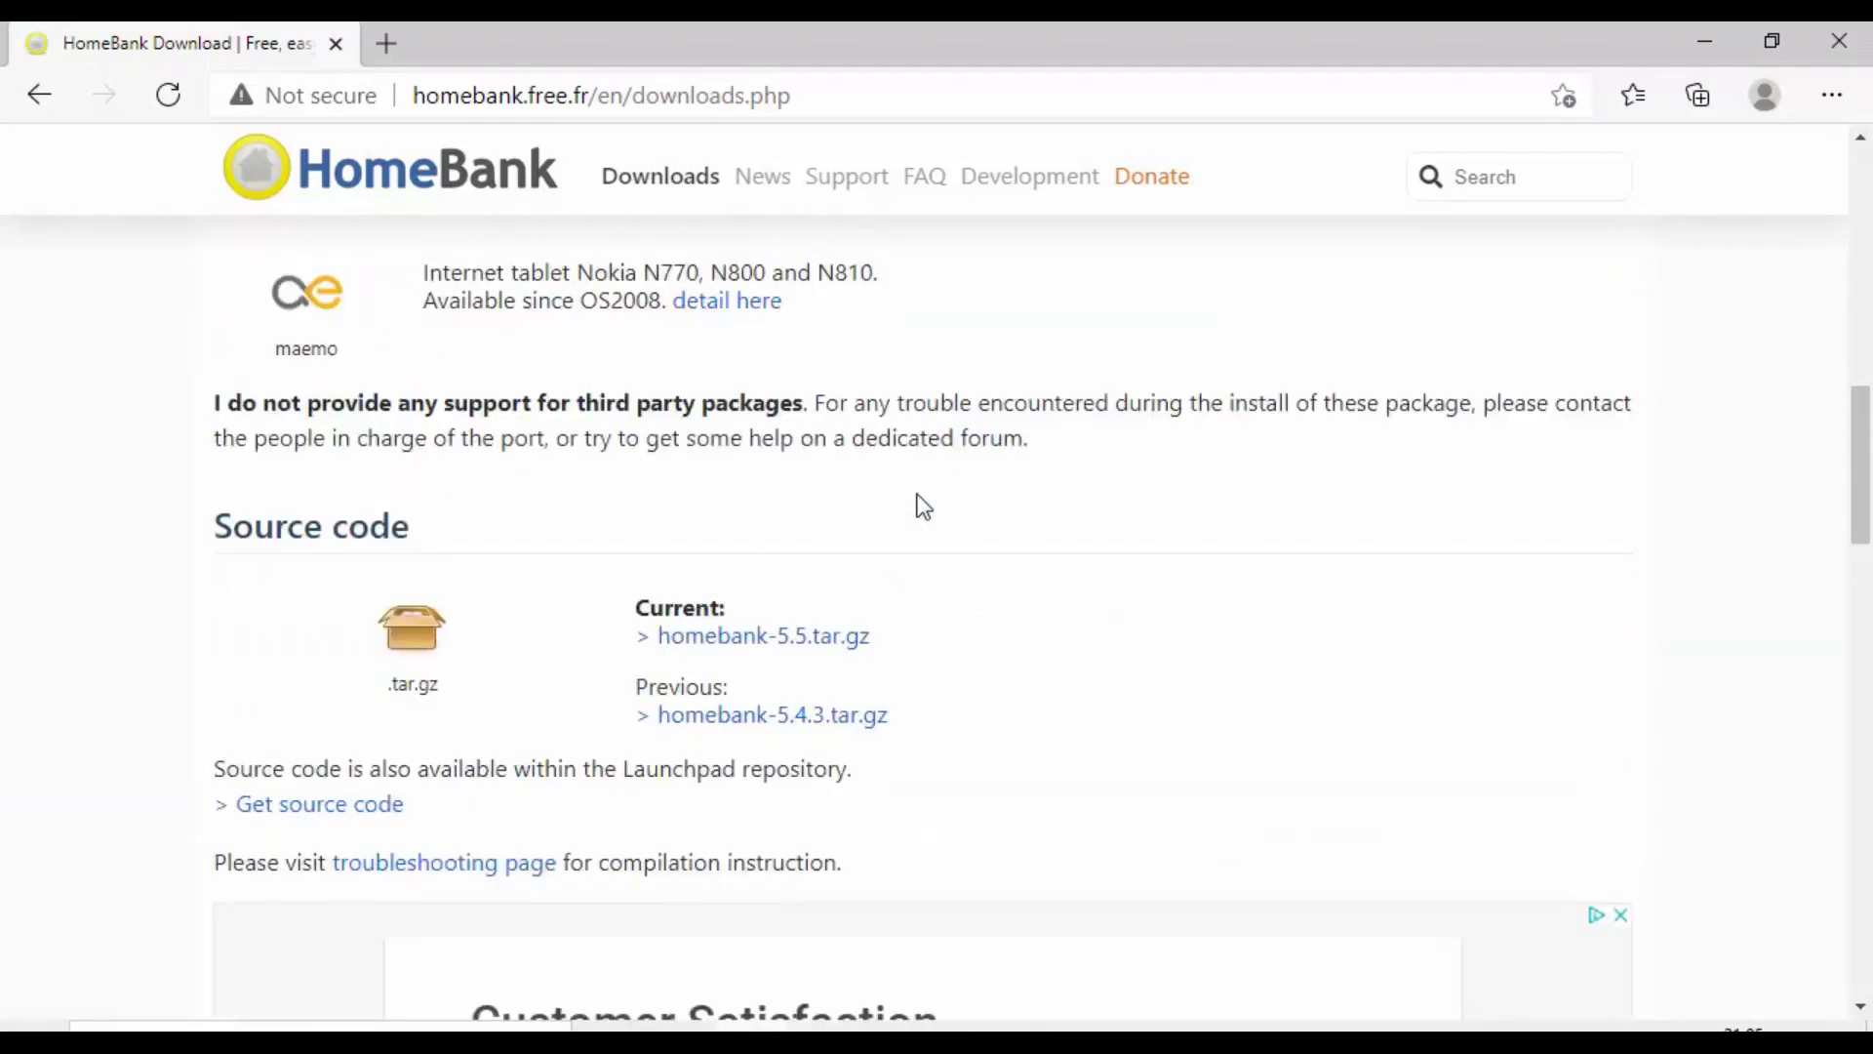
scroll(922, 503, up, 10)
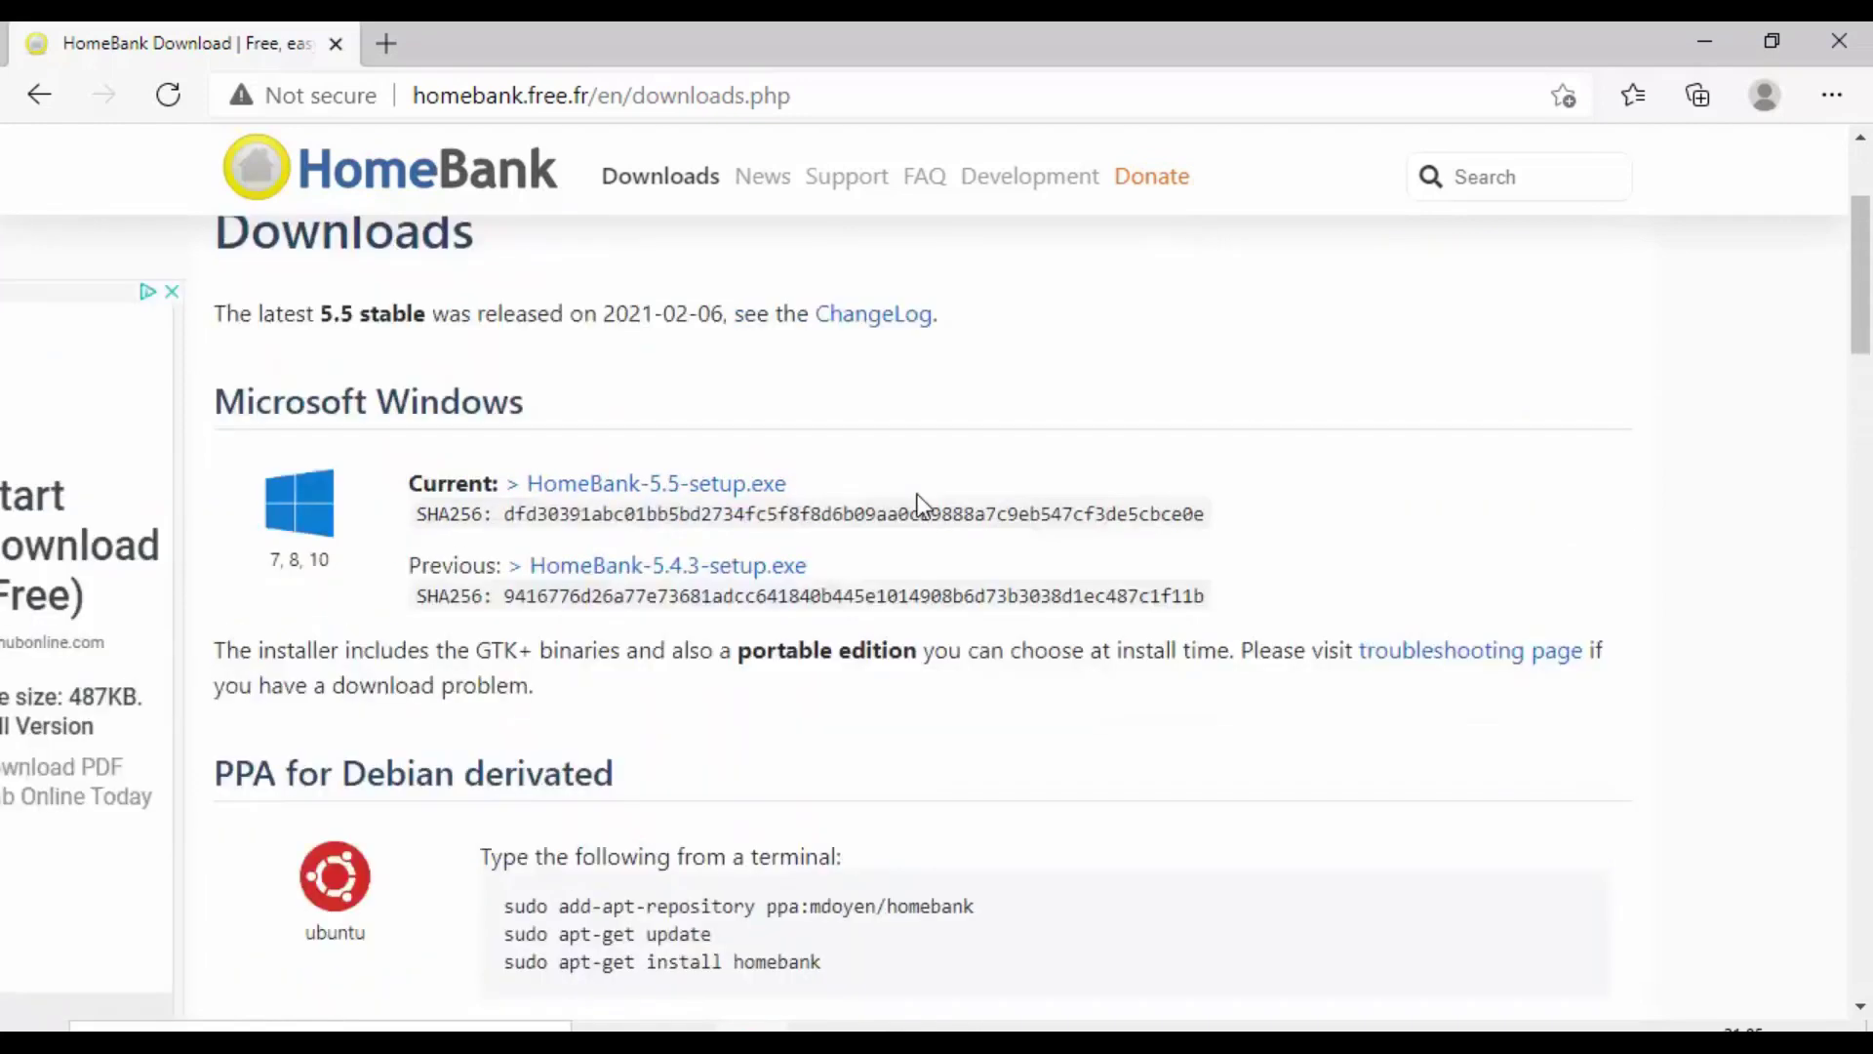
click(641, 487)
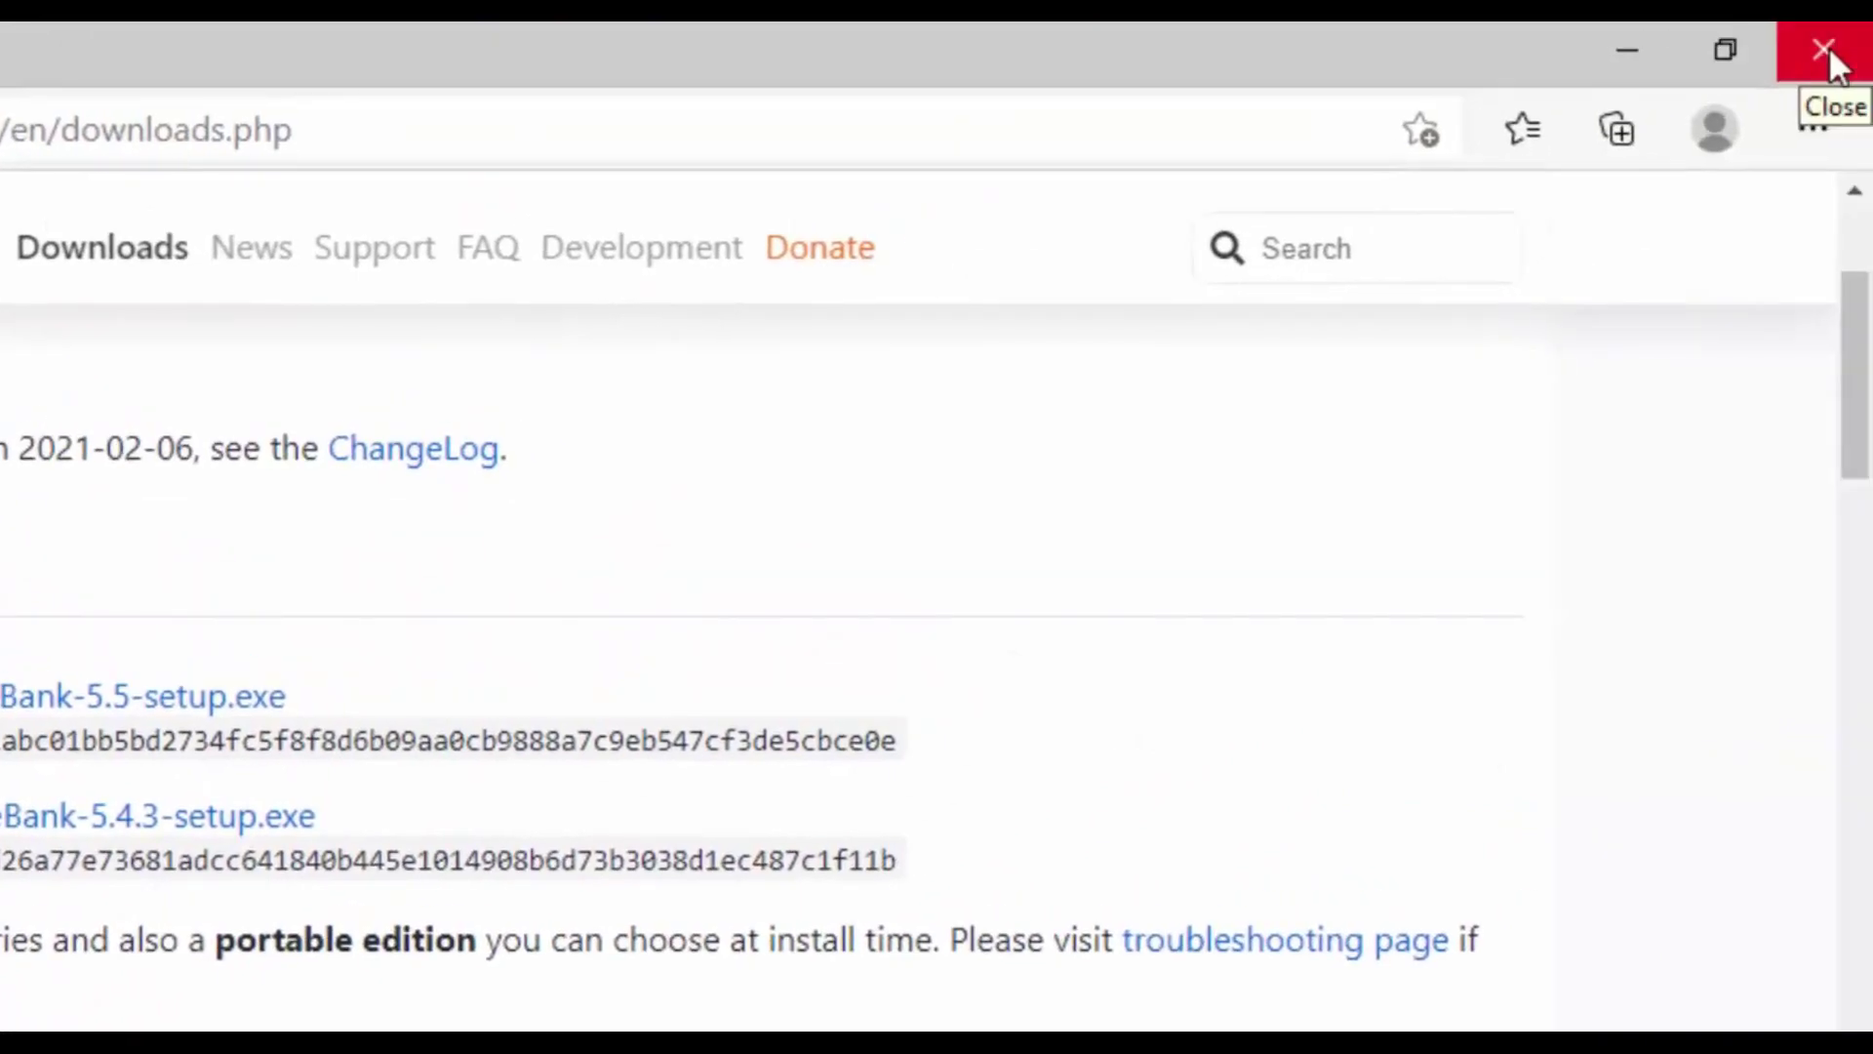
Close the browser and run HomeBank-5.5-setup from the Downloads folder in File Explorer.
click(1828, 57)
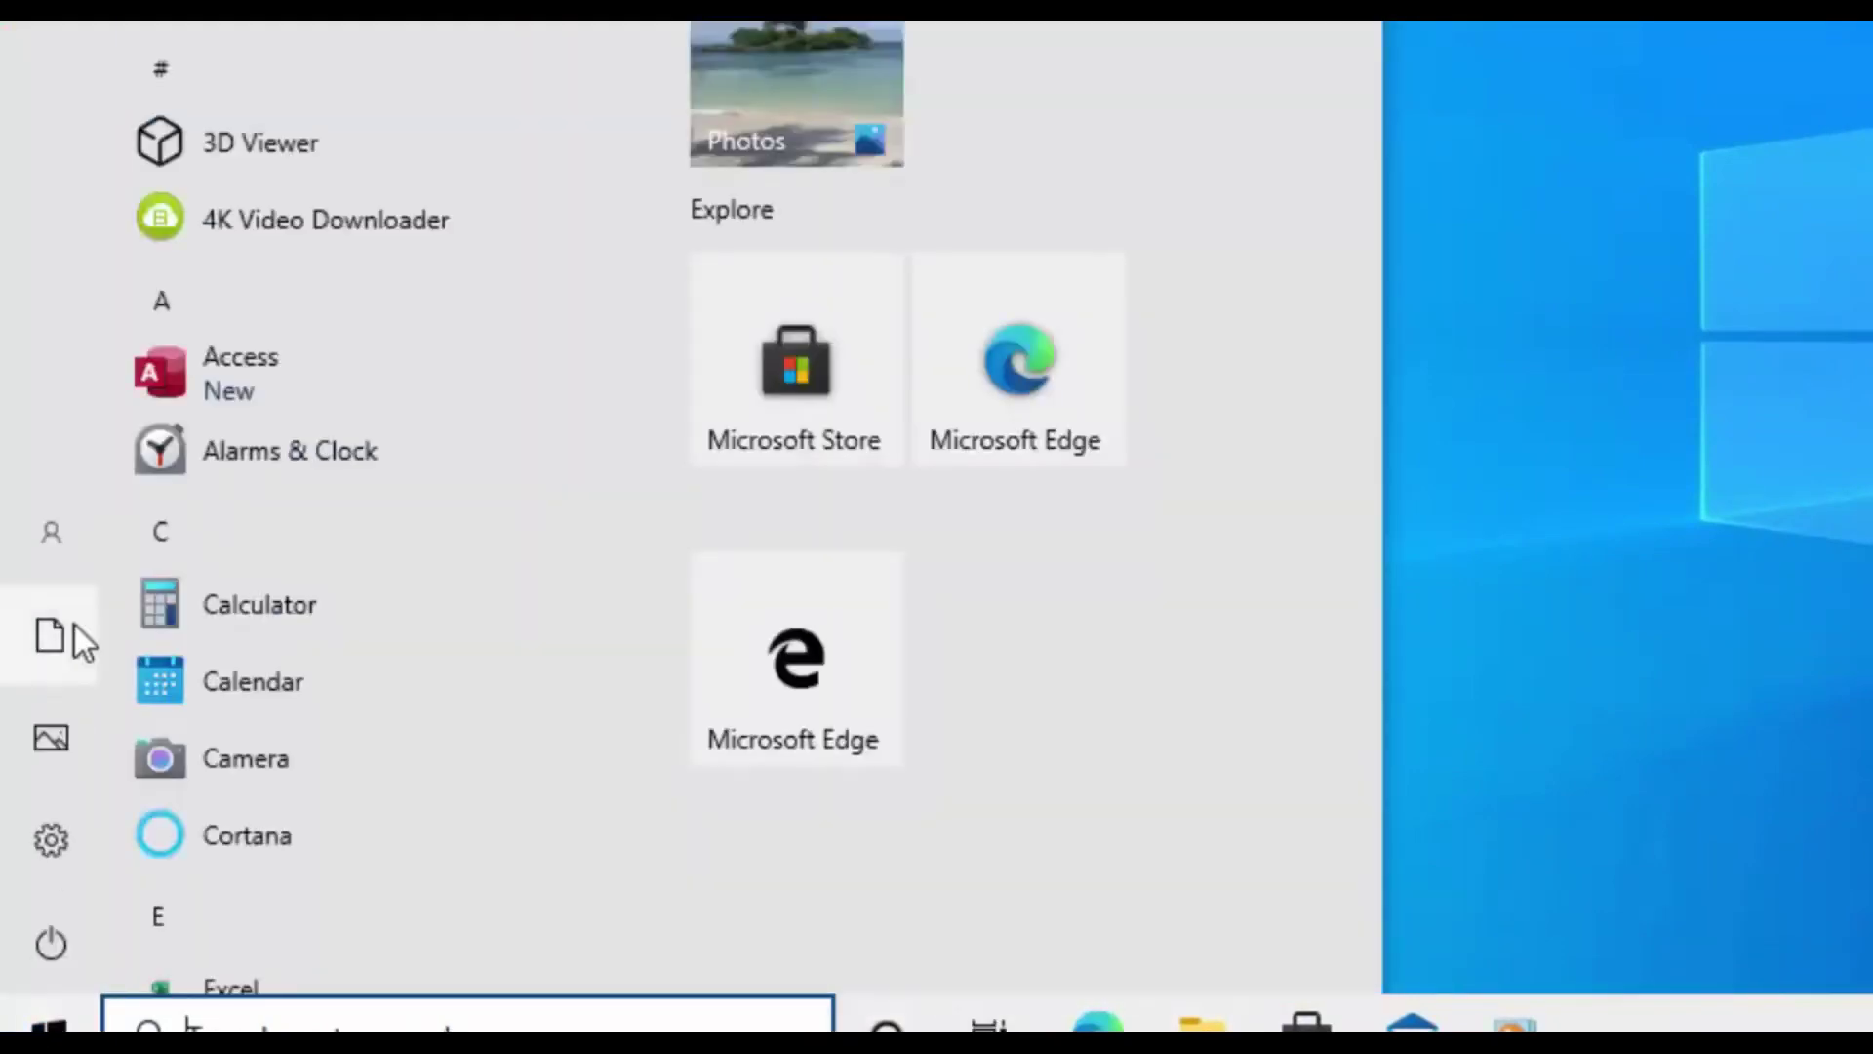
mouse_move(61, 626)
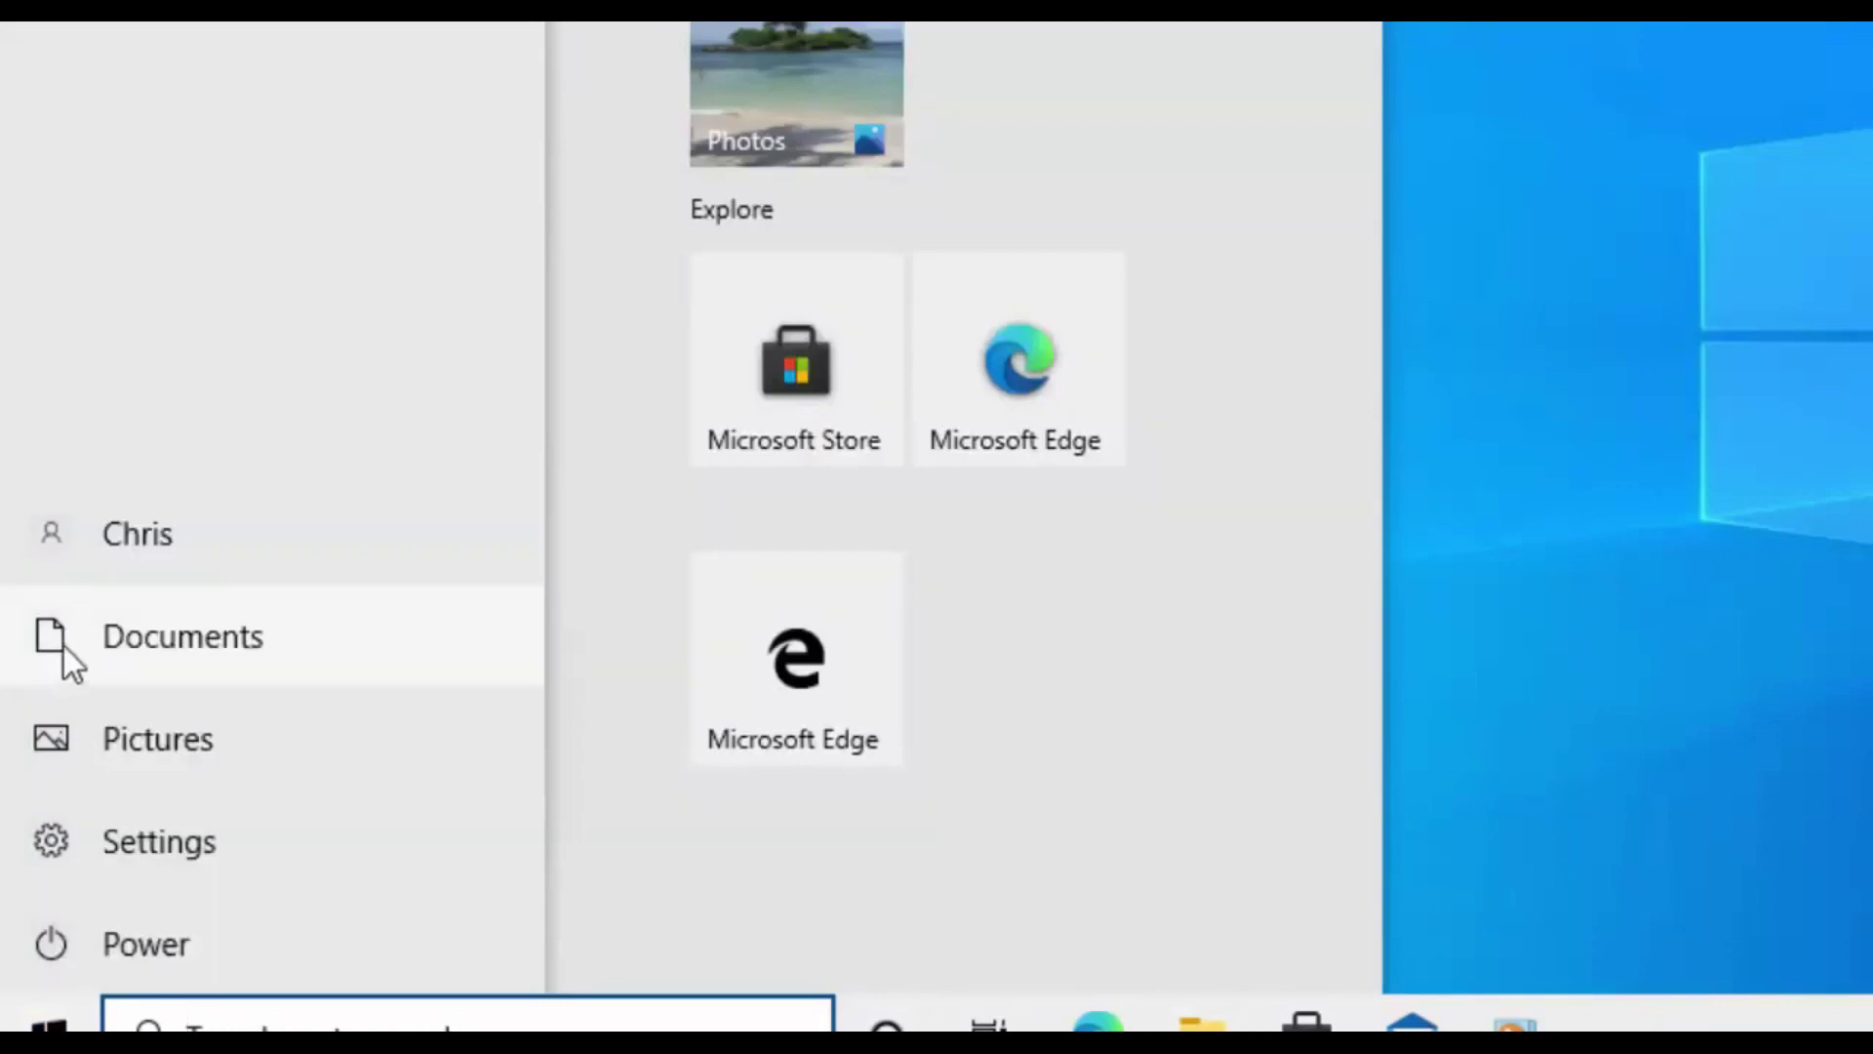
click(43, 648)
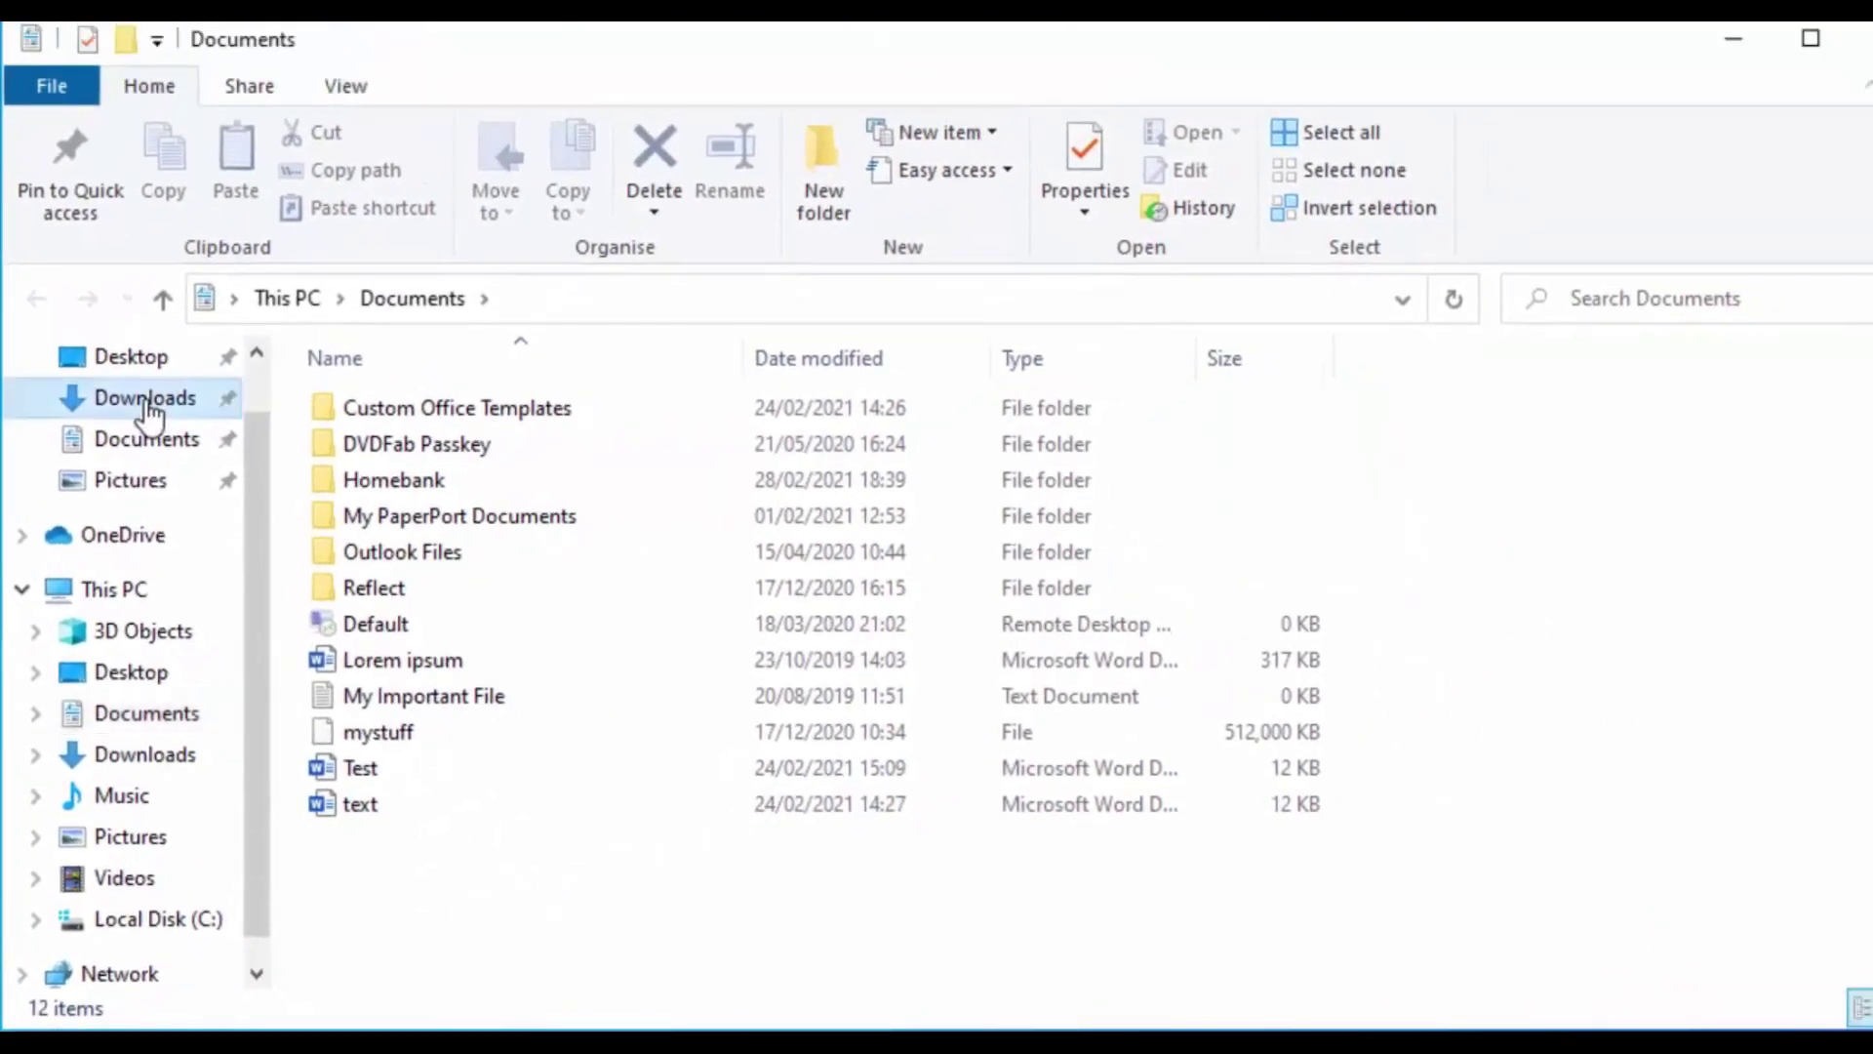
click(364, 125)
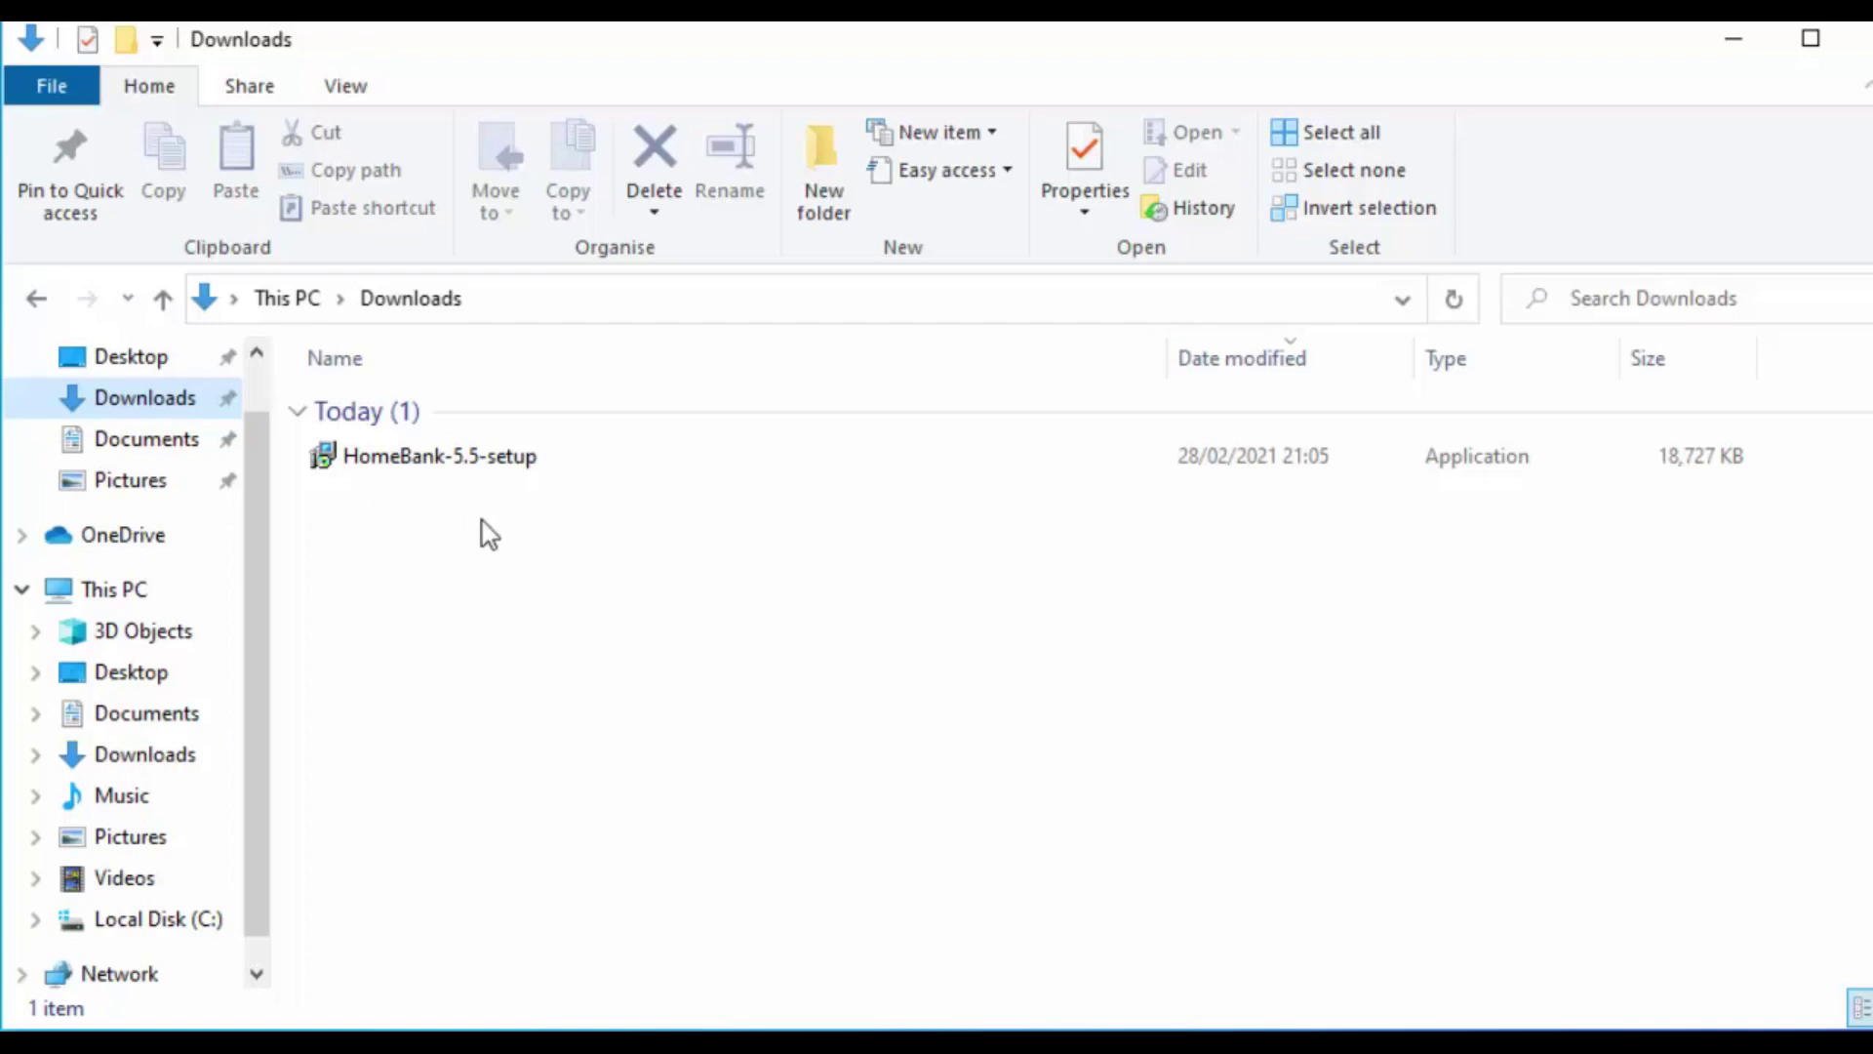
click(408, 468)
double_click(408, 468)
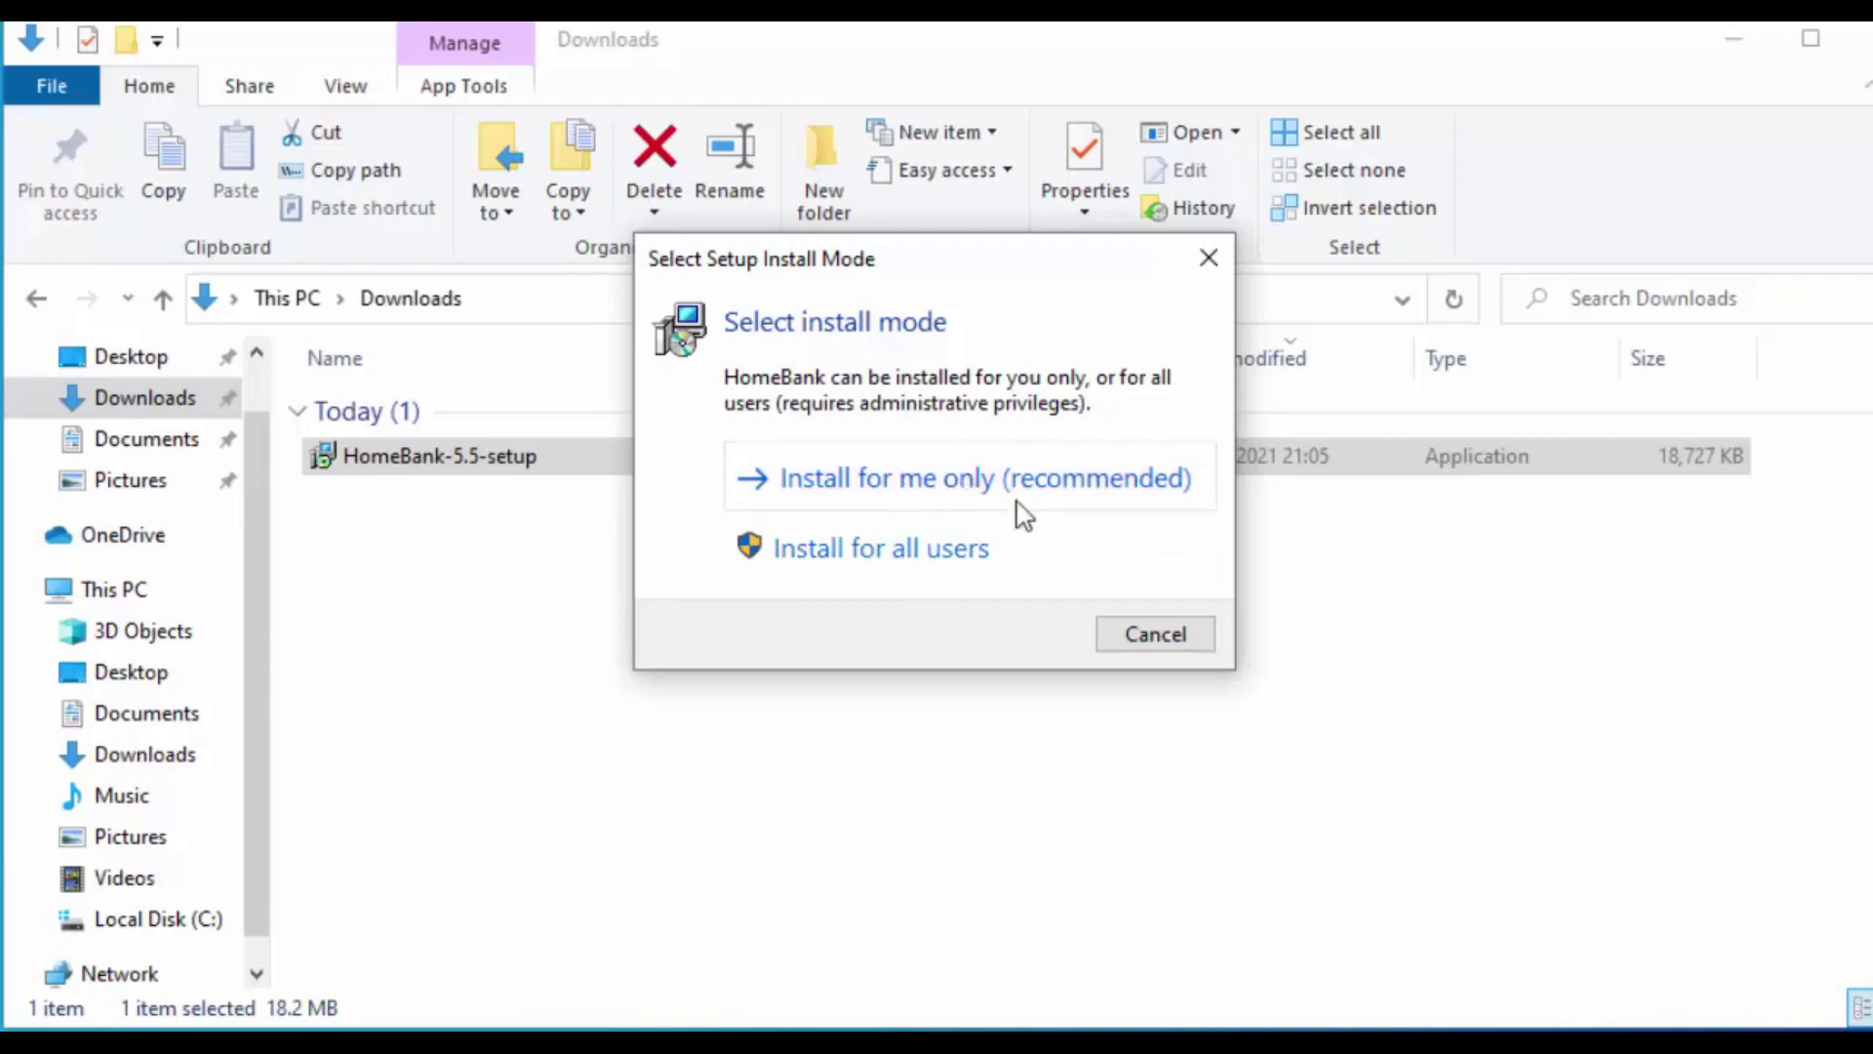
Choose to install HomeBank for the current user only and accept the license agreement.
click(983, 491)
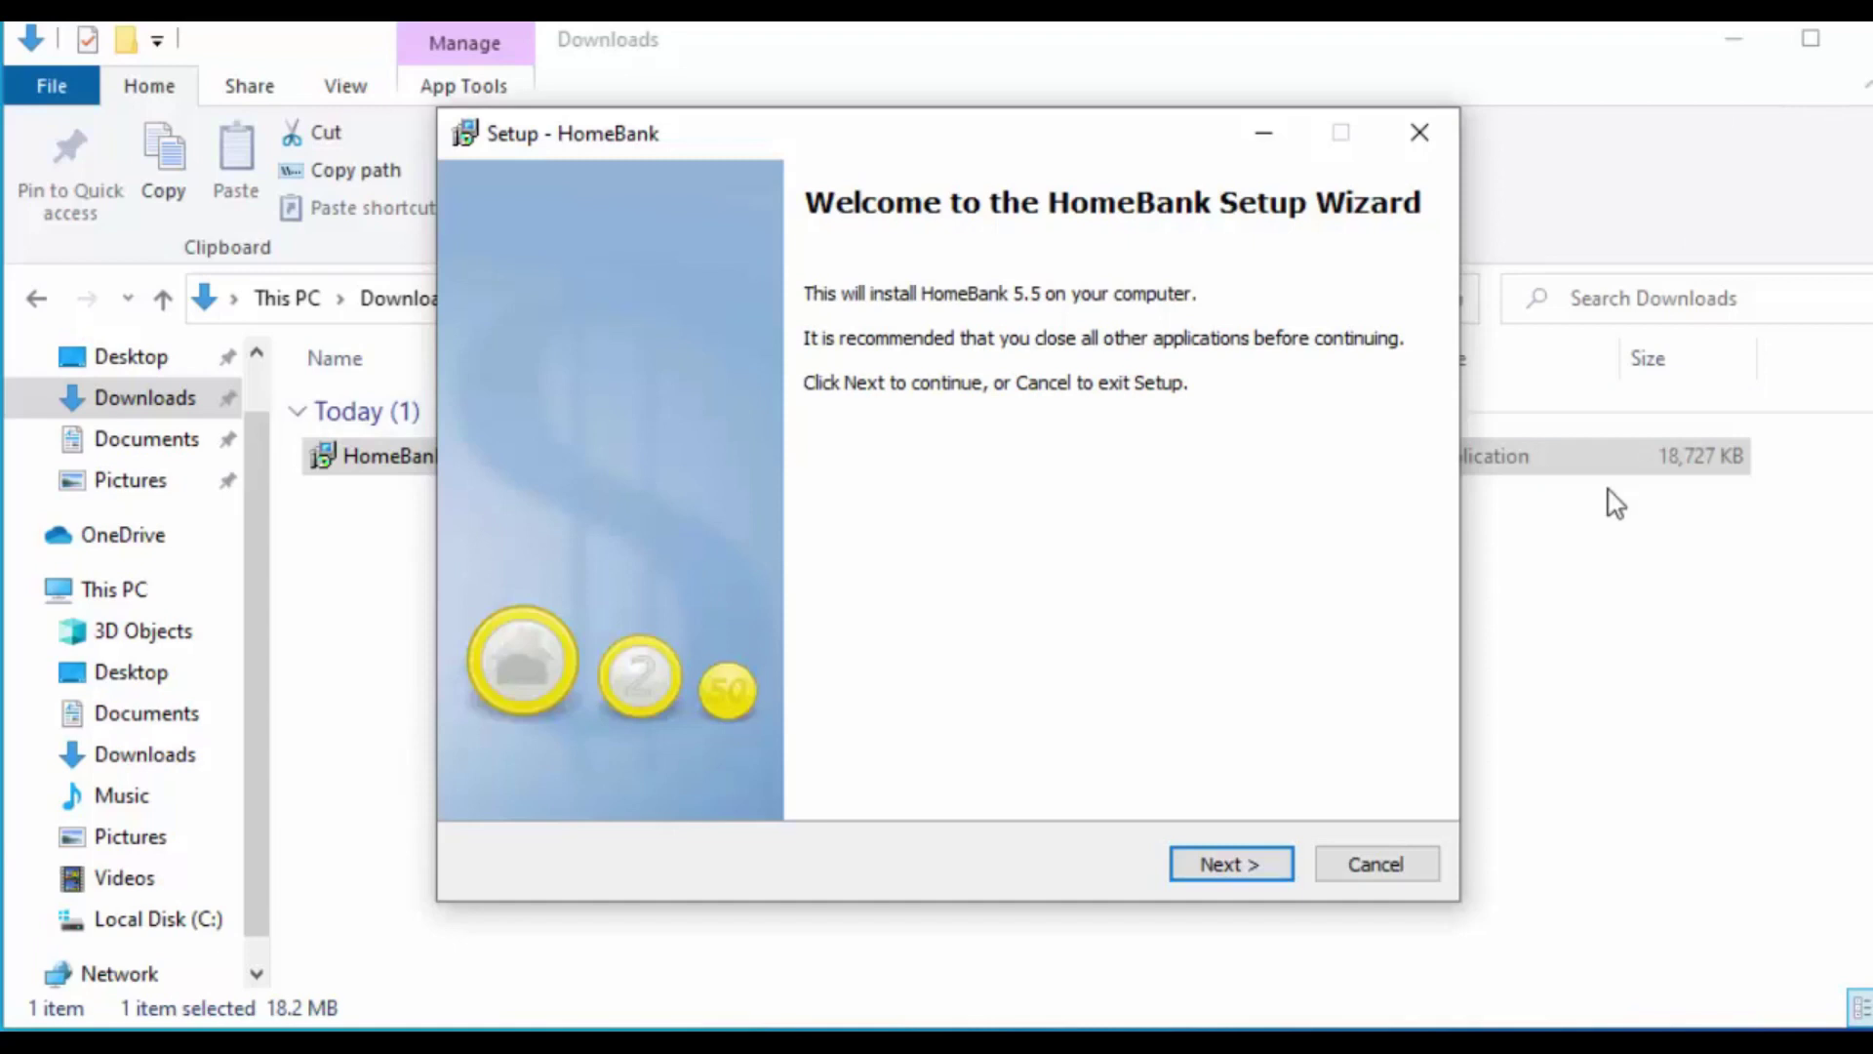
click(1272, 871)
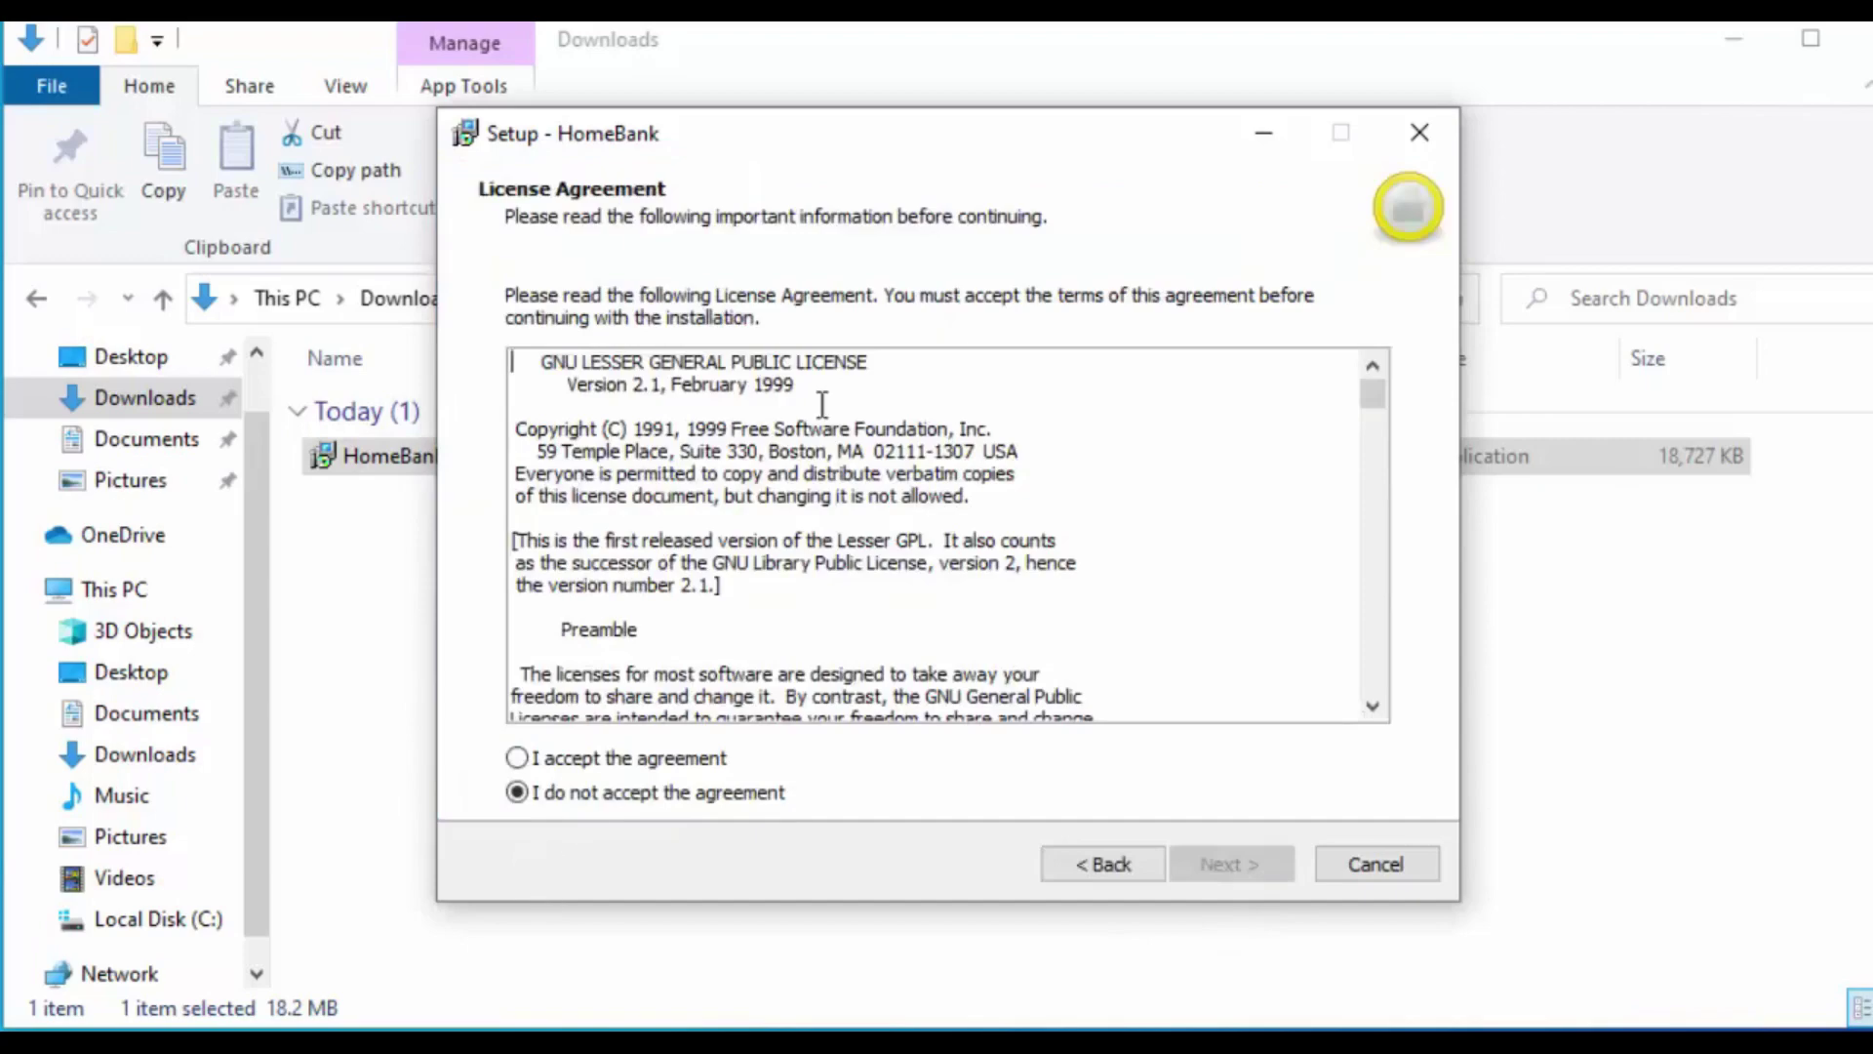
drag(1376, 400, 1369, 343)
click(517, 759)
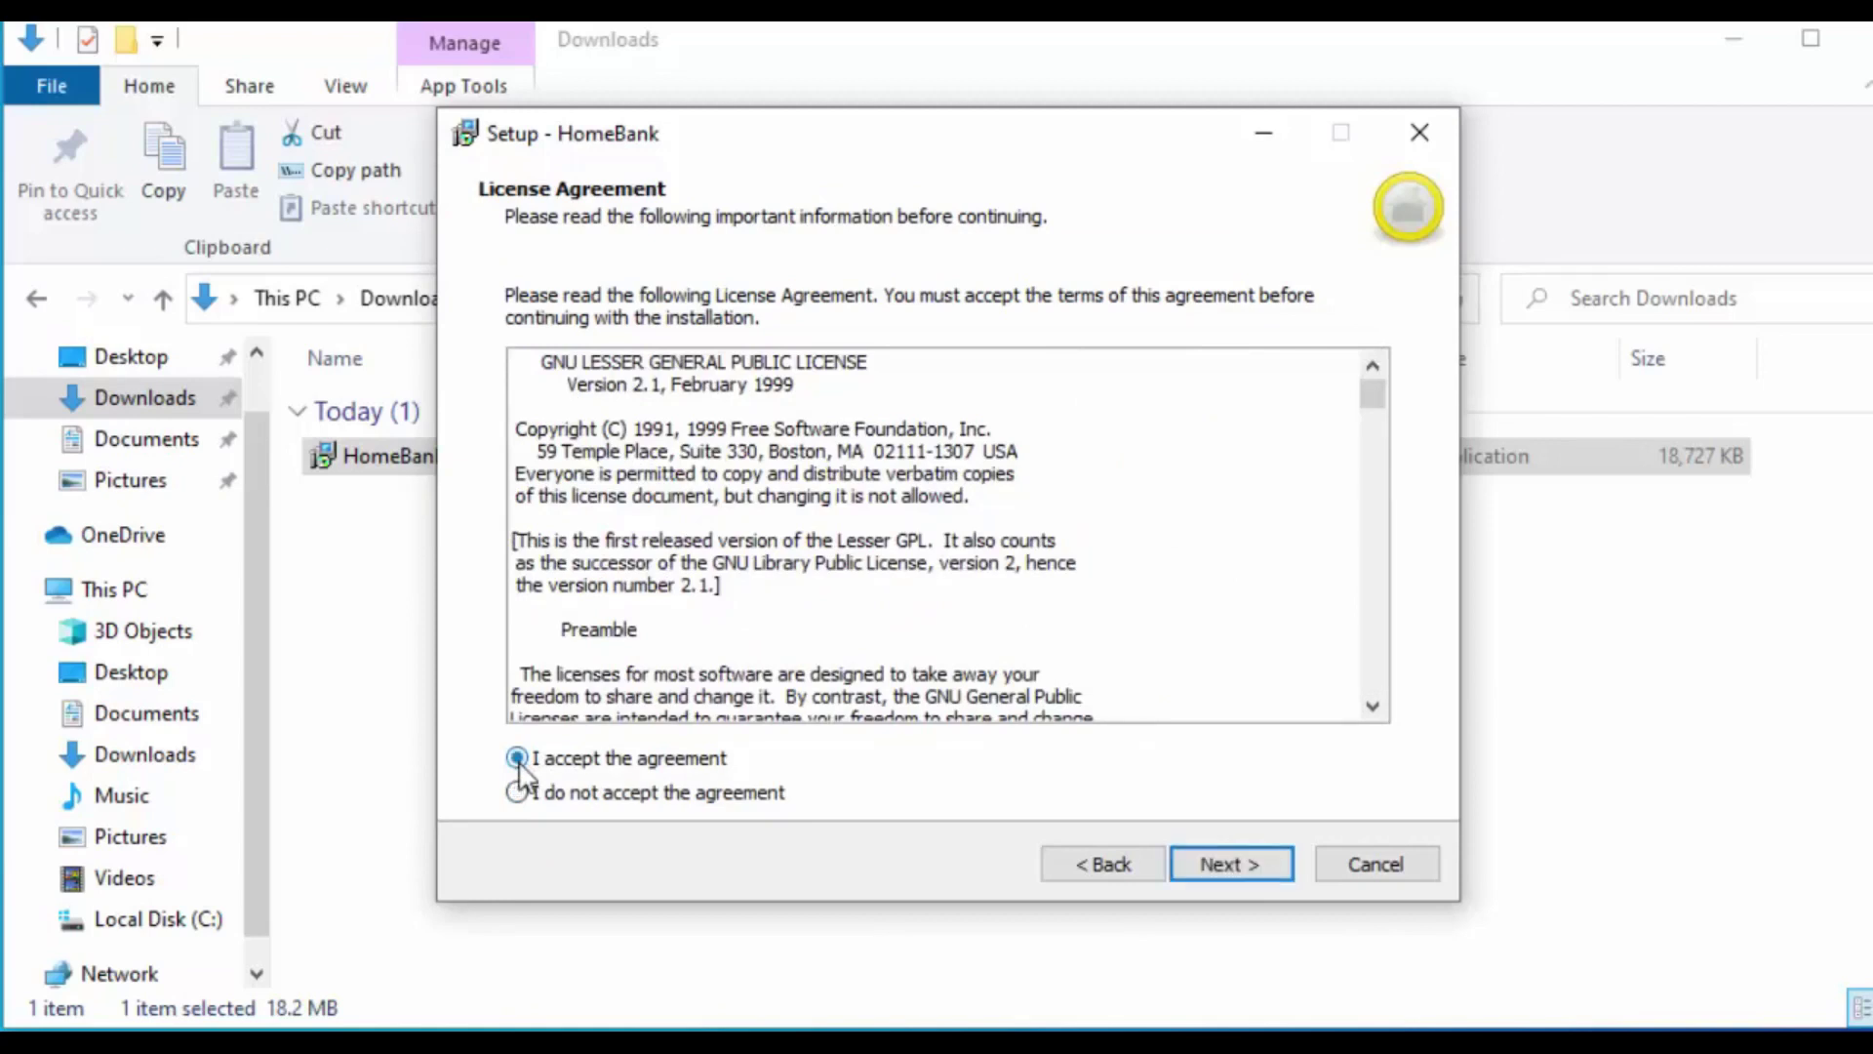
click(1280, 868)
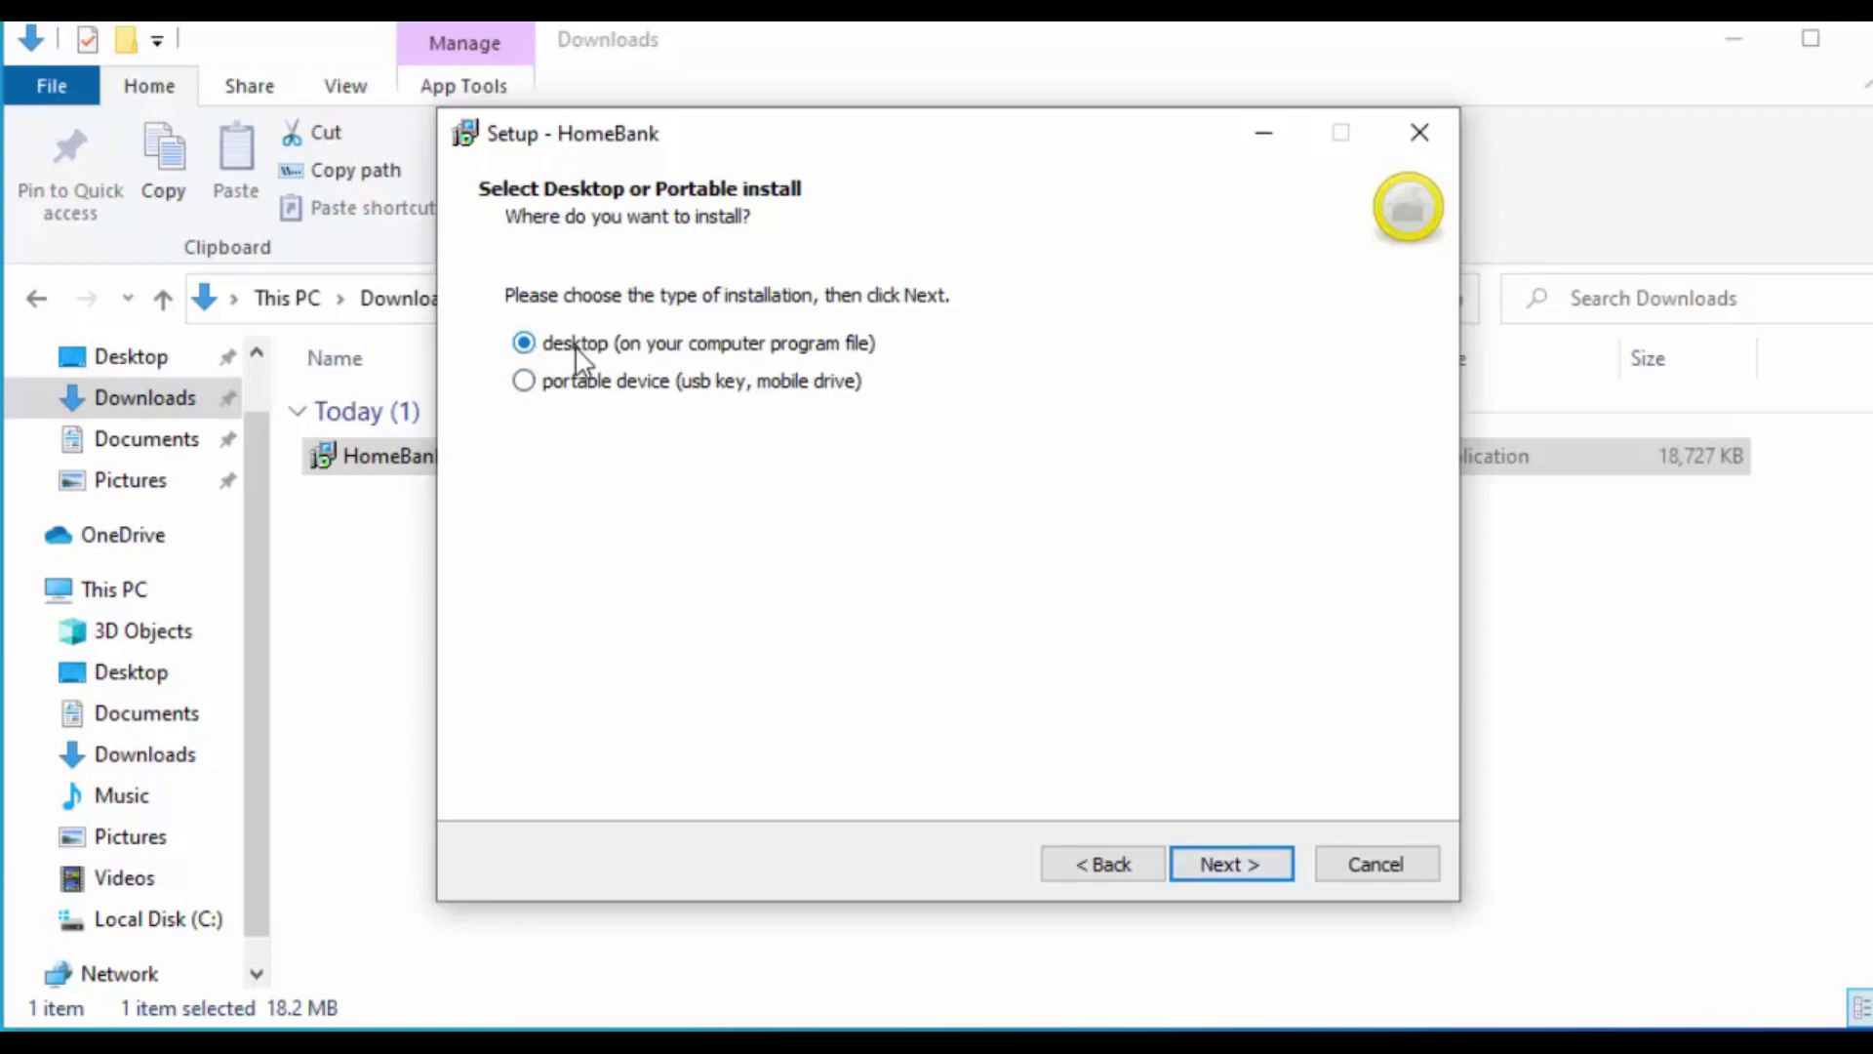
Keep the desktop installation type and default destination folder, and enable creation of a desktop shortcut.
click(1274, 864)
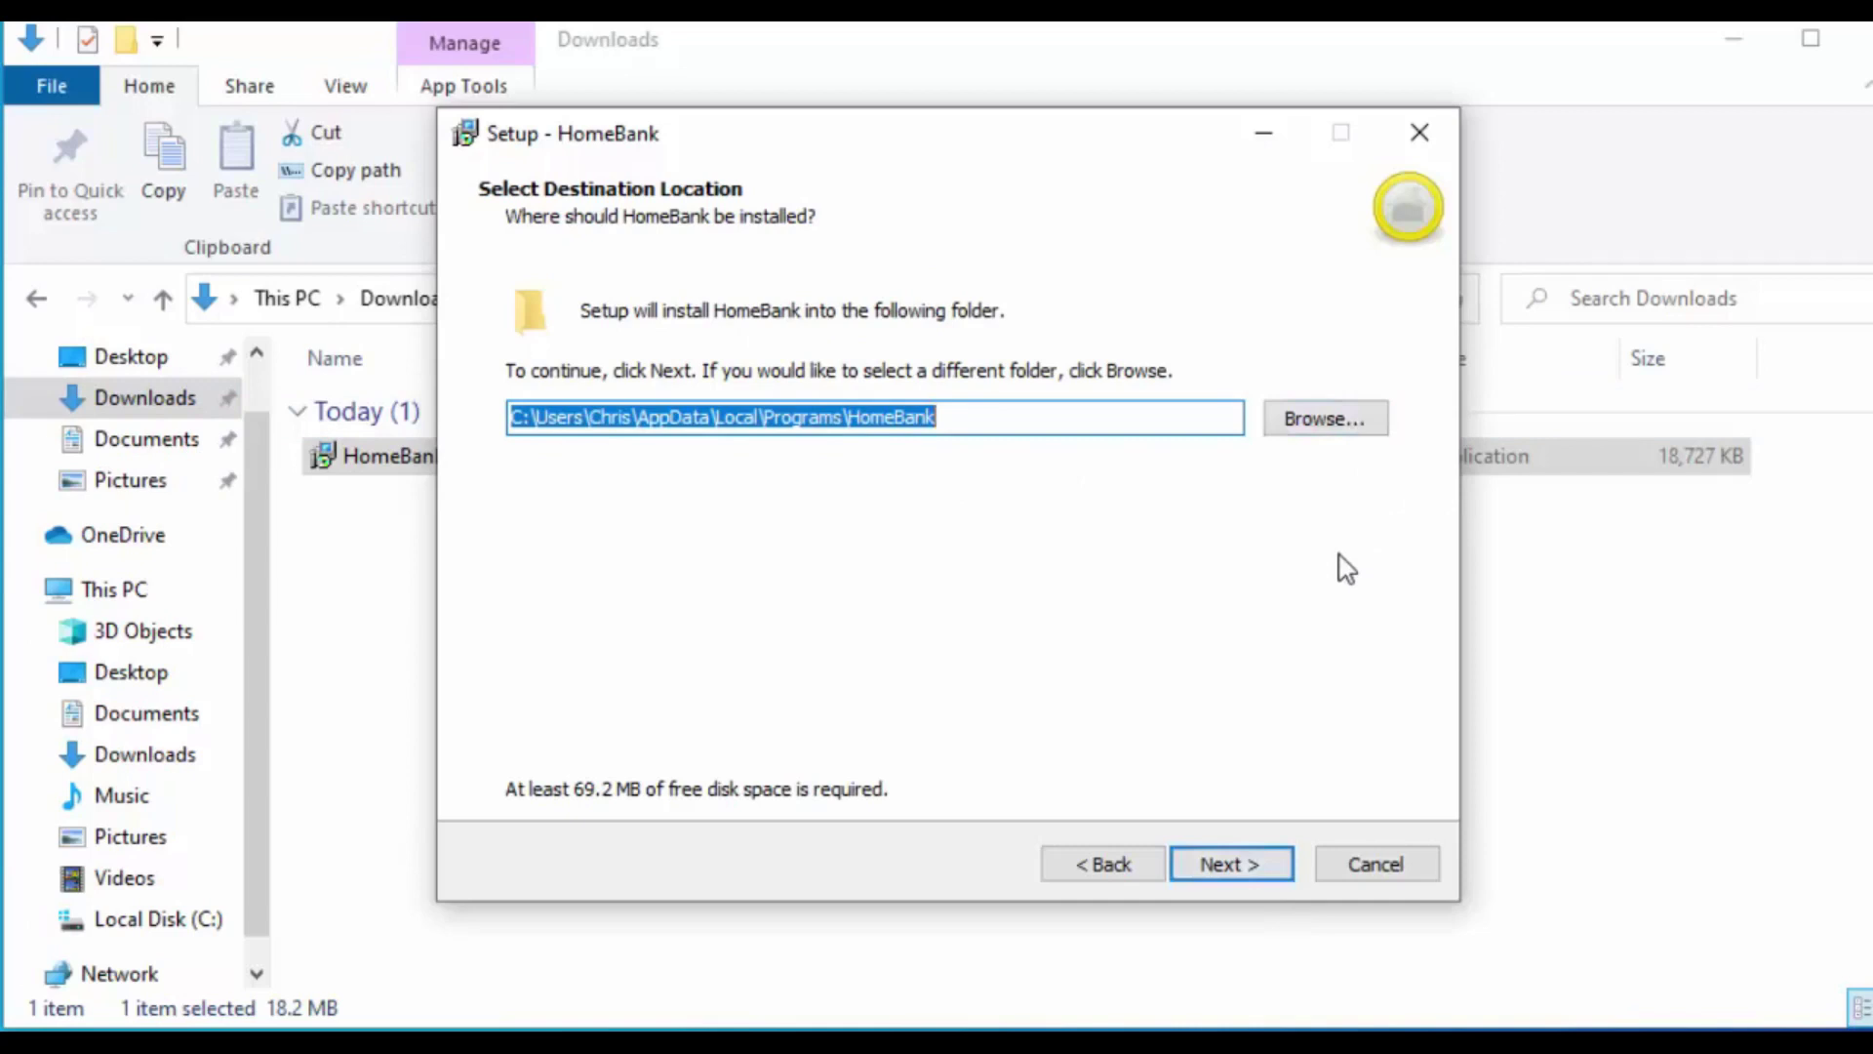
click(1278, 884)
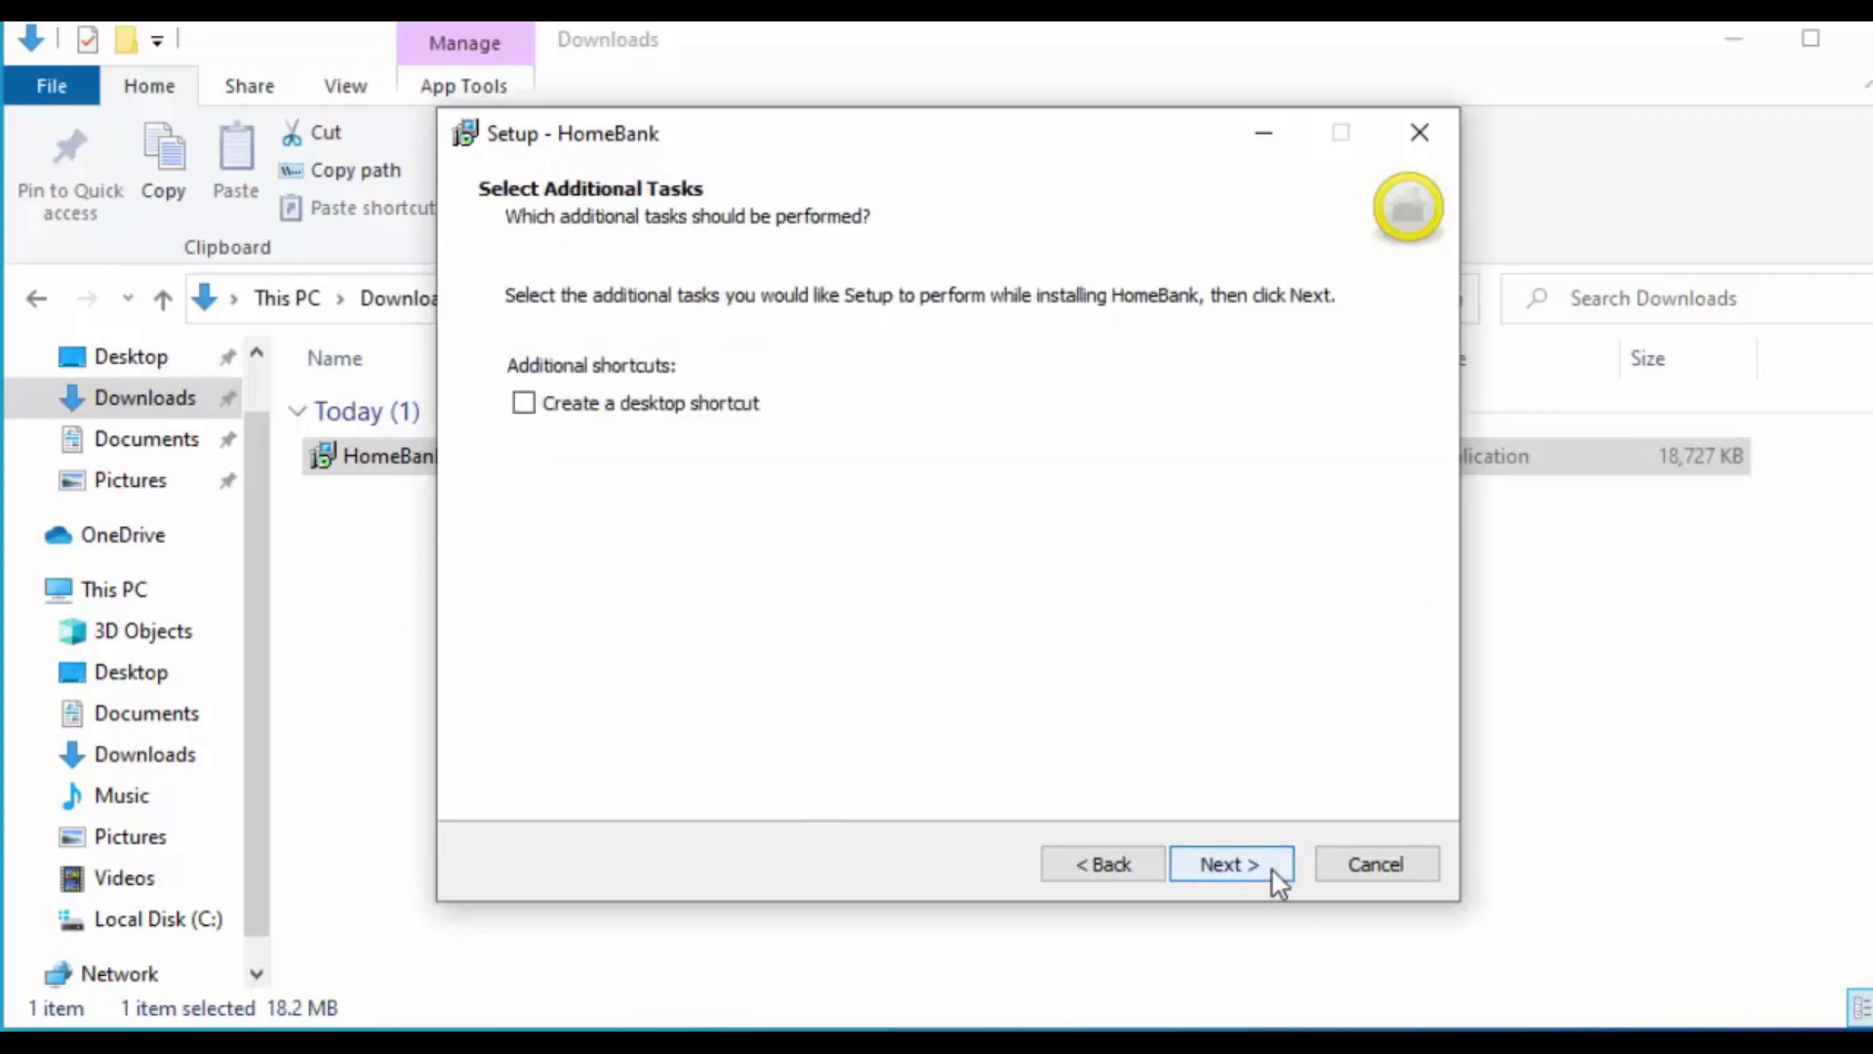
click(525, 408)
click(1264, 865)
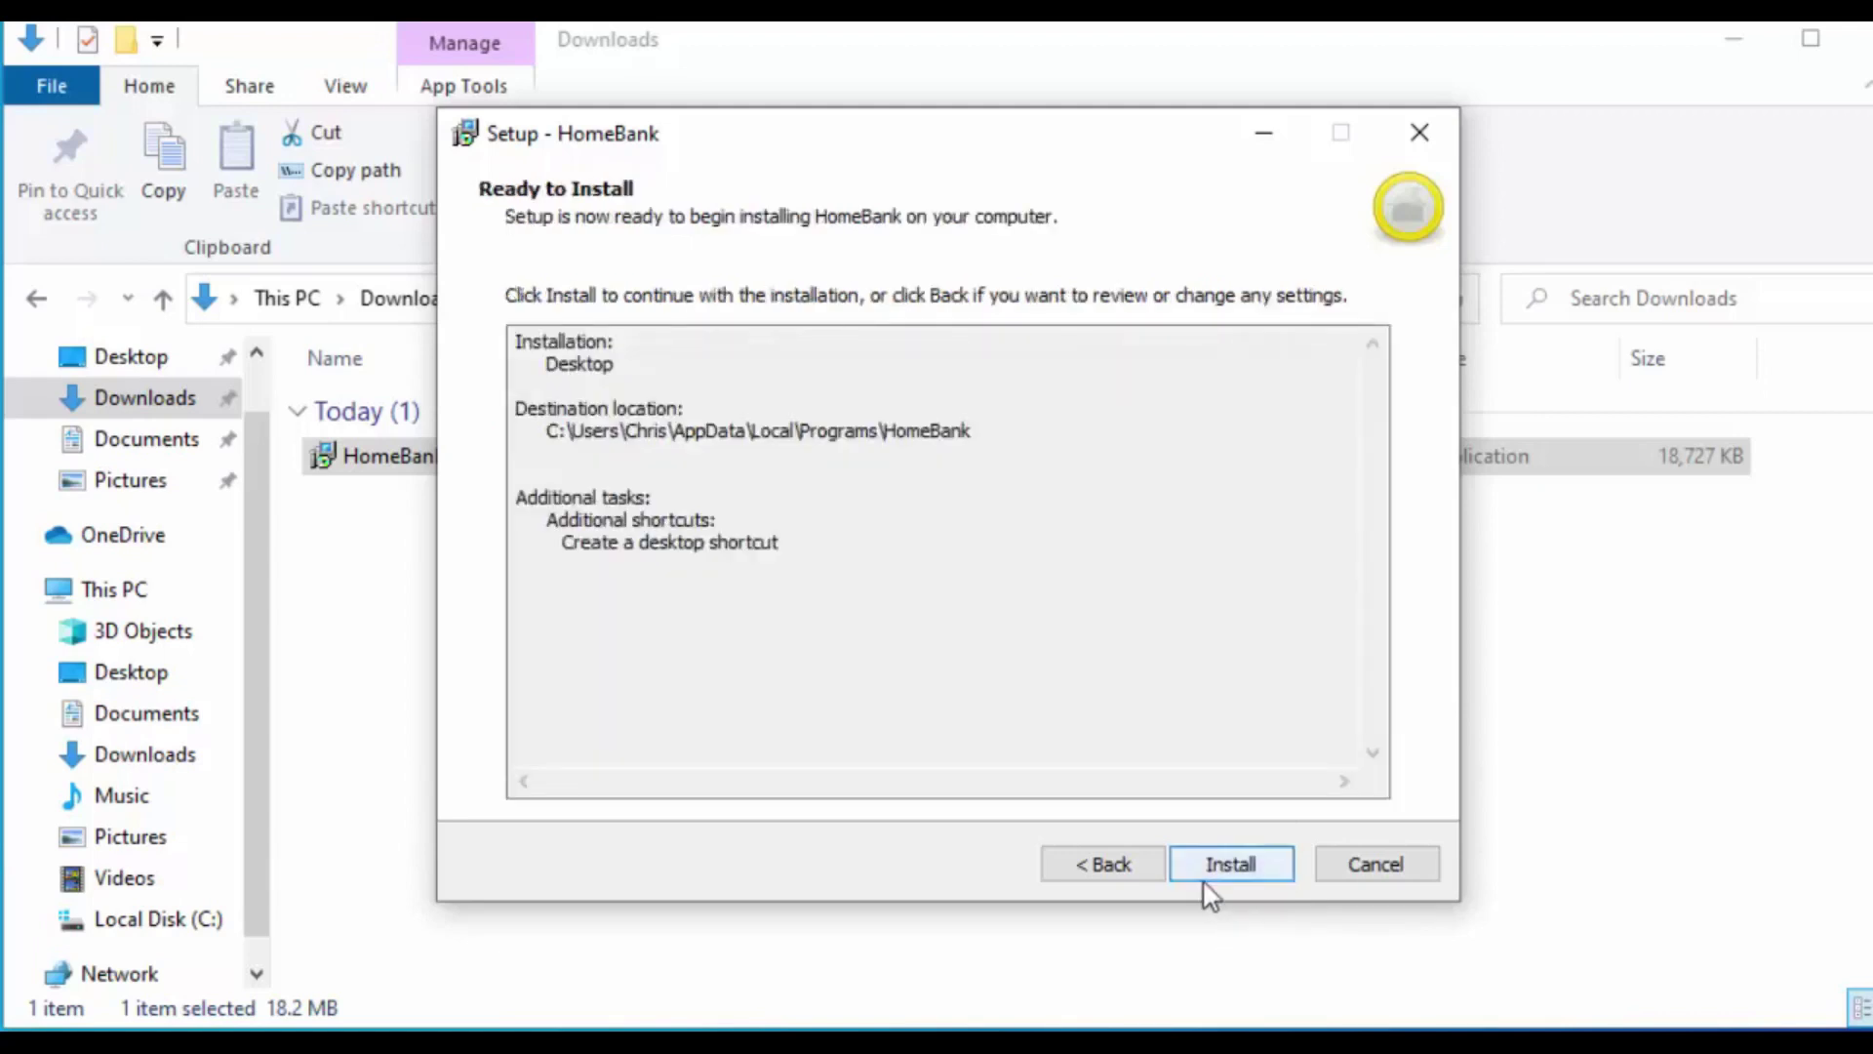
Run the installation and finish the setup wizard with Launch HomeBank enabled.
click(1280, 883)
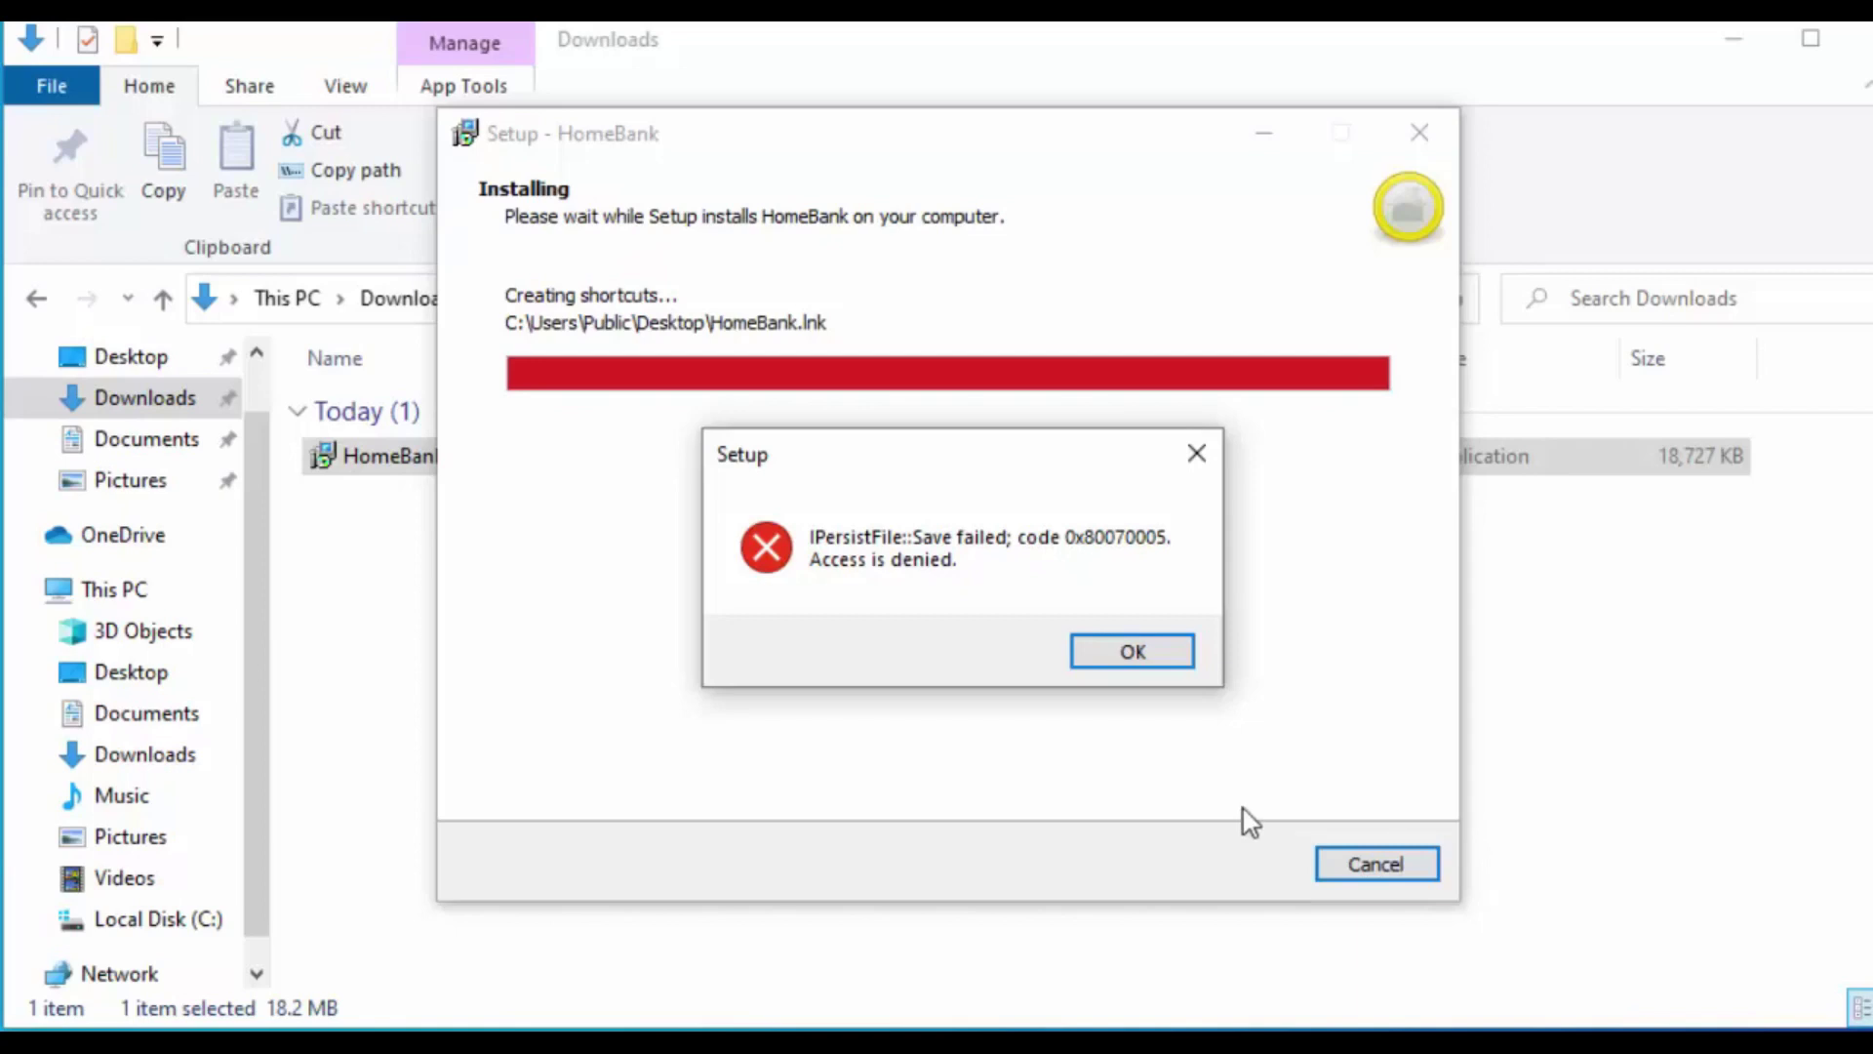
click(1134, 654)
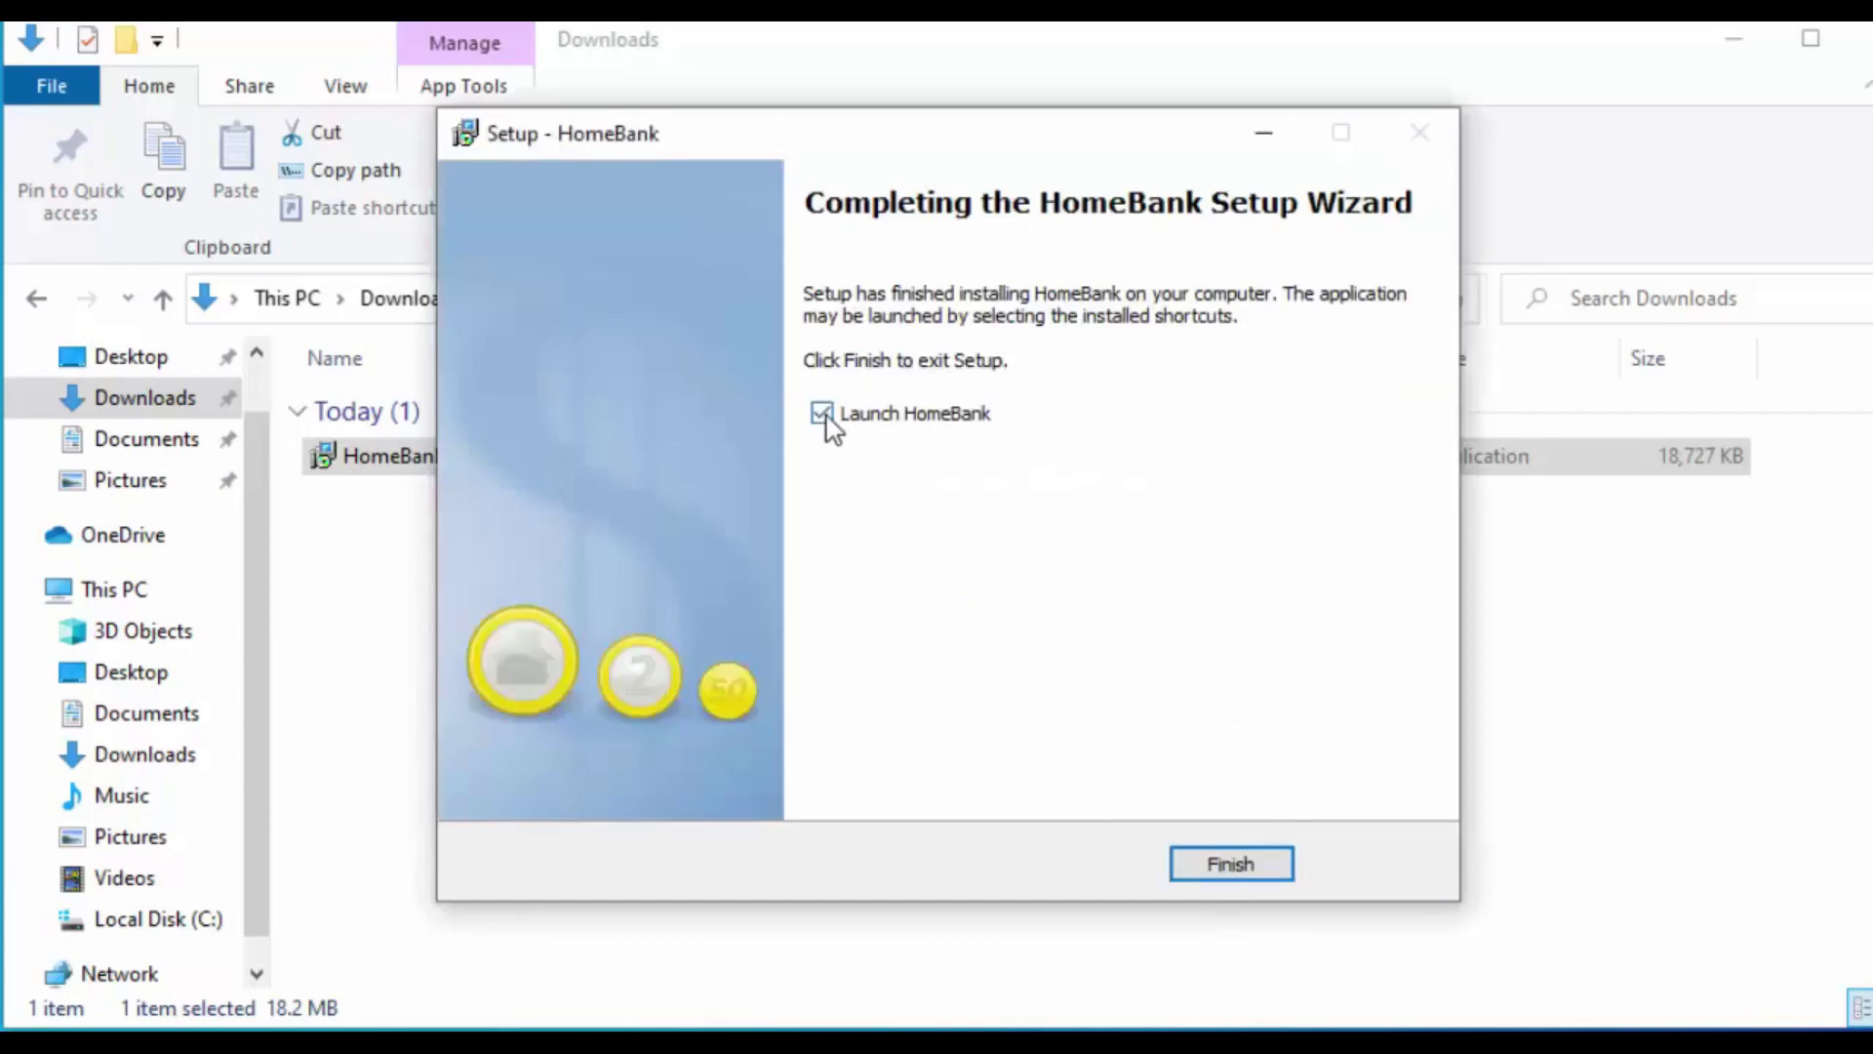
click(1253, 870)
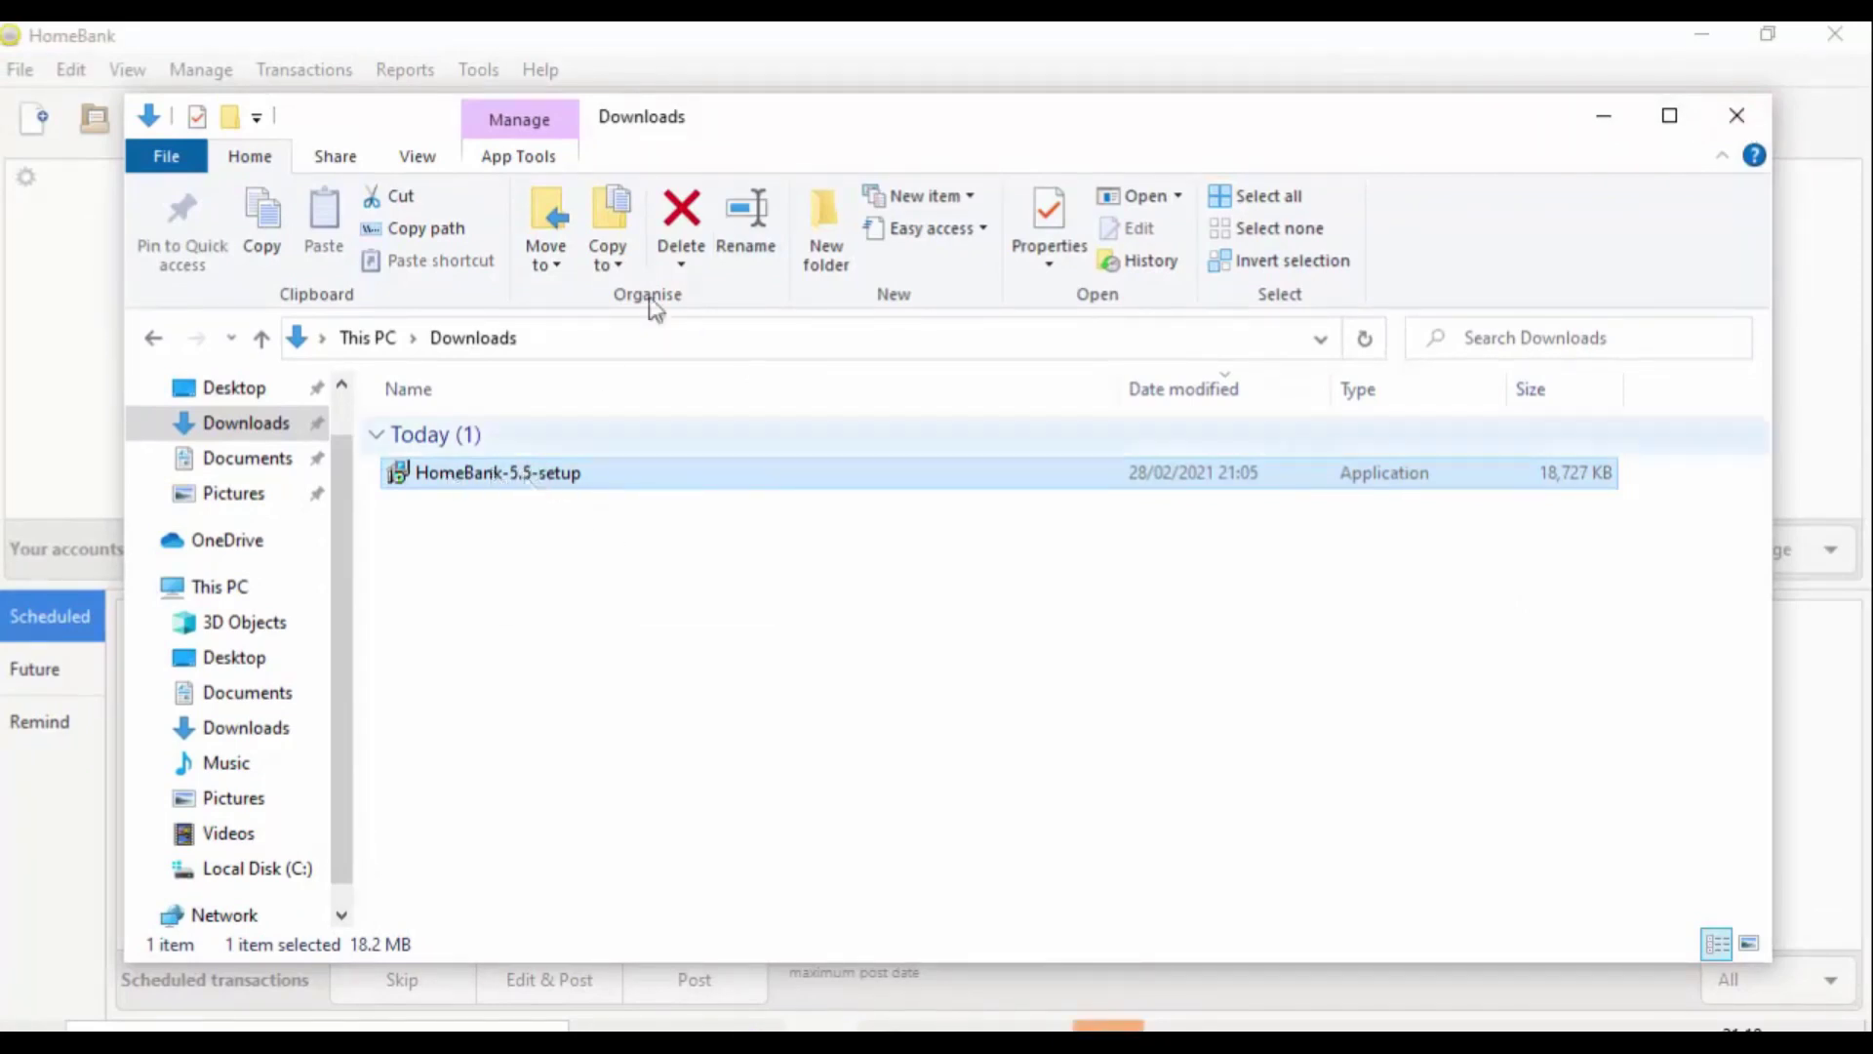
Delete the HomeBank-5.5-setup installer from the Downloads folder and close the File Explorer window.
click(688, 220)
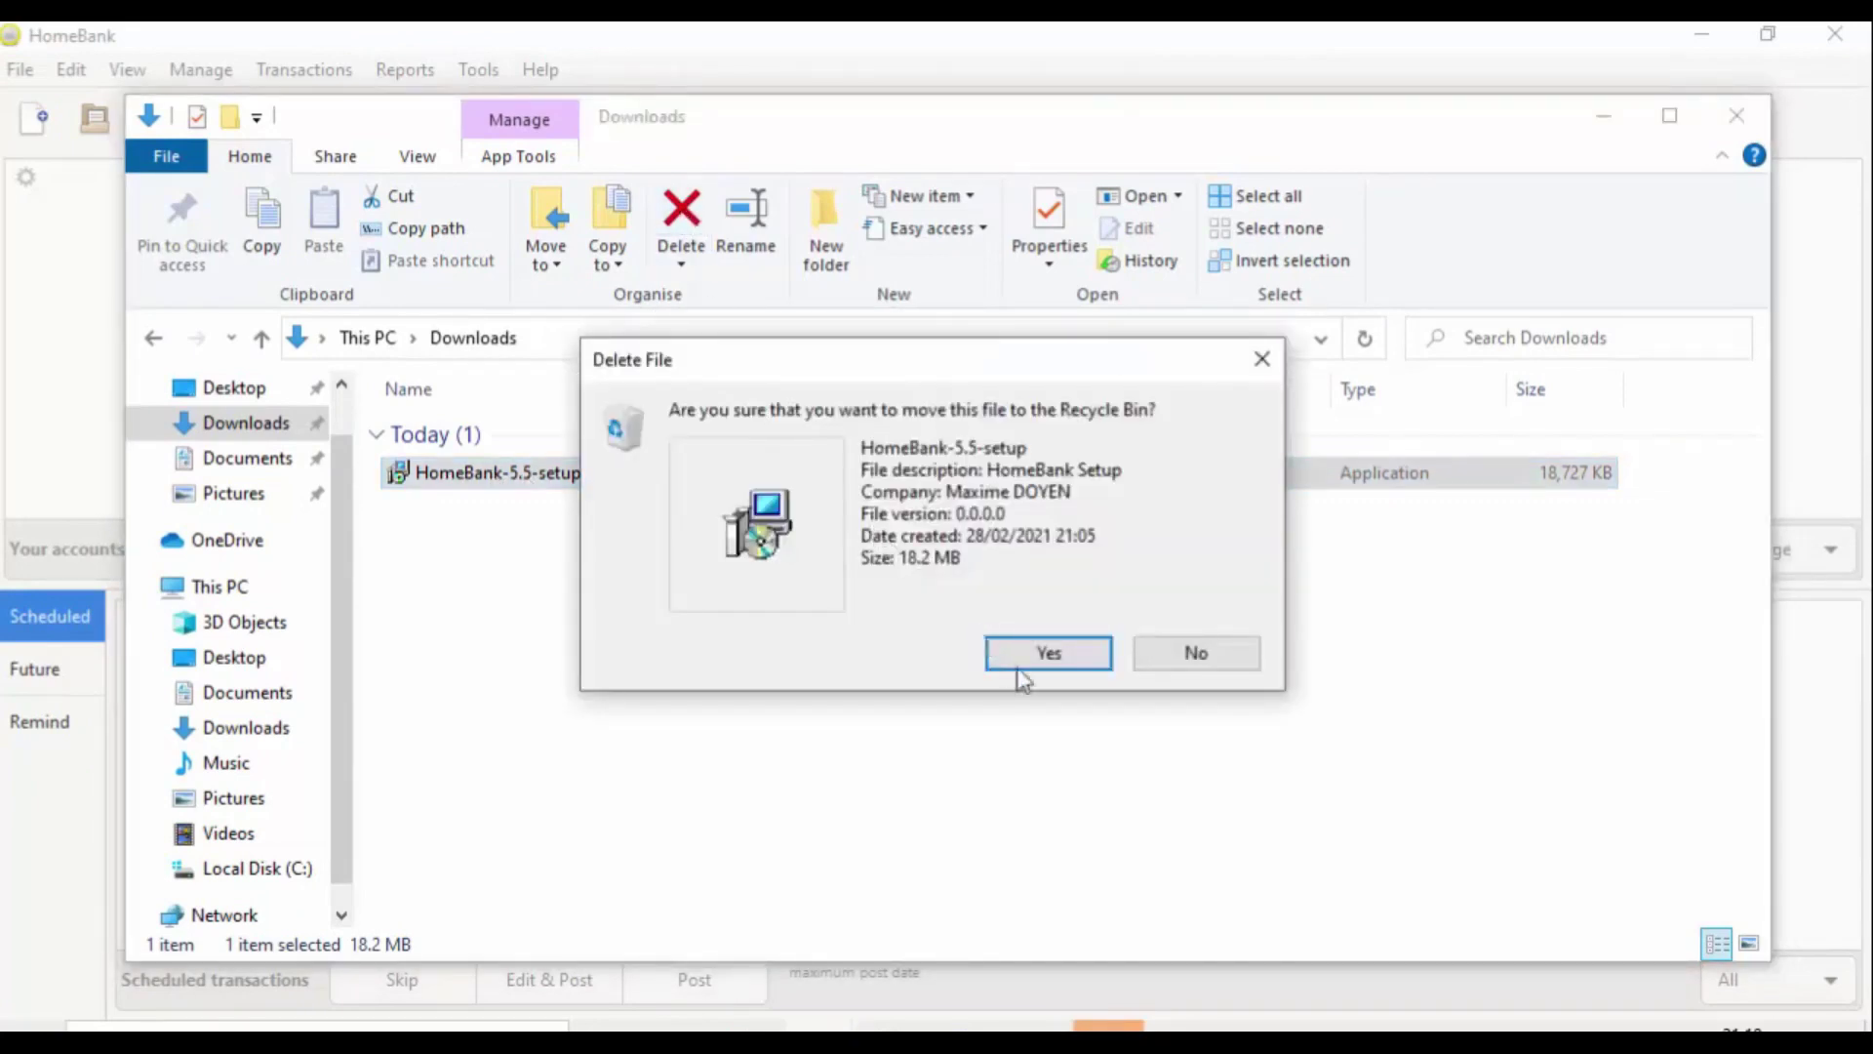
click(1054, 661)
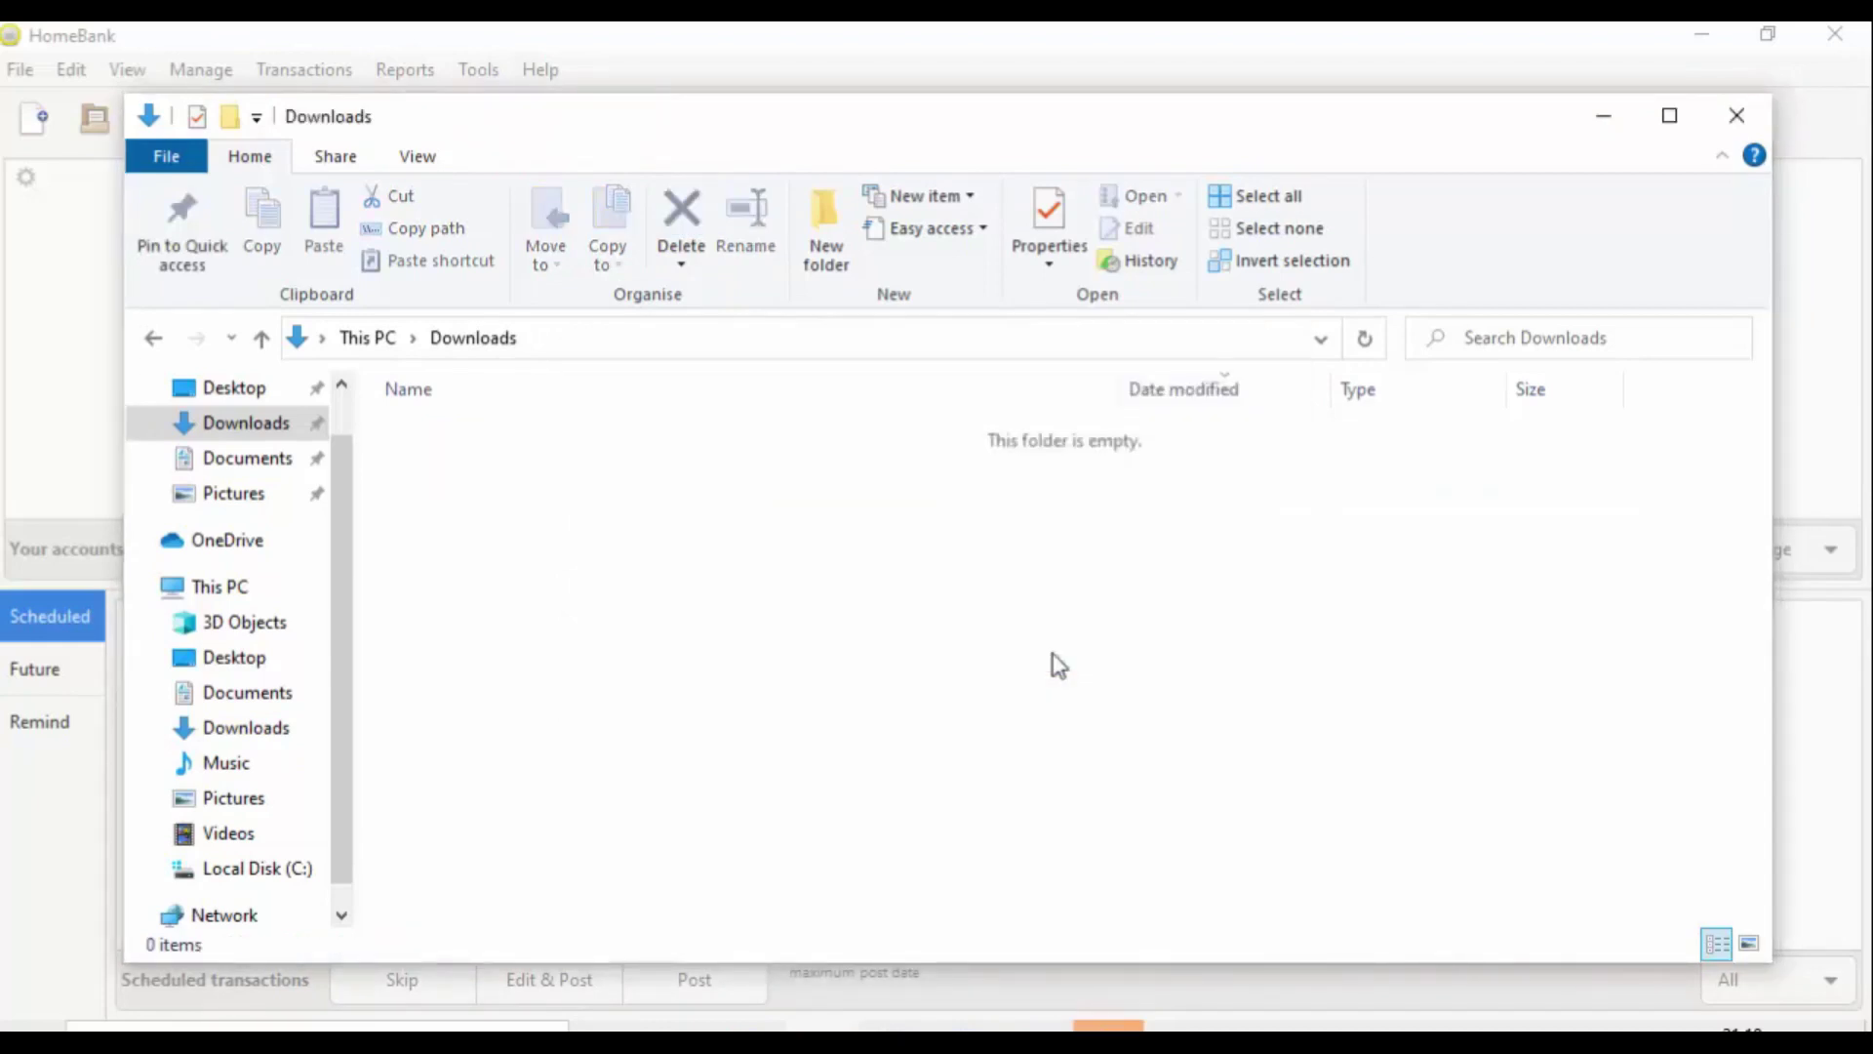
click(1725, 123)
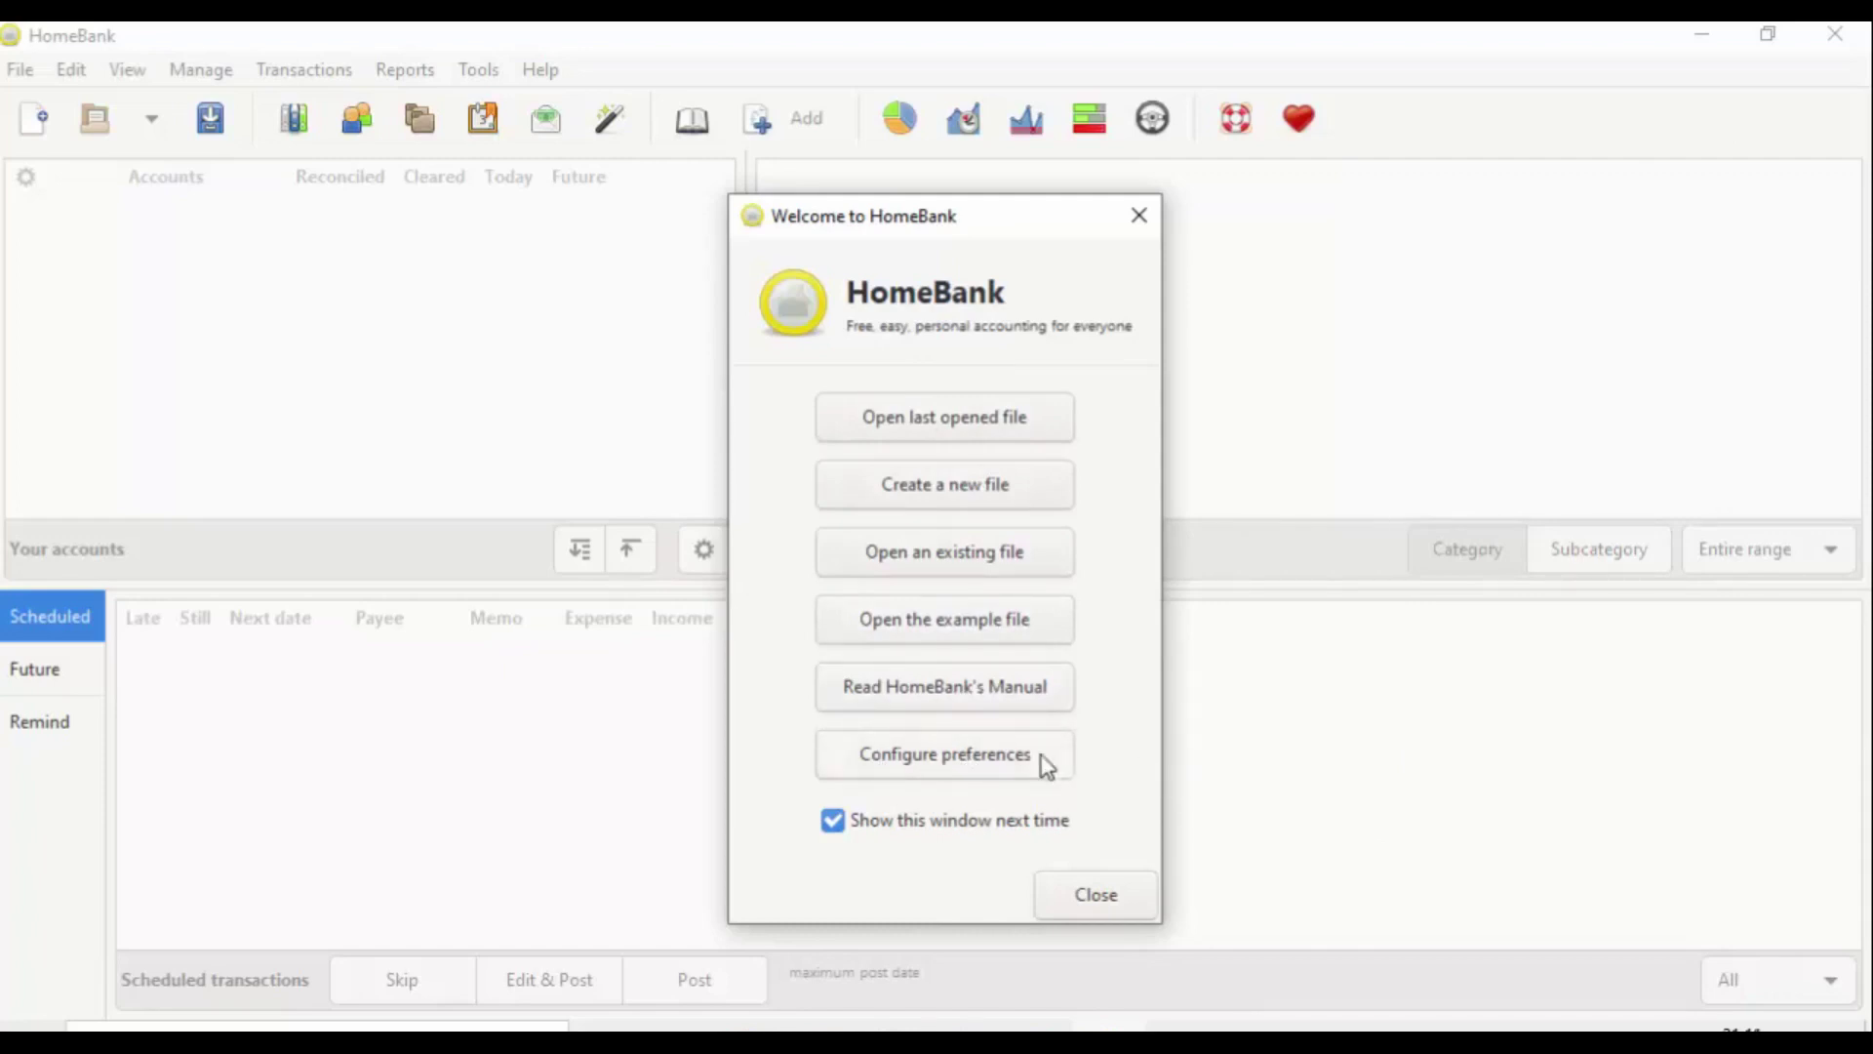
In the folder preferences, create a Homebank folder inside Documents and set it as the default Wallets folder.
click(940, 767)
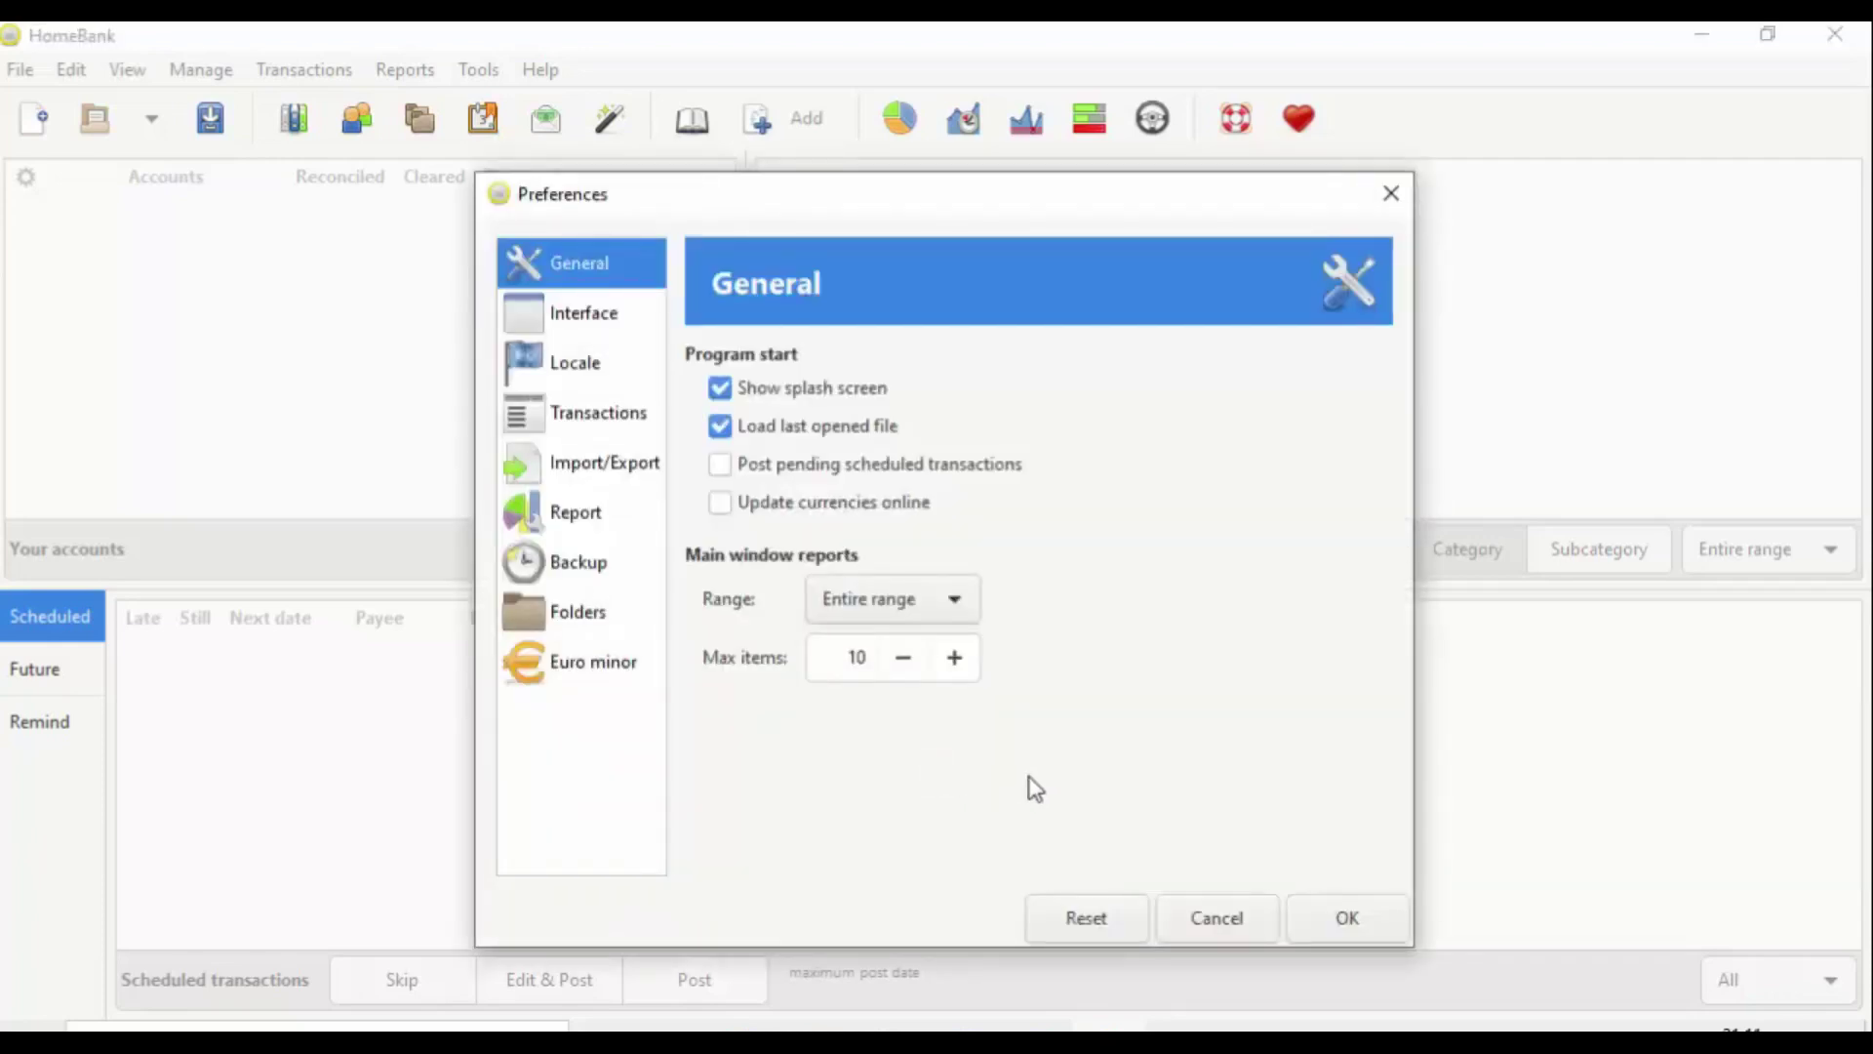
click(571, 619)
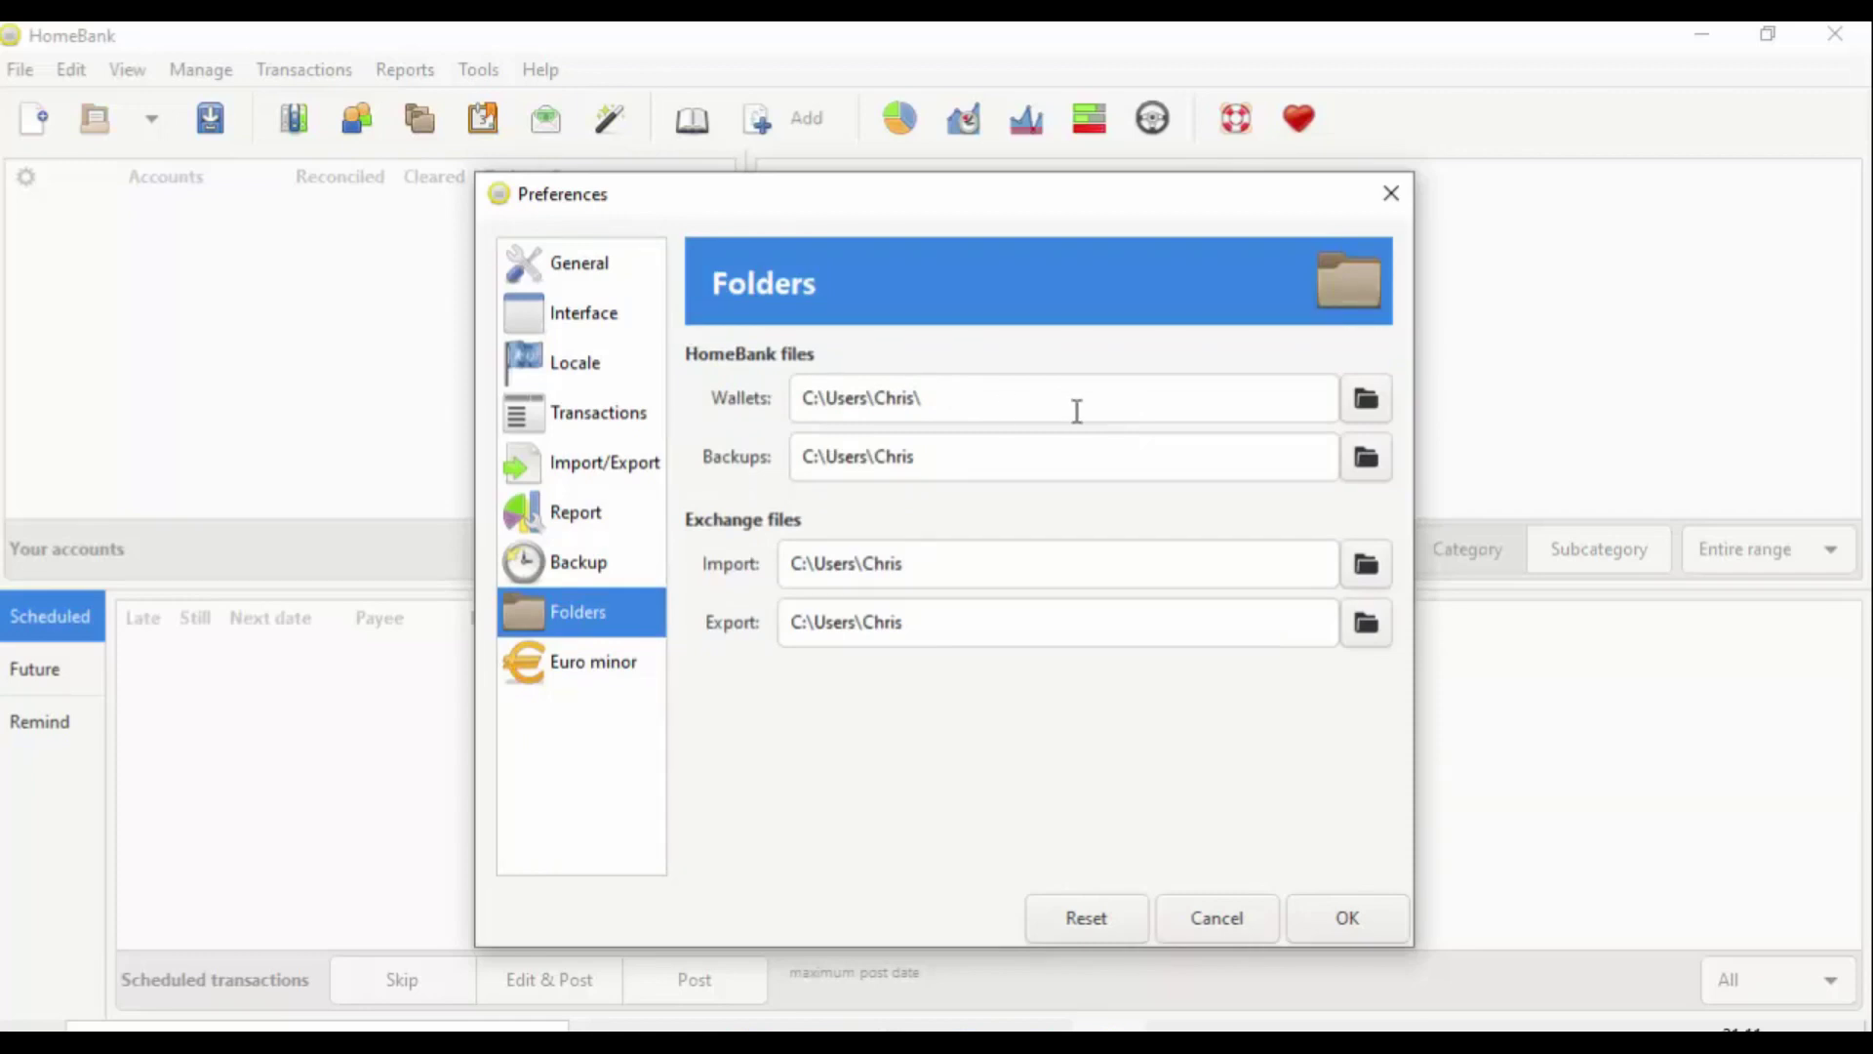
click(1367, 401)
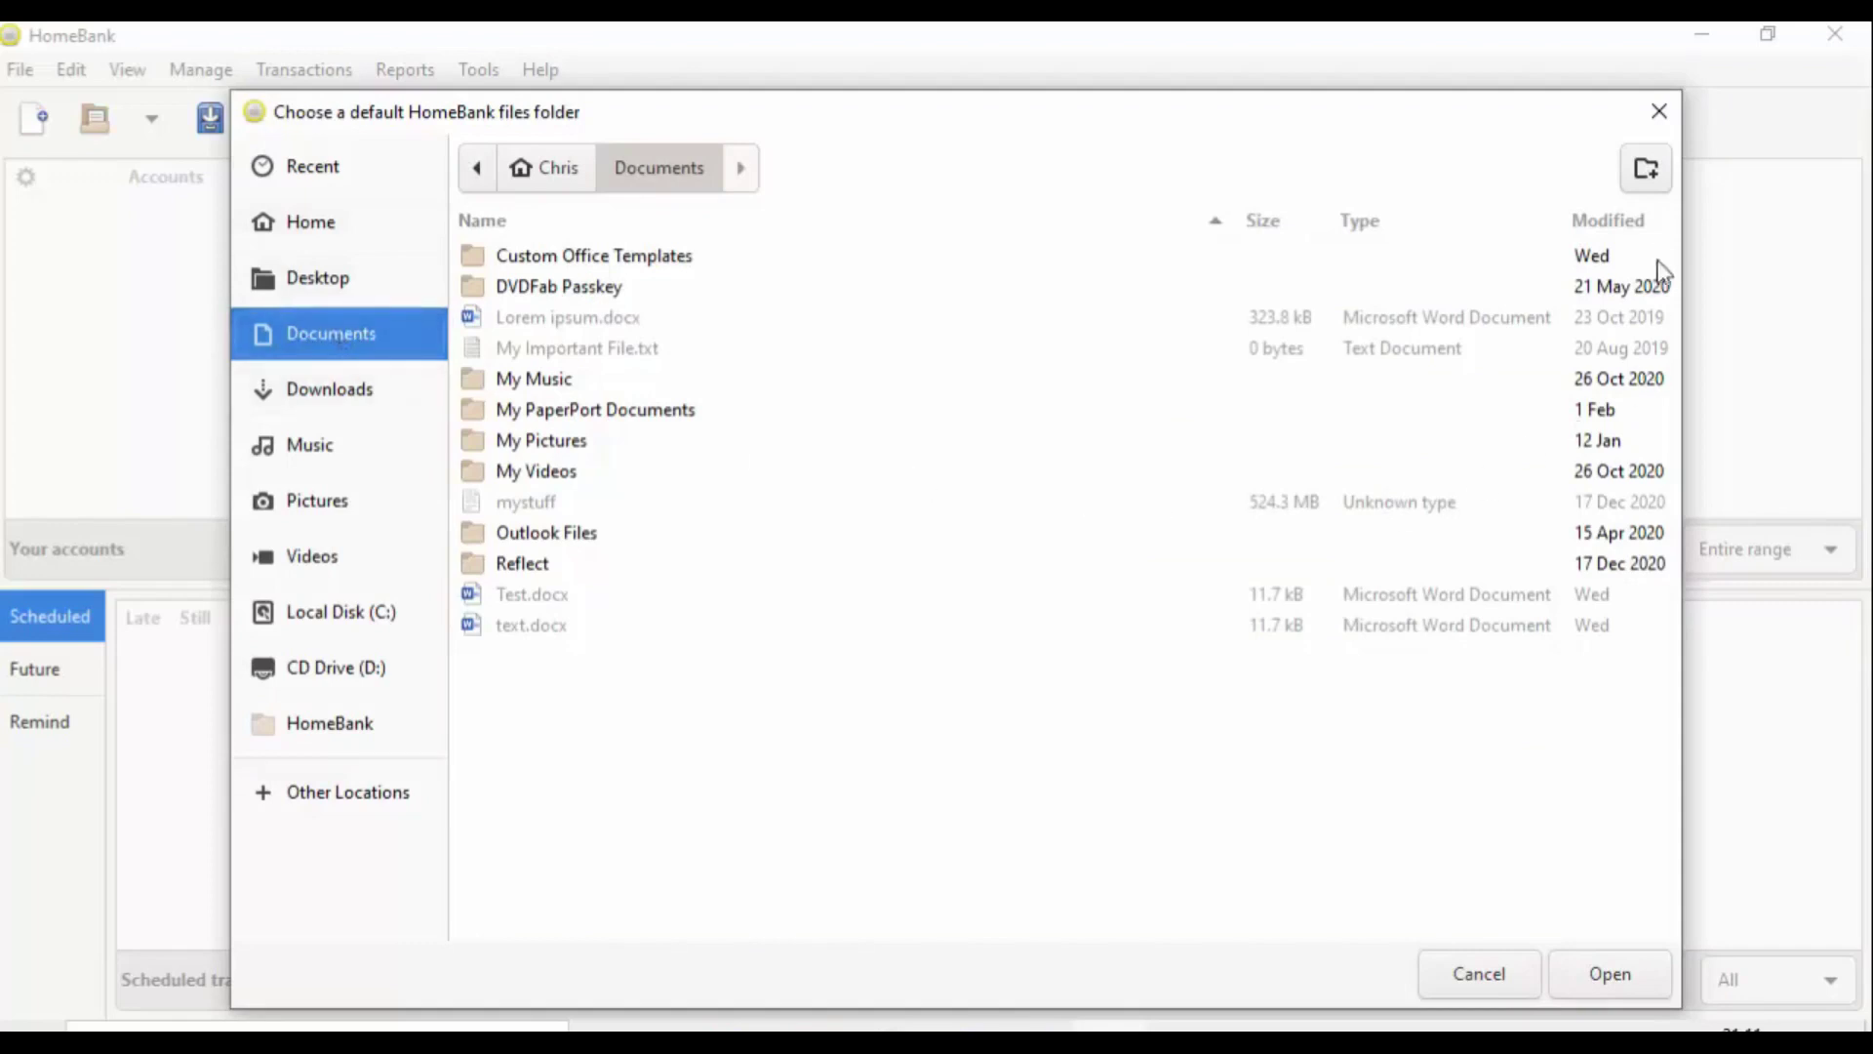
click(1643, 174)
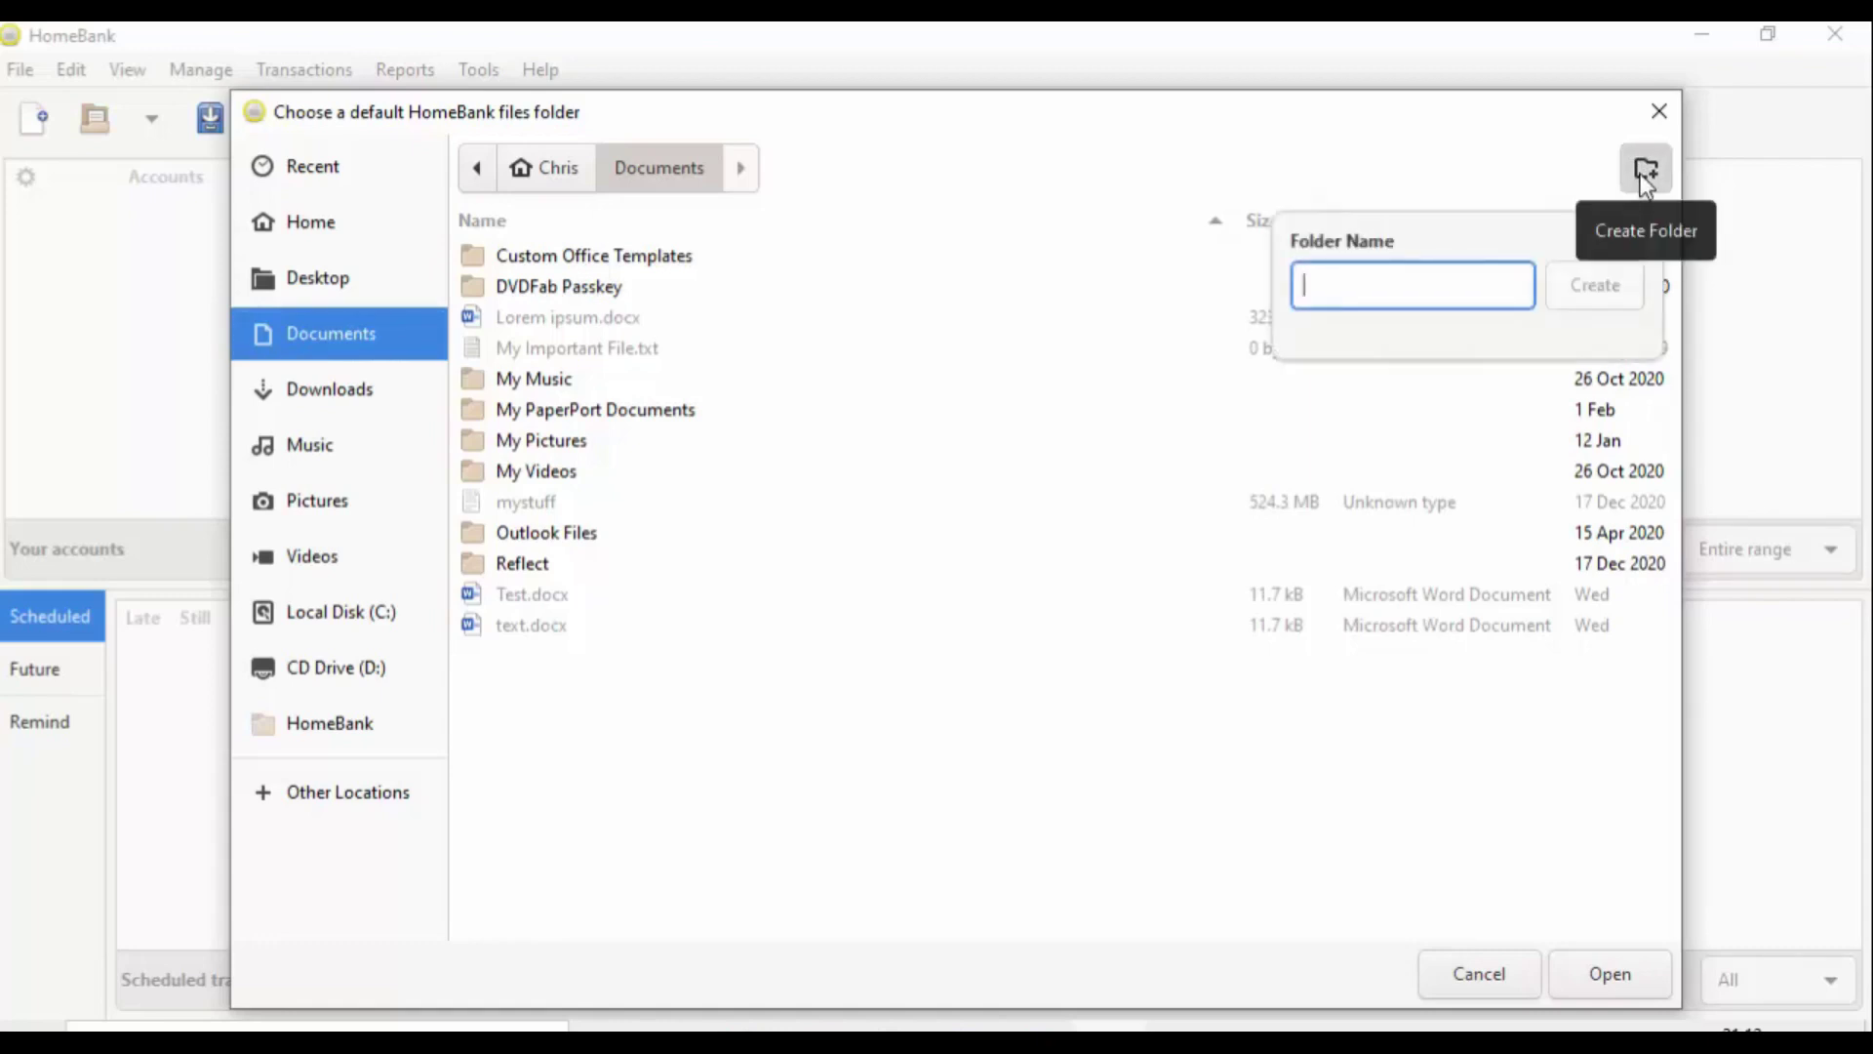
text(Homebank)
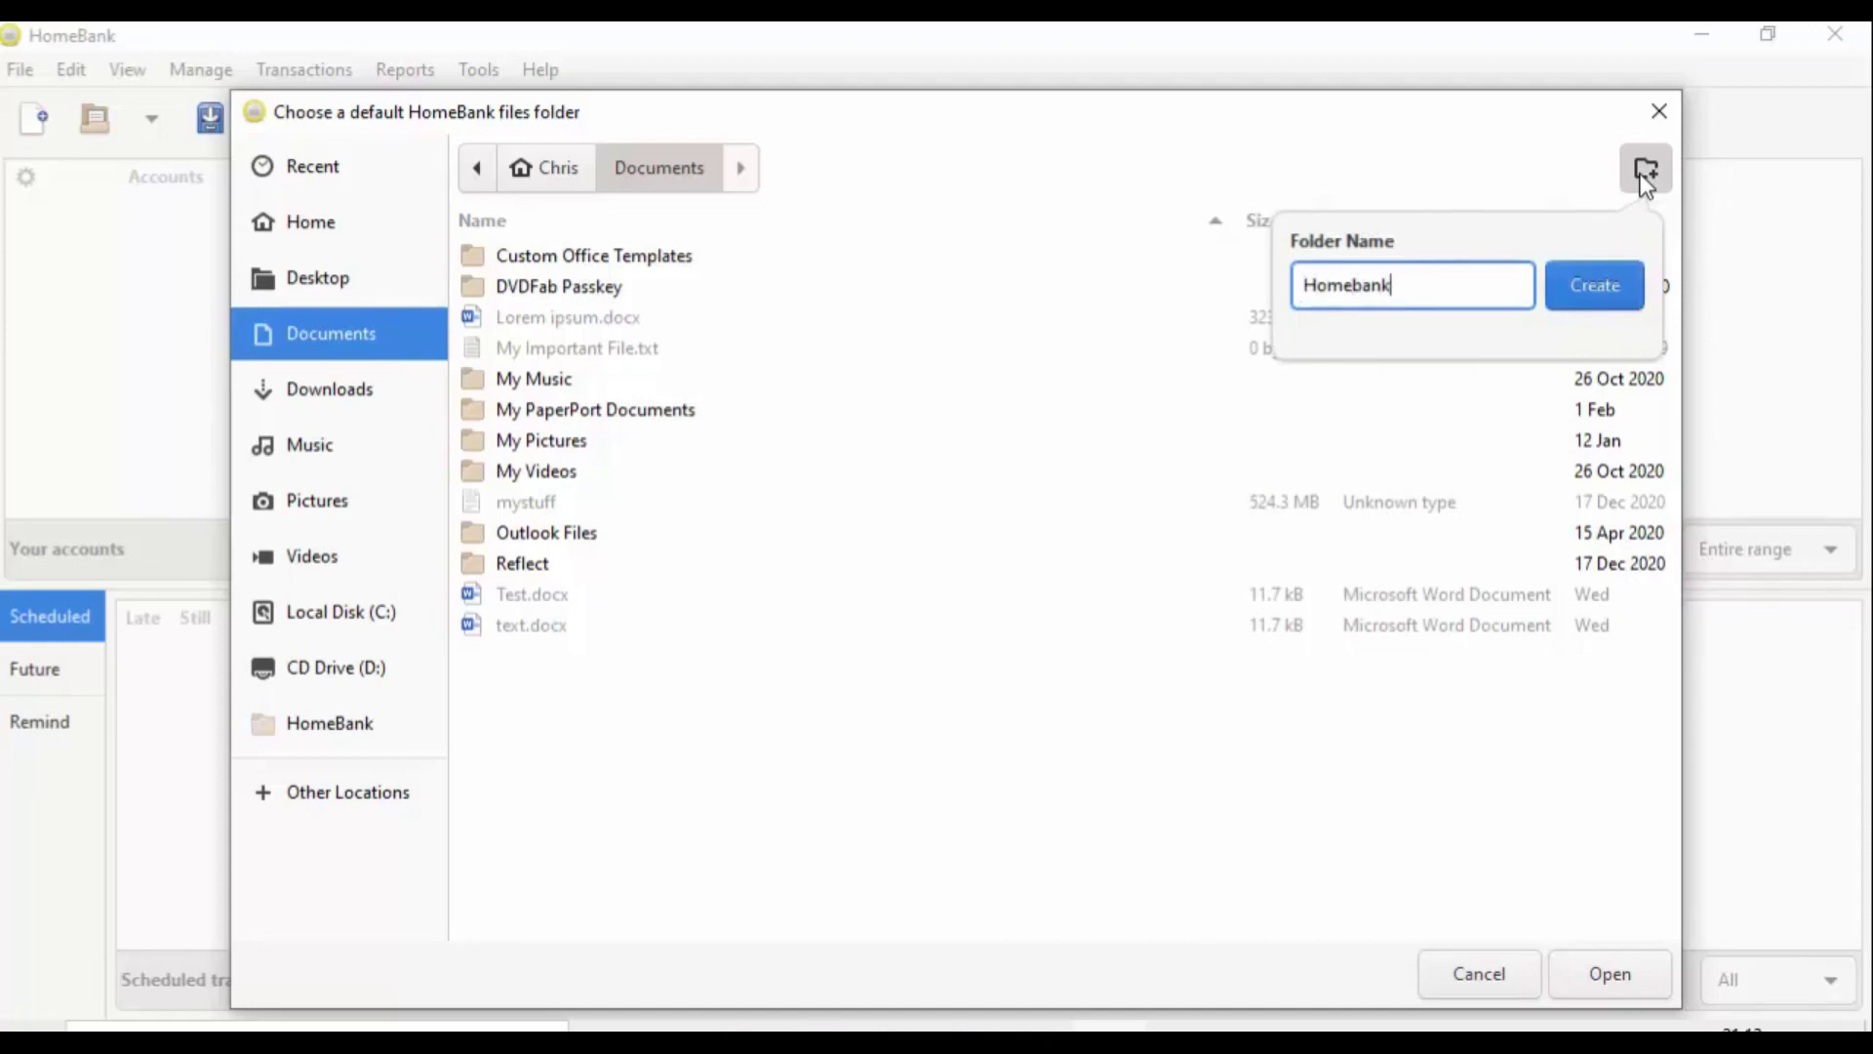
click(1624, 285)
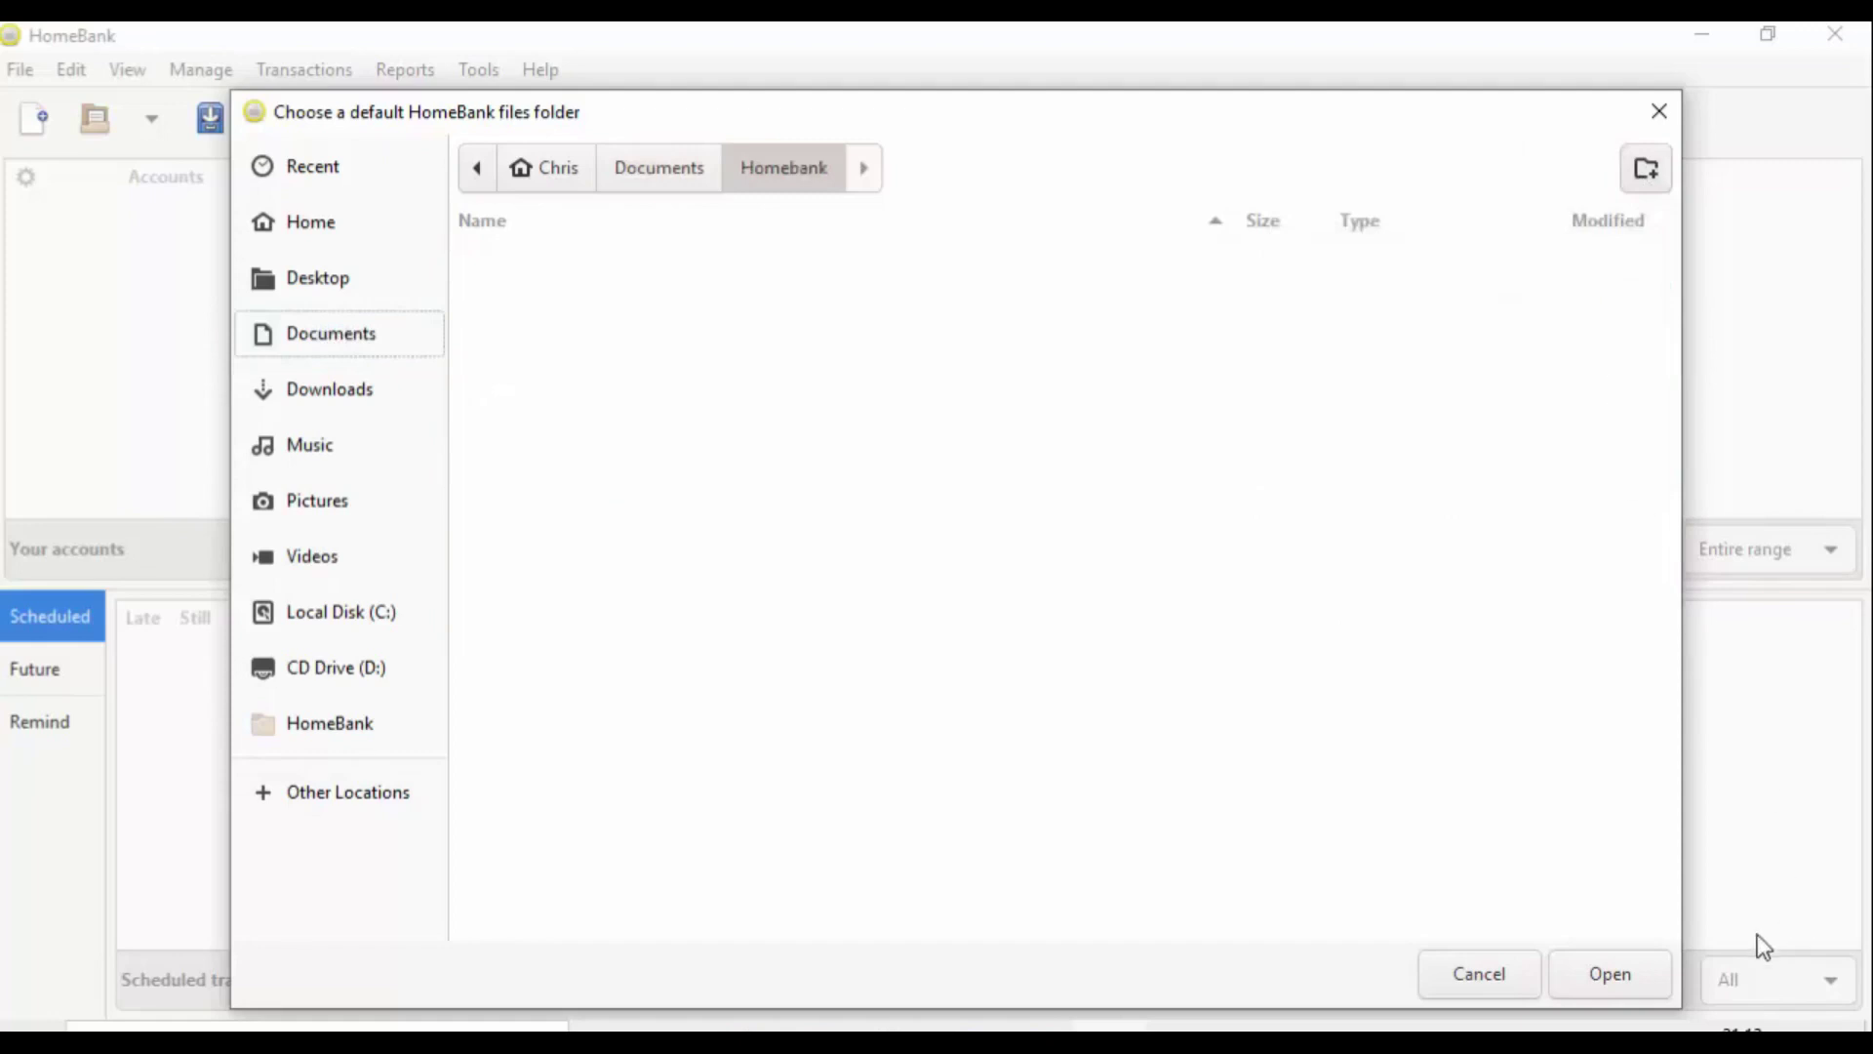
click(1615, 973)
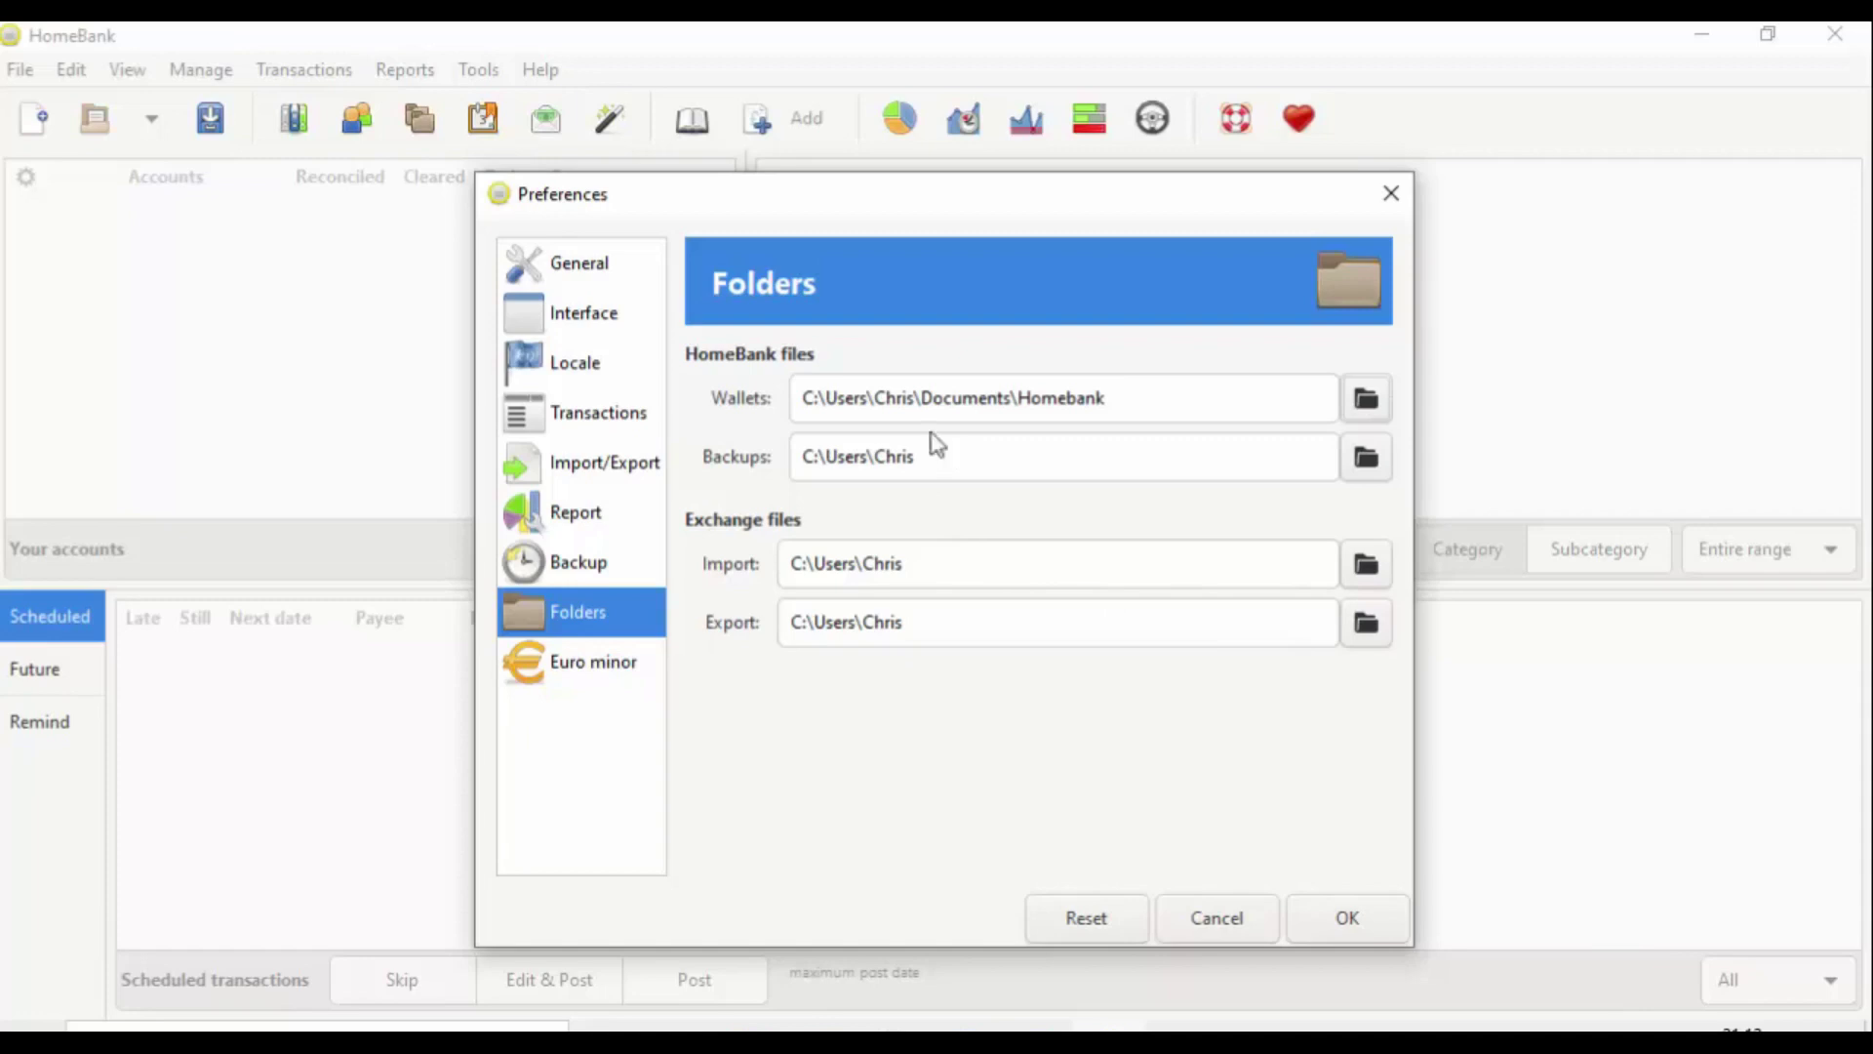
Create a HomebankBackup folder inside the user's OneDrive folder and set it as the default Backups folder.
click(1367, 458)
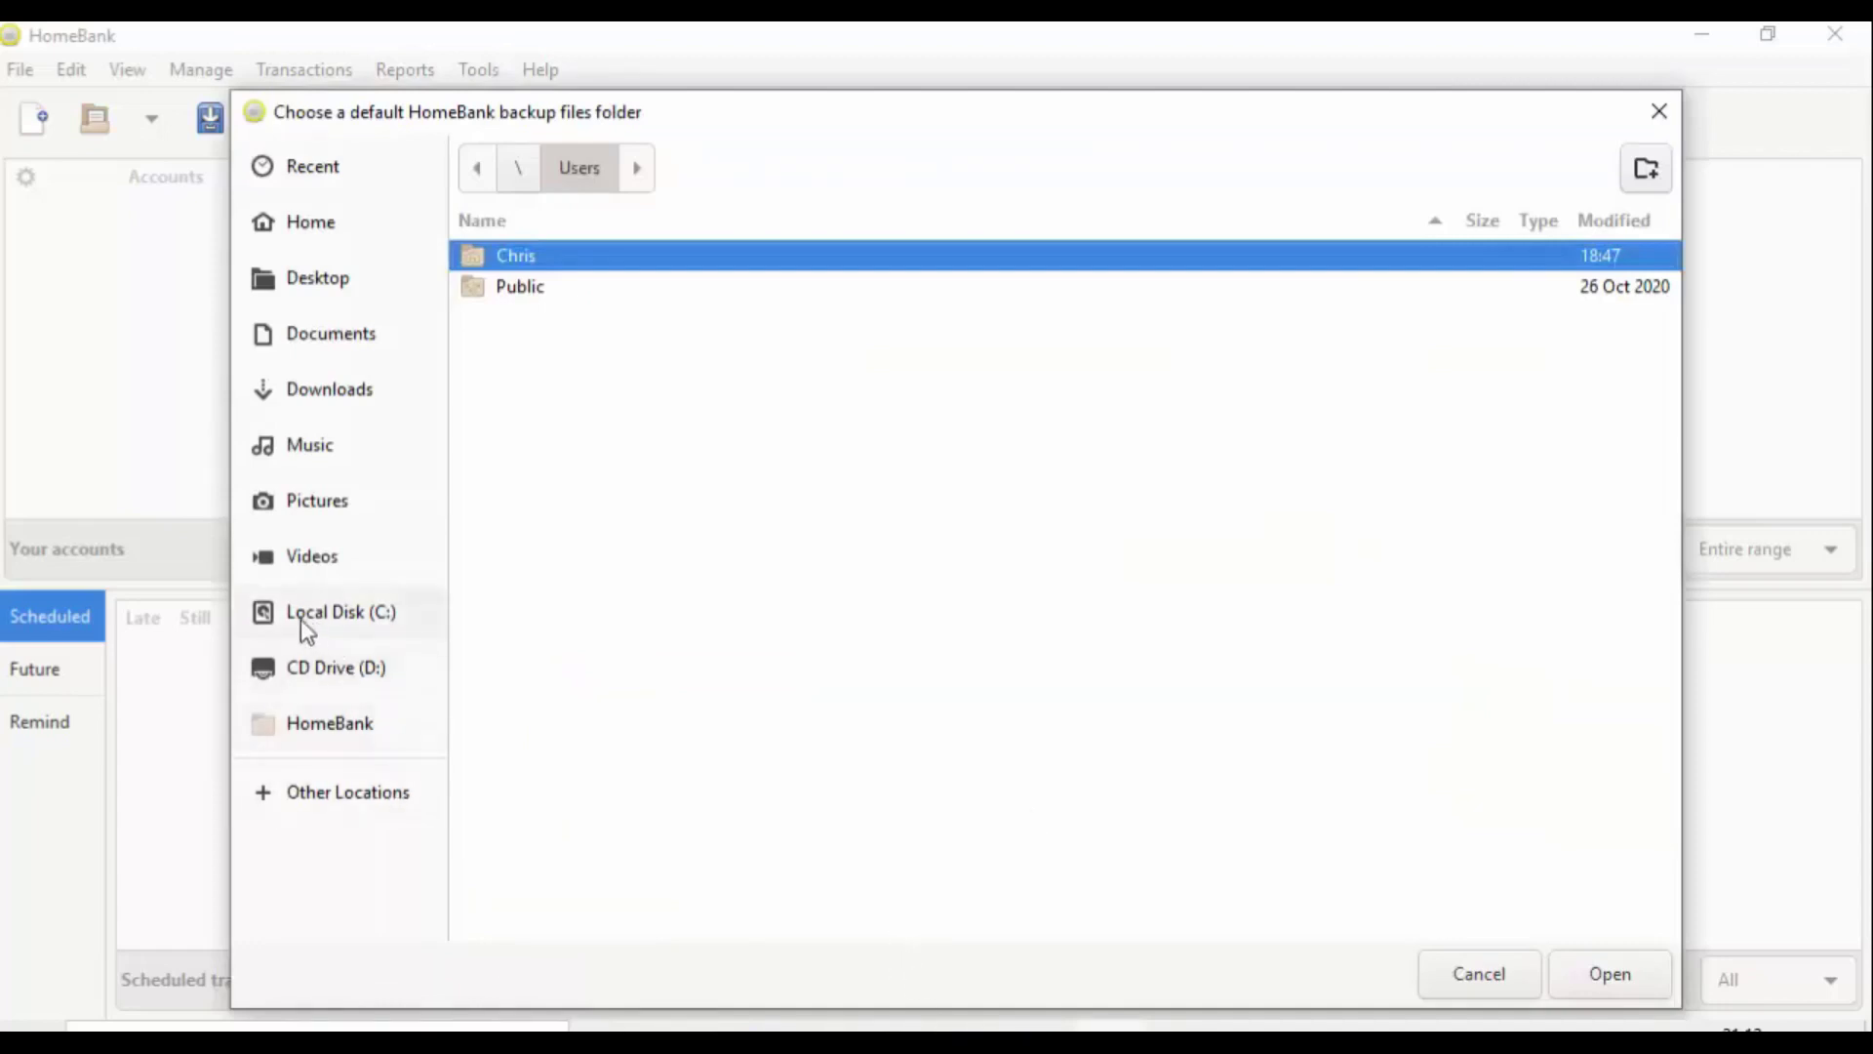
click(340, 623)
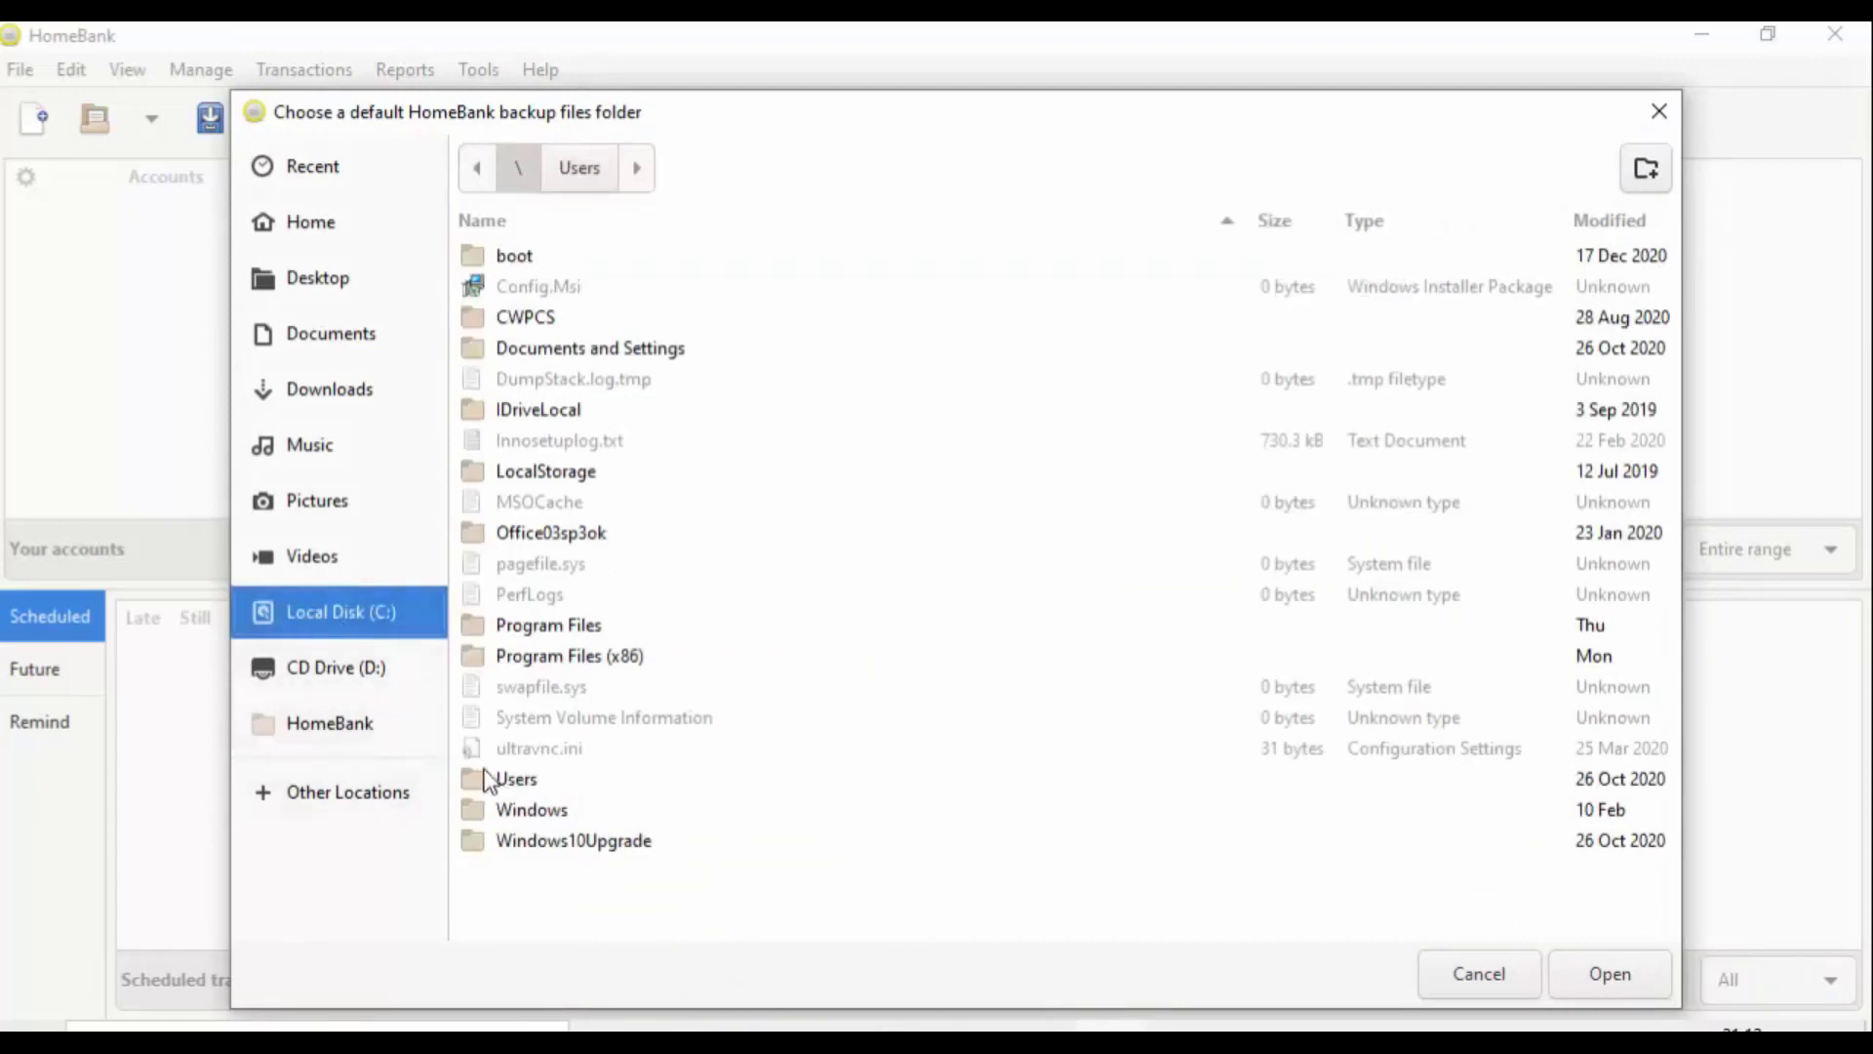
double_click(498, 780)
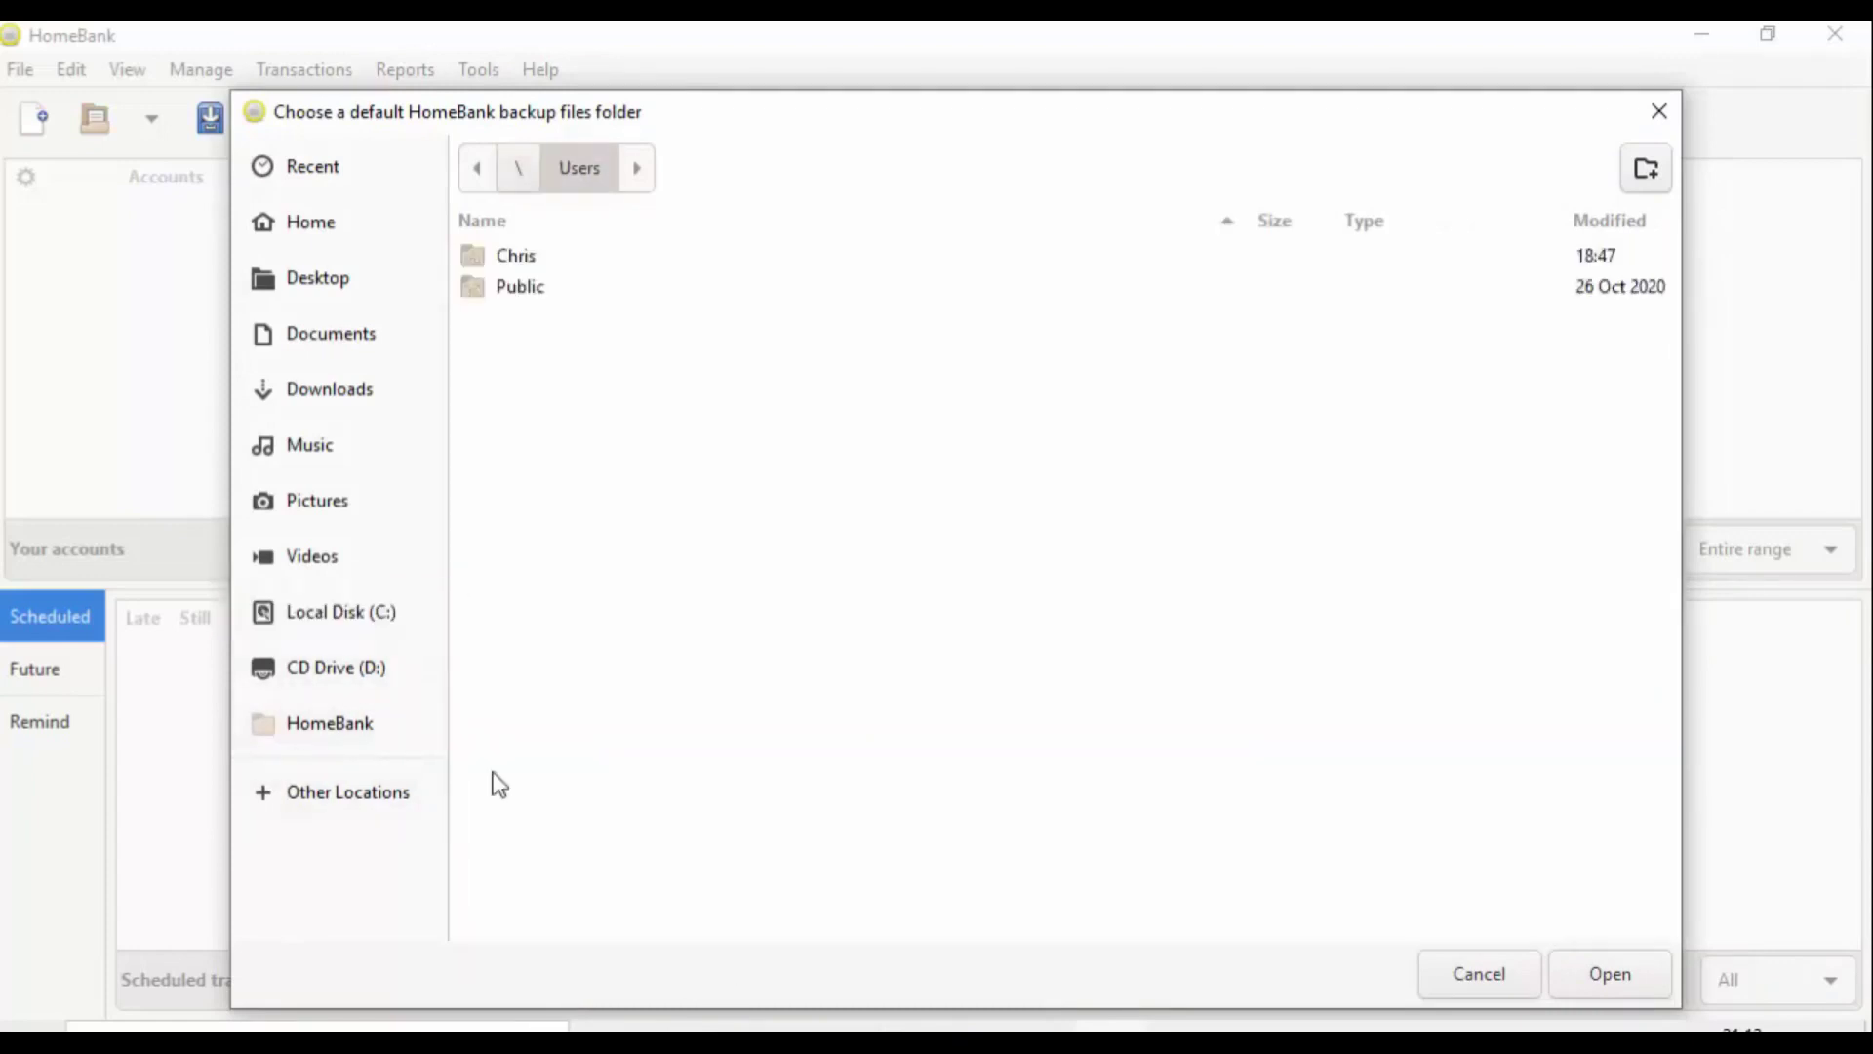
double_click(515, 261)
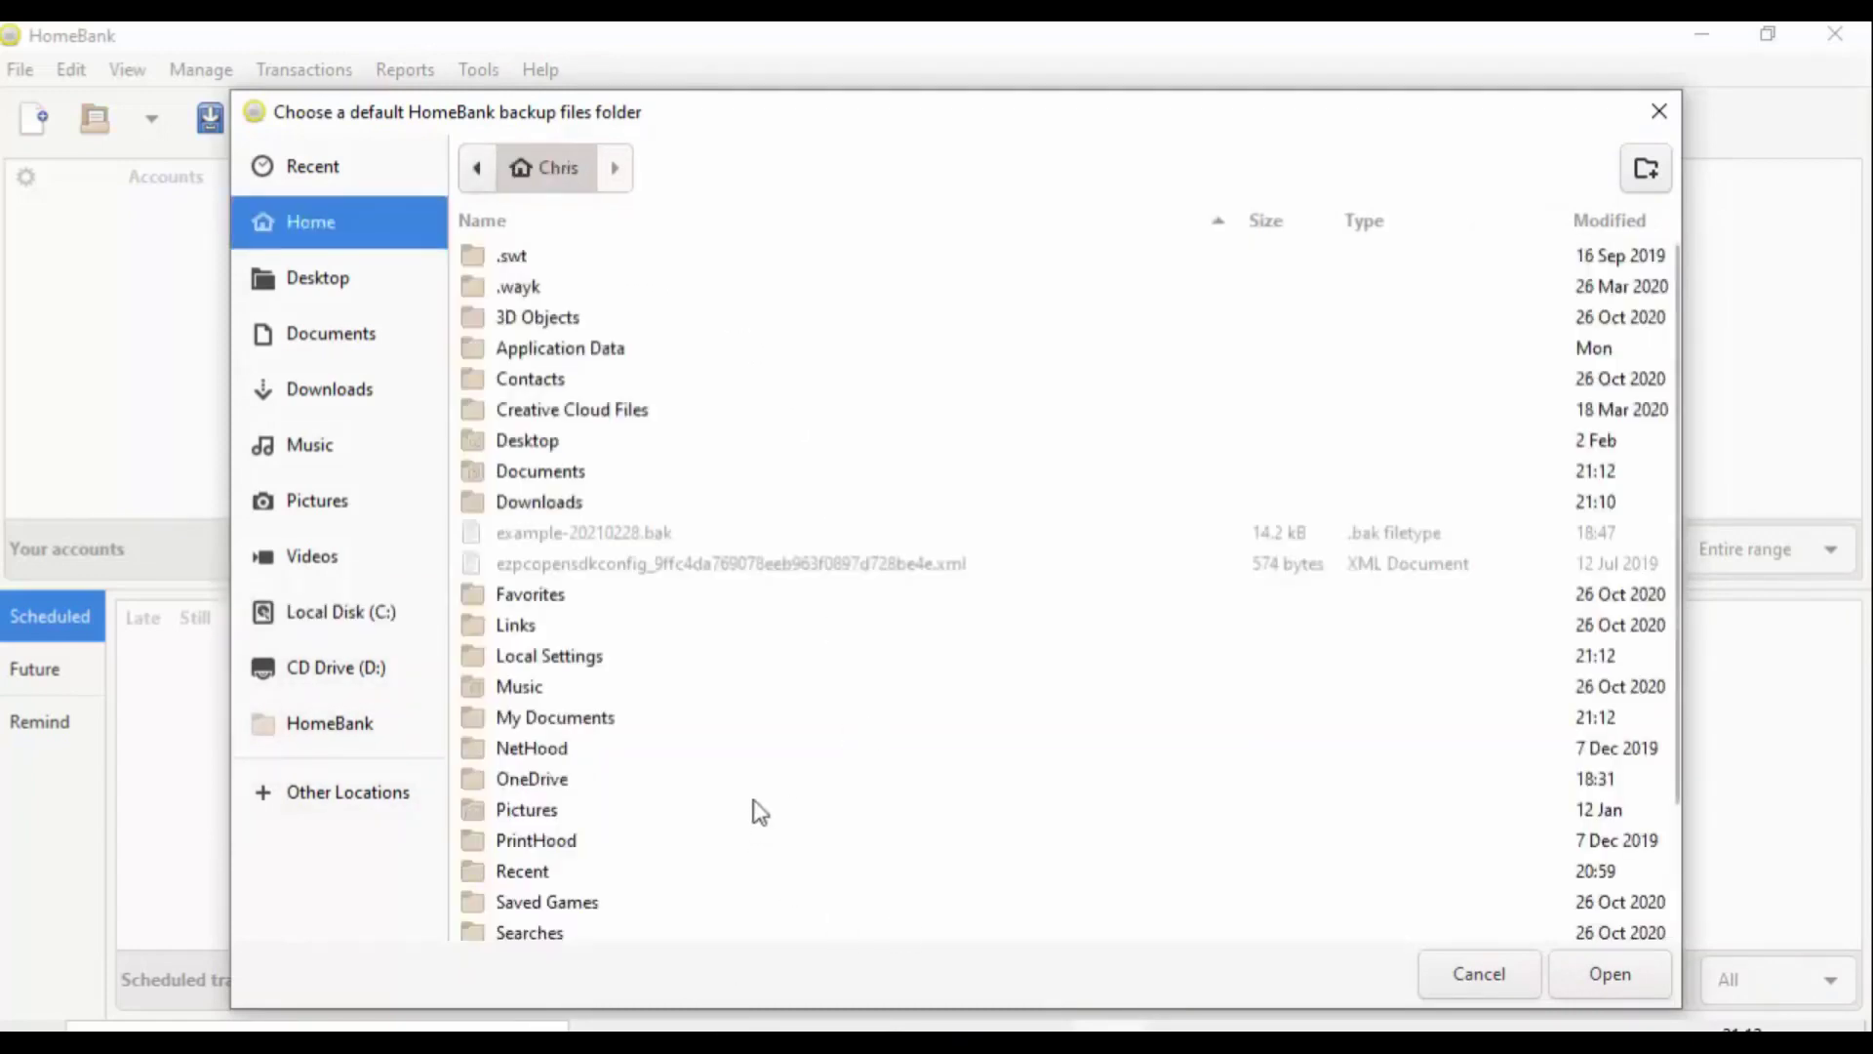
double_click(532, 780)
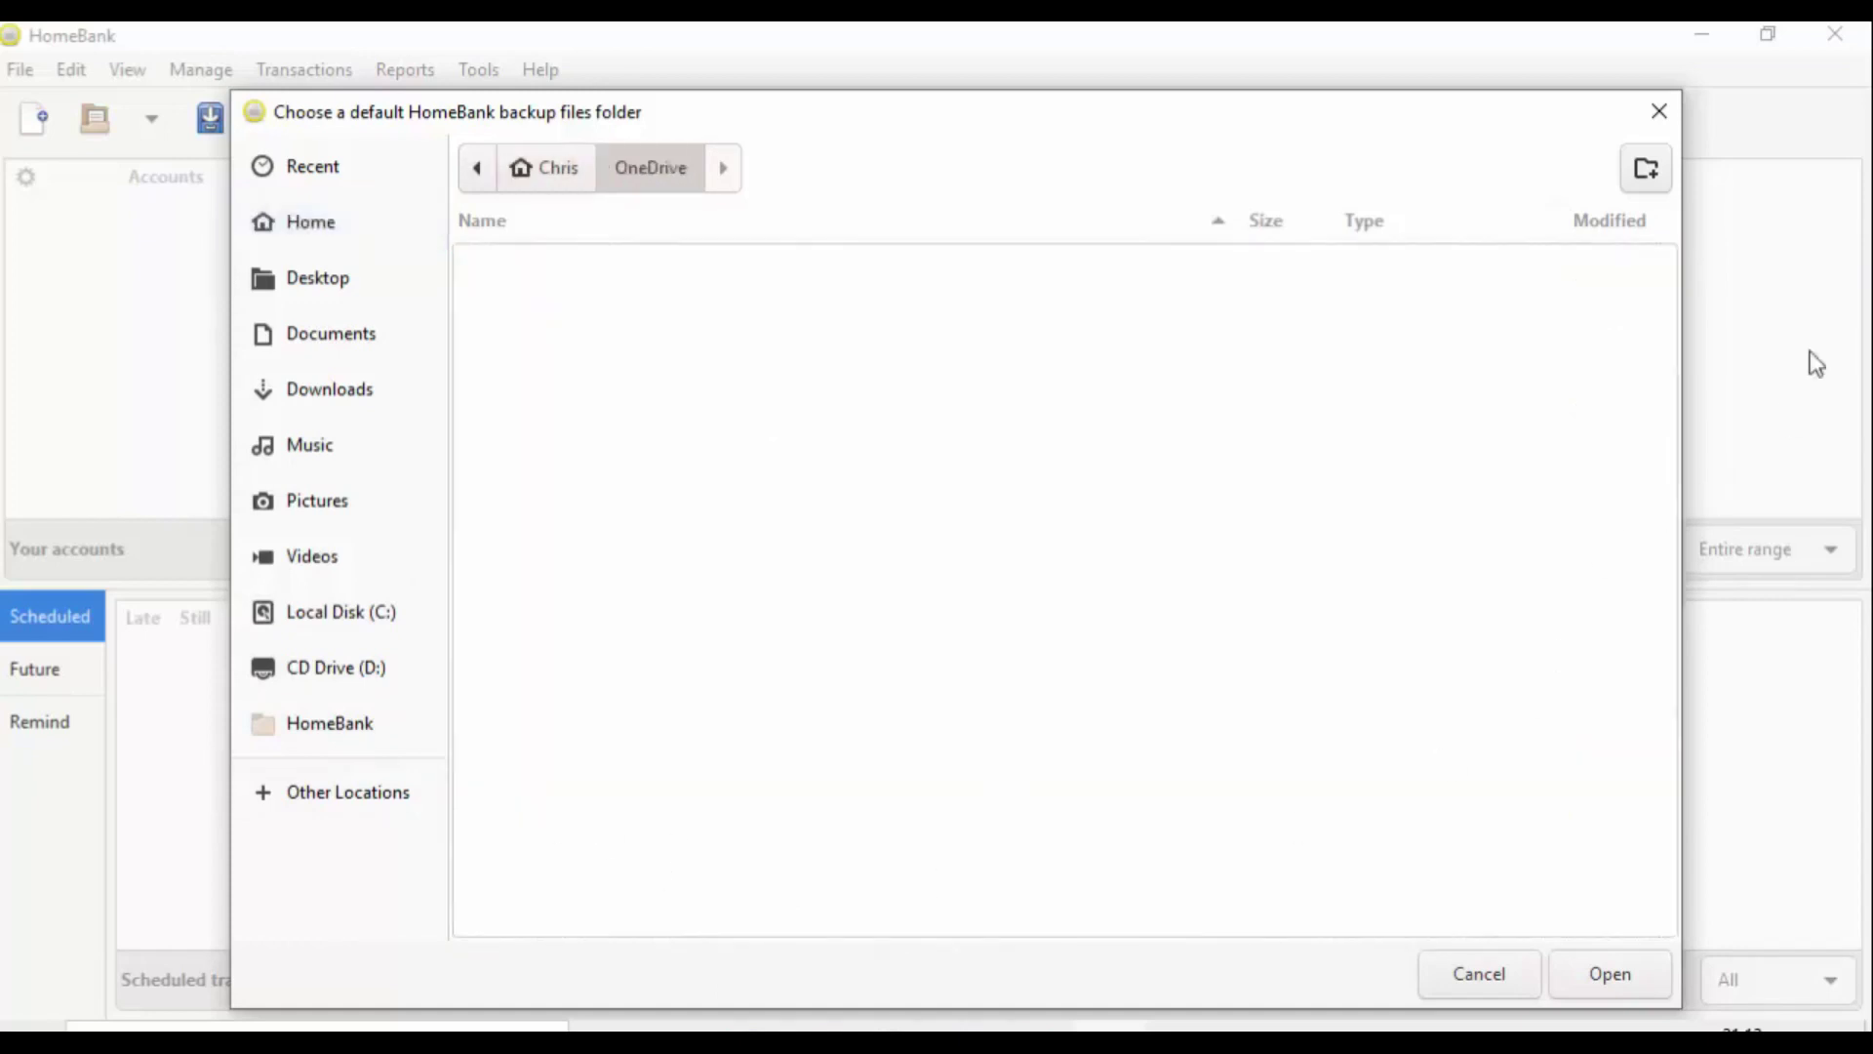
click(1649, 178)
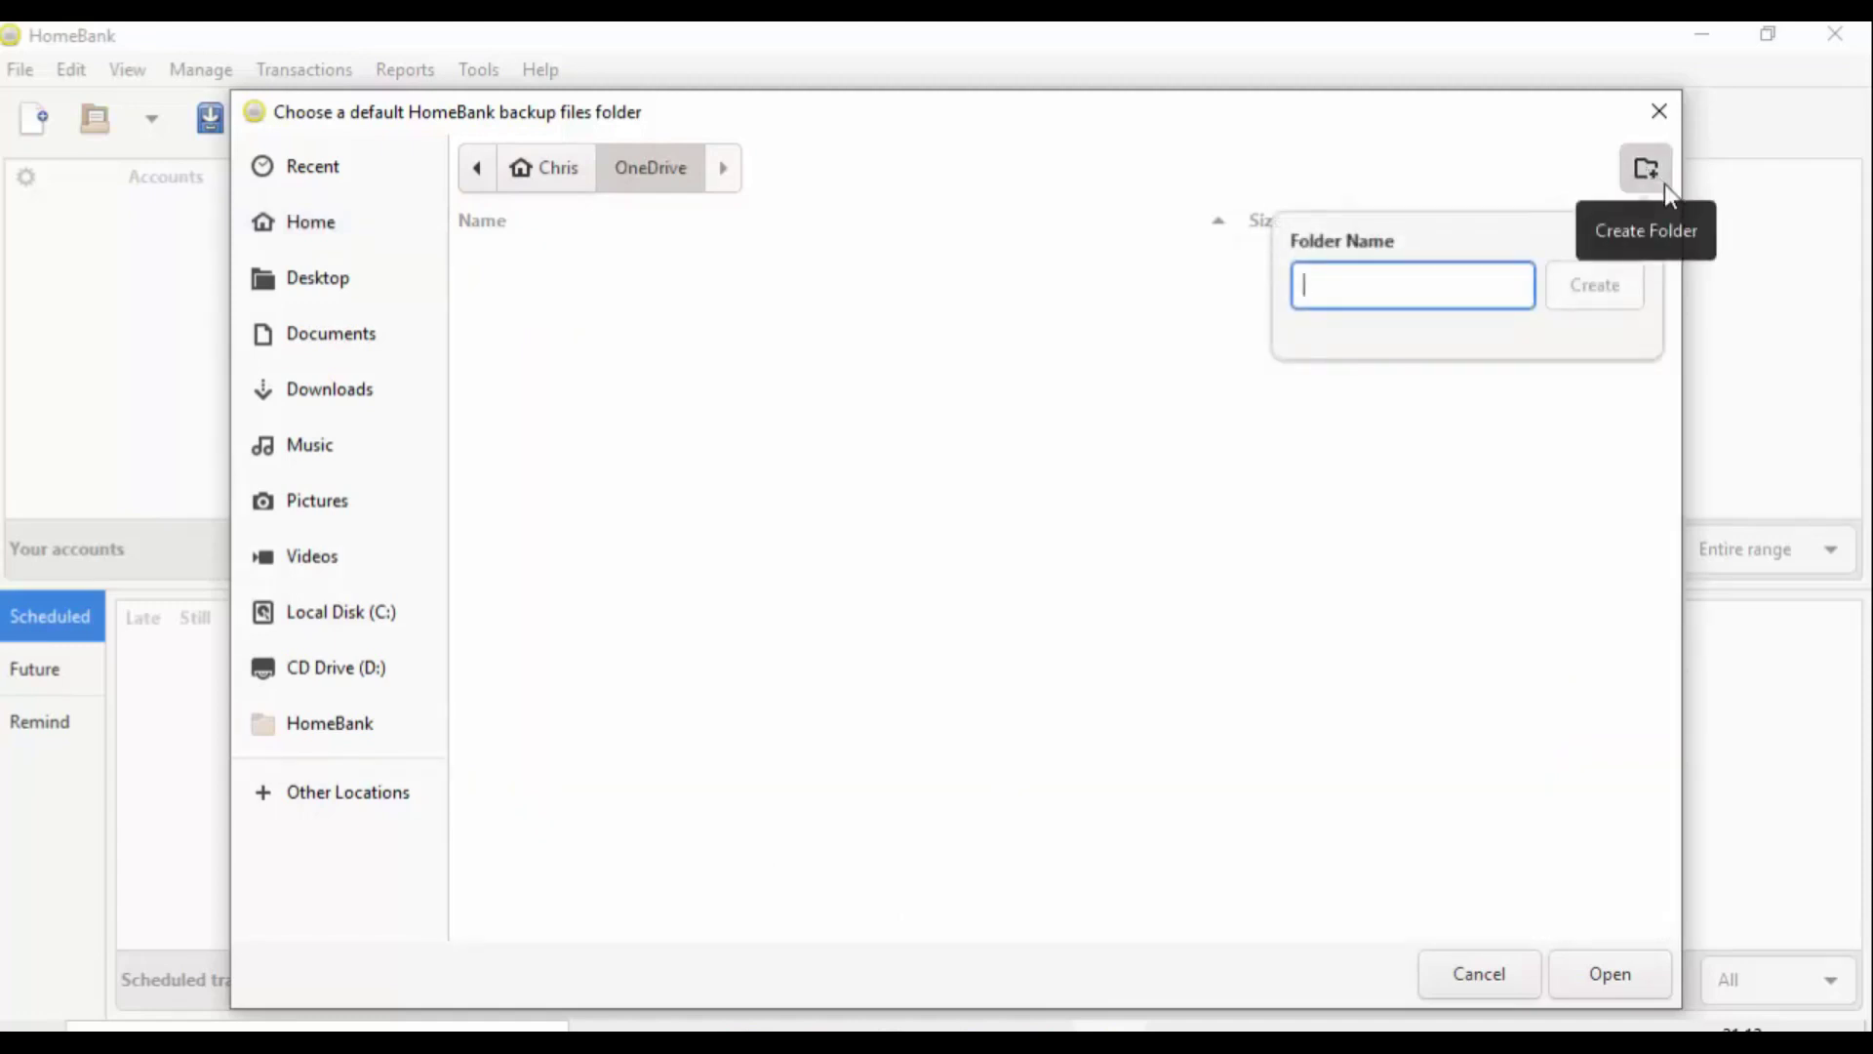
text(Homebank)
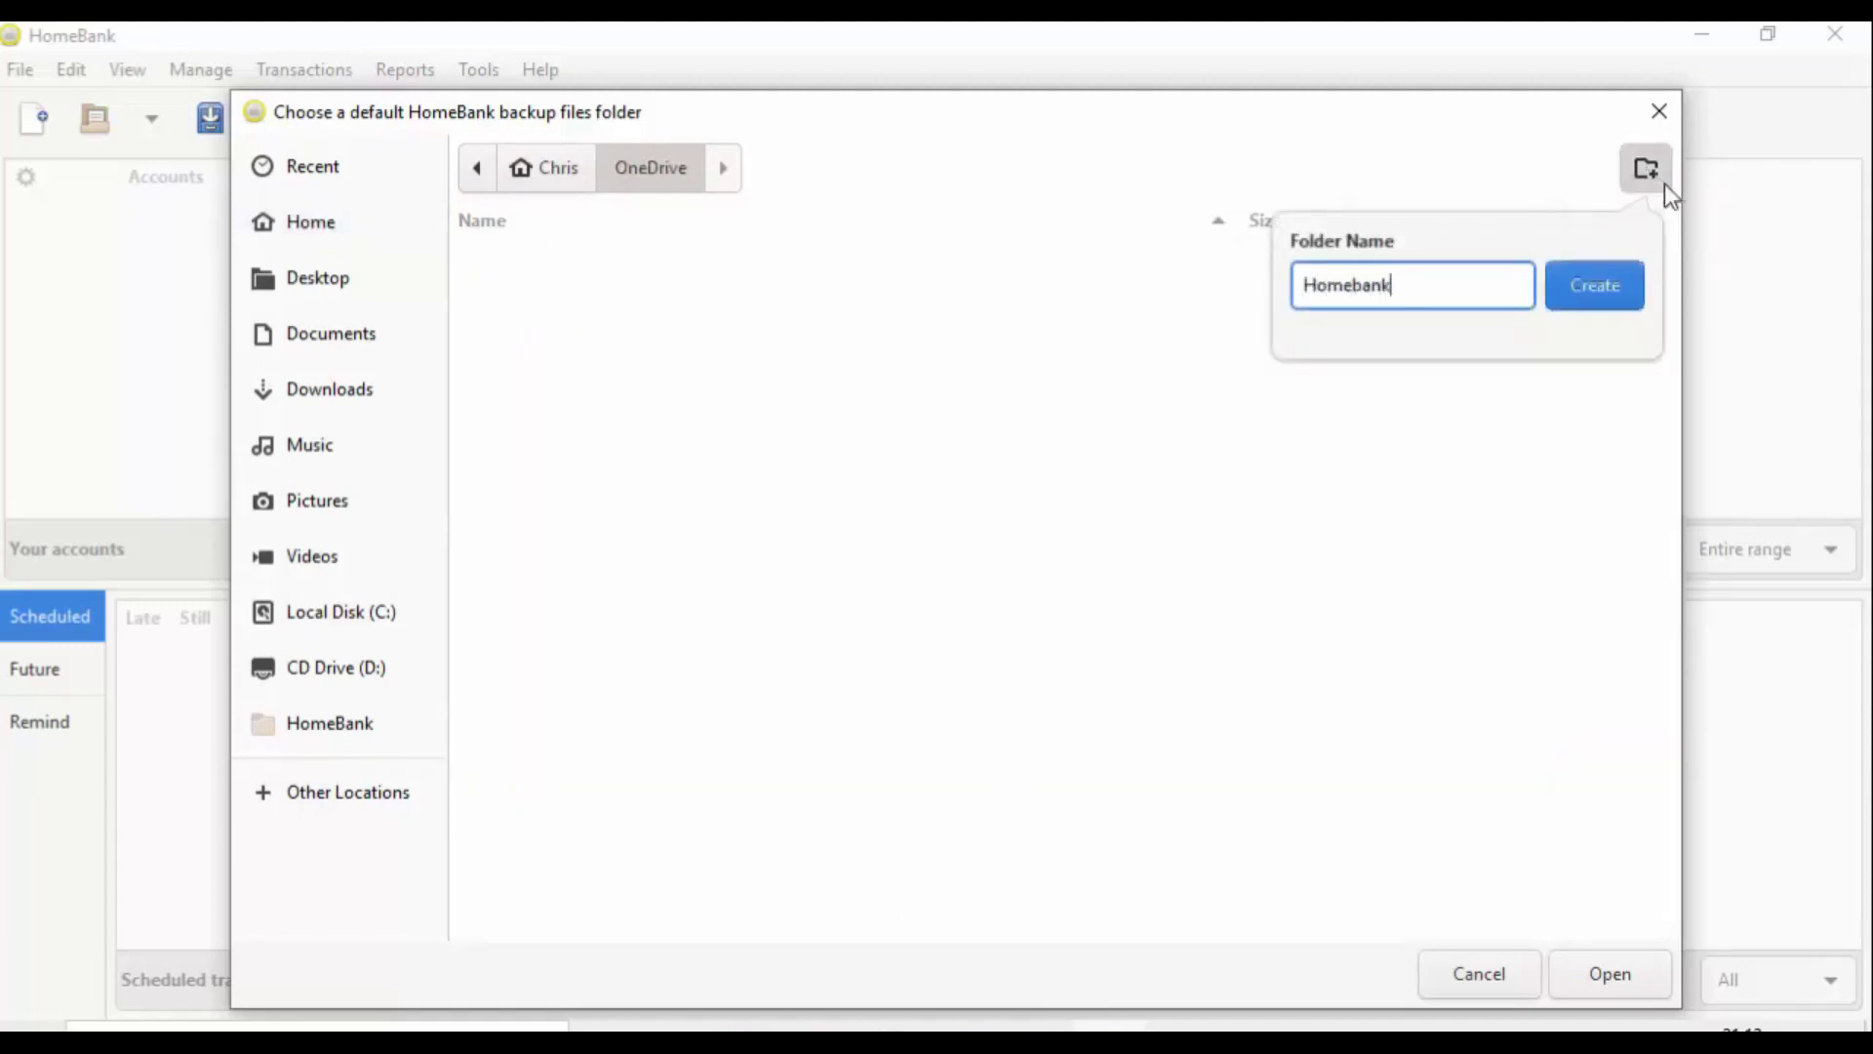
text(Backup)
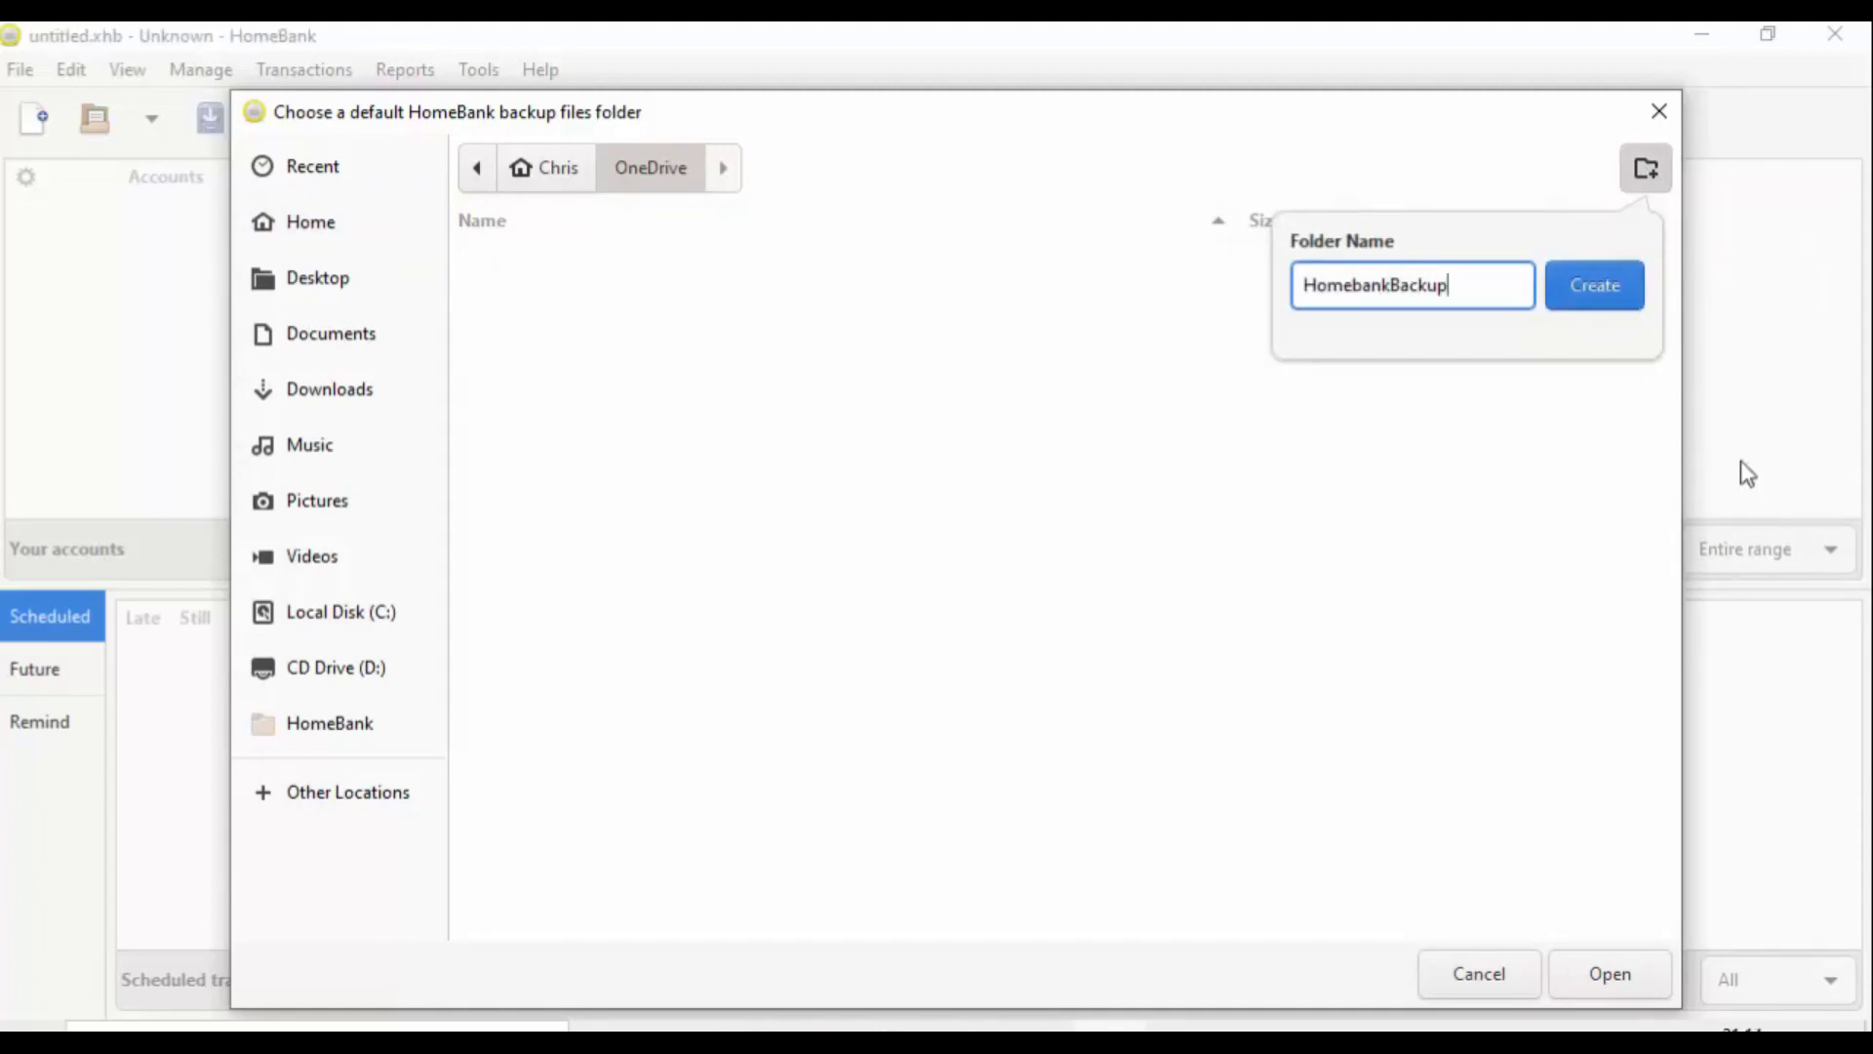
click(1595, 273)
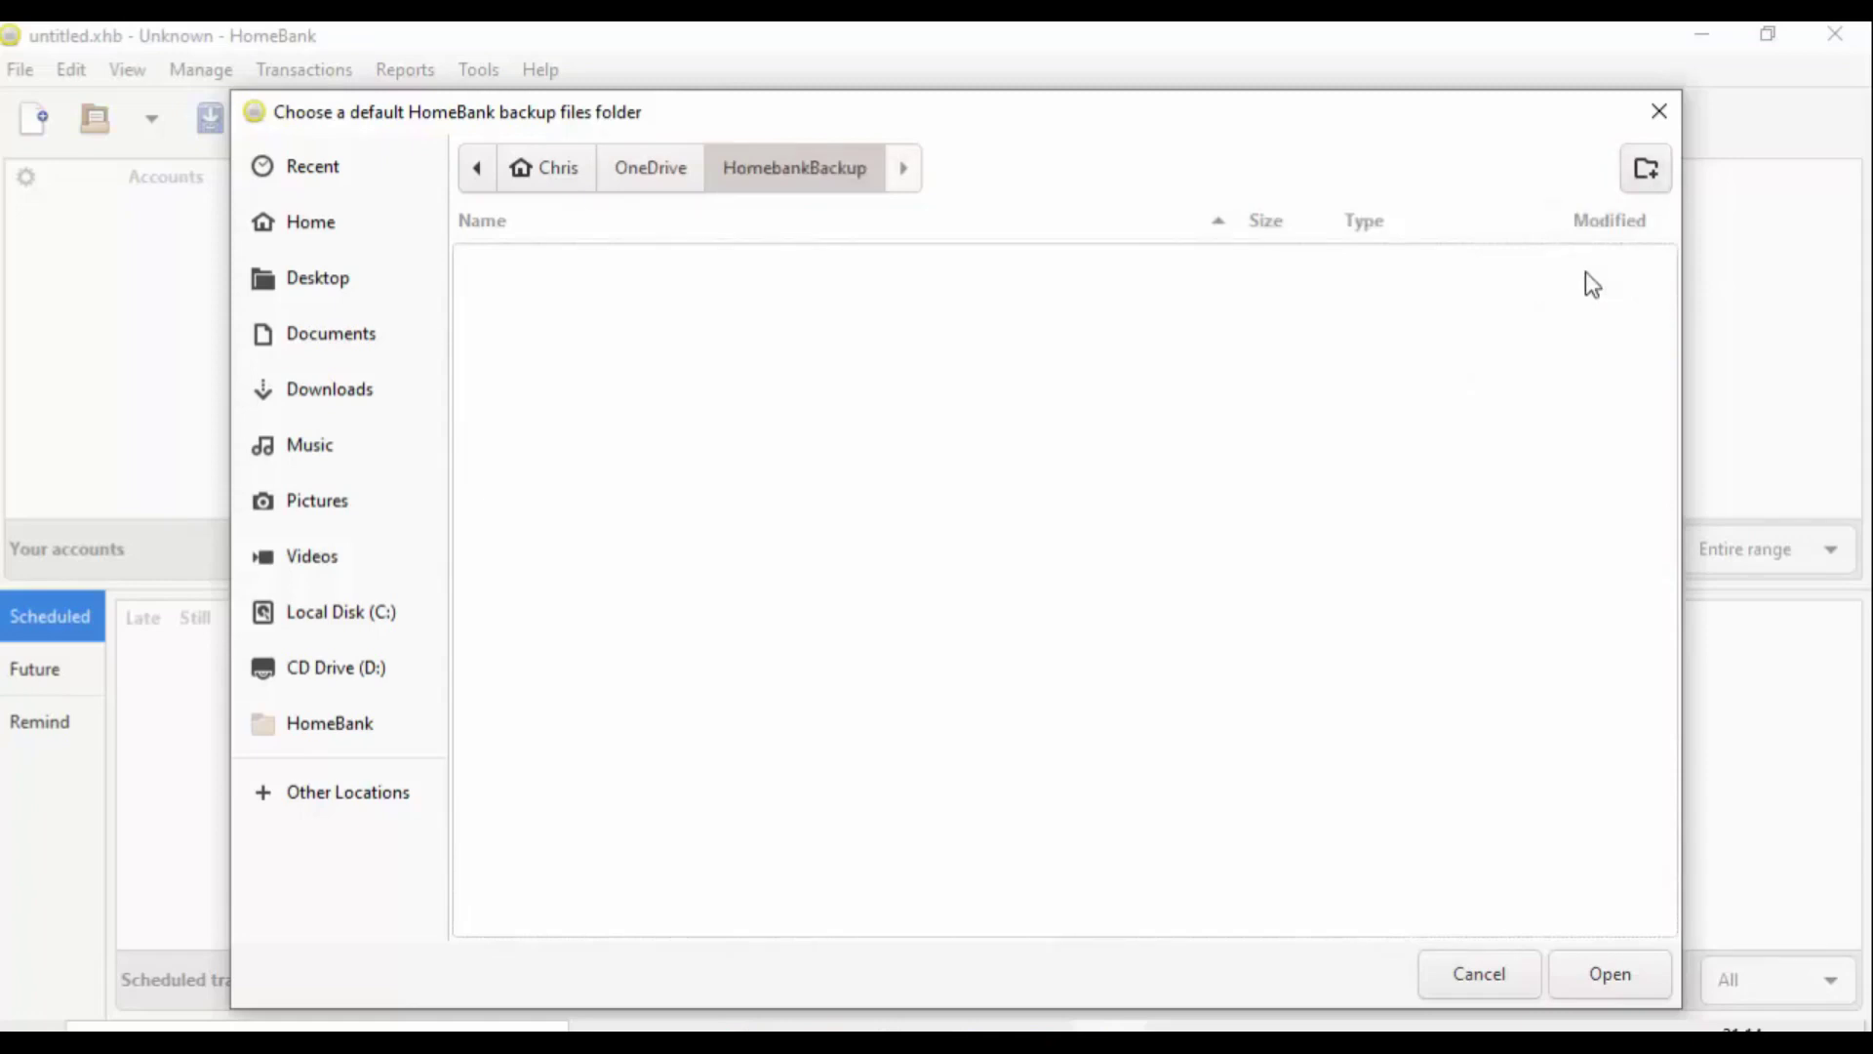
click(1620, 975)
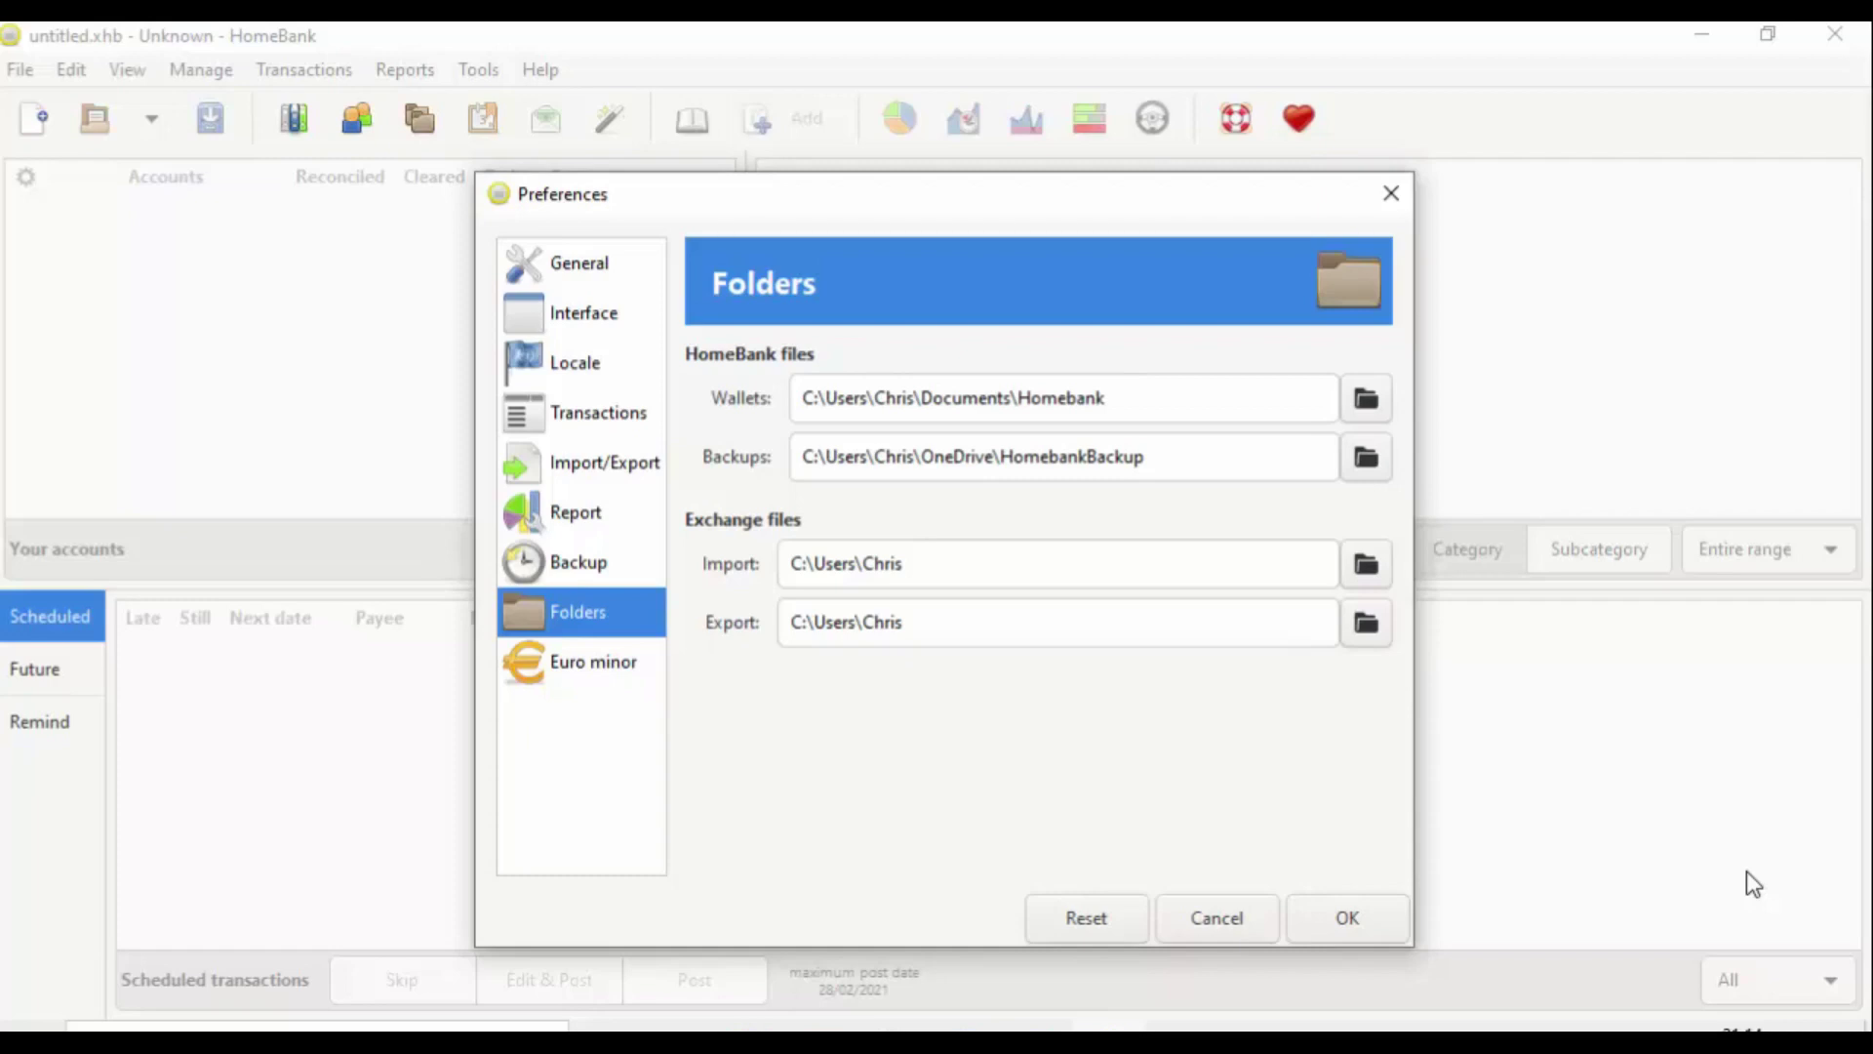
Review the General, Interface, Locale and Transactions preferences, and set the Import/Export date order to d-m-y.
click(580, 264)
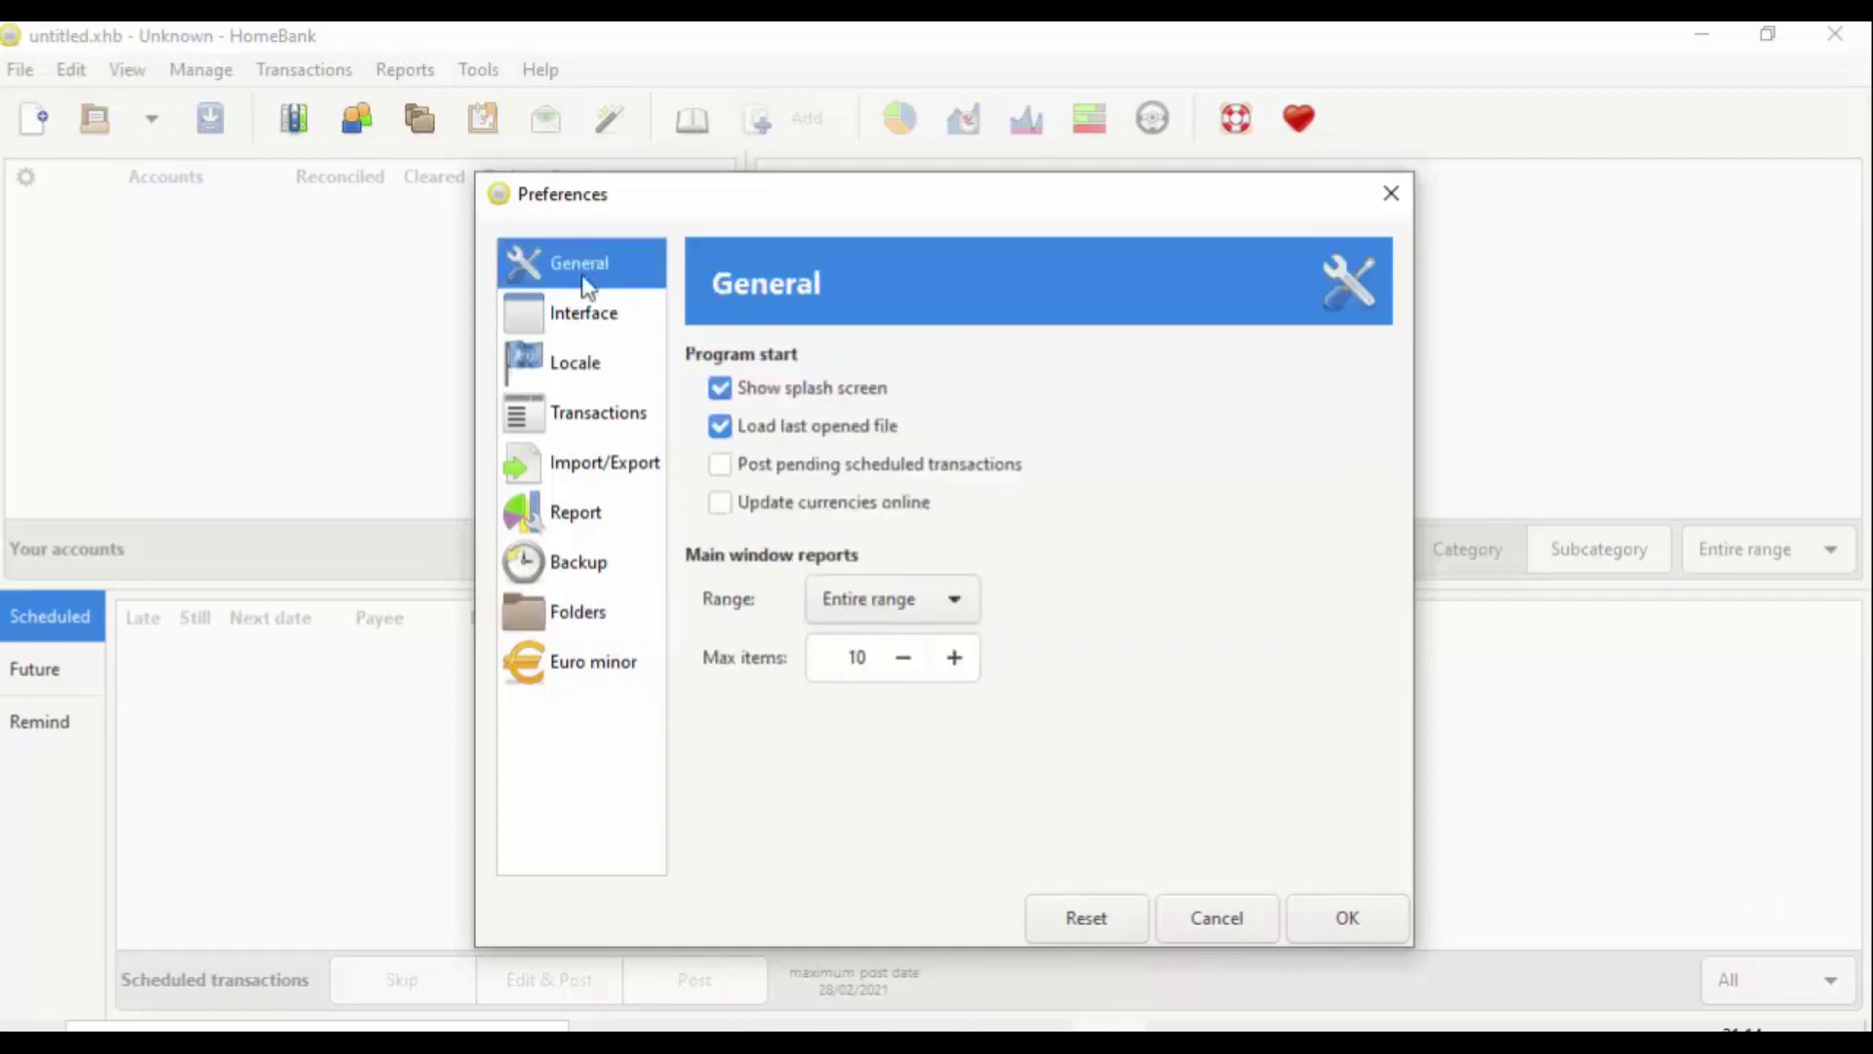
click(584, 322)
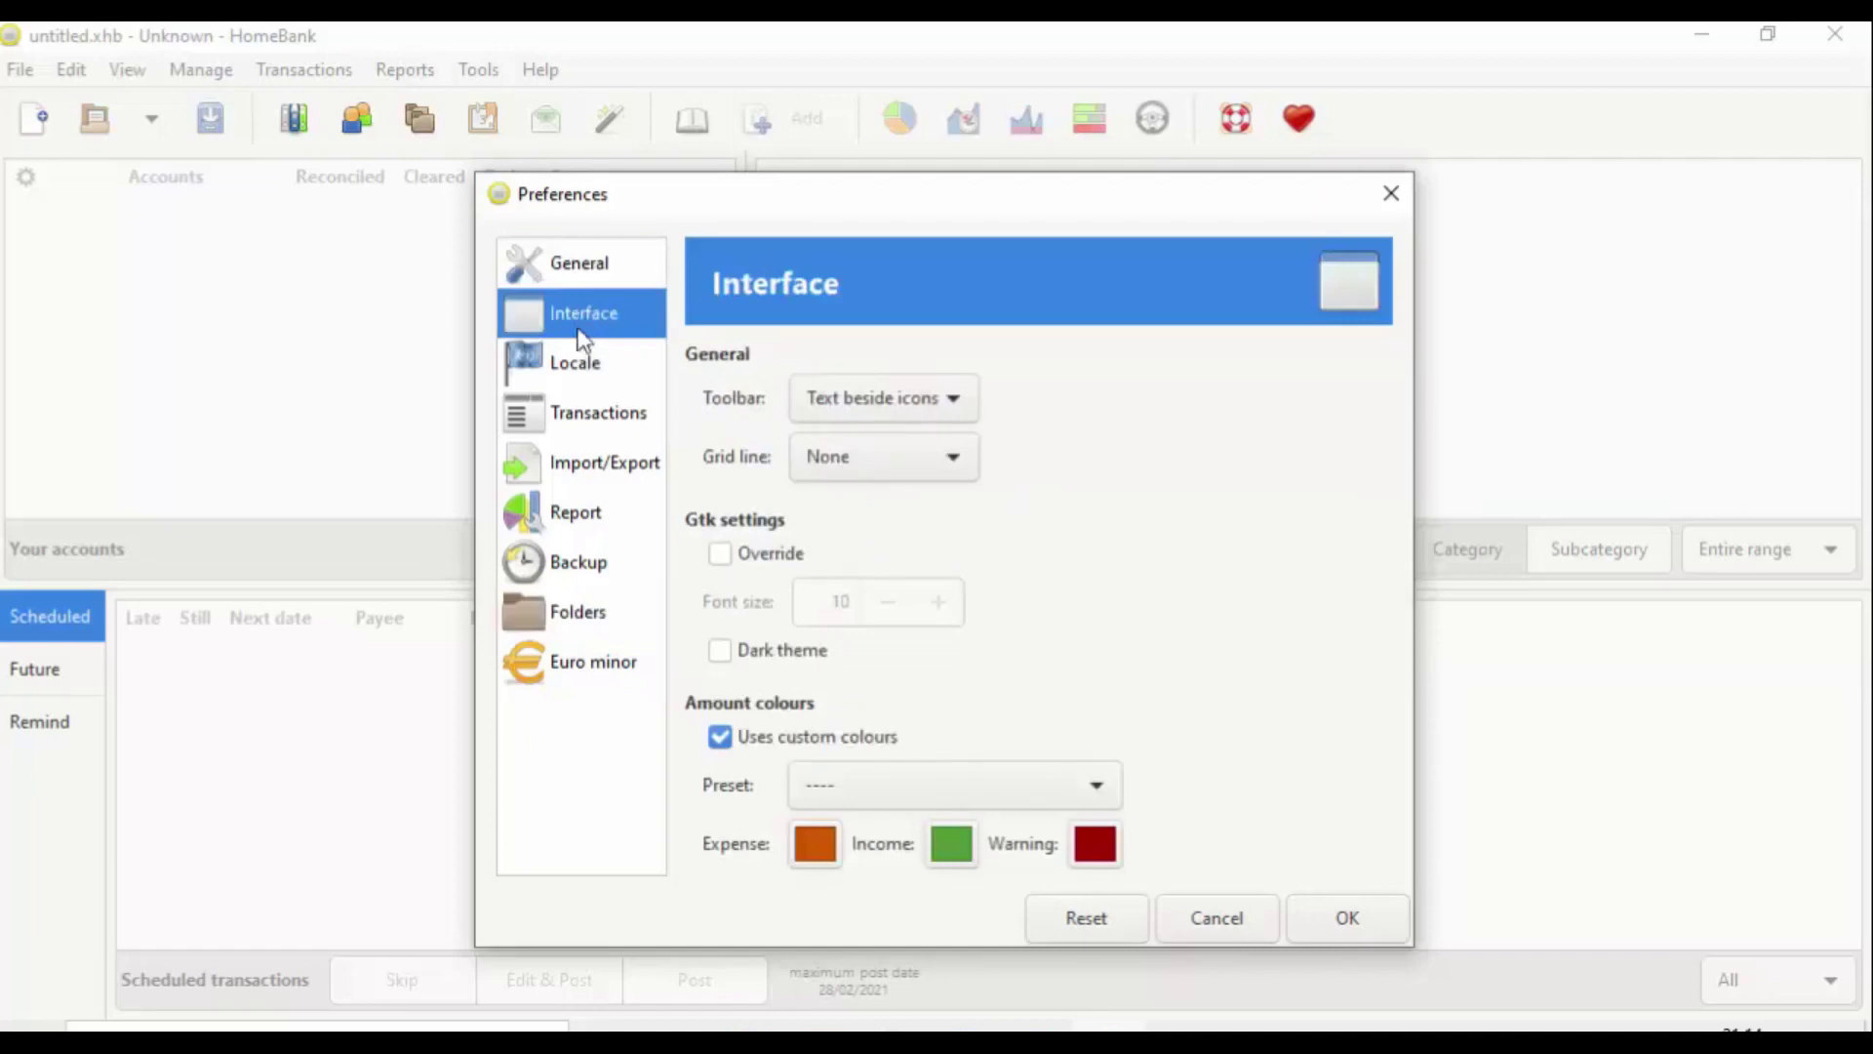
click(586, 369)
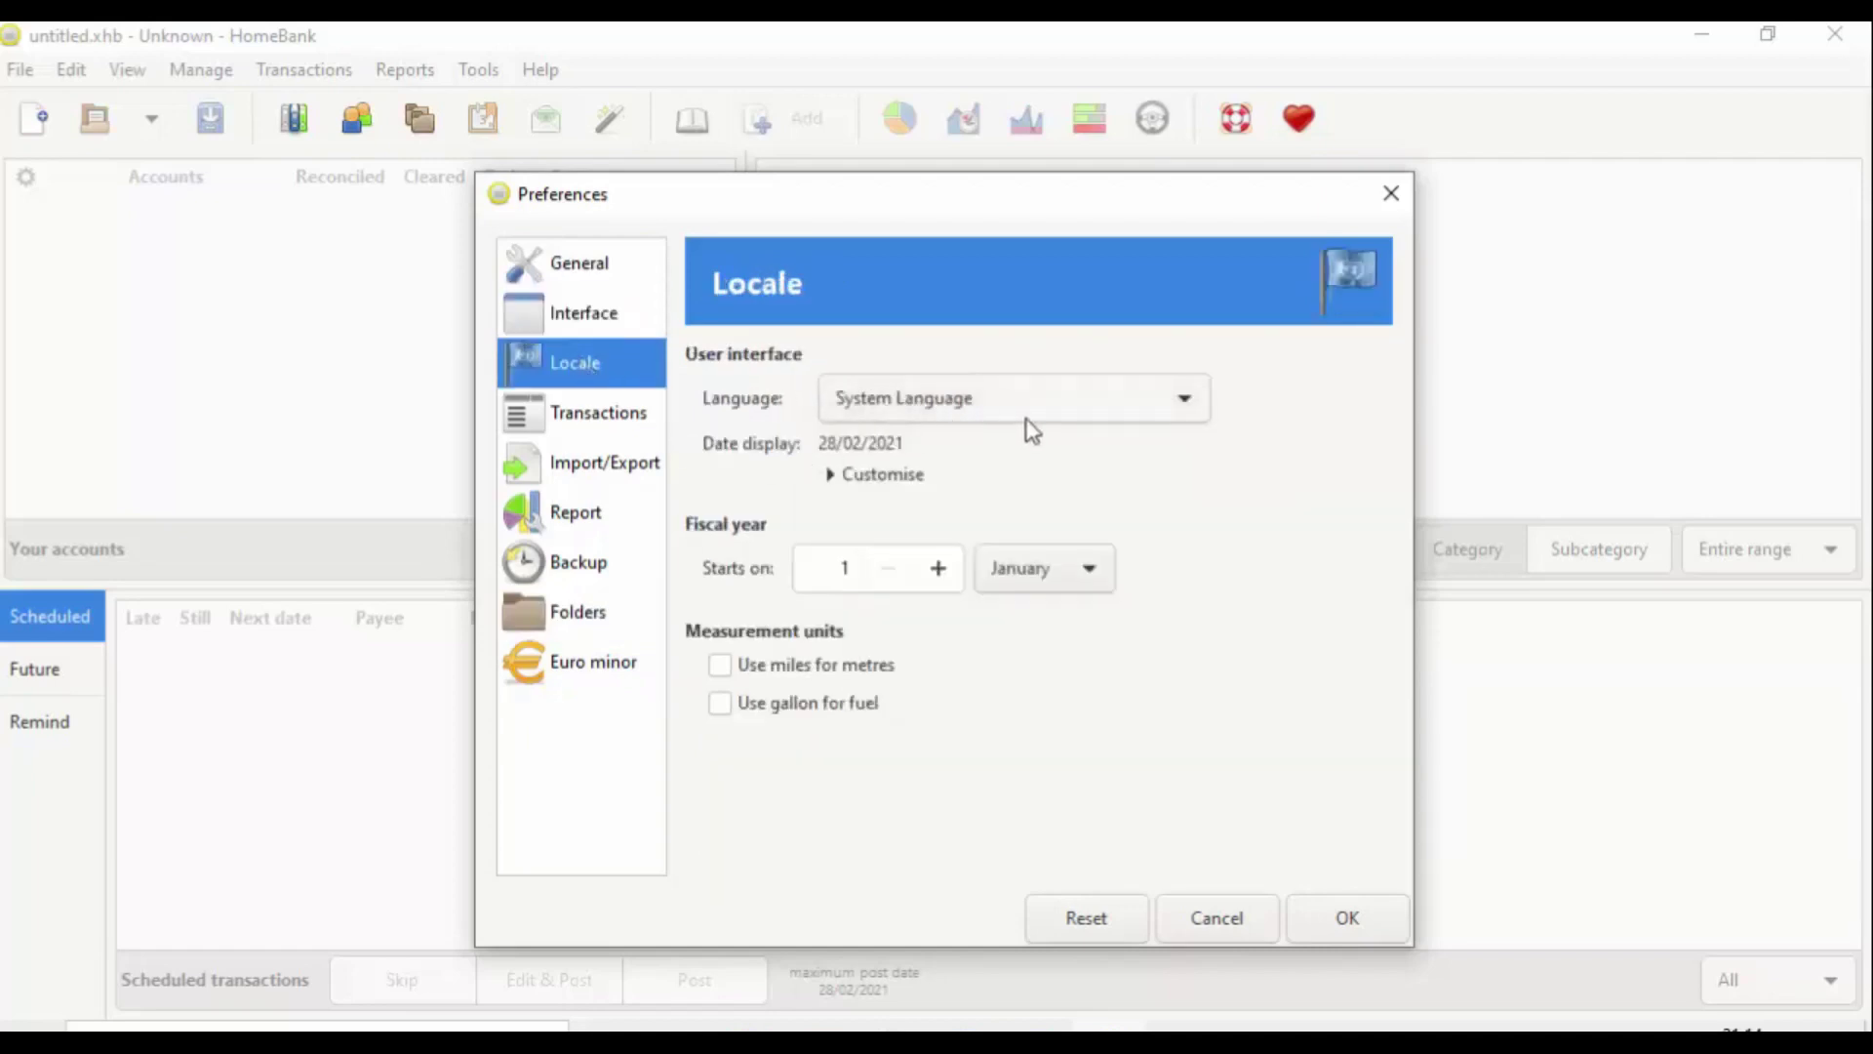
click(581, 421)
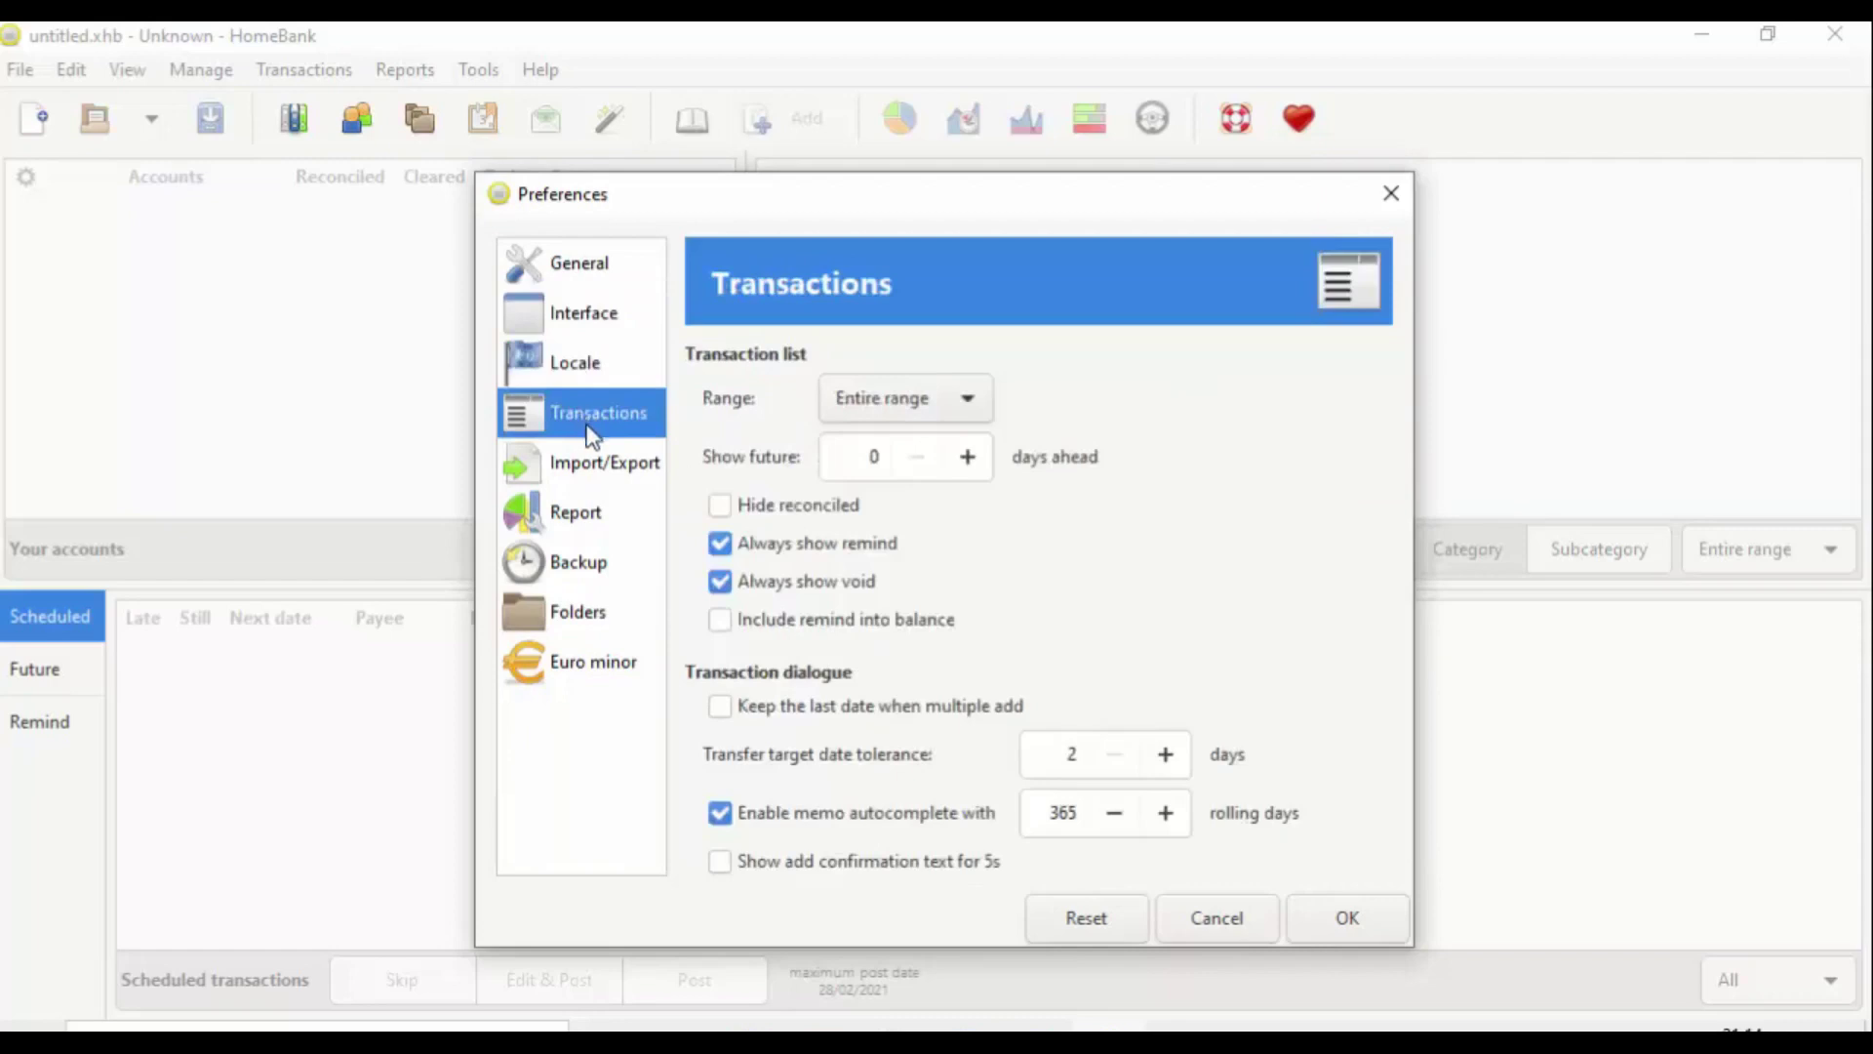
click(630, 486)
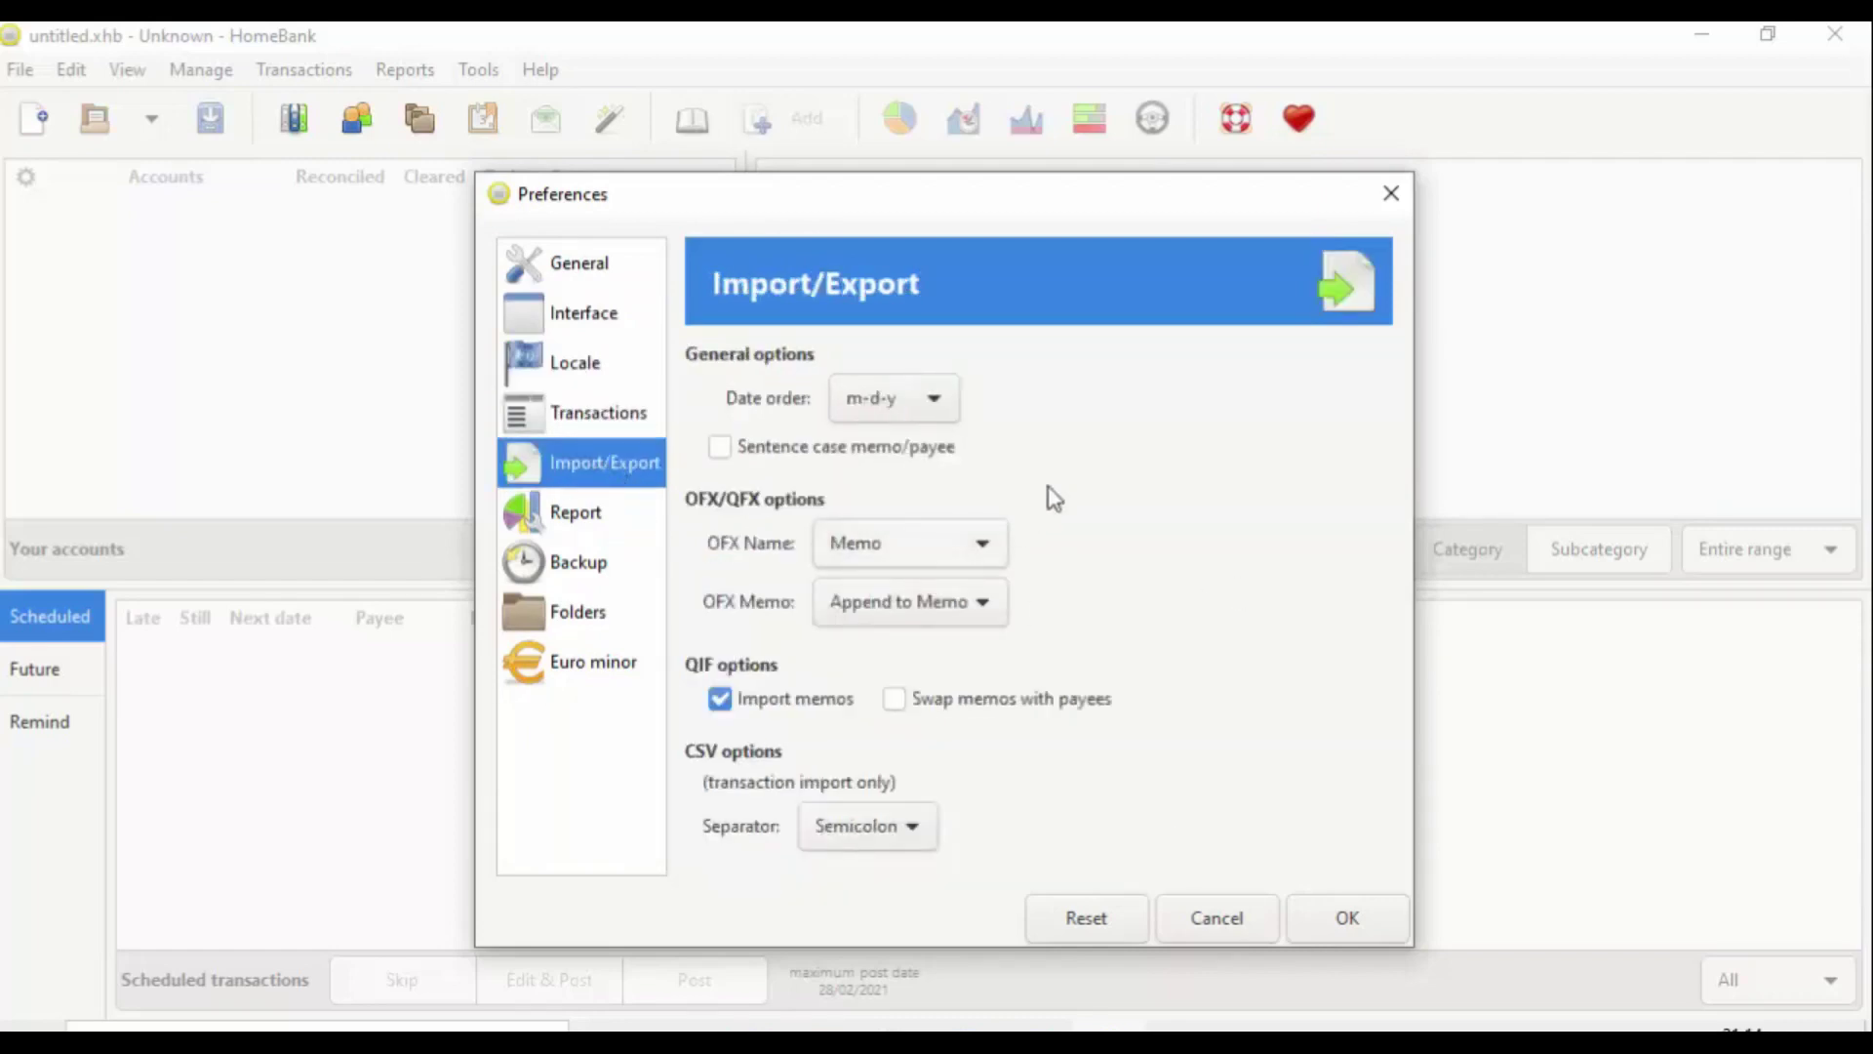
click(948, 412)
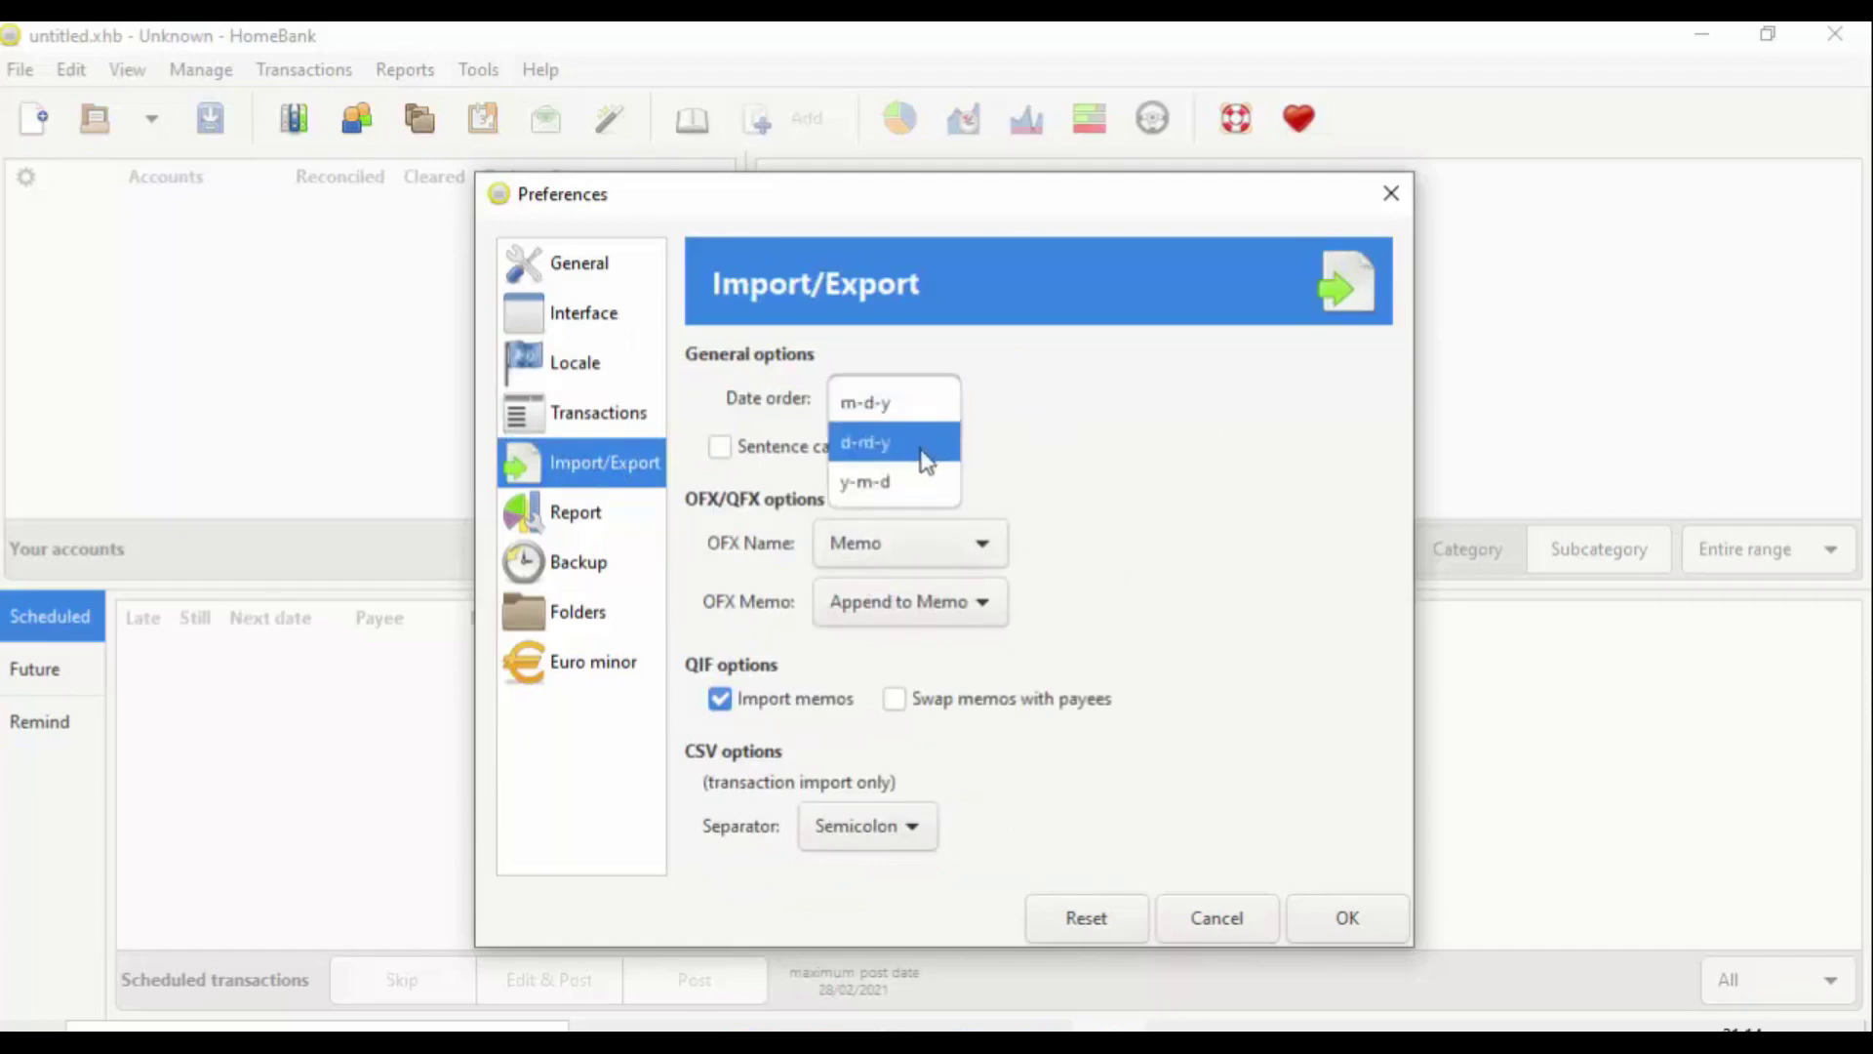
click(891, 454)
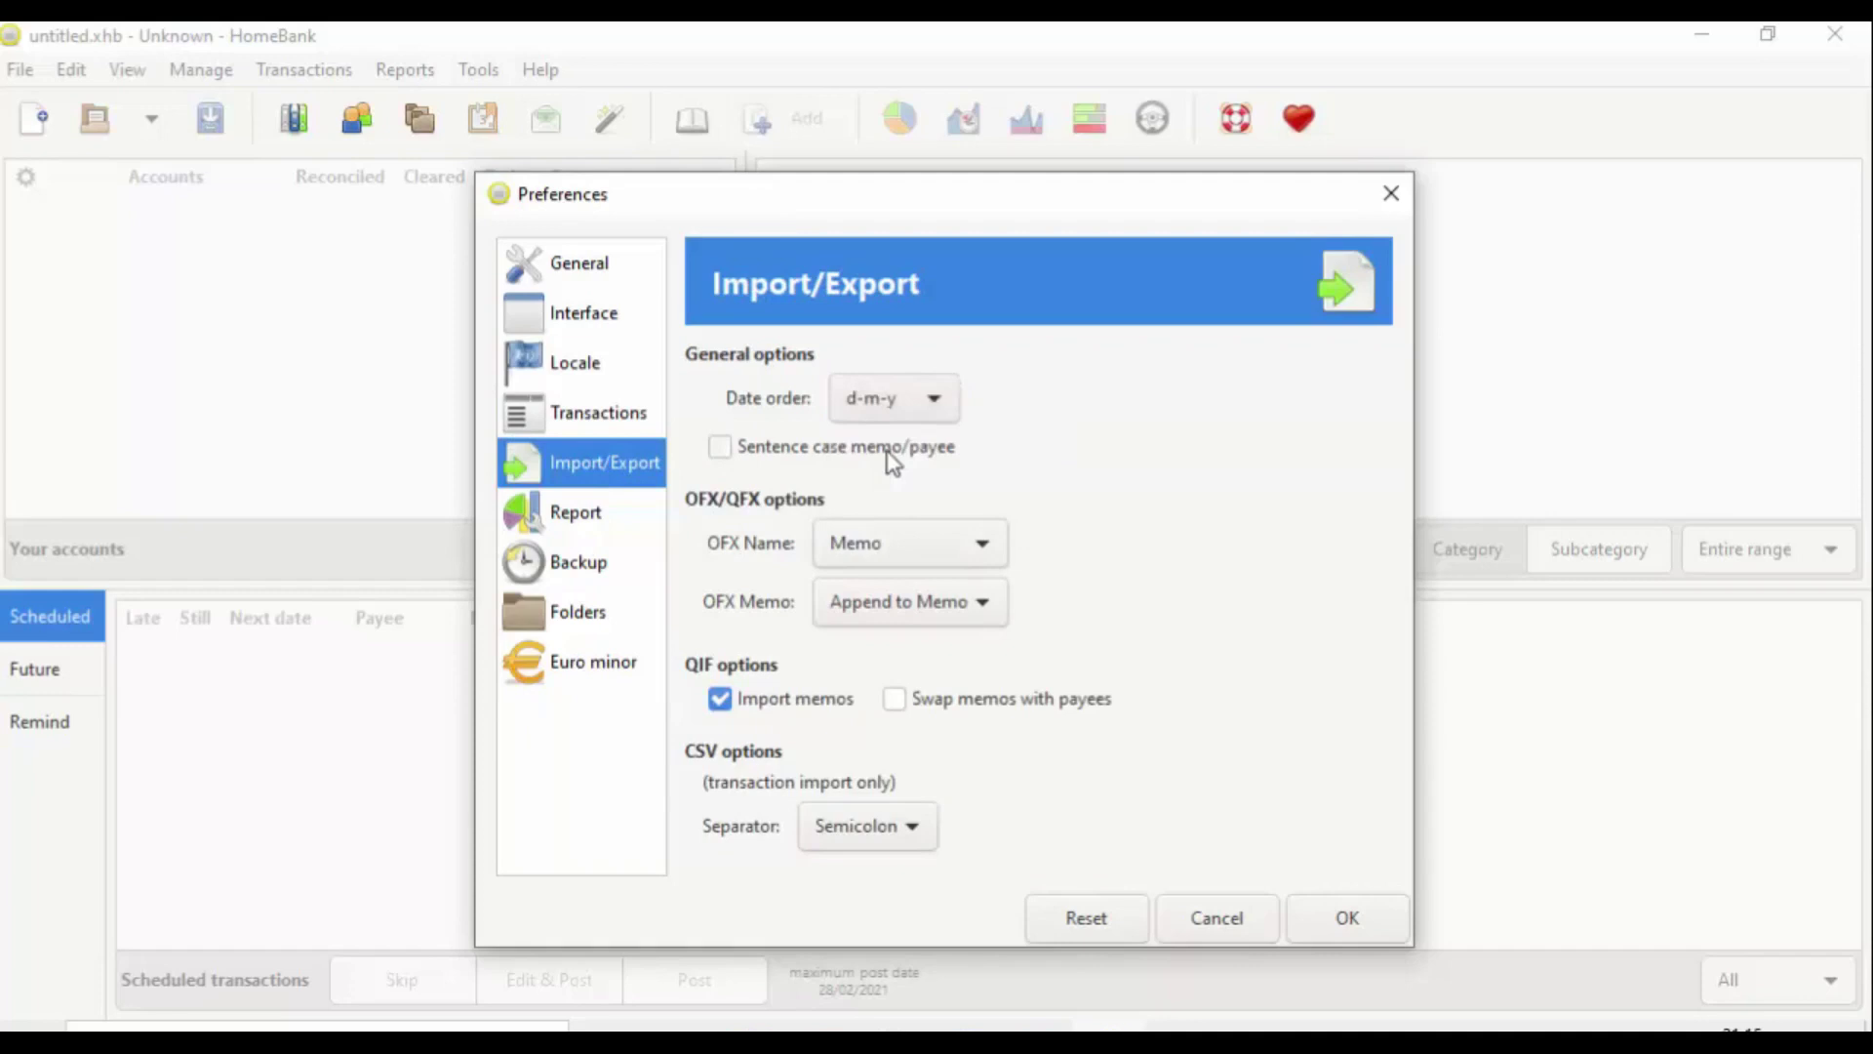
Check the Backup, Folders and Euro minor preferences, and save the configured preferences.
click(583, 566)
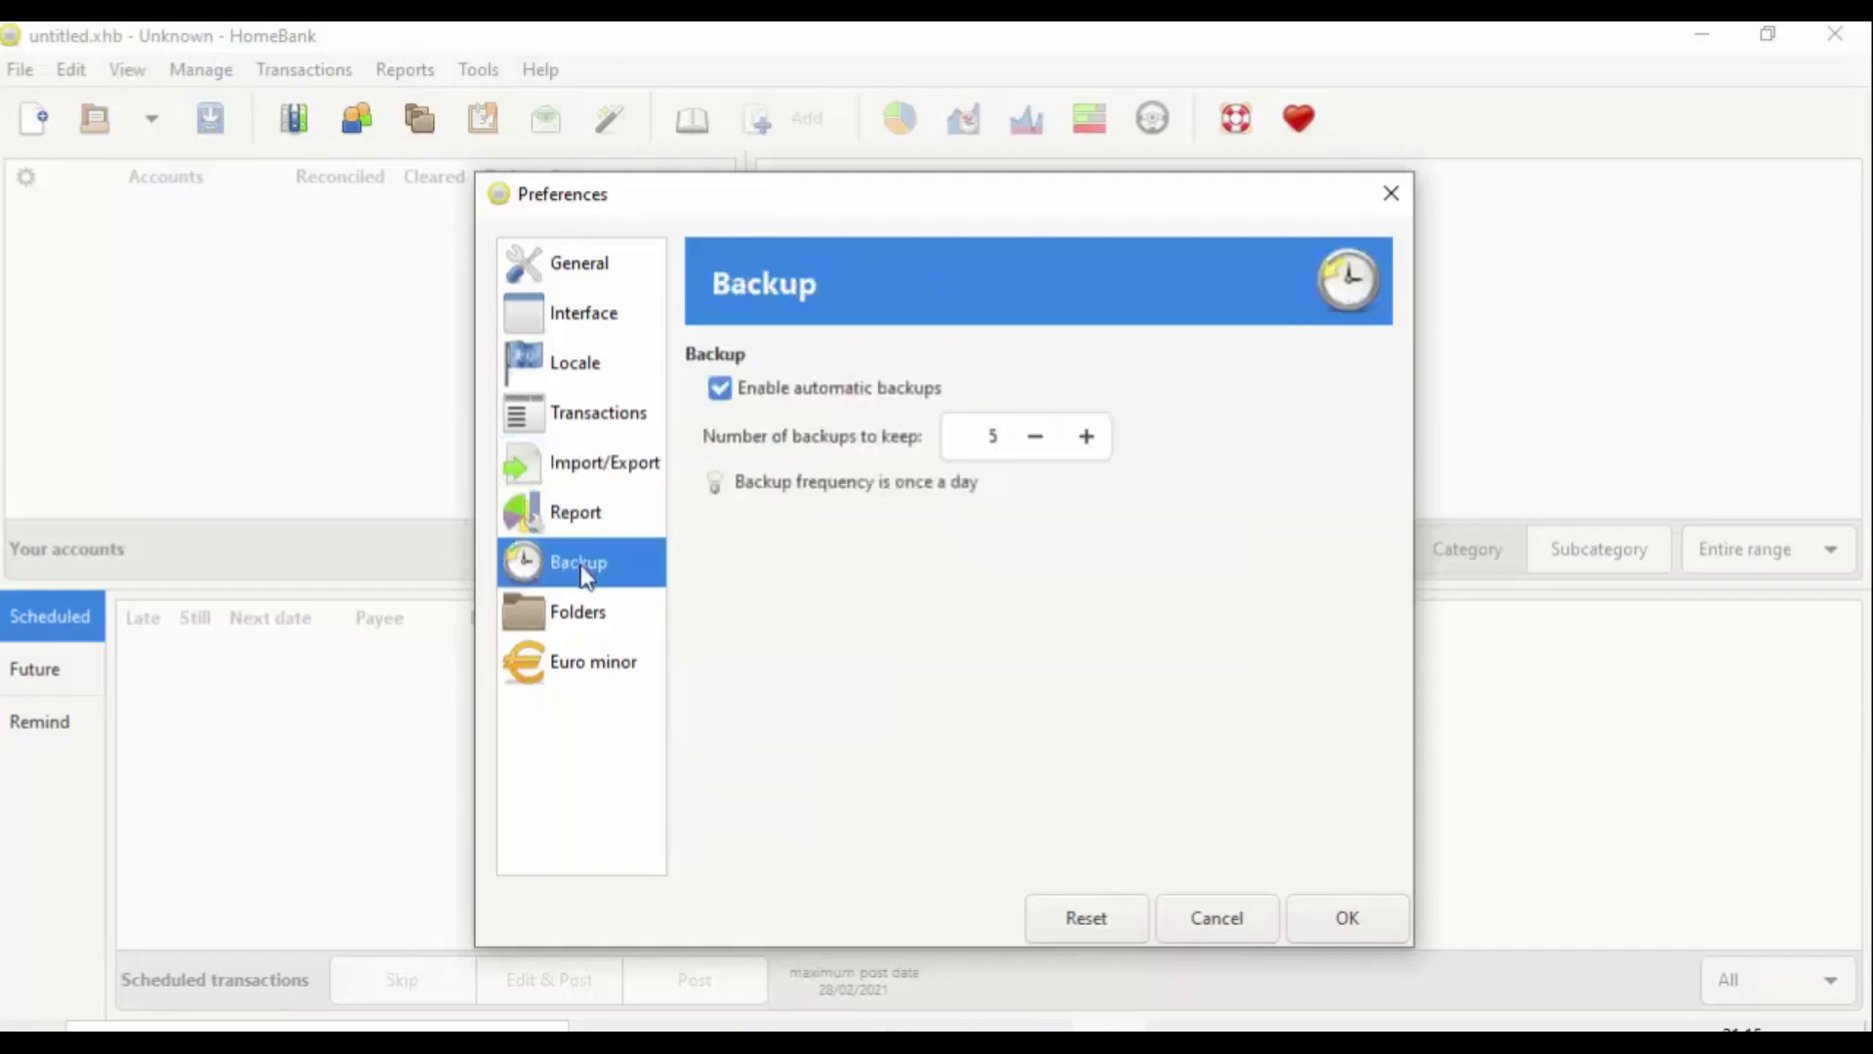
click(576, 623)
click(580, 273)
click(580, 312)
click(586, 661)
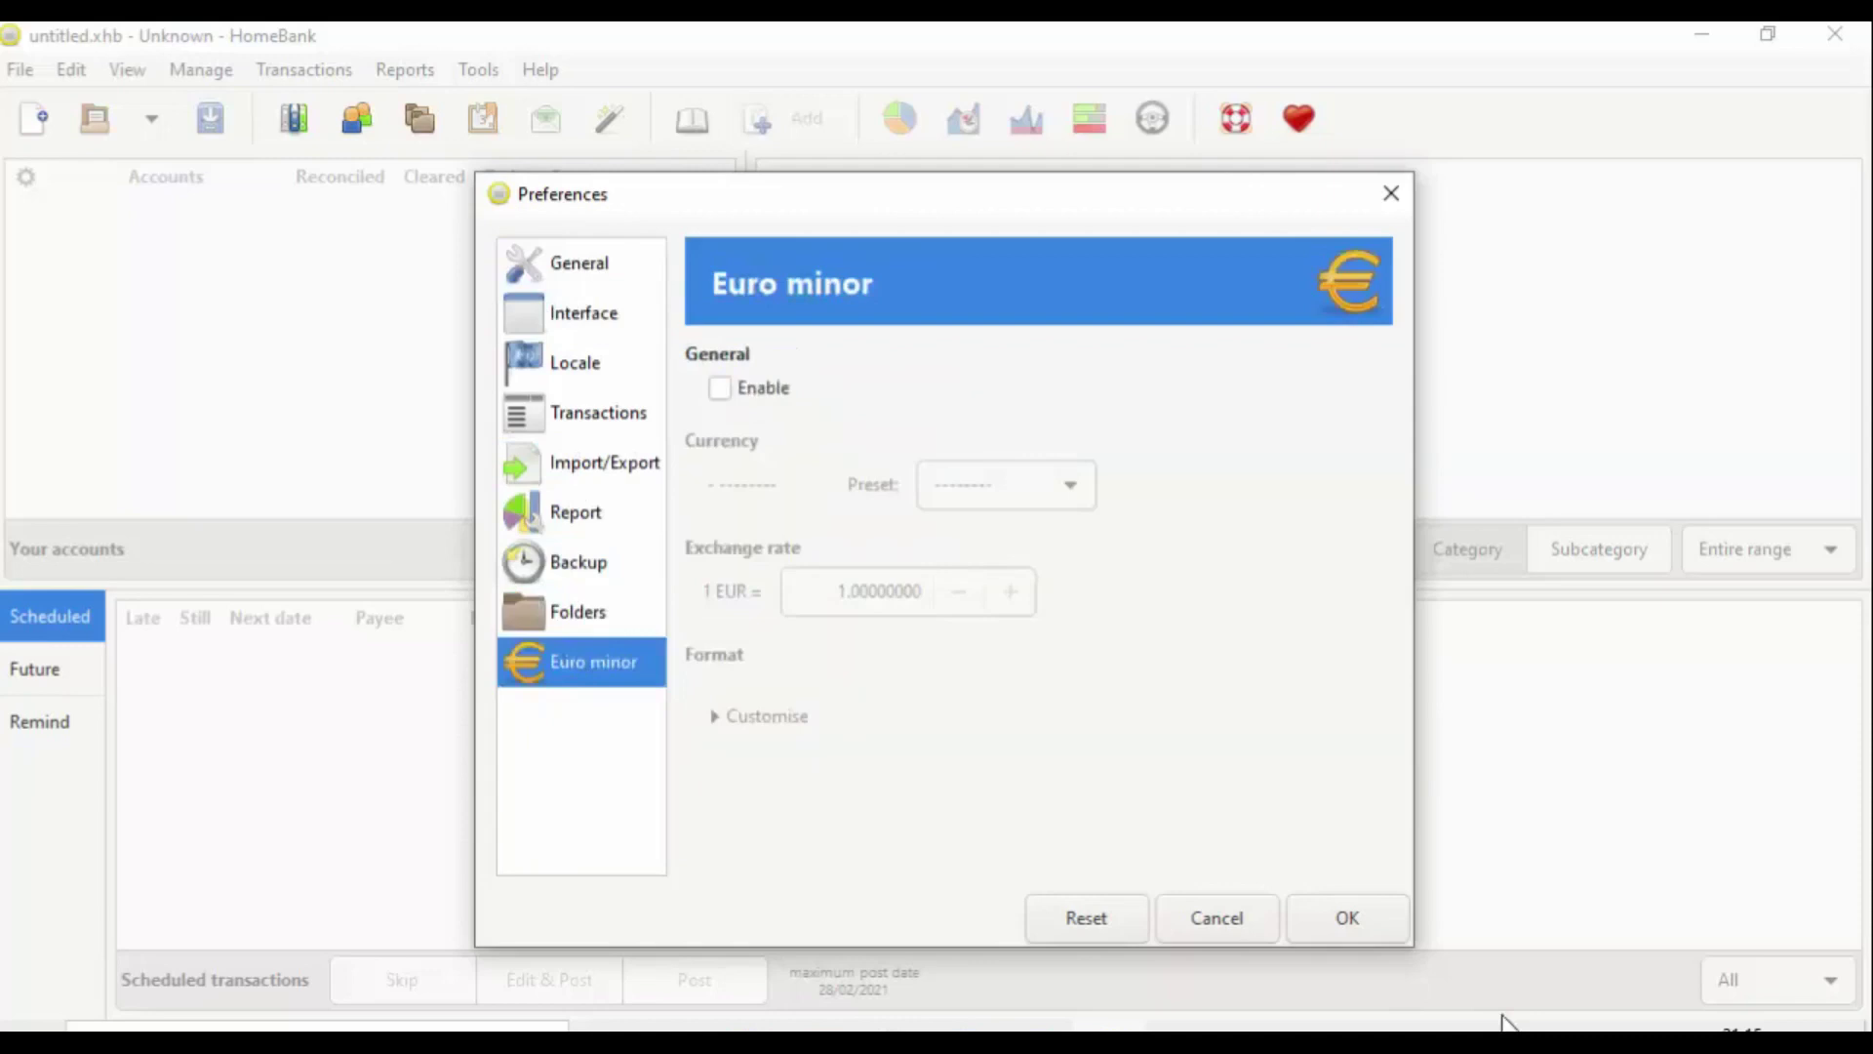
click(1325, 927)
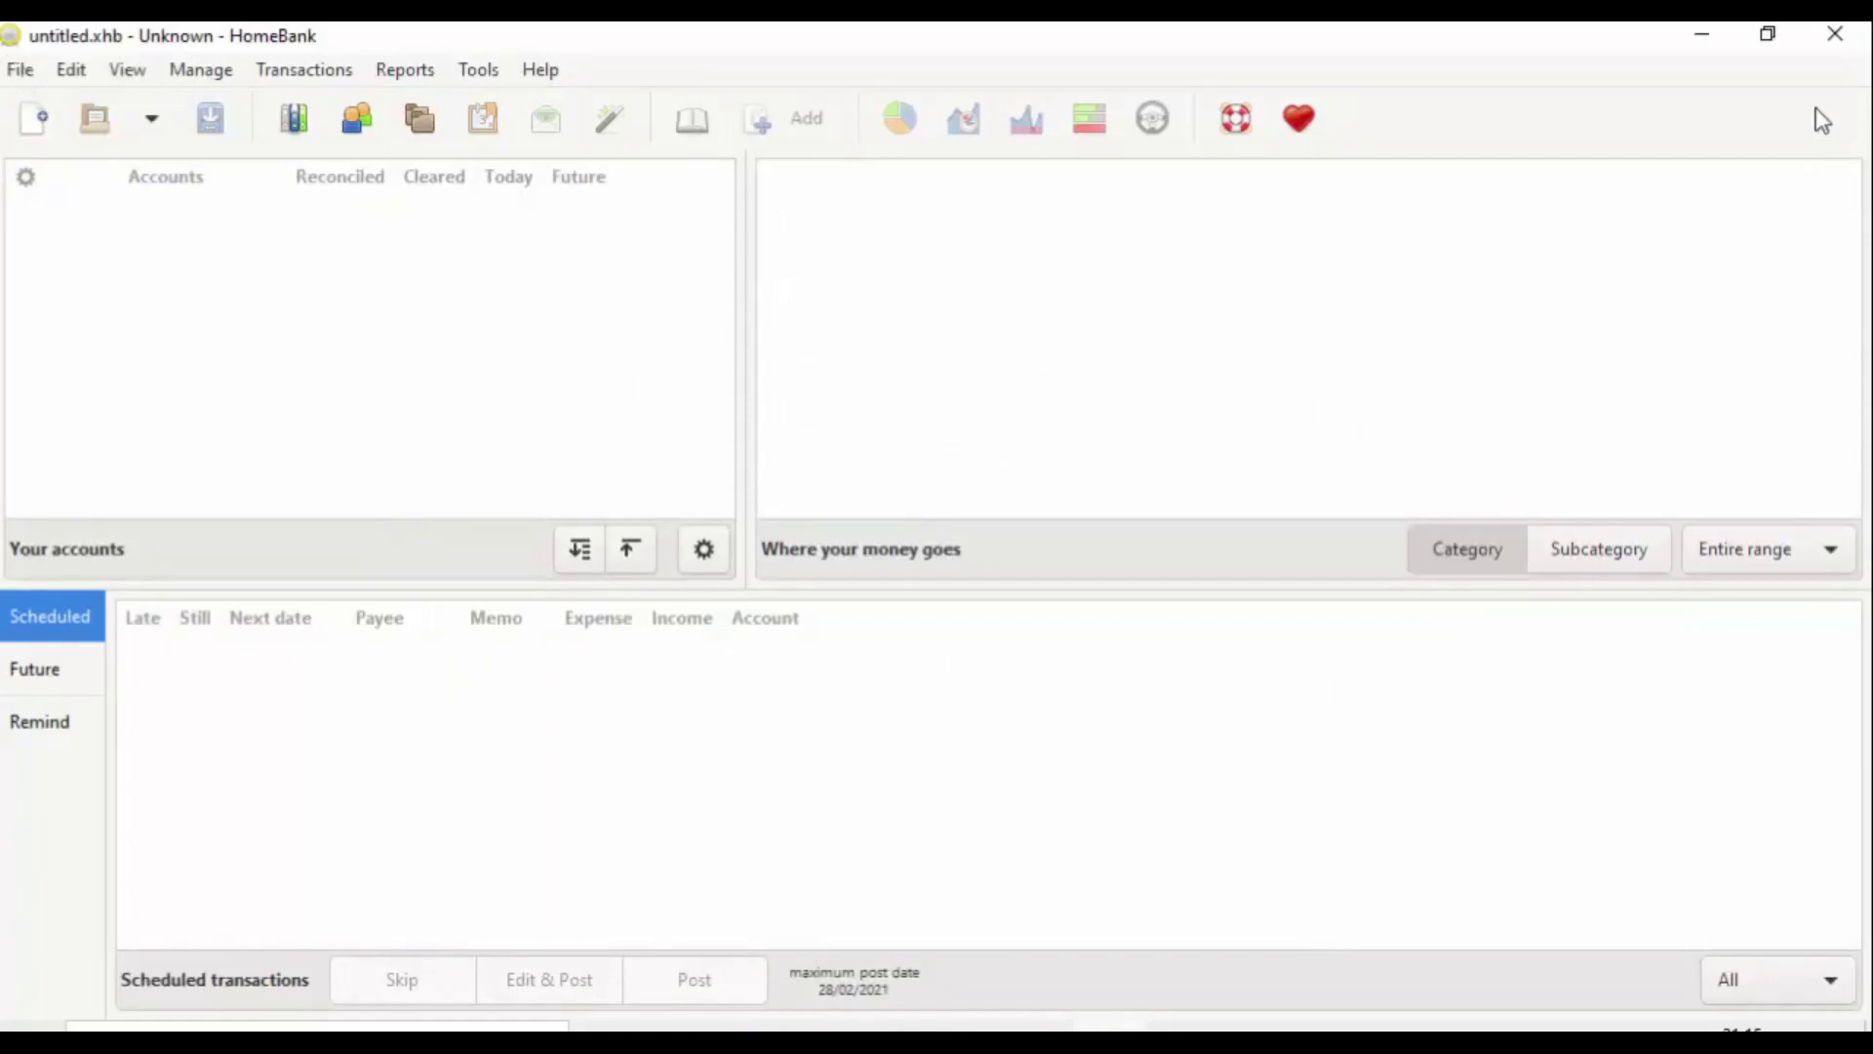
Close HomeBank and launch it again by searching Windows for homebank.
click(1839, 37)
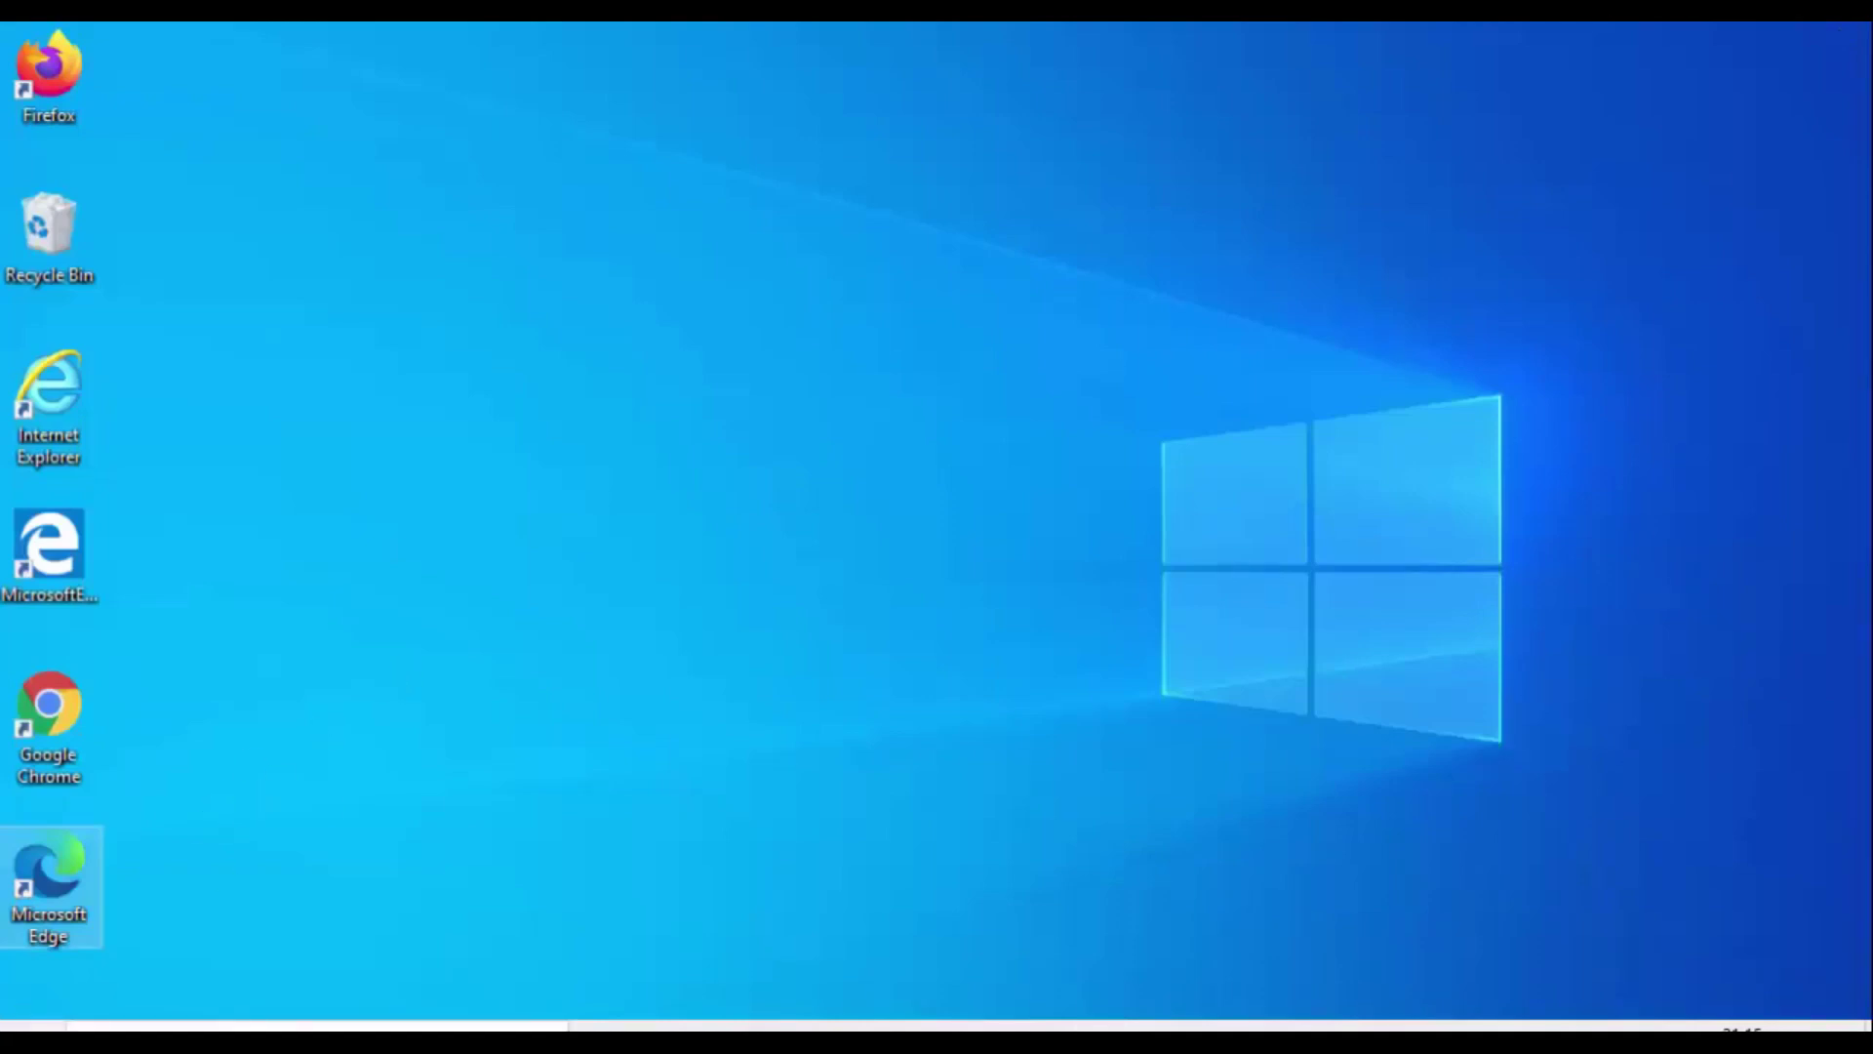
click(24, 1026)
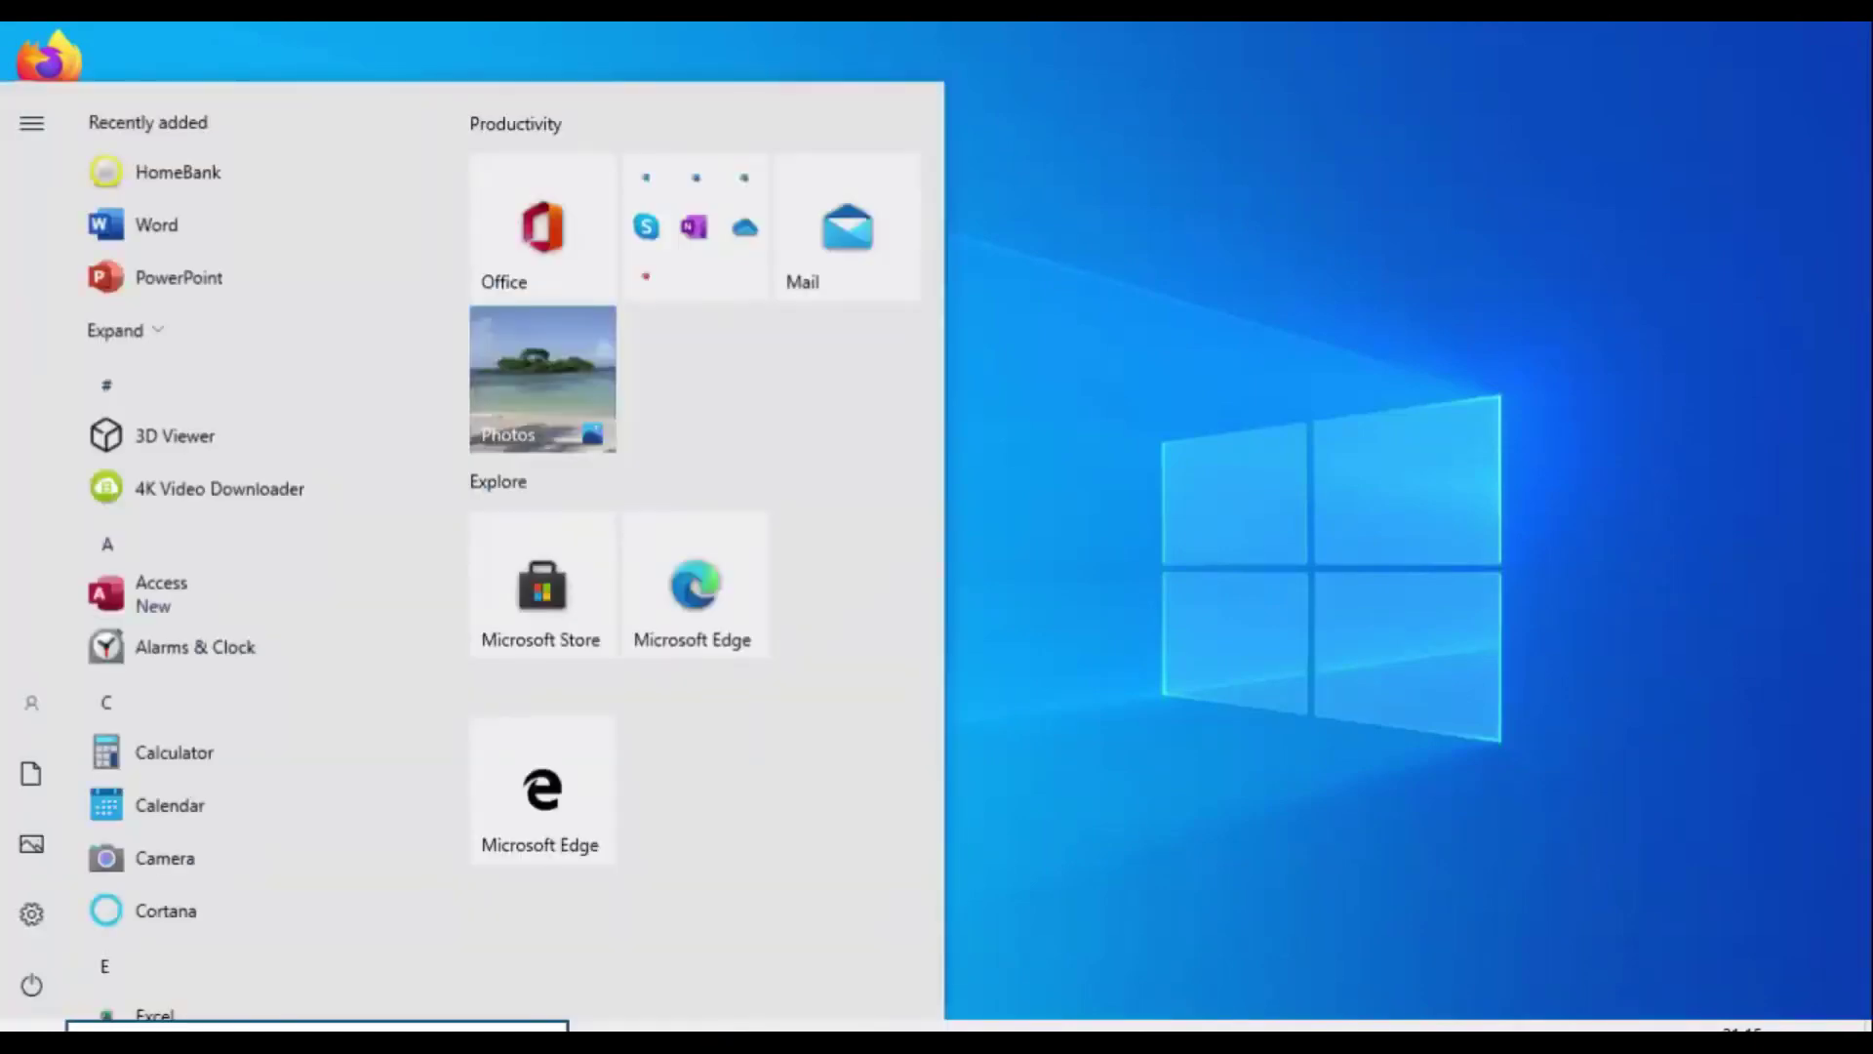
text(homebank)
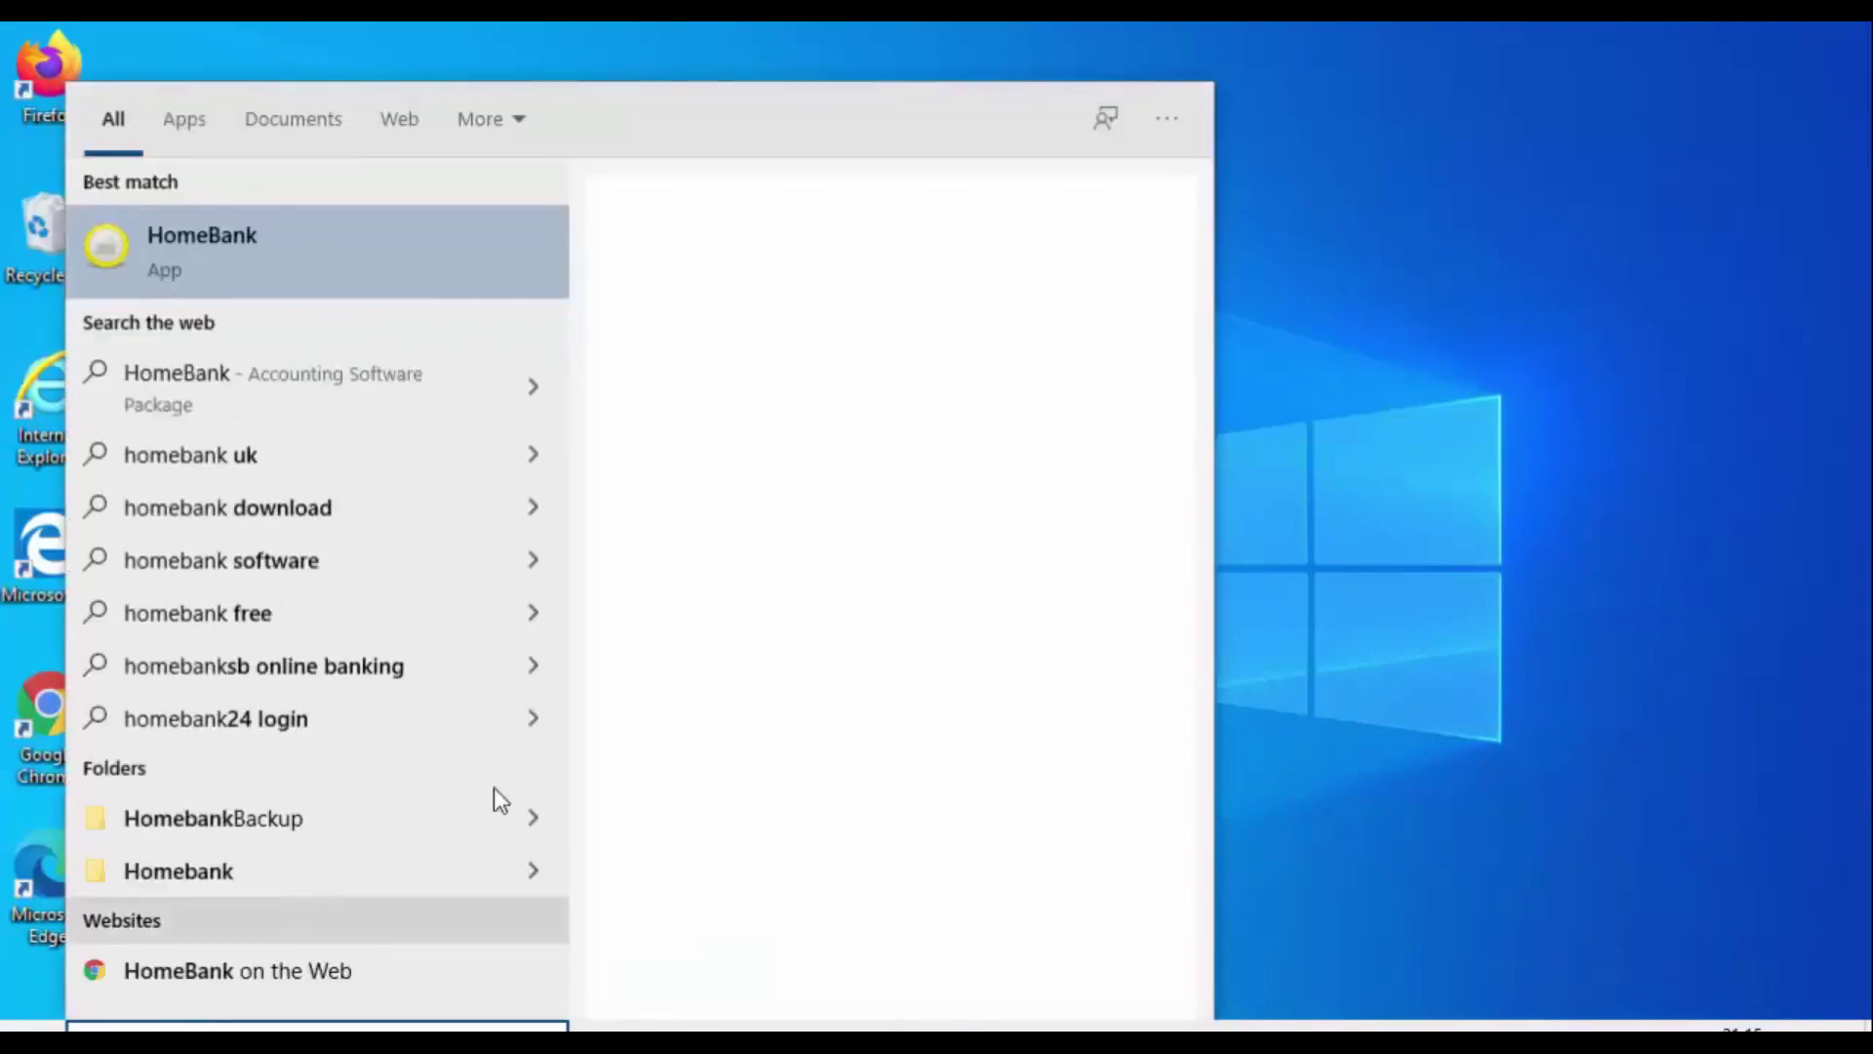
click(210, 238)
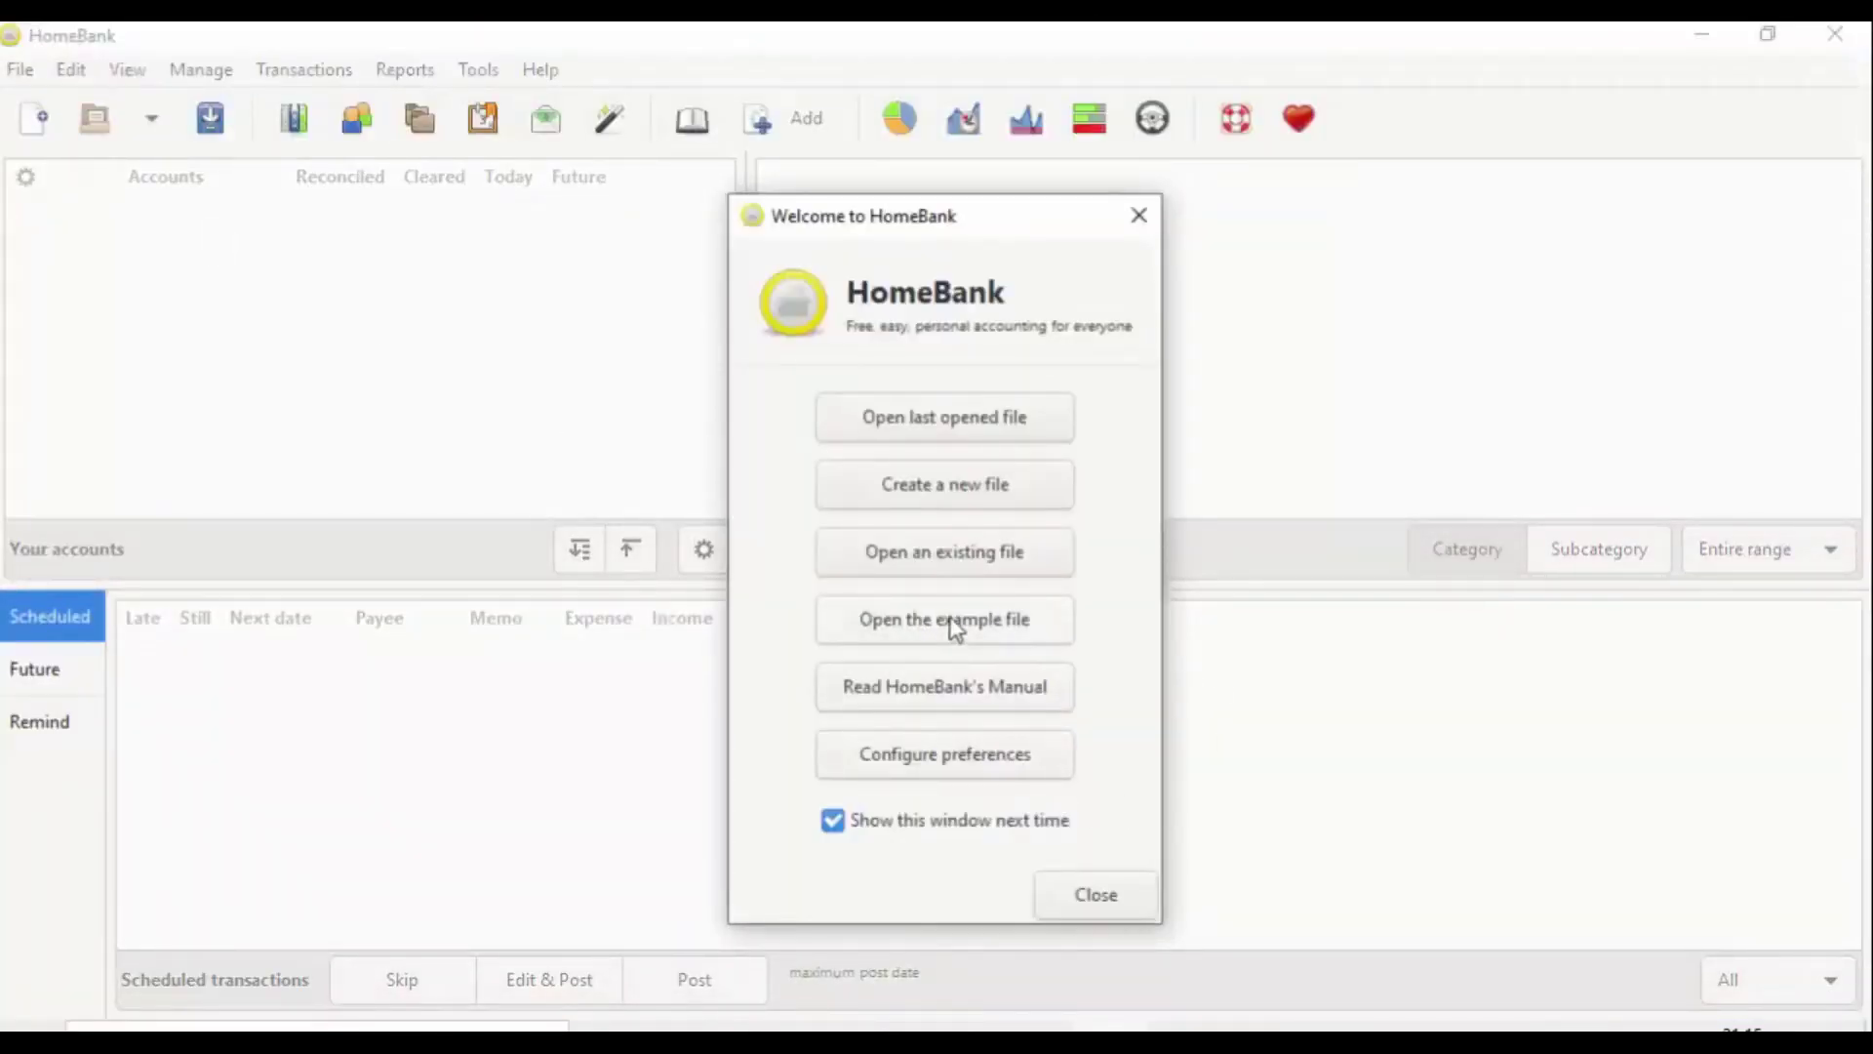
Open the HomeBank example file from the welcome window and look through its list of accounts.
click(887, 638)
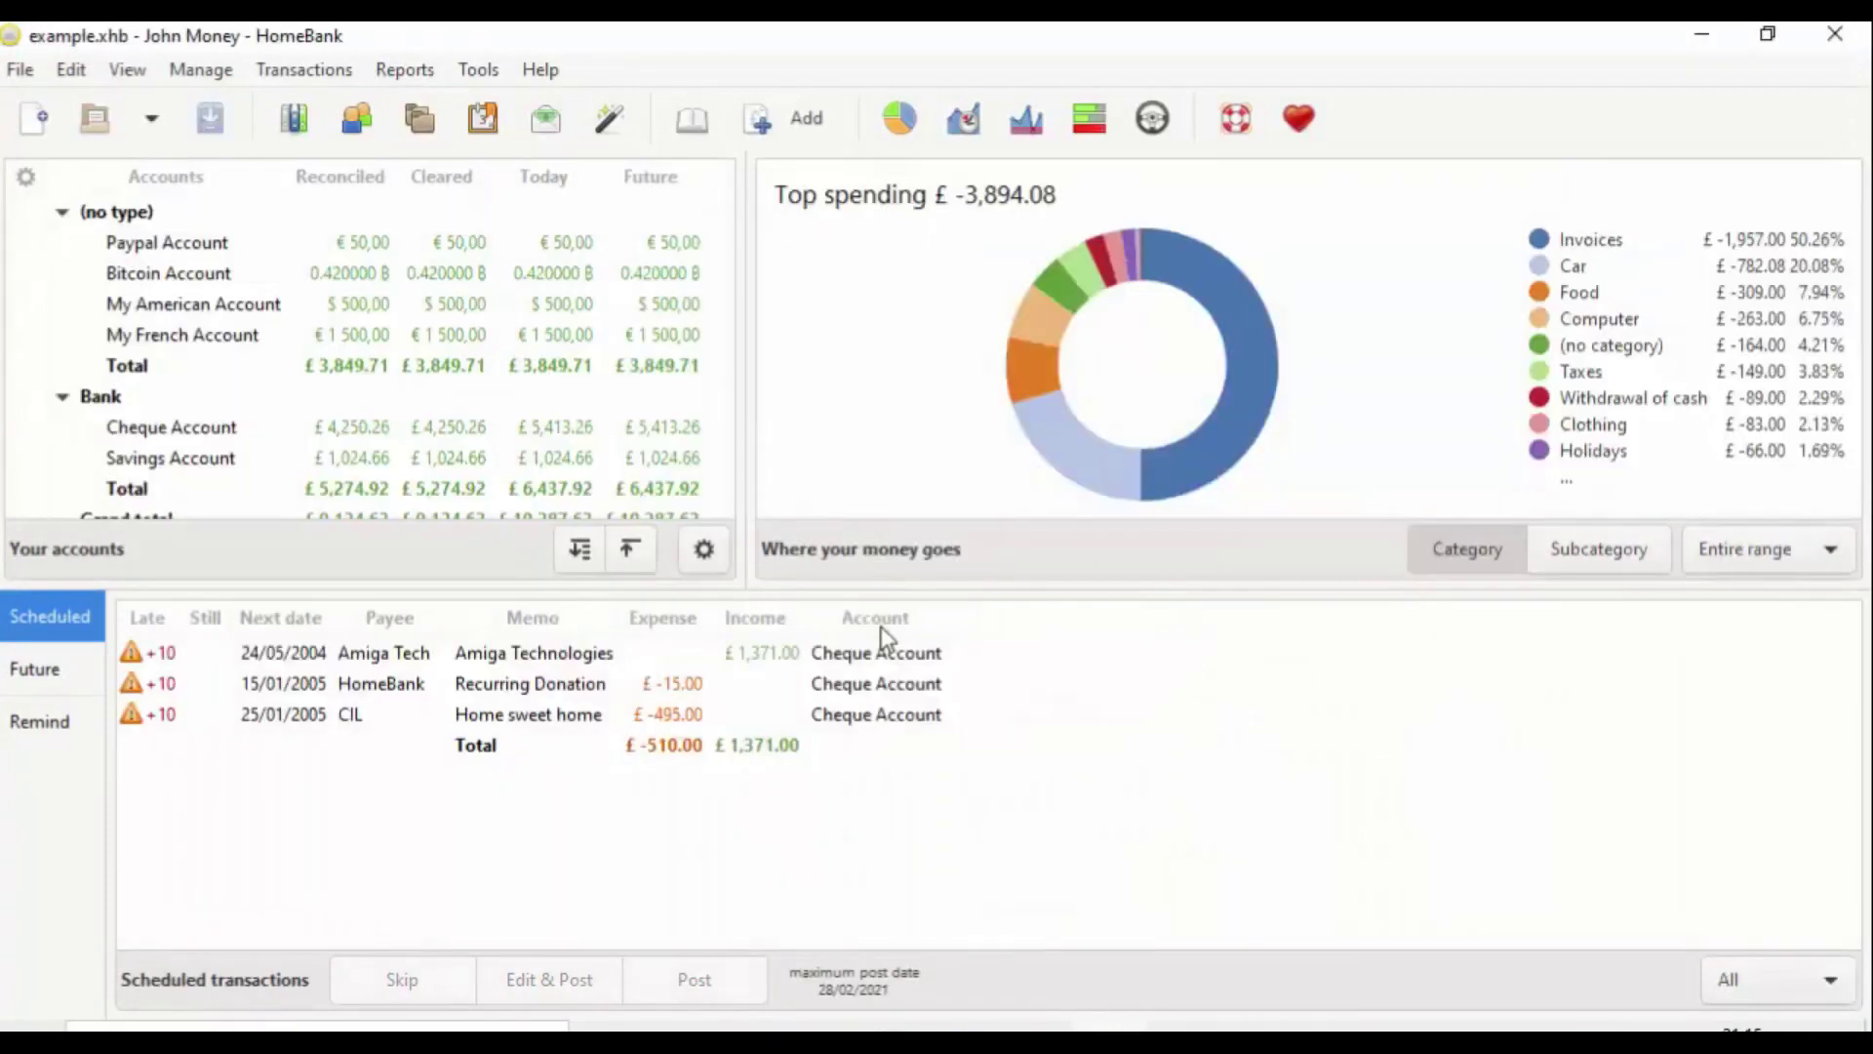
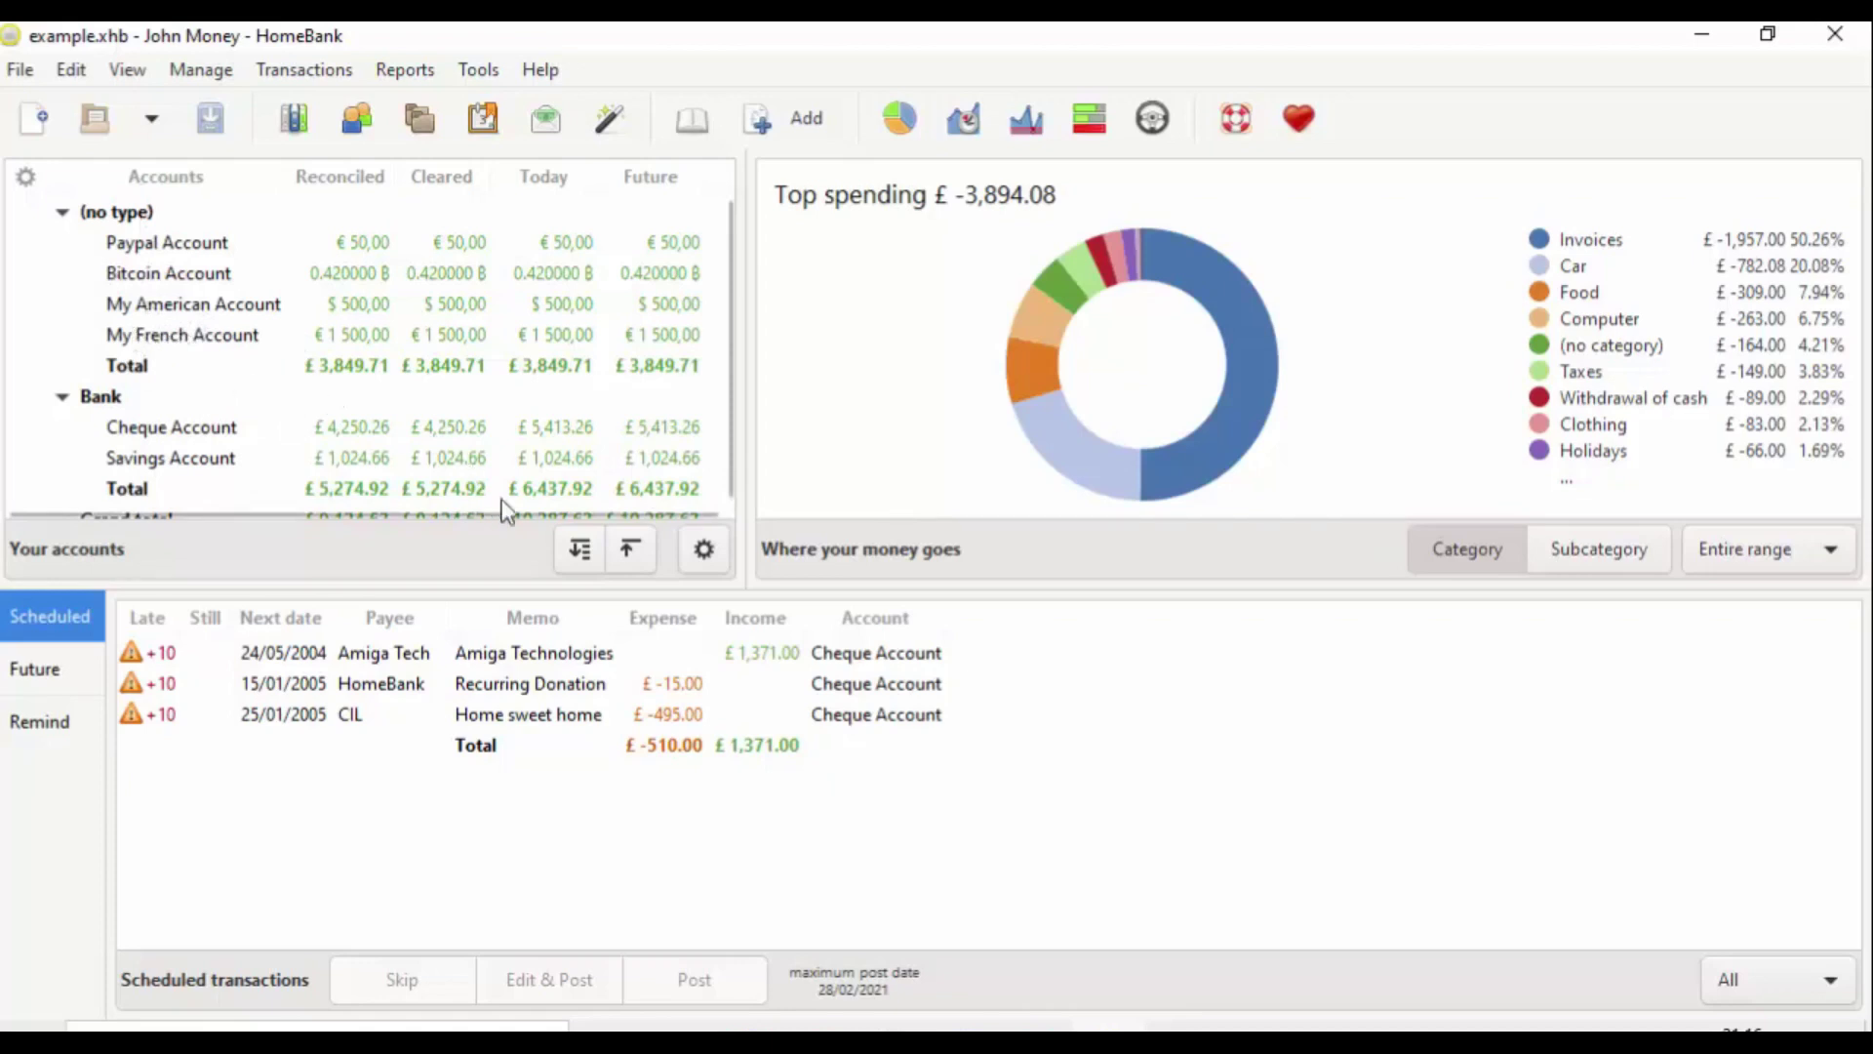
scroll(566, 444, down, 1)
scroll(547, 463, up, 1)
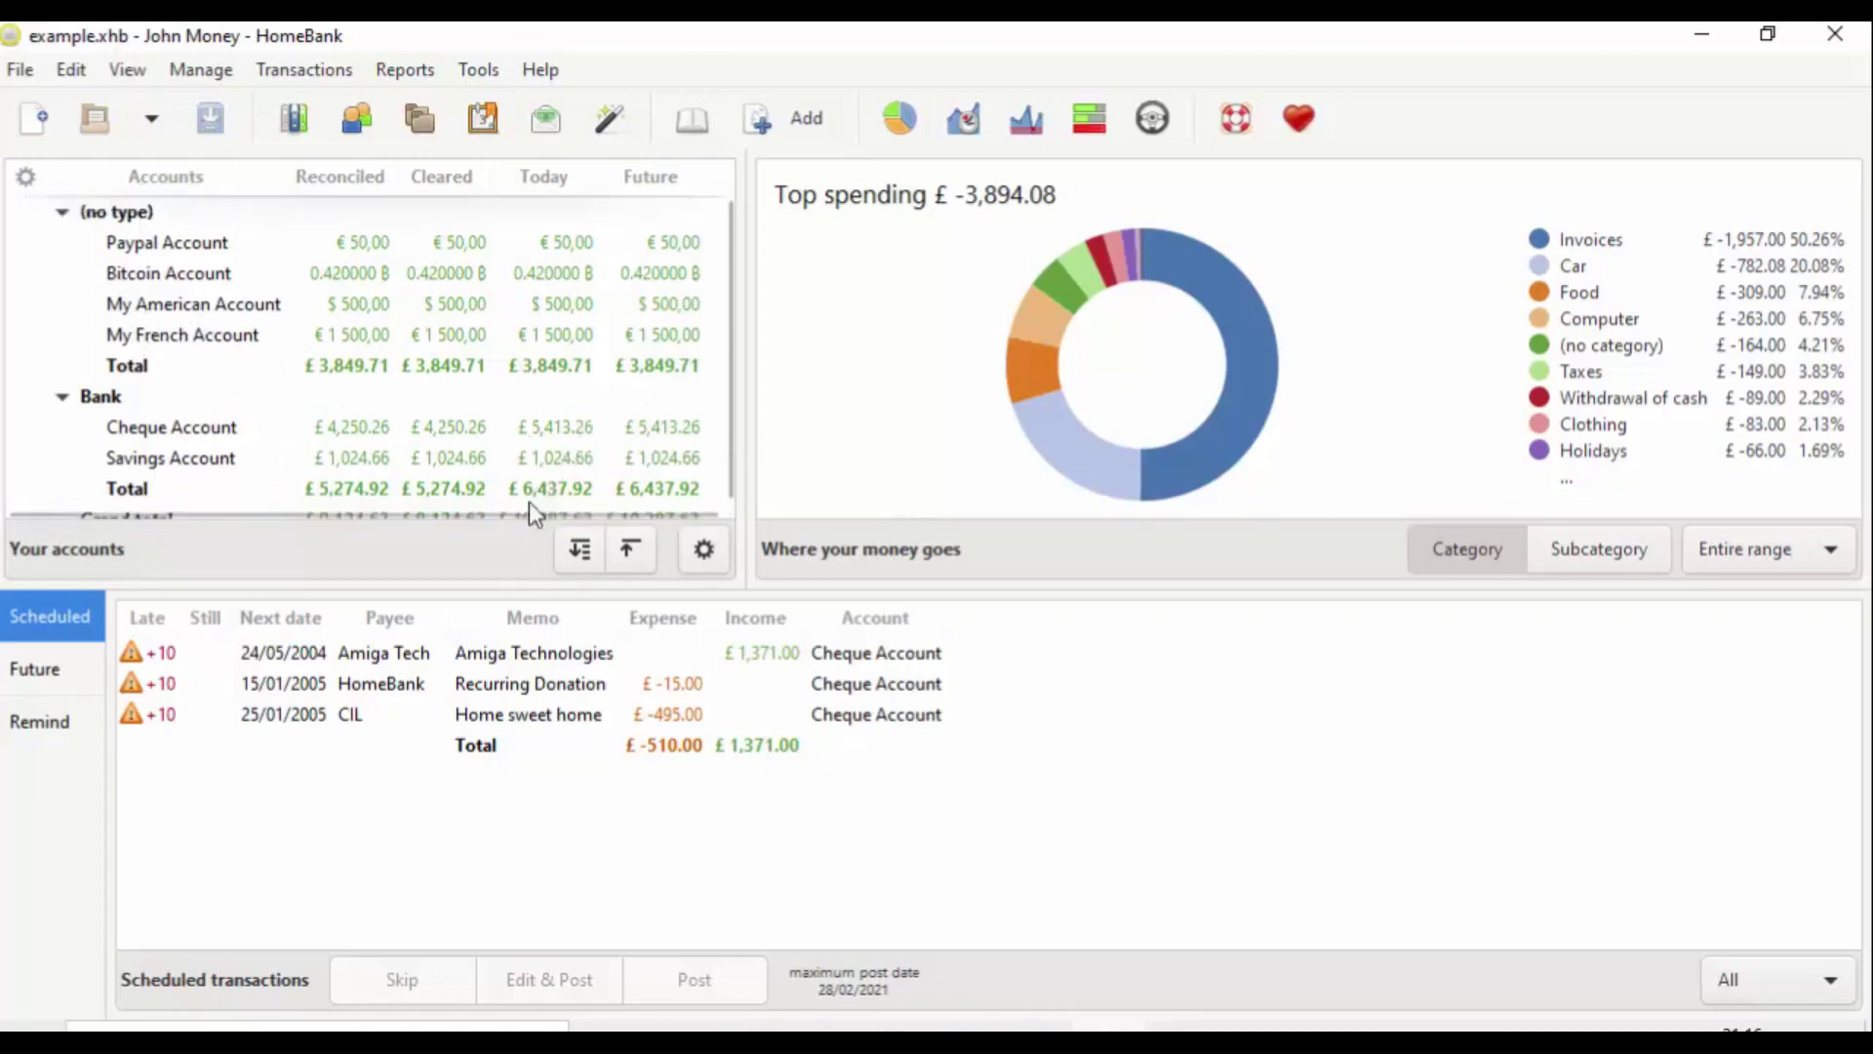
scroll(529, 493, down, 1)
key(Up)
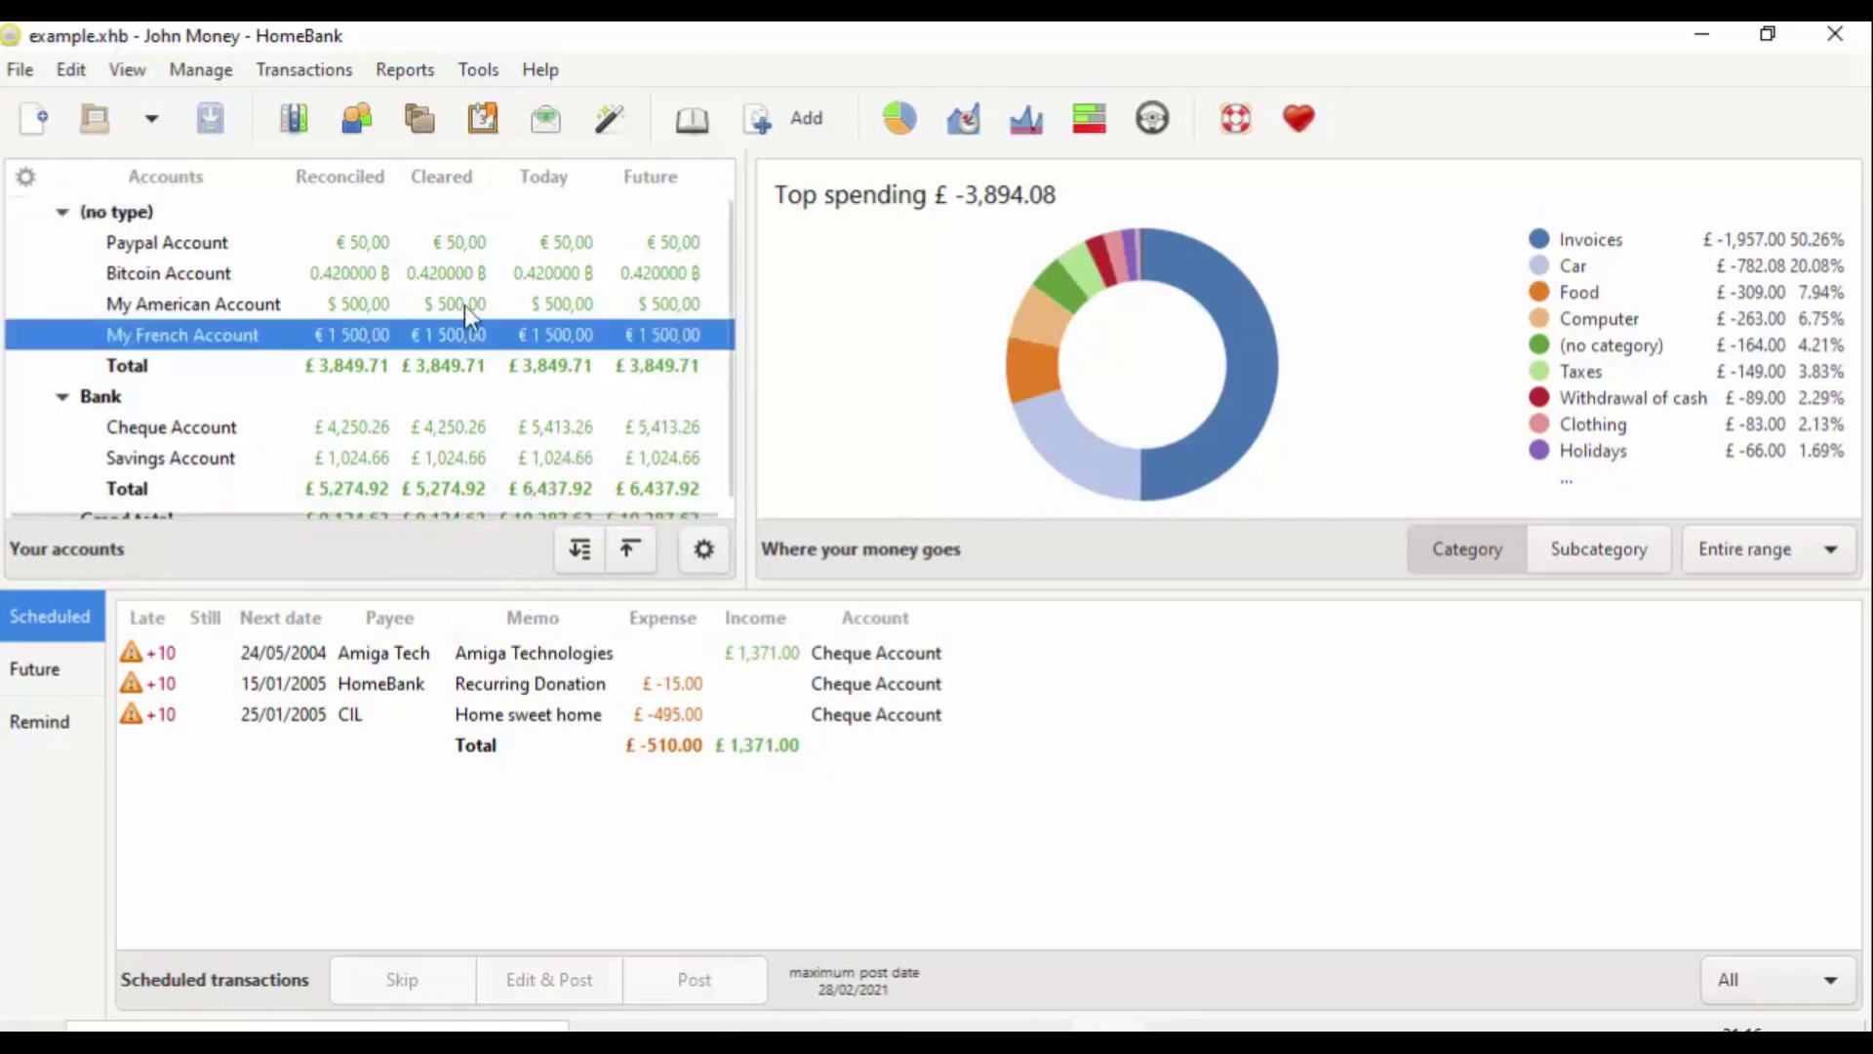
Start a new transaction for My French Account, look at the Income and Transfer types, and make it an Expense paid by Direct Debit.
mouse_move(457, 336)
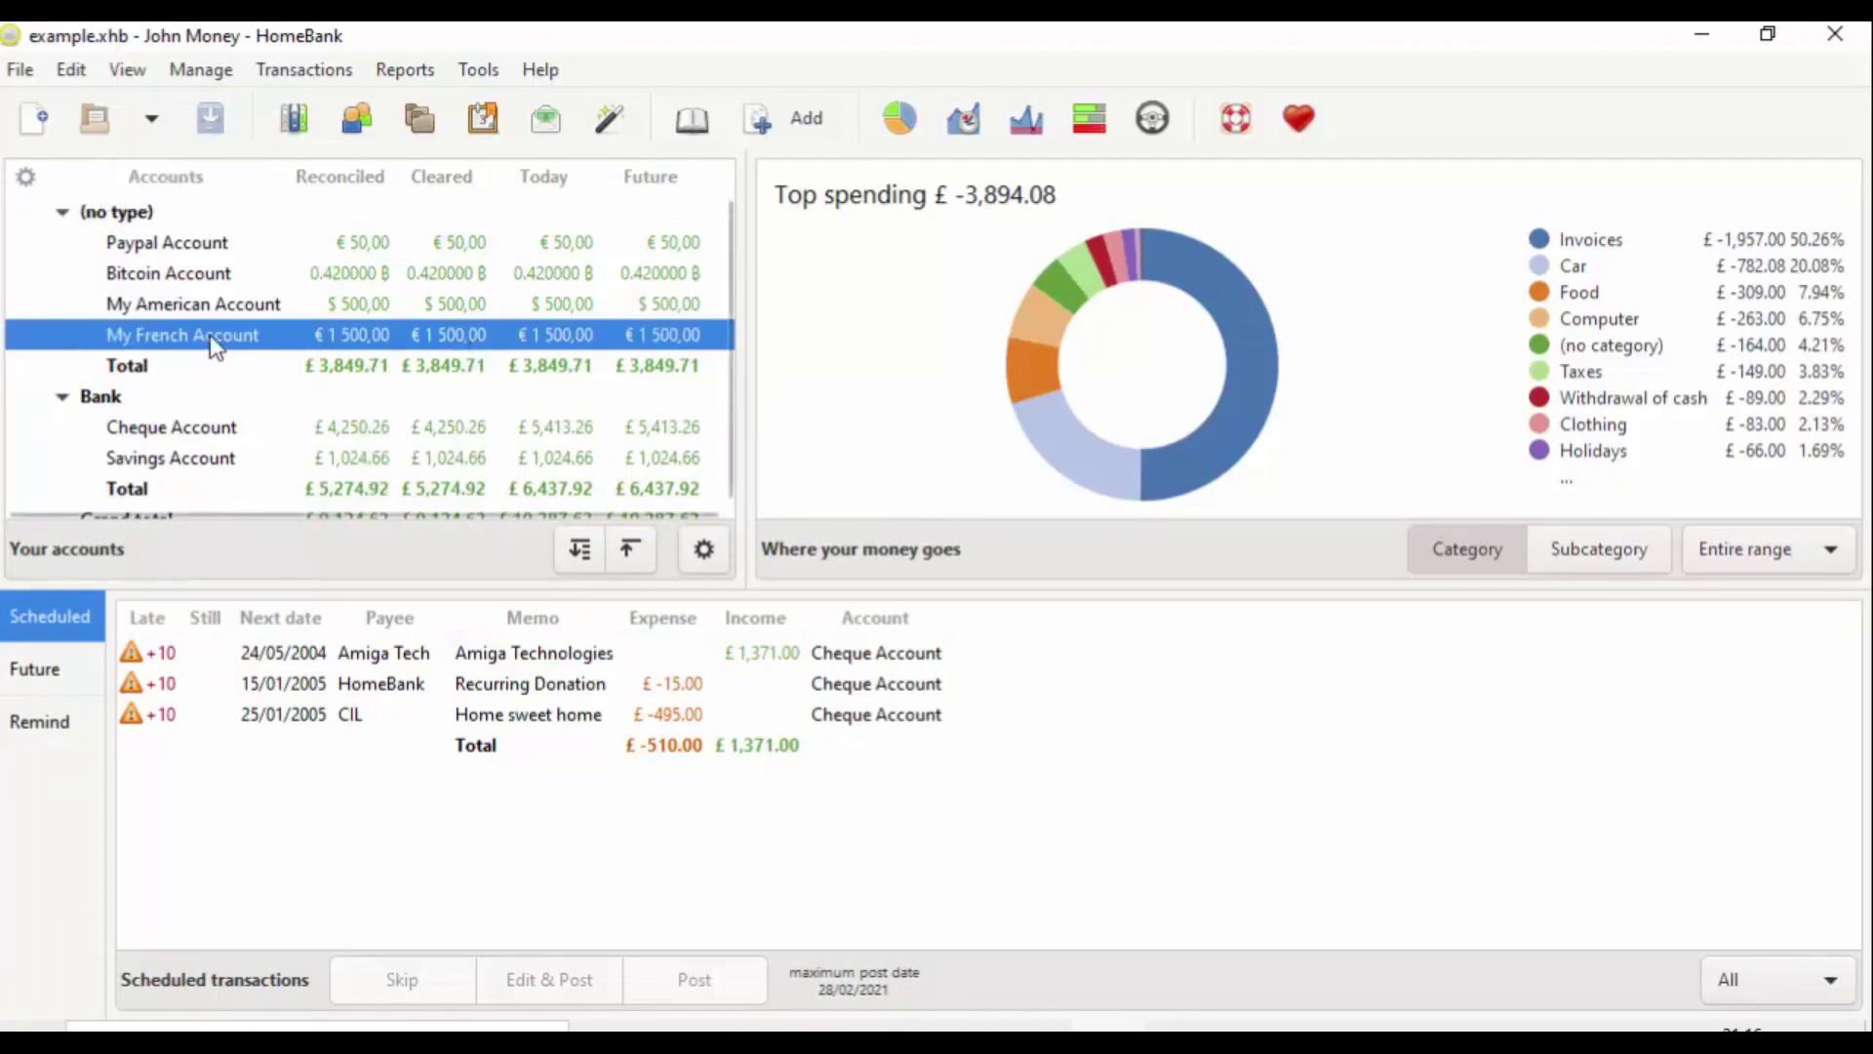
click(790, 118)
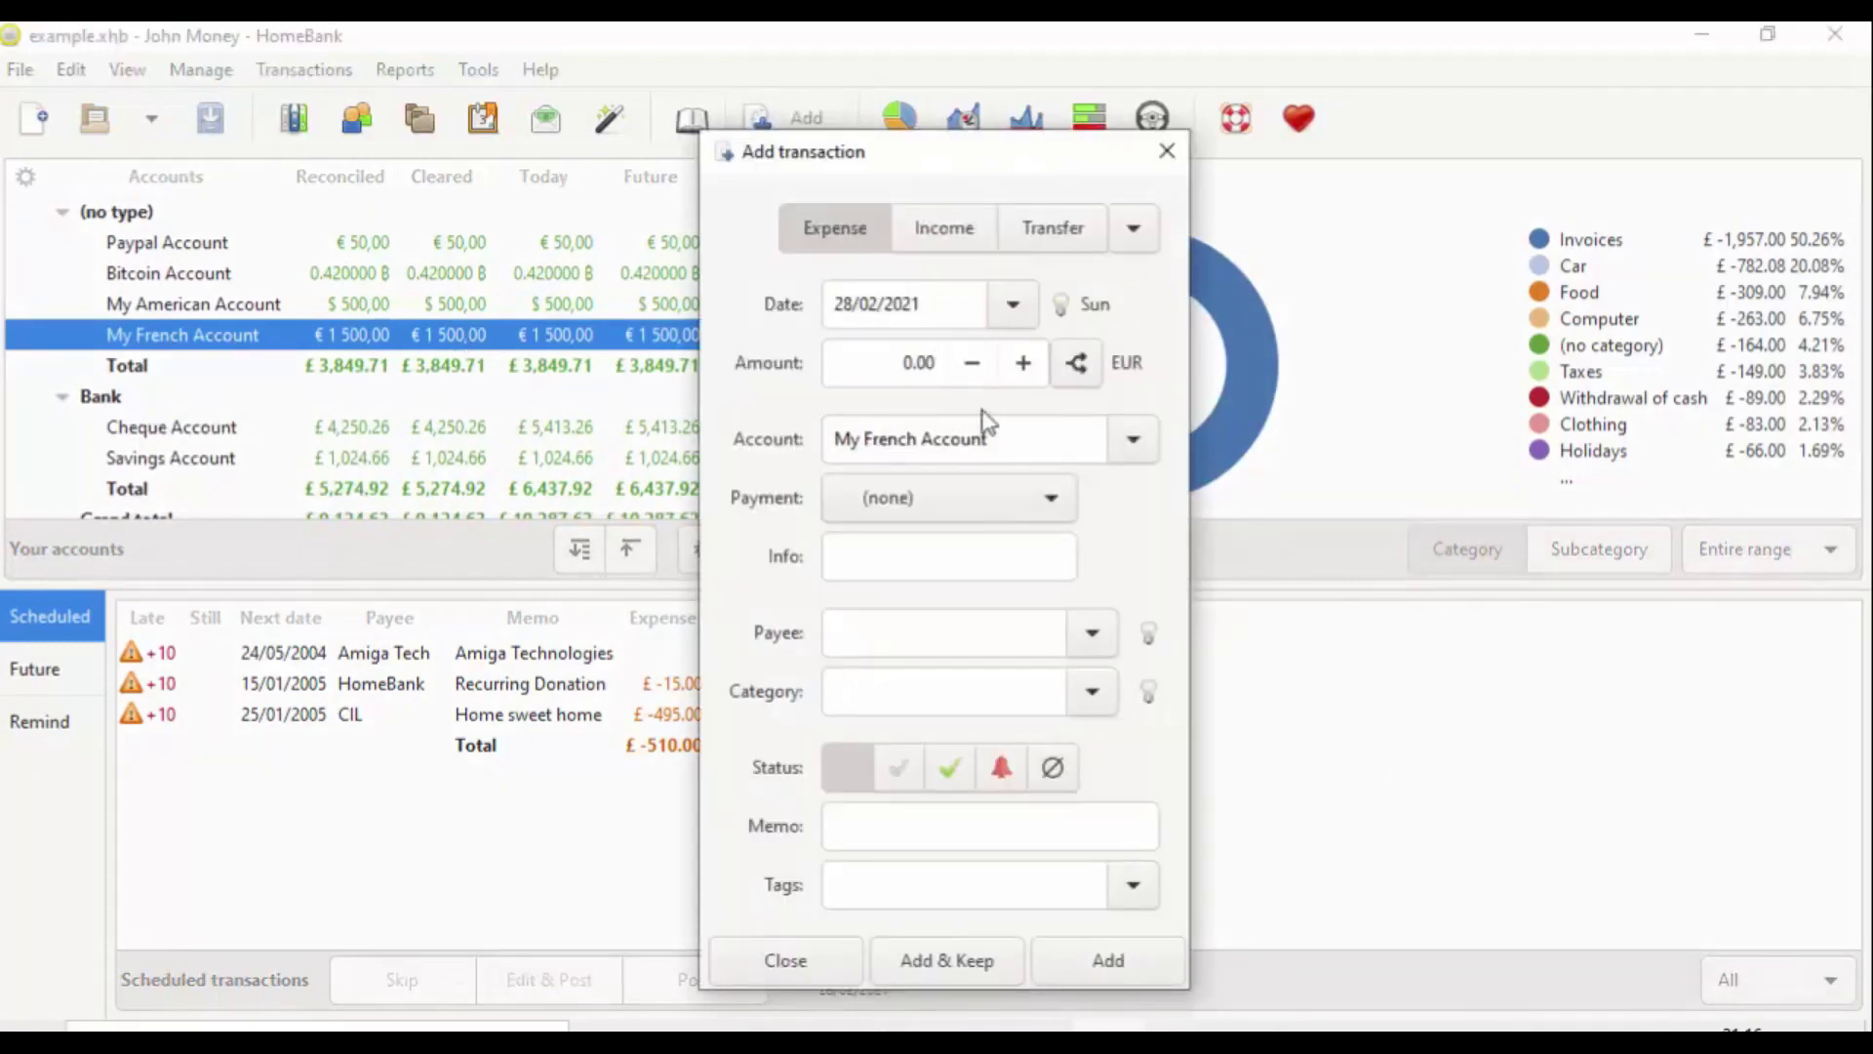
click(957, 238)
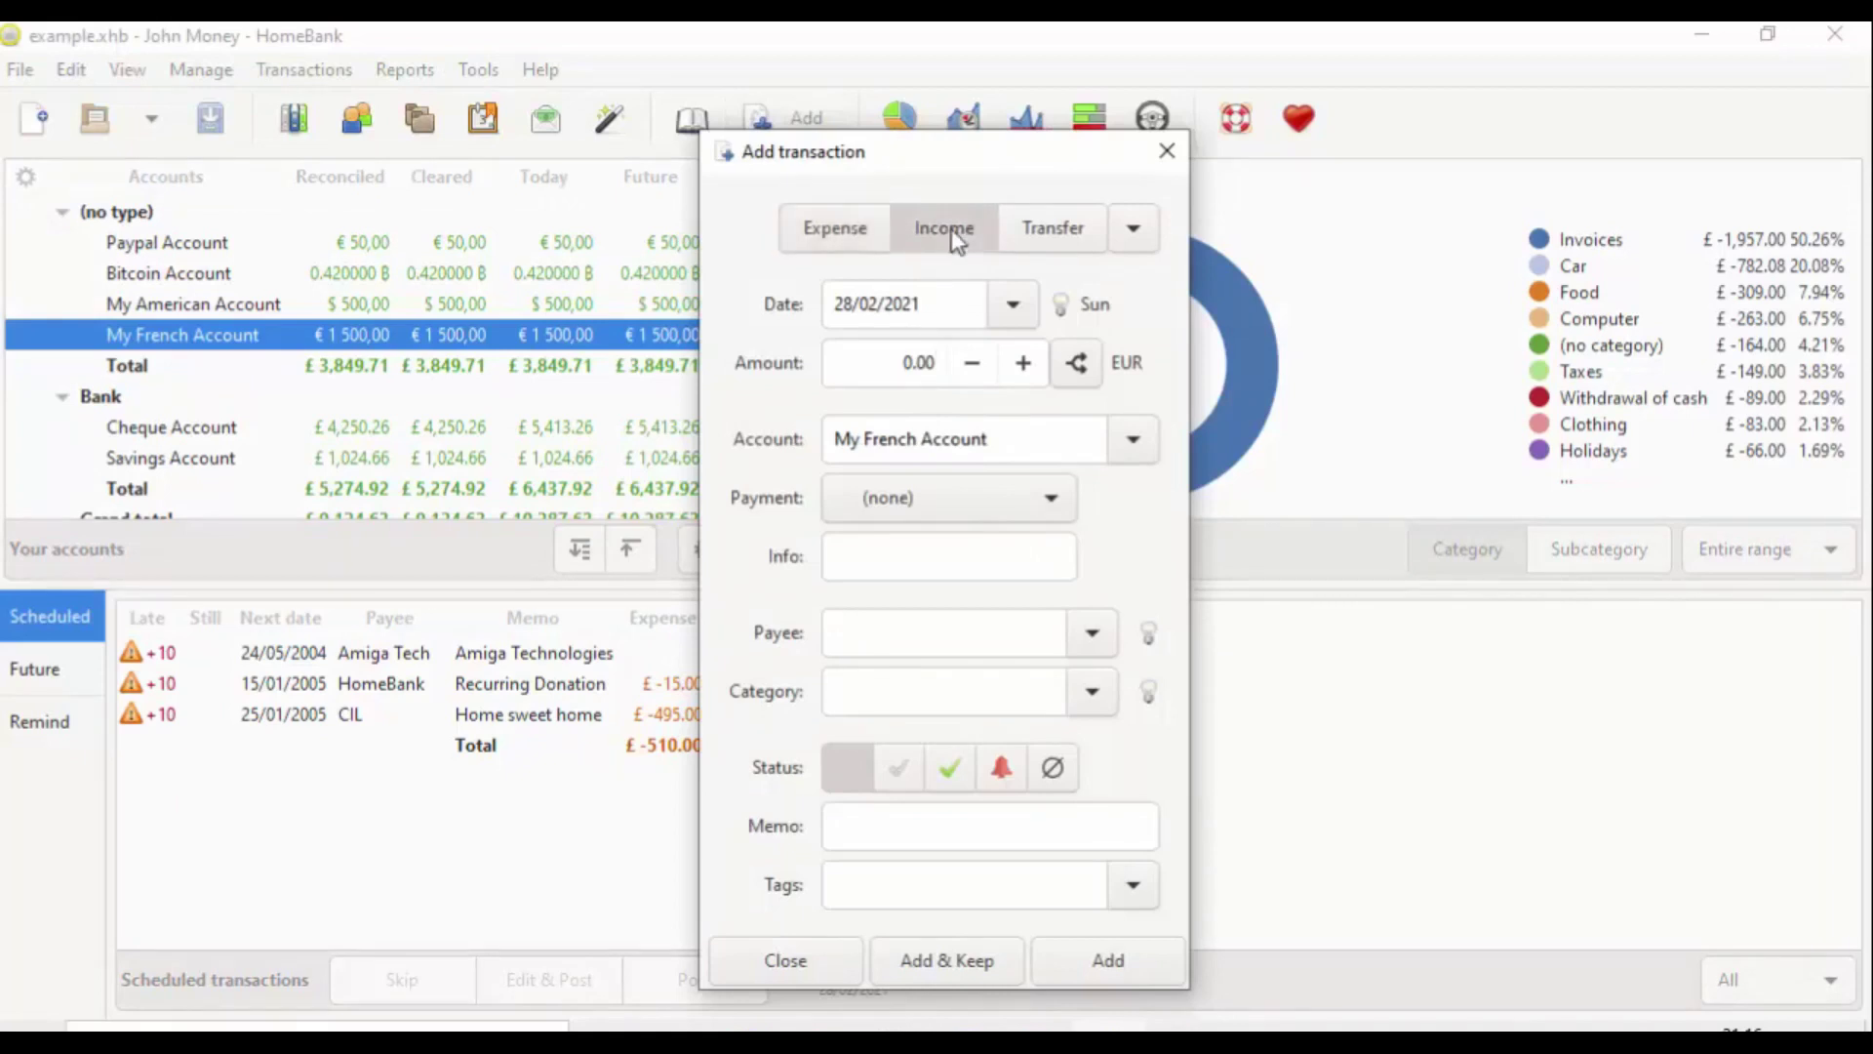
click(1070, 239)
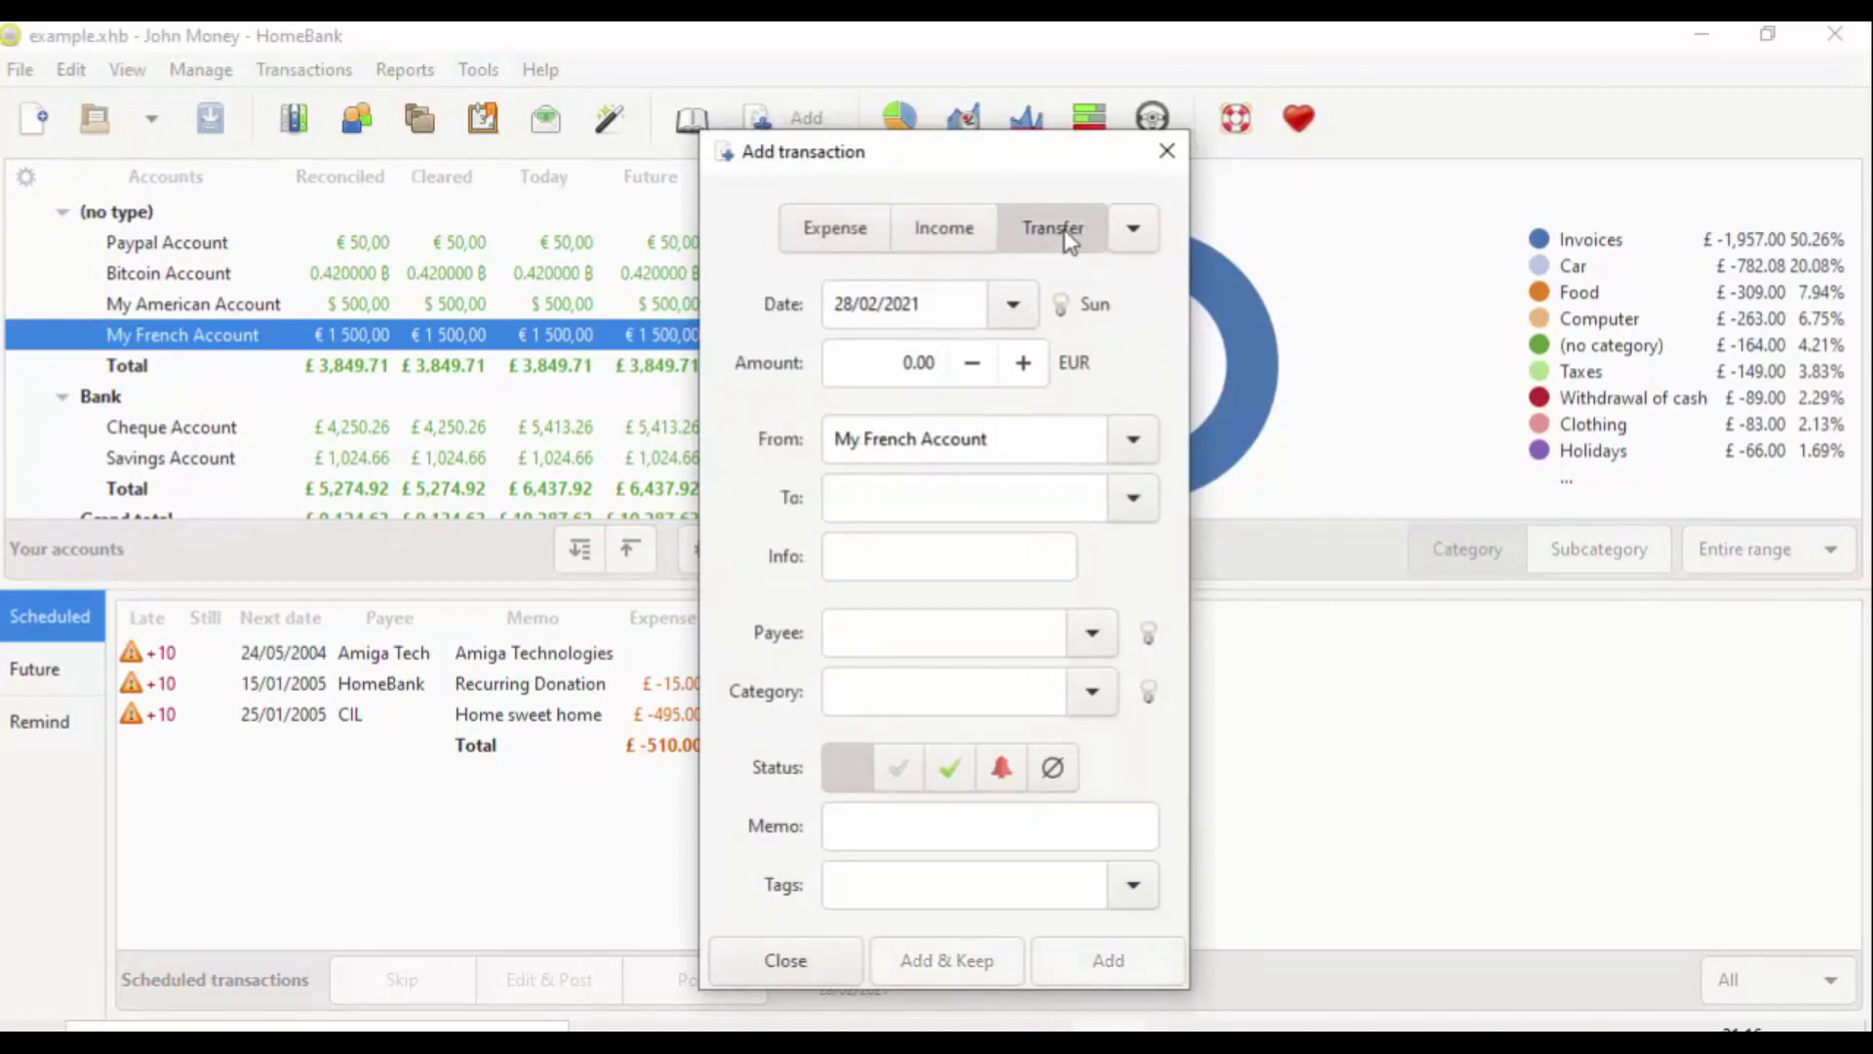
click(825, 234)
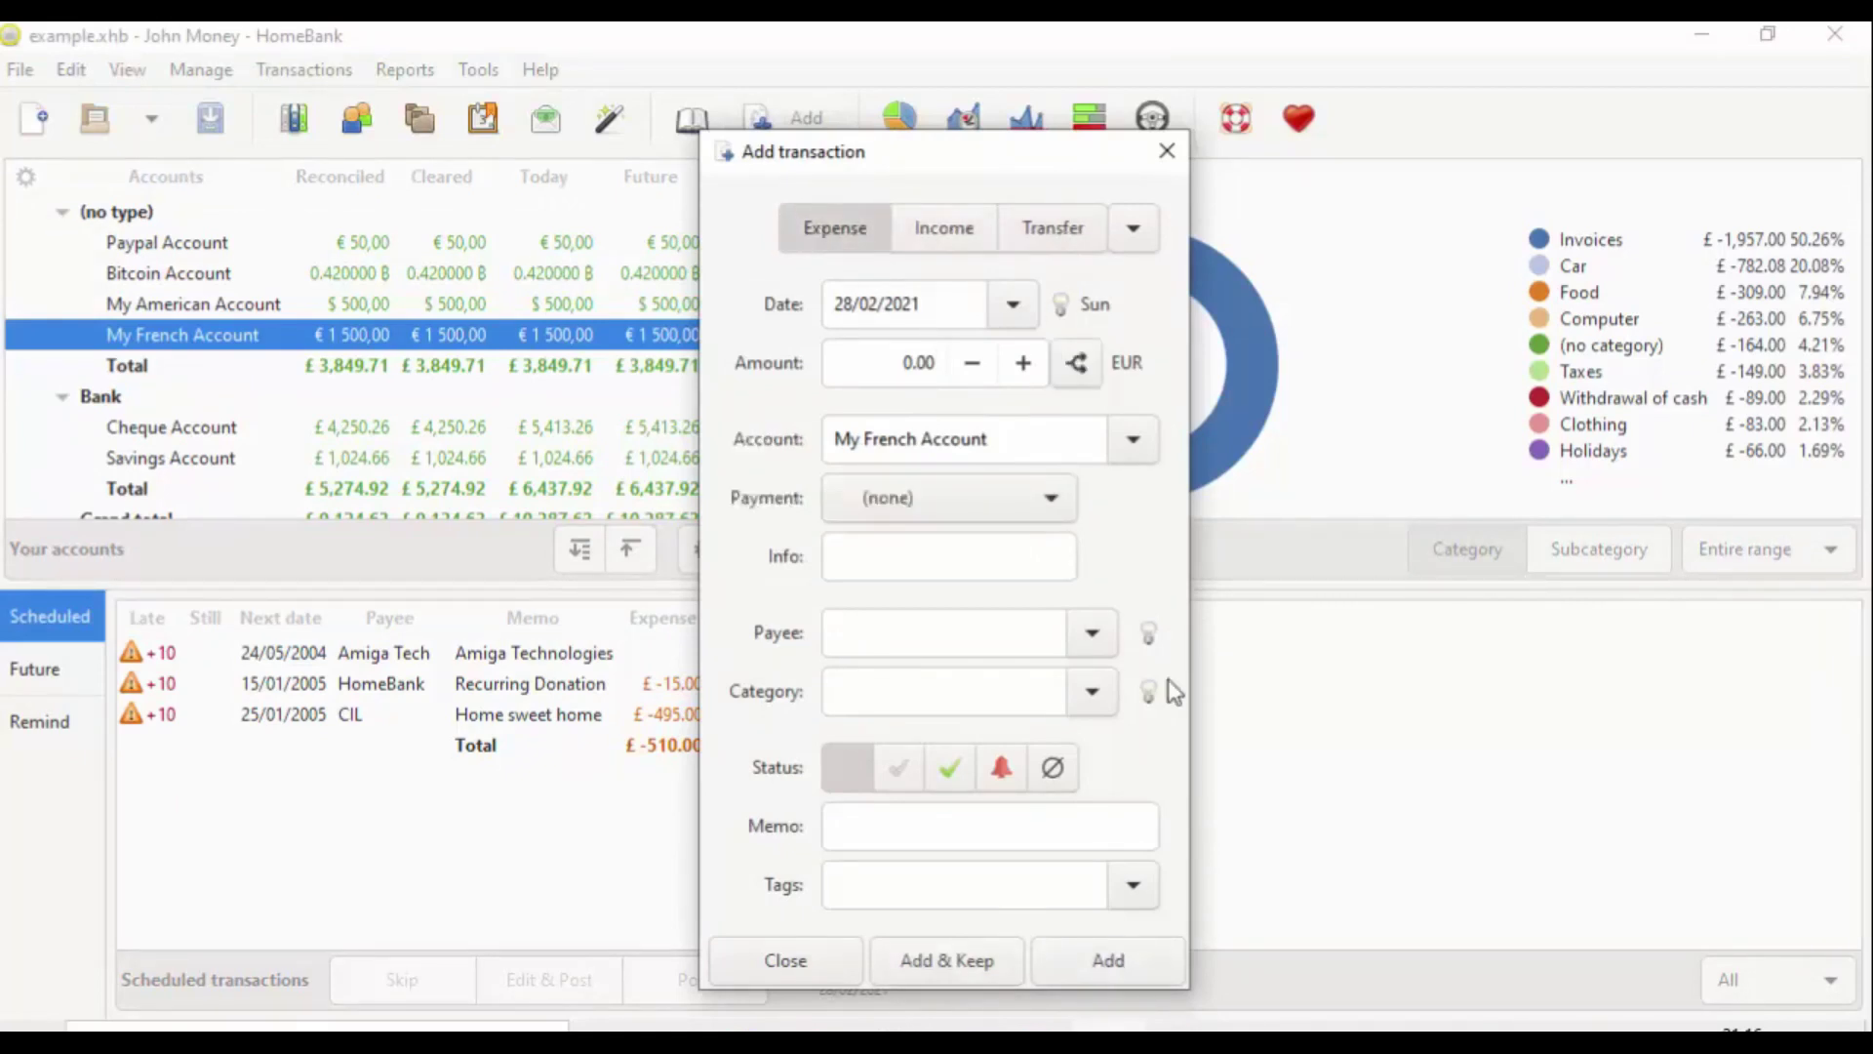
click(1044, 498)
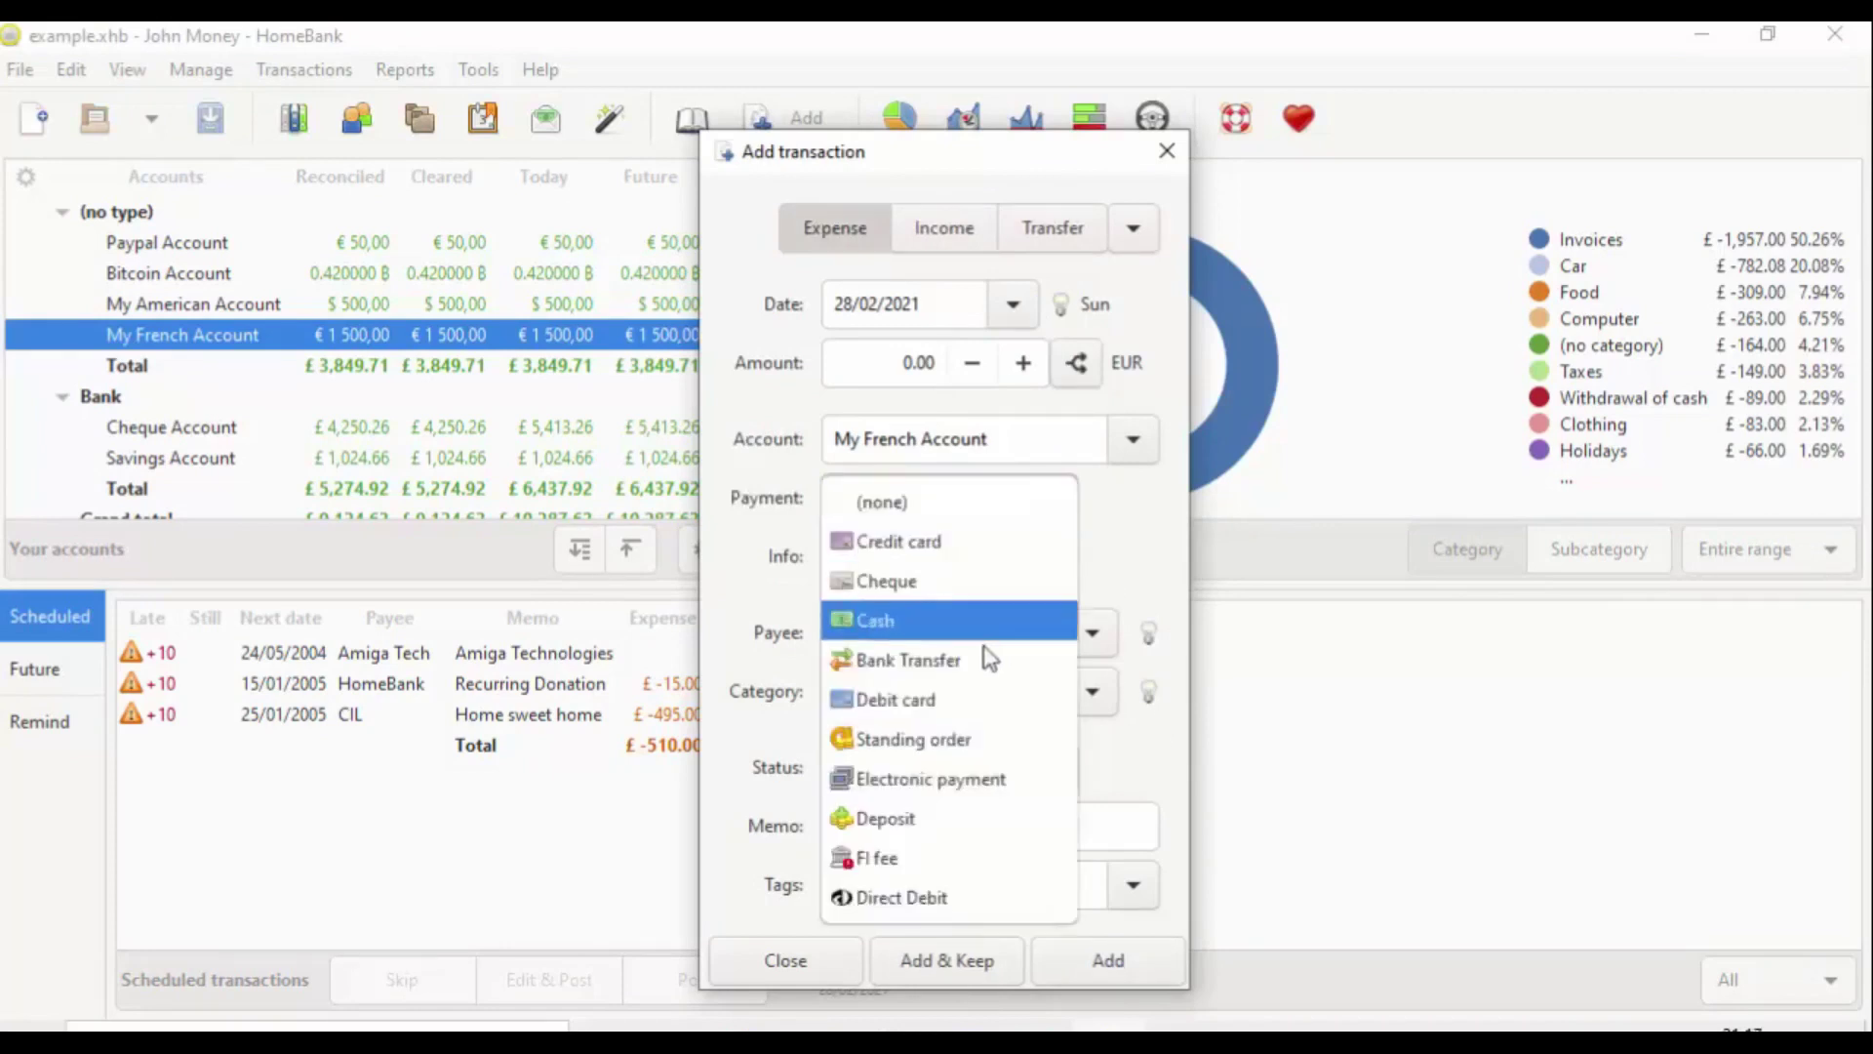
click(924, 897)
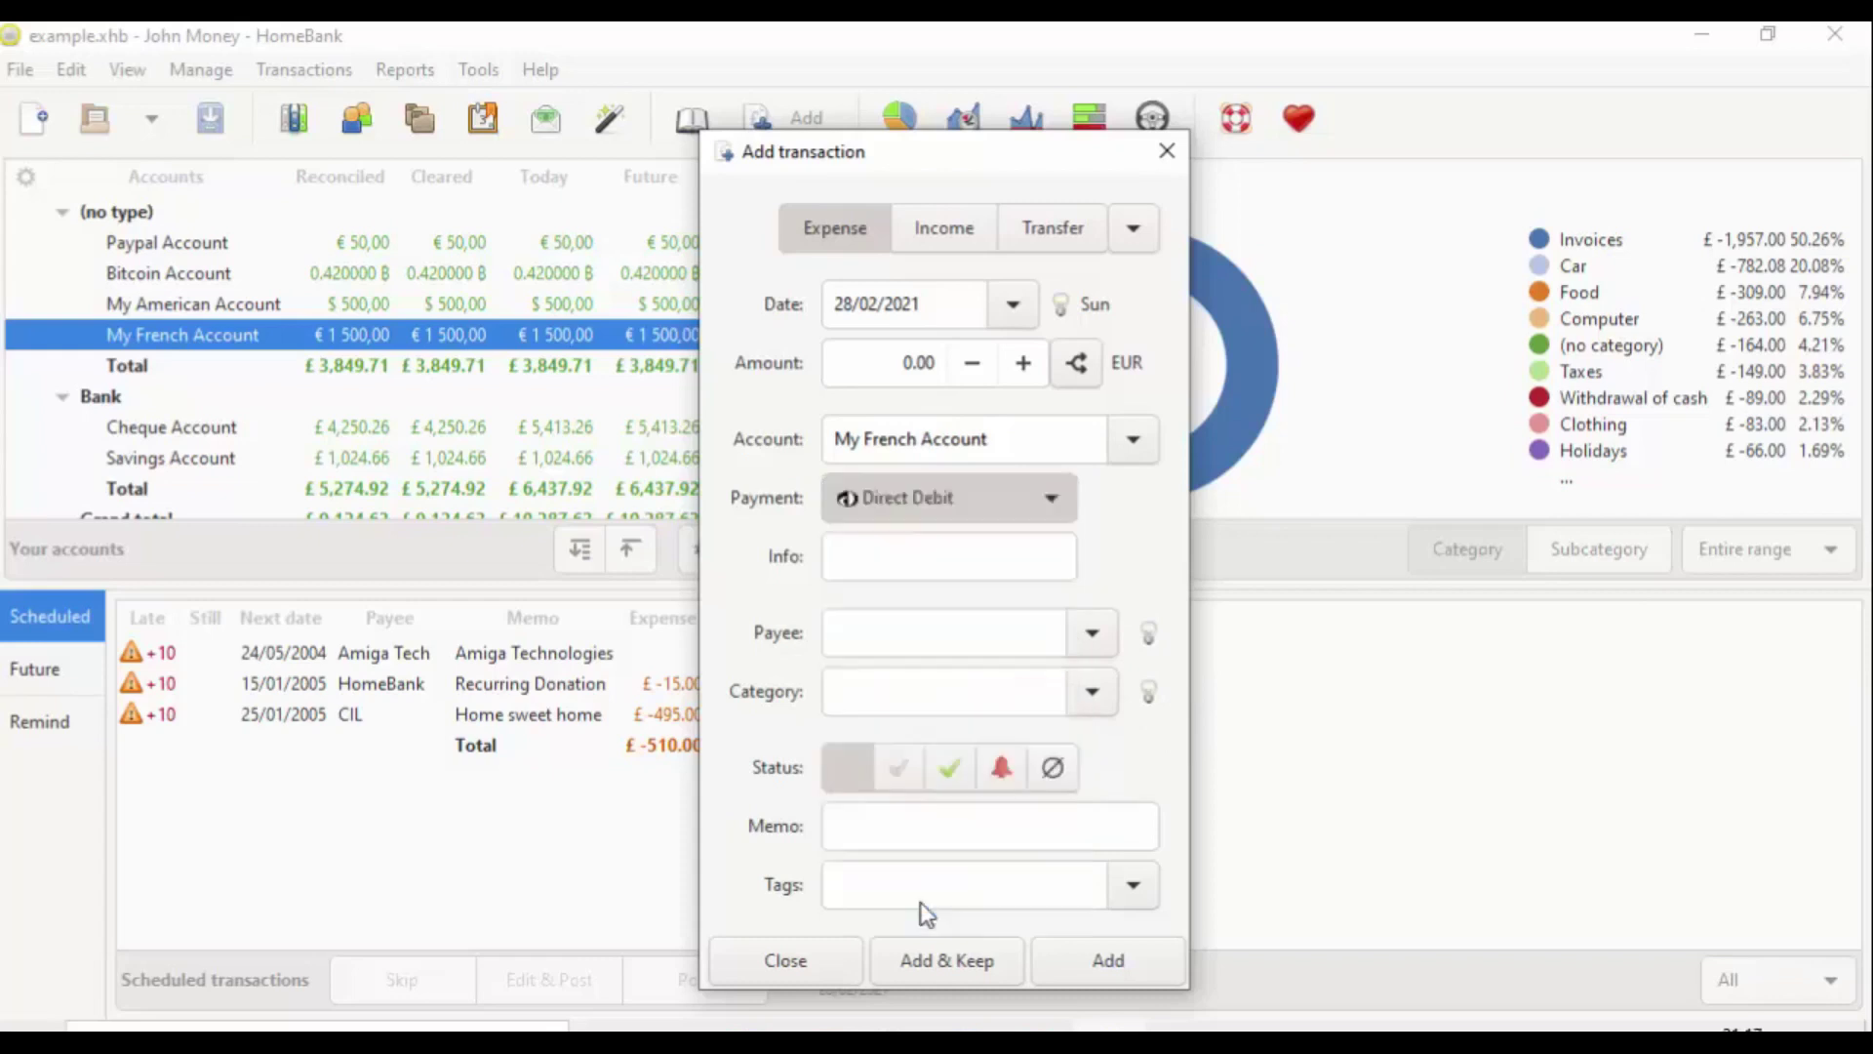
Set the expense amount to -20.00 EUR and the transaction date to 27/02/2021.
click(880, 363)
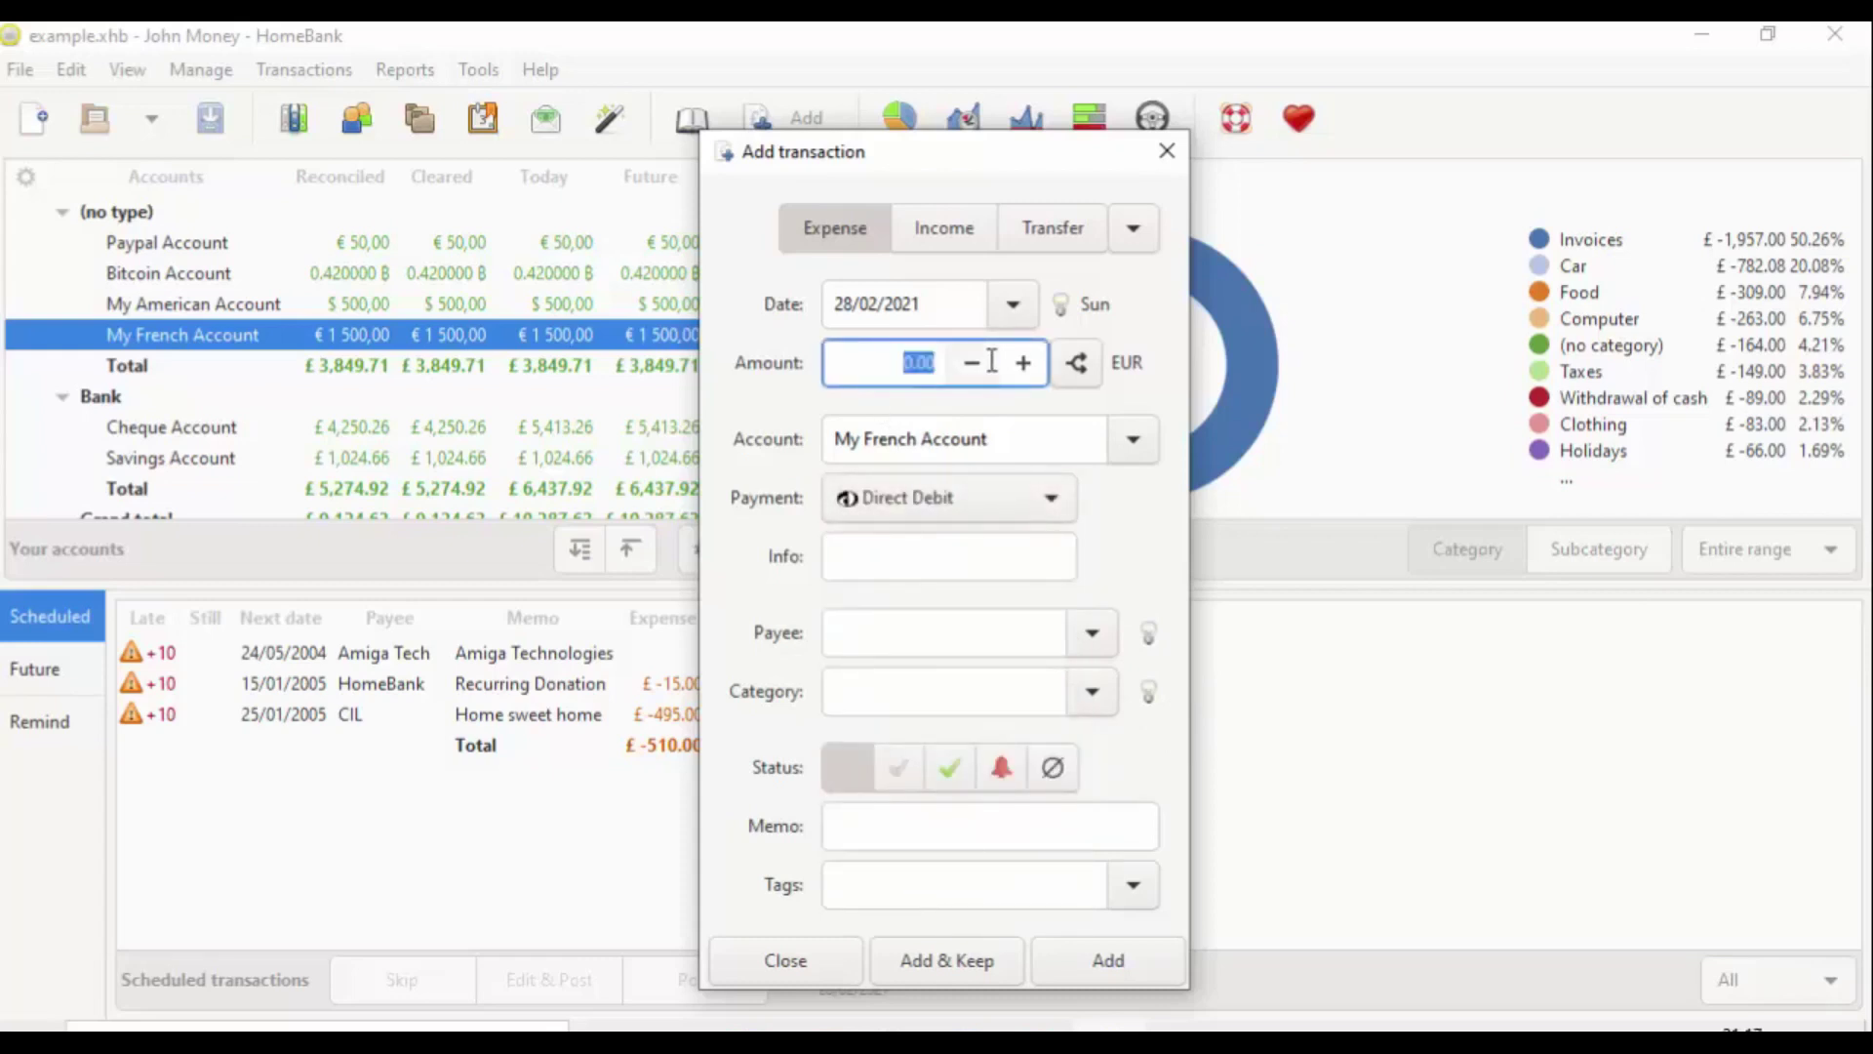
text(20.00)
key(Tab)
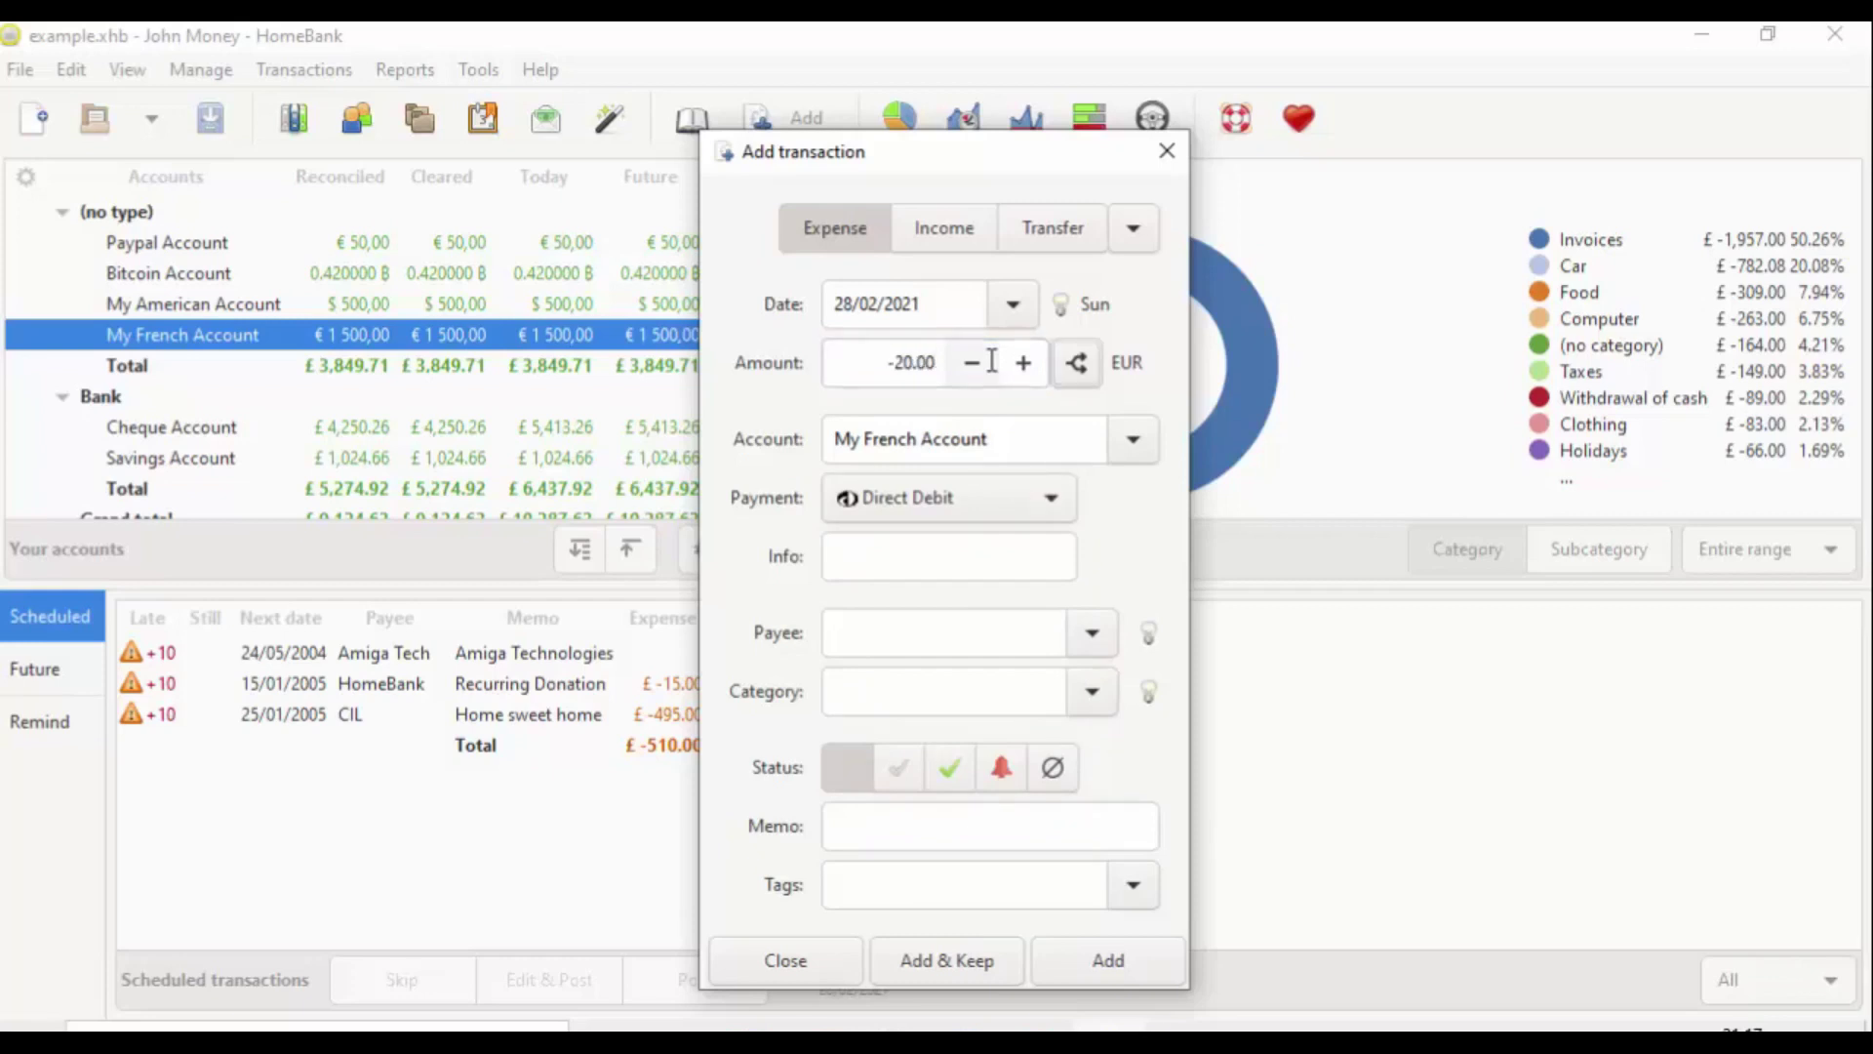
click(1014, 304)
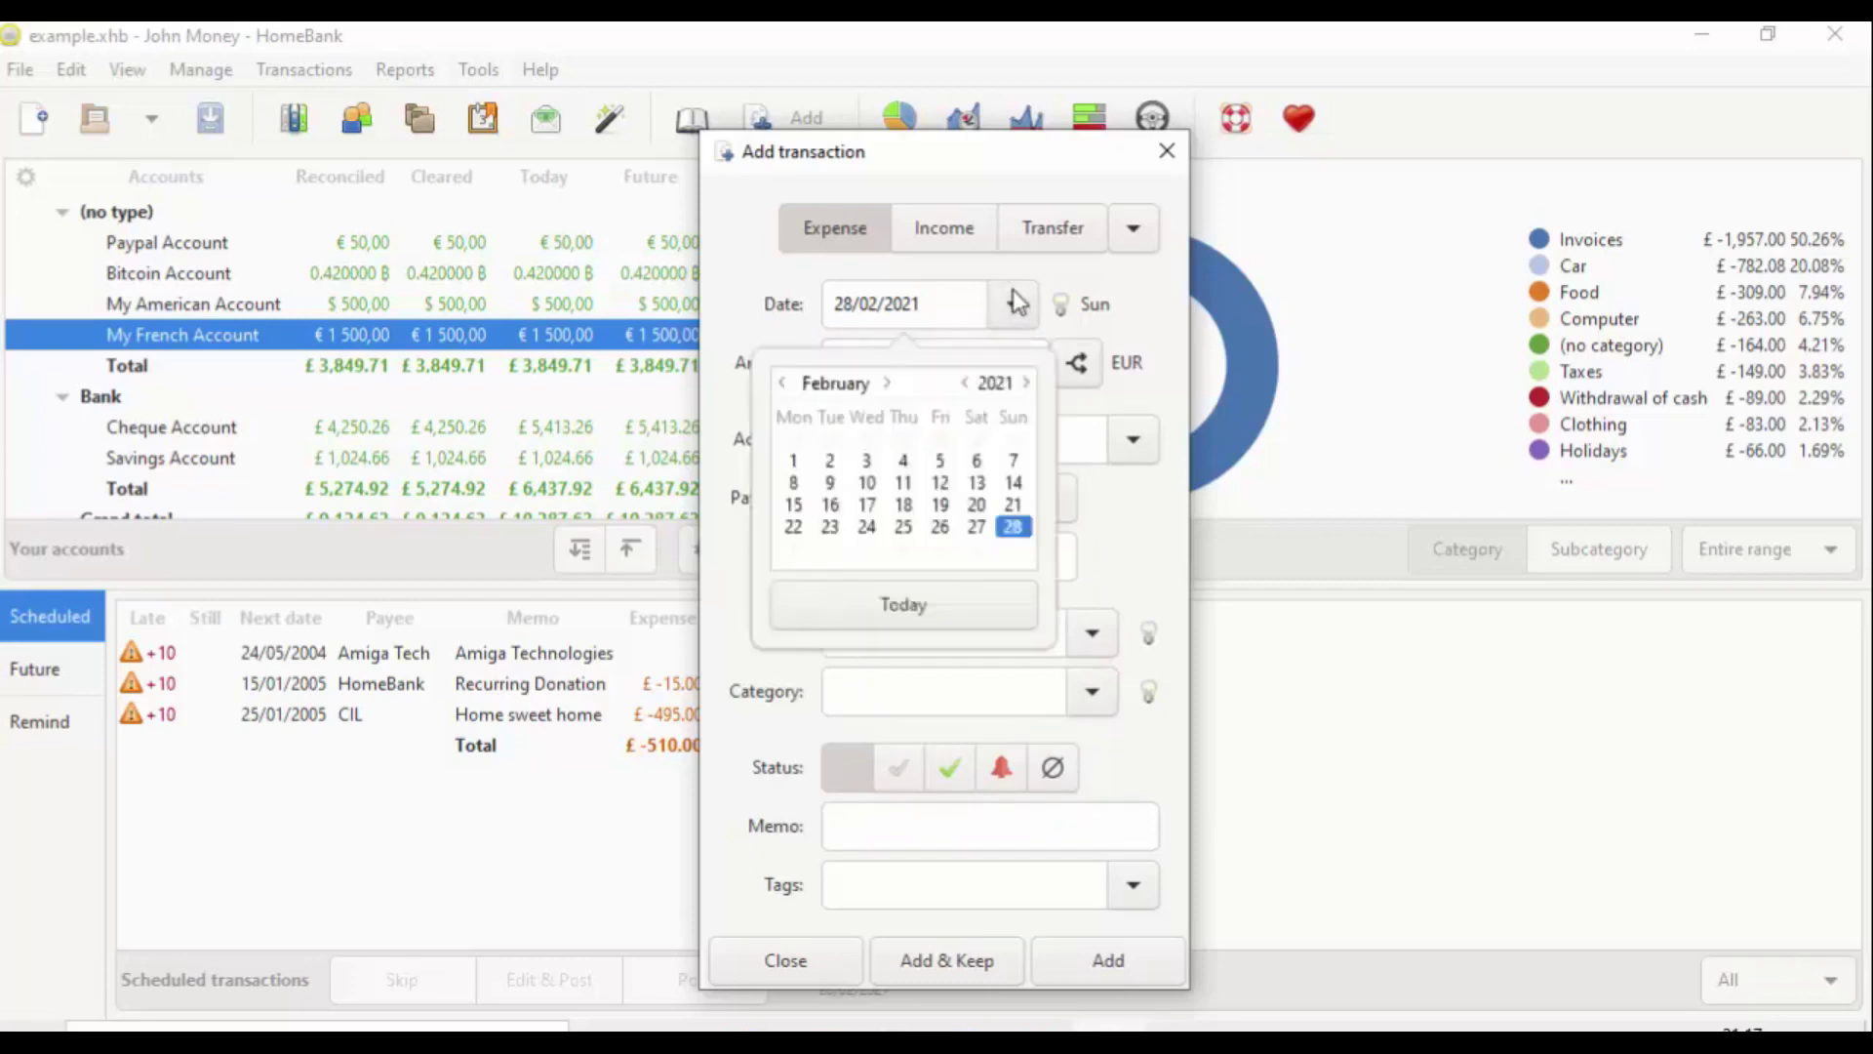
click(977, 528)
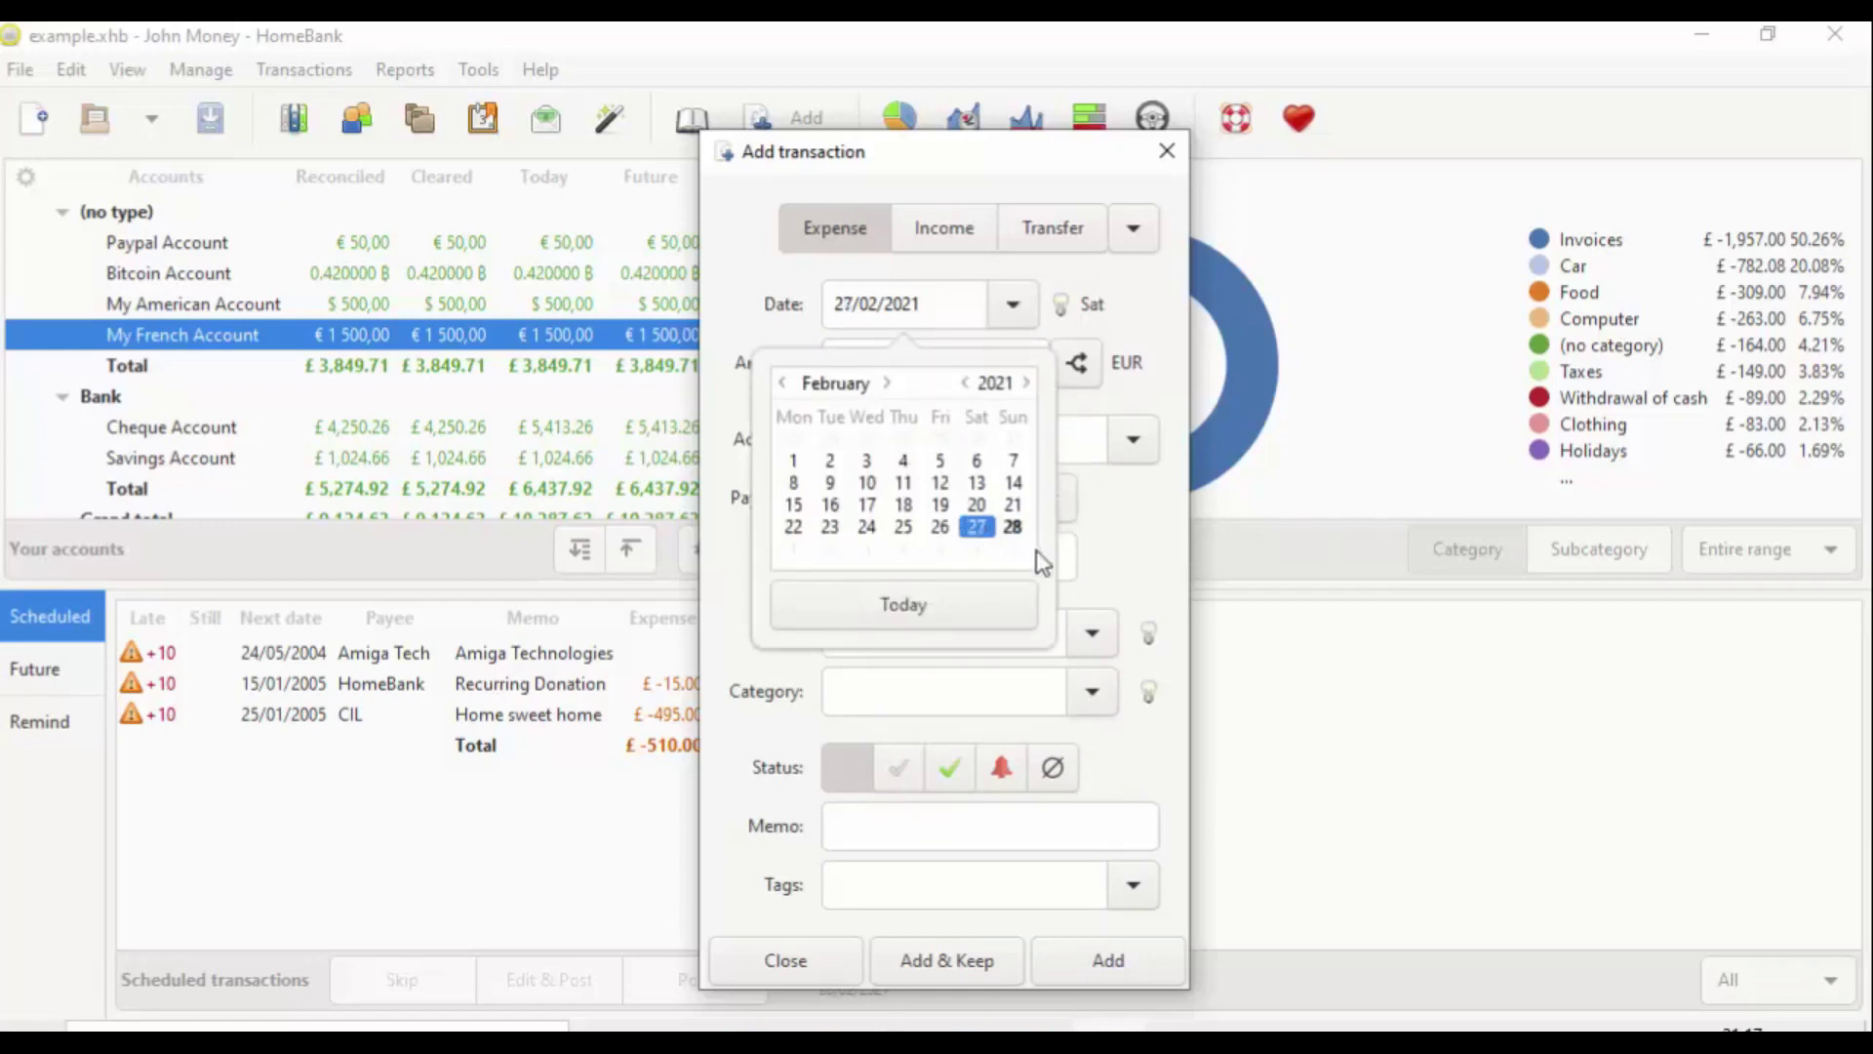
click(1156, 566)
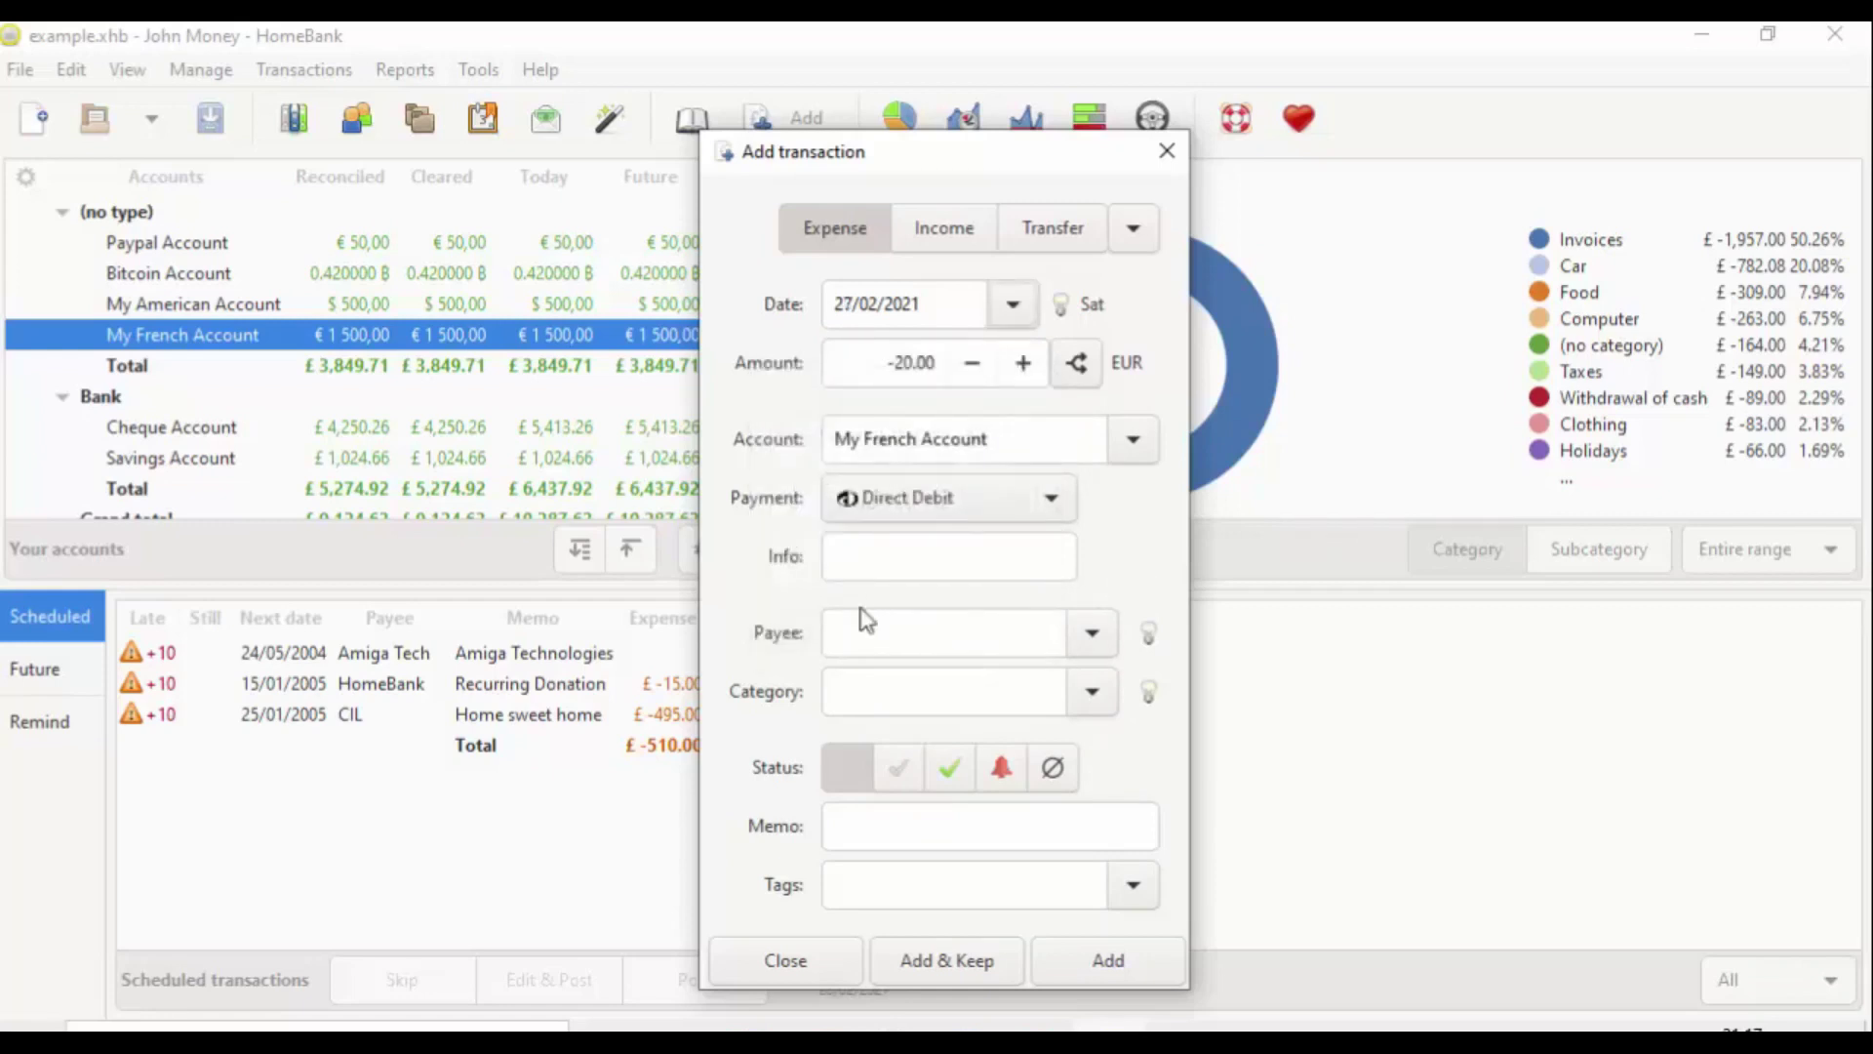
Choose France Telecom as the payee and Invoices:Telephone as the category of the expense.
click(1083, 636)
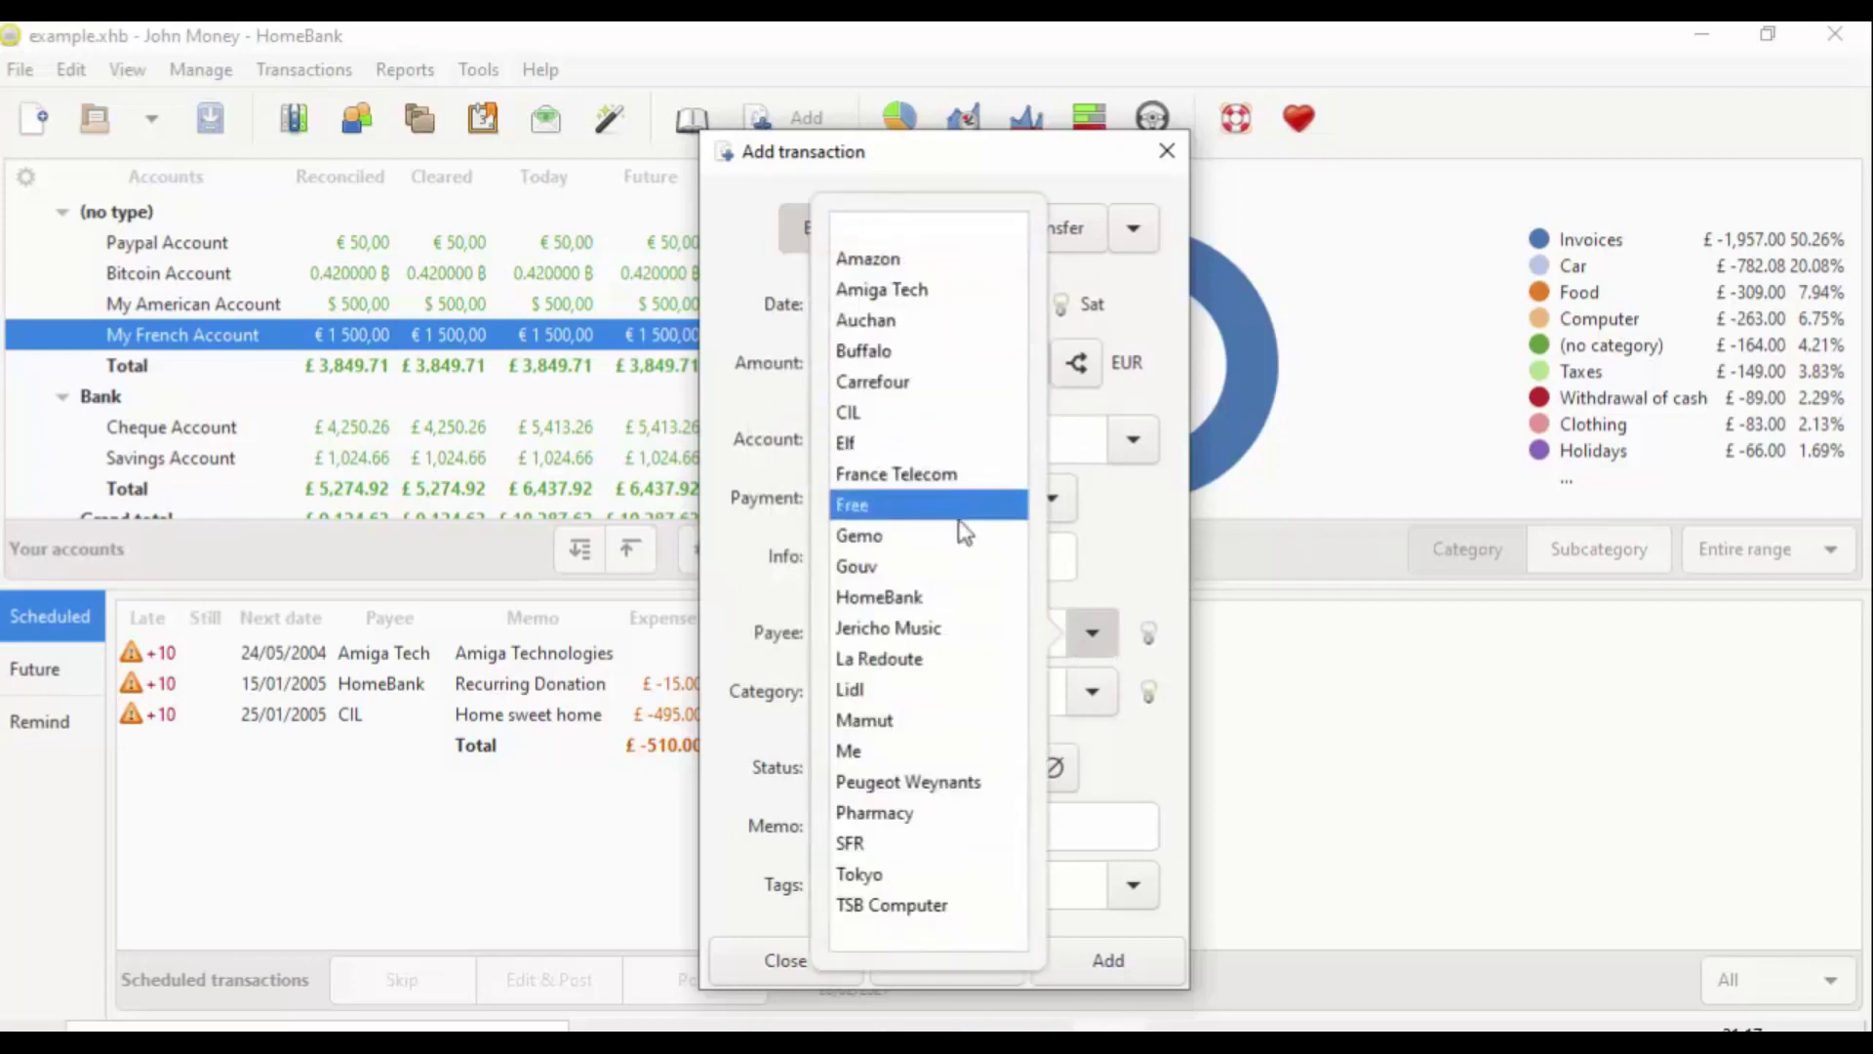
click(907, 486)
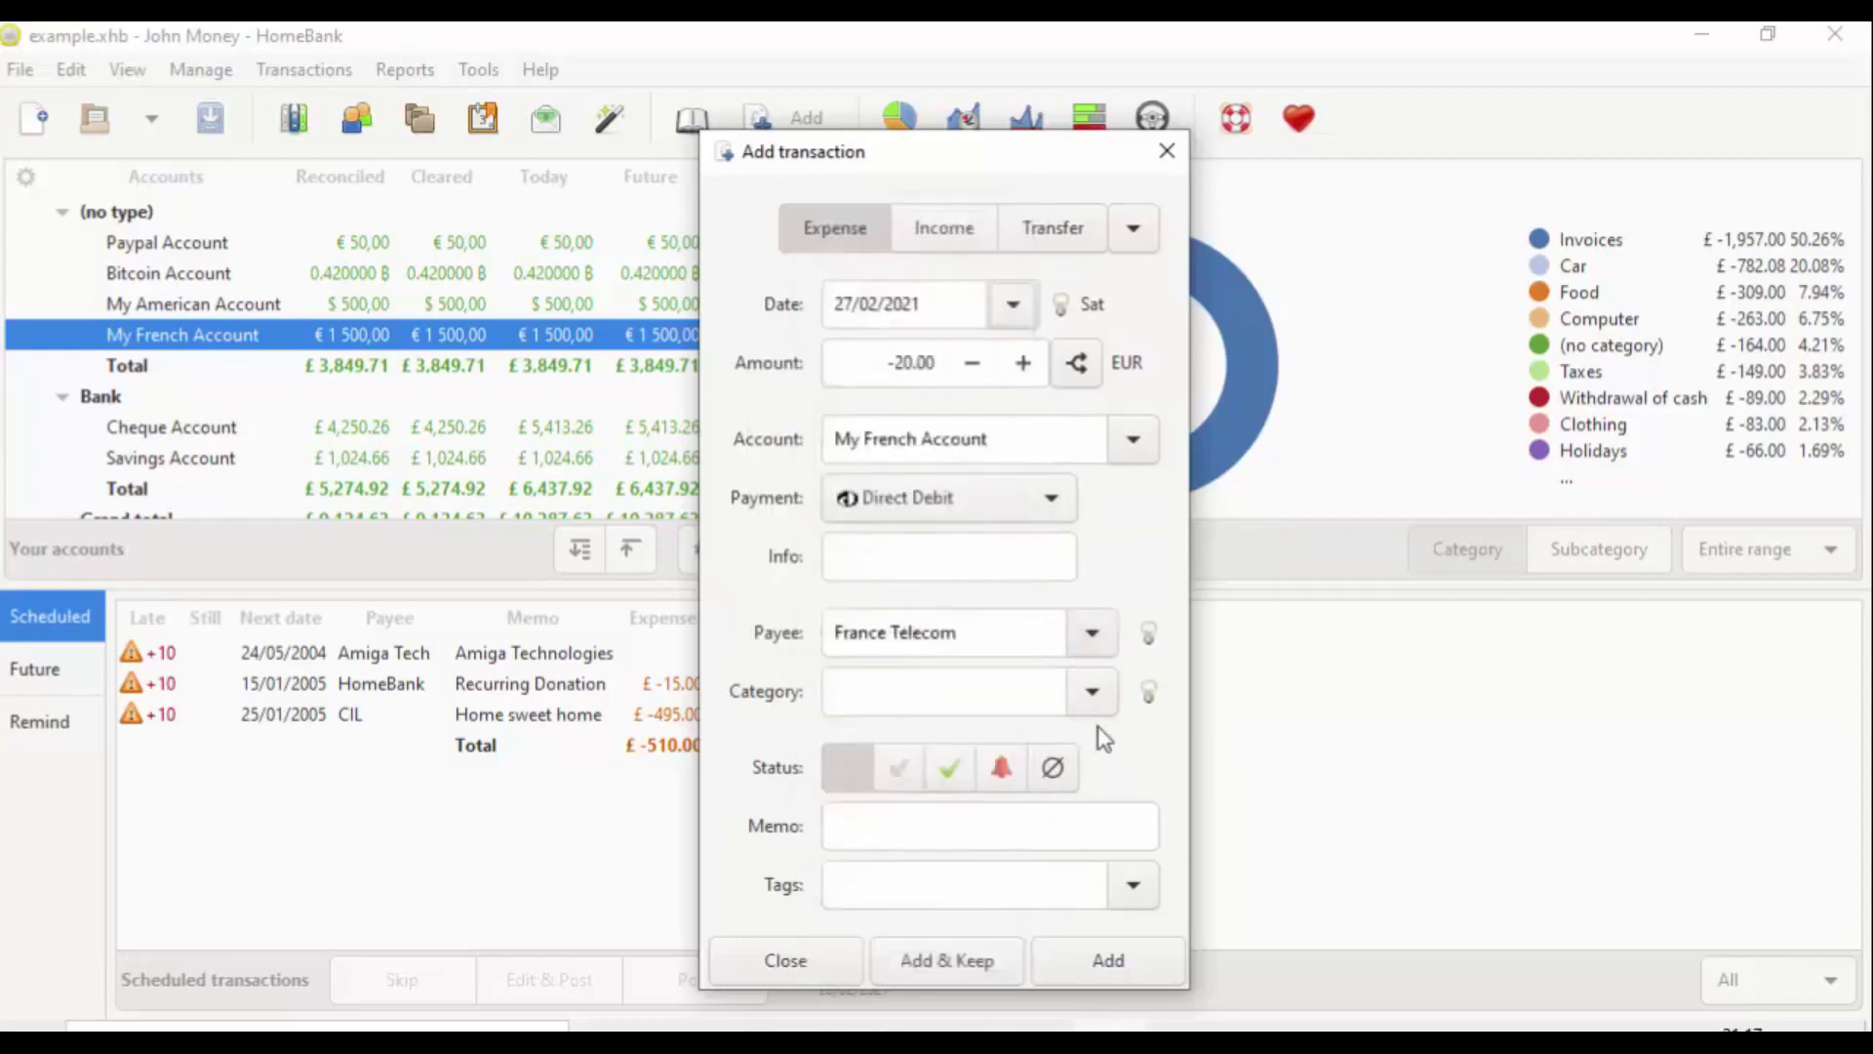
click(1093, 695)
scroll(937, 781, down, 3)
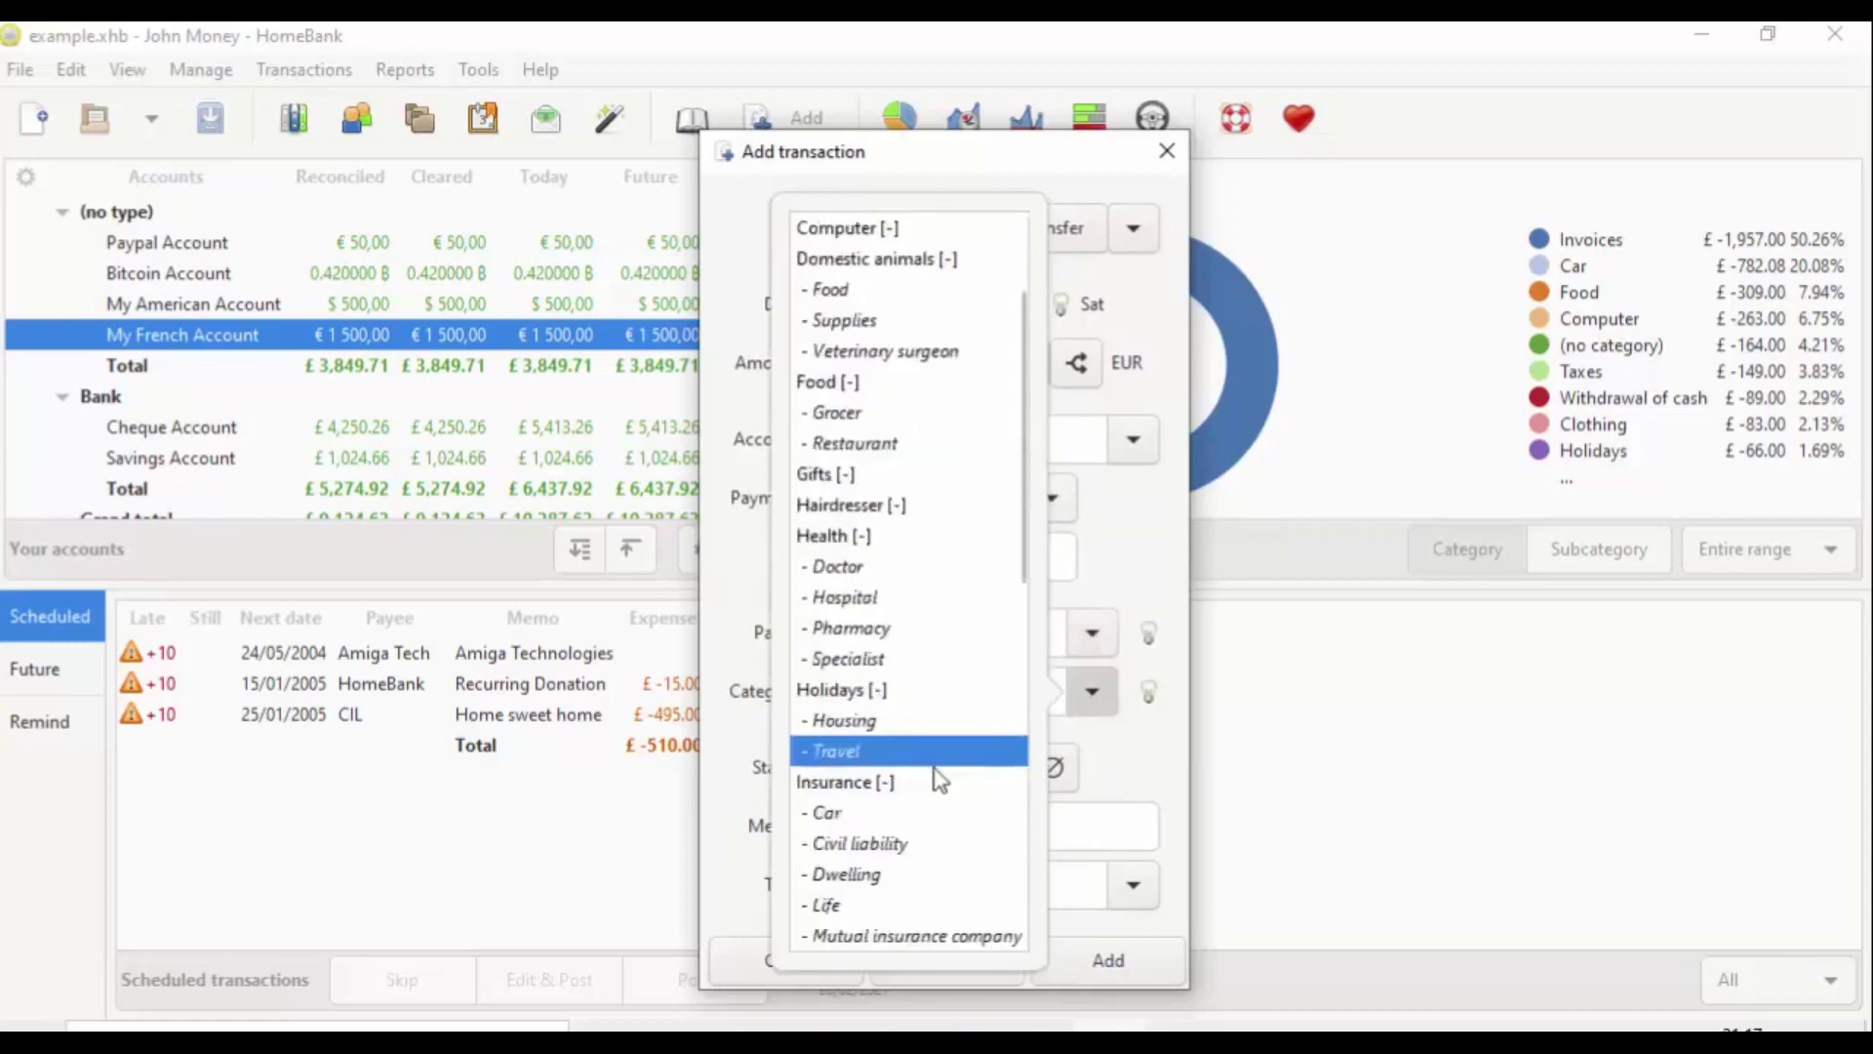
scroll(934, 780, down, 3)
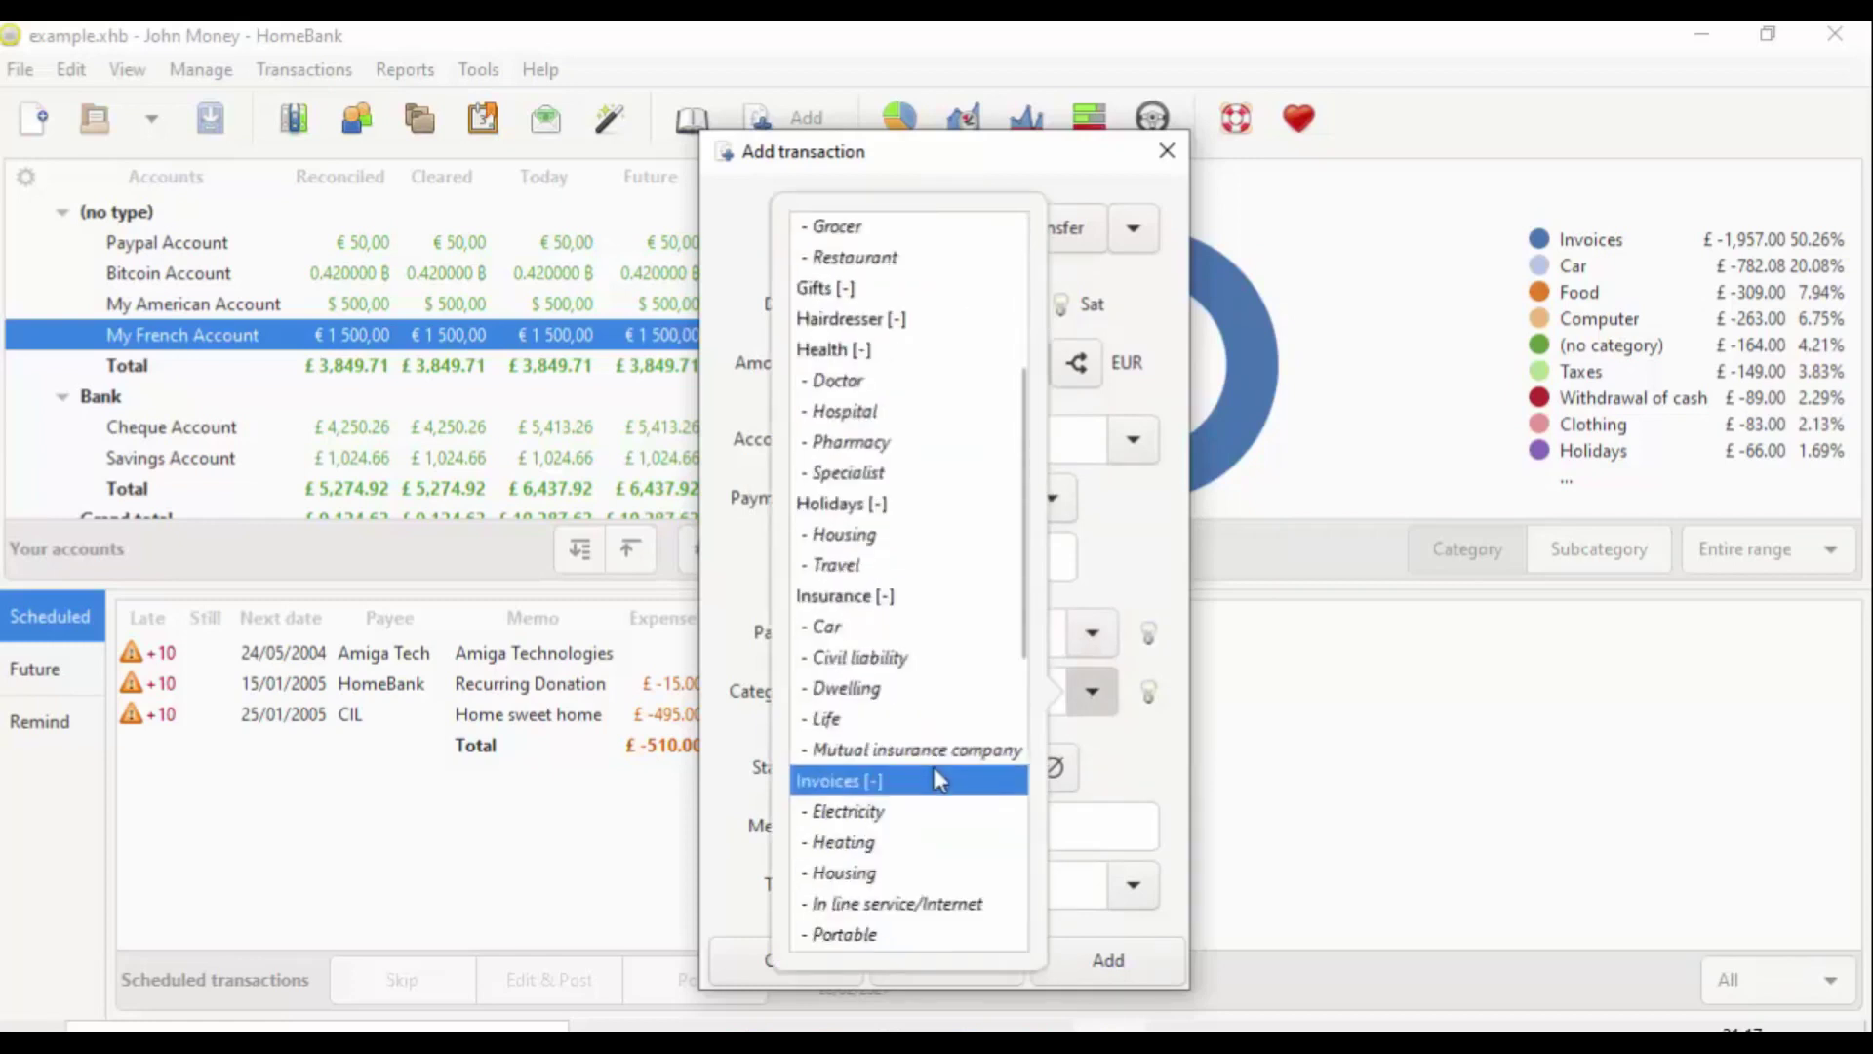
click(861, 788)
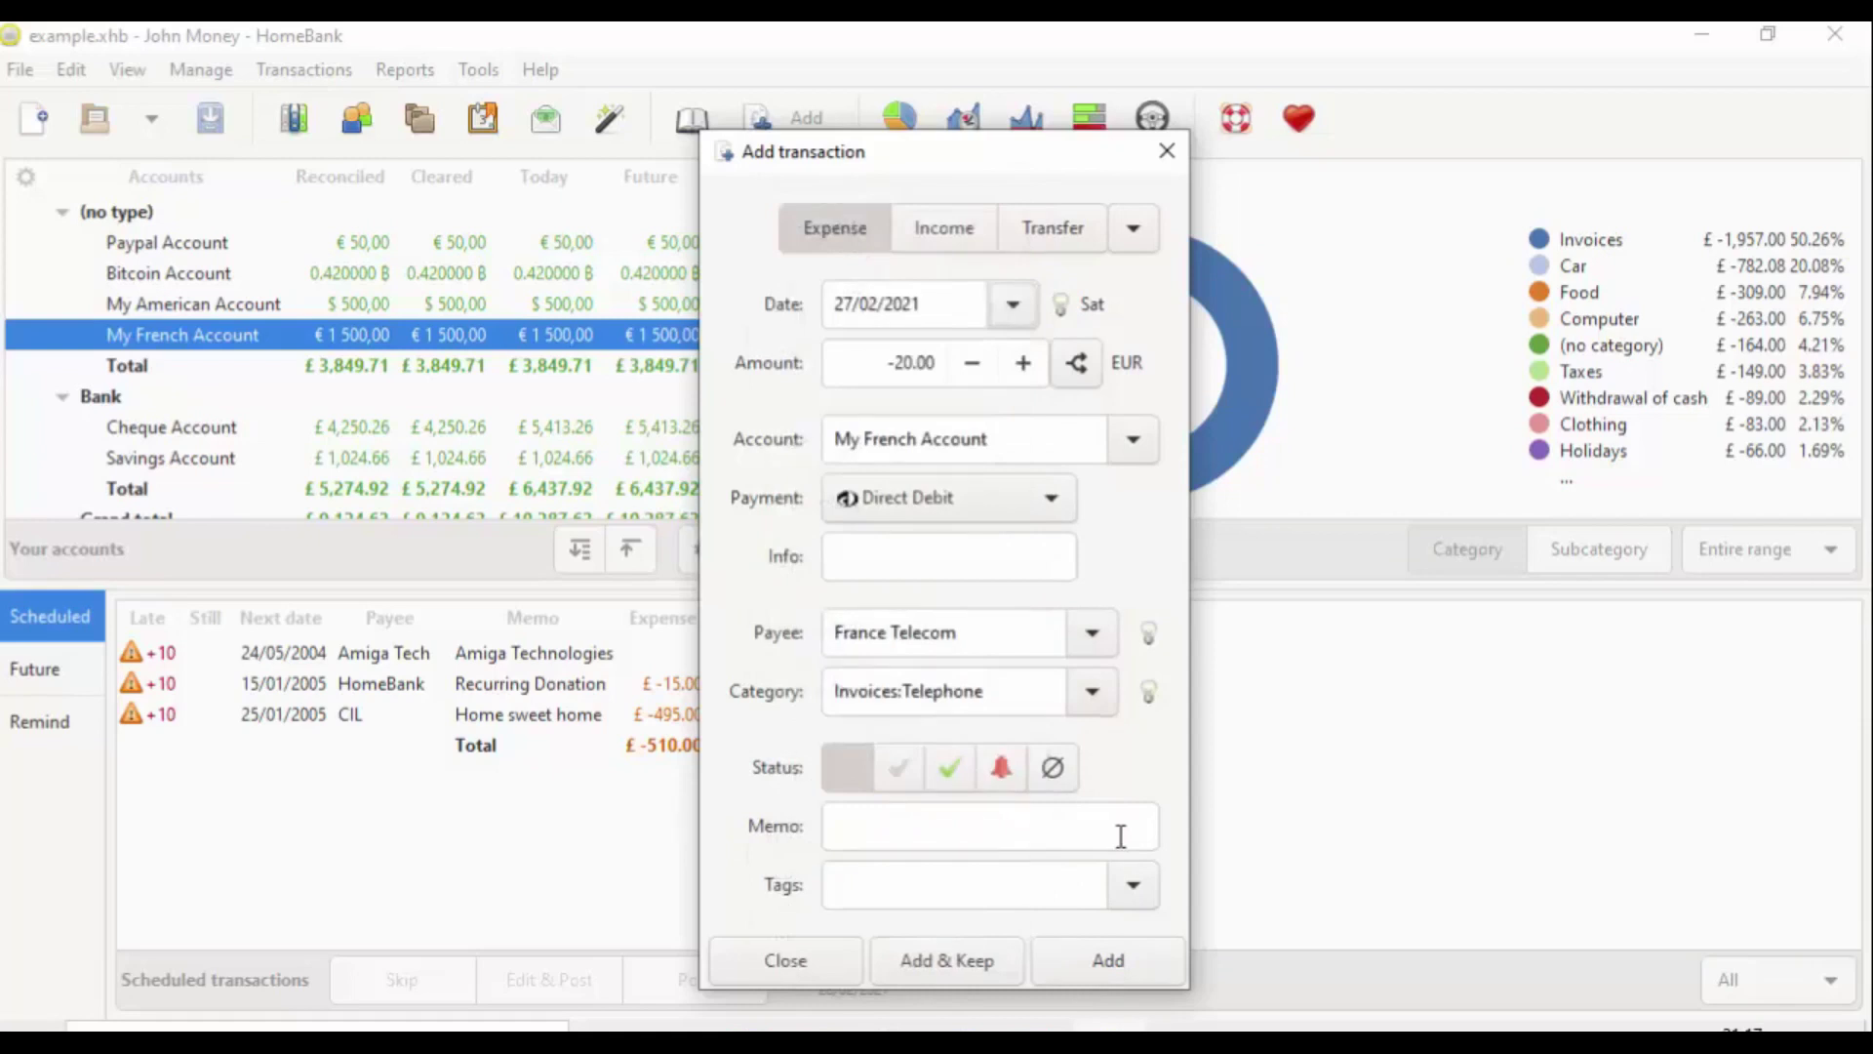
Check the Memo, Tags and Info fields without filling them in, add the expense, and close the transaction form.
click(891, 839)
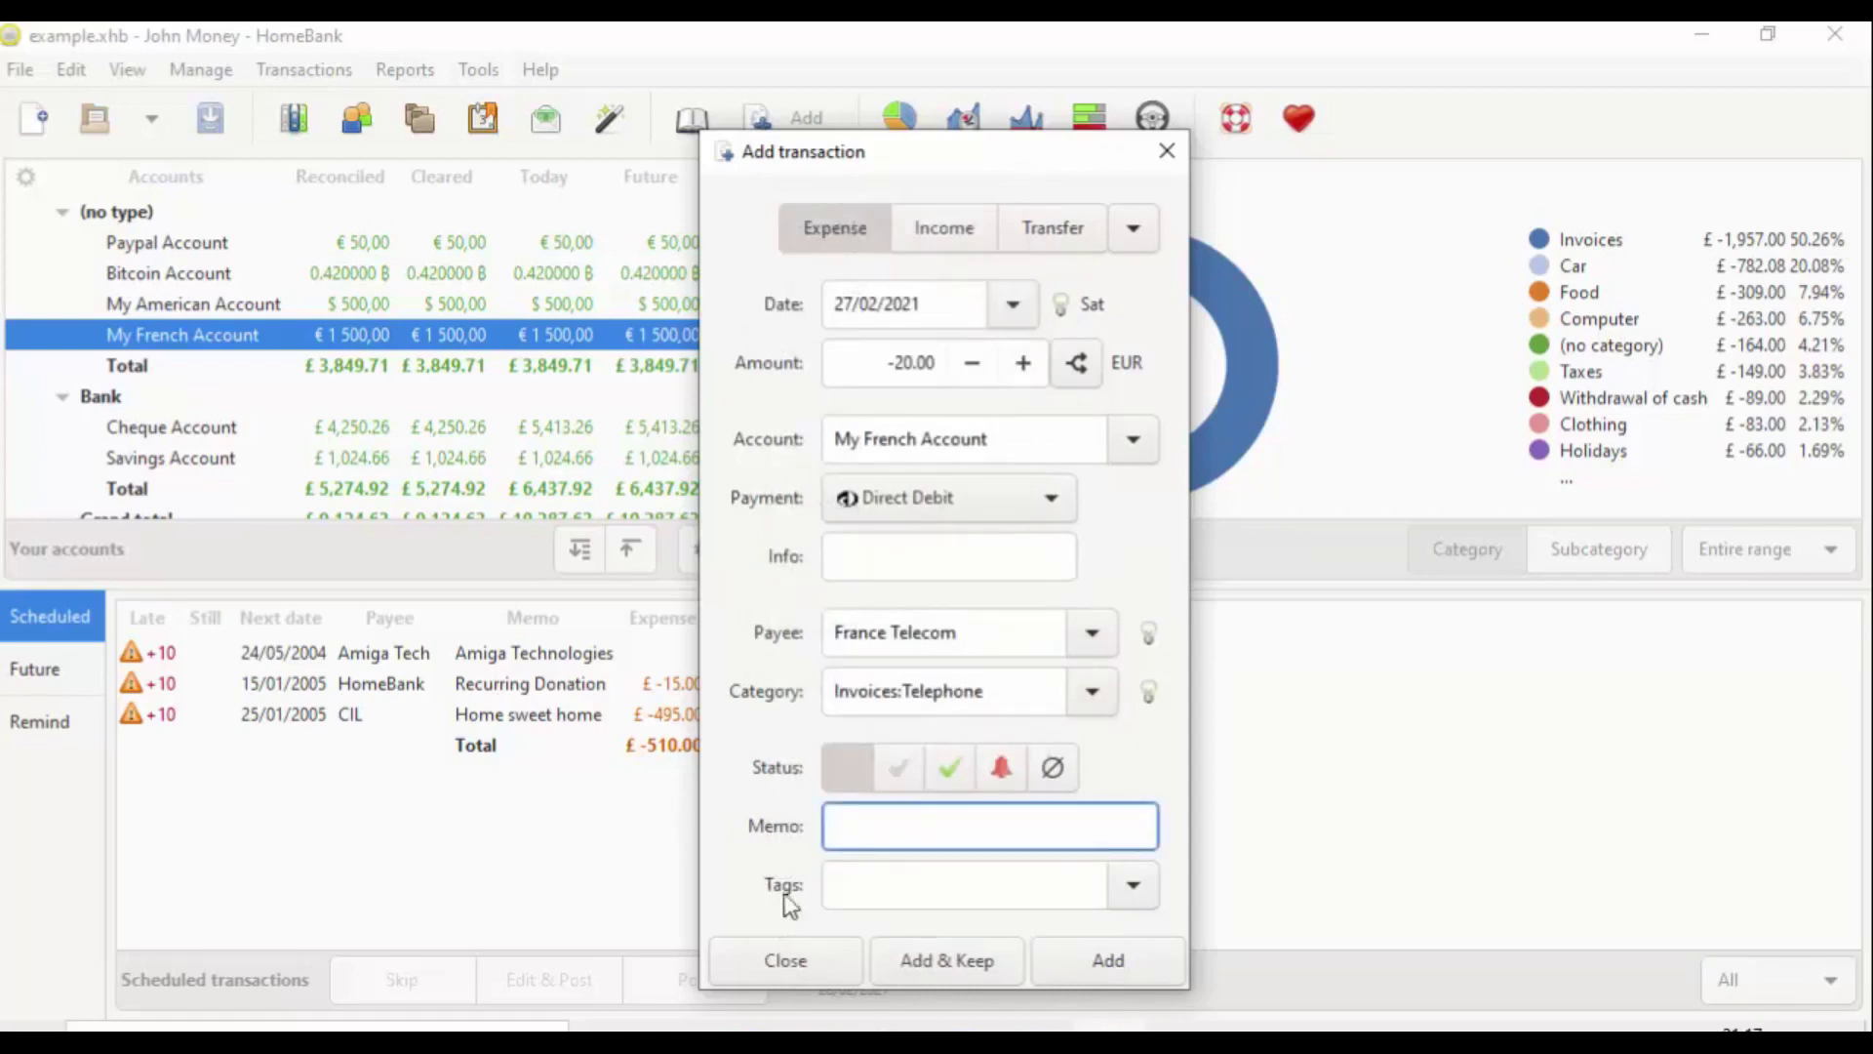
click(1133, 886)
click(891, 885)
click(917, 567)
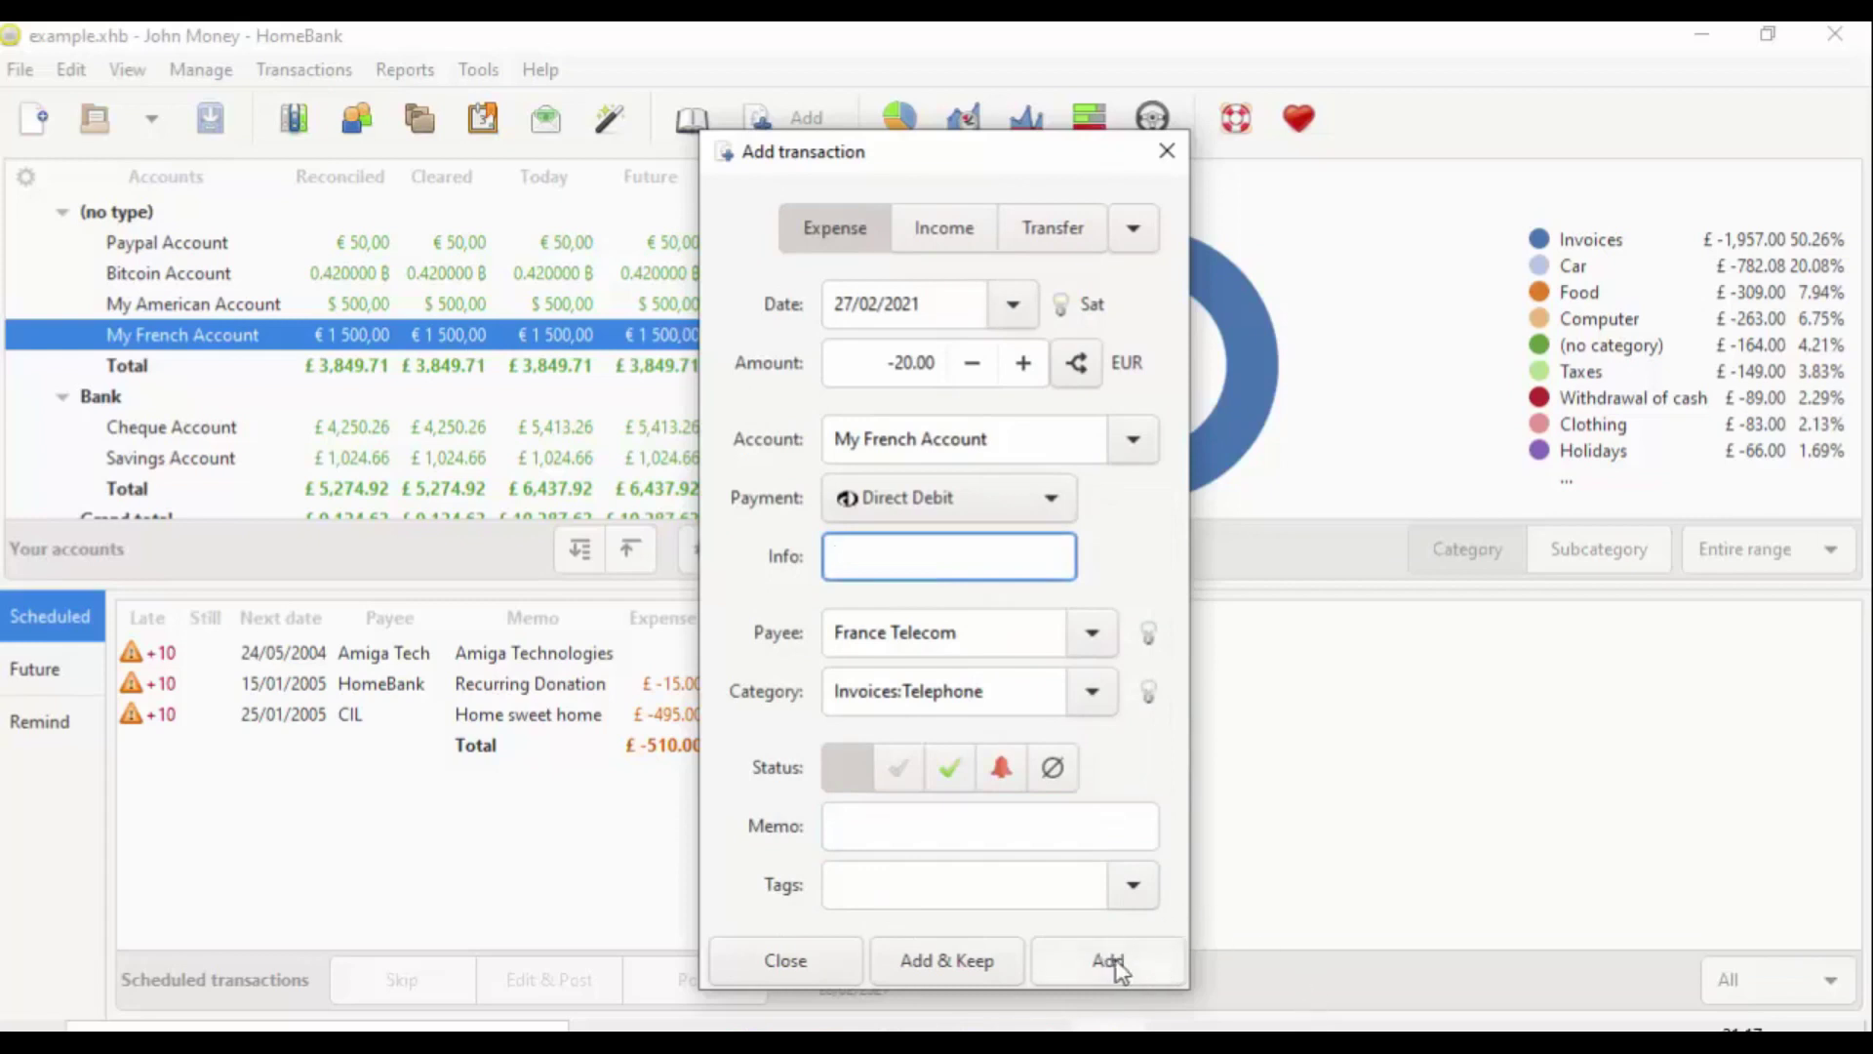
click(1149, 956)
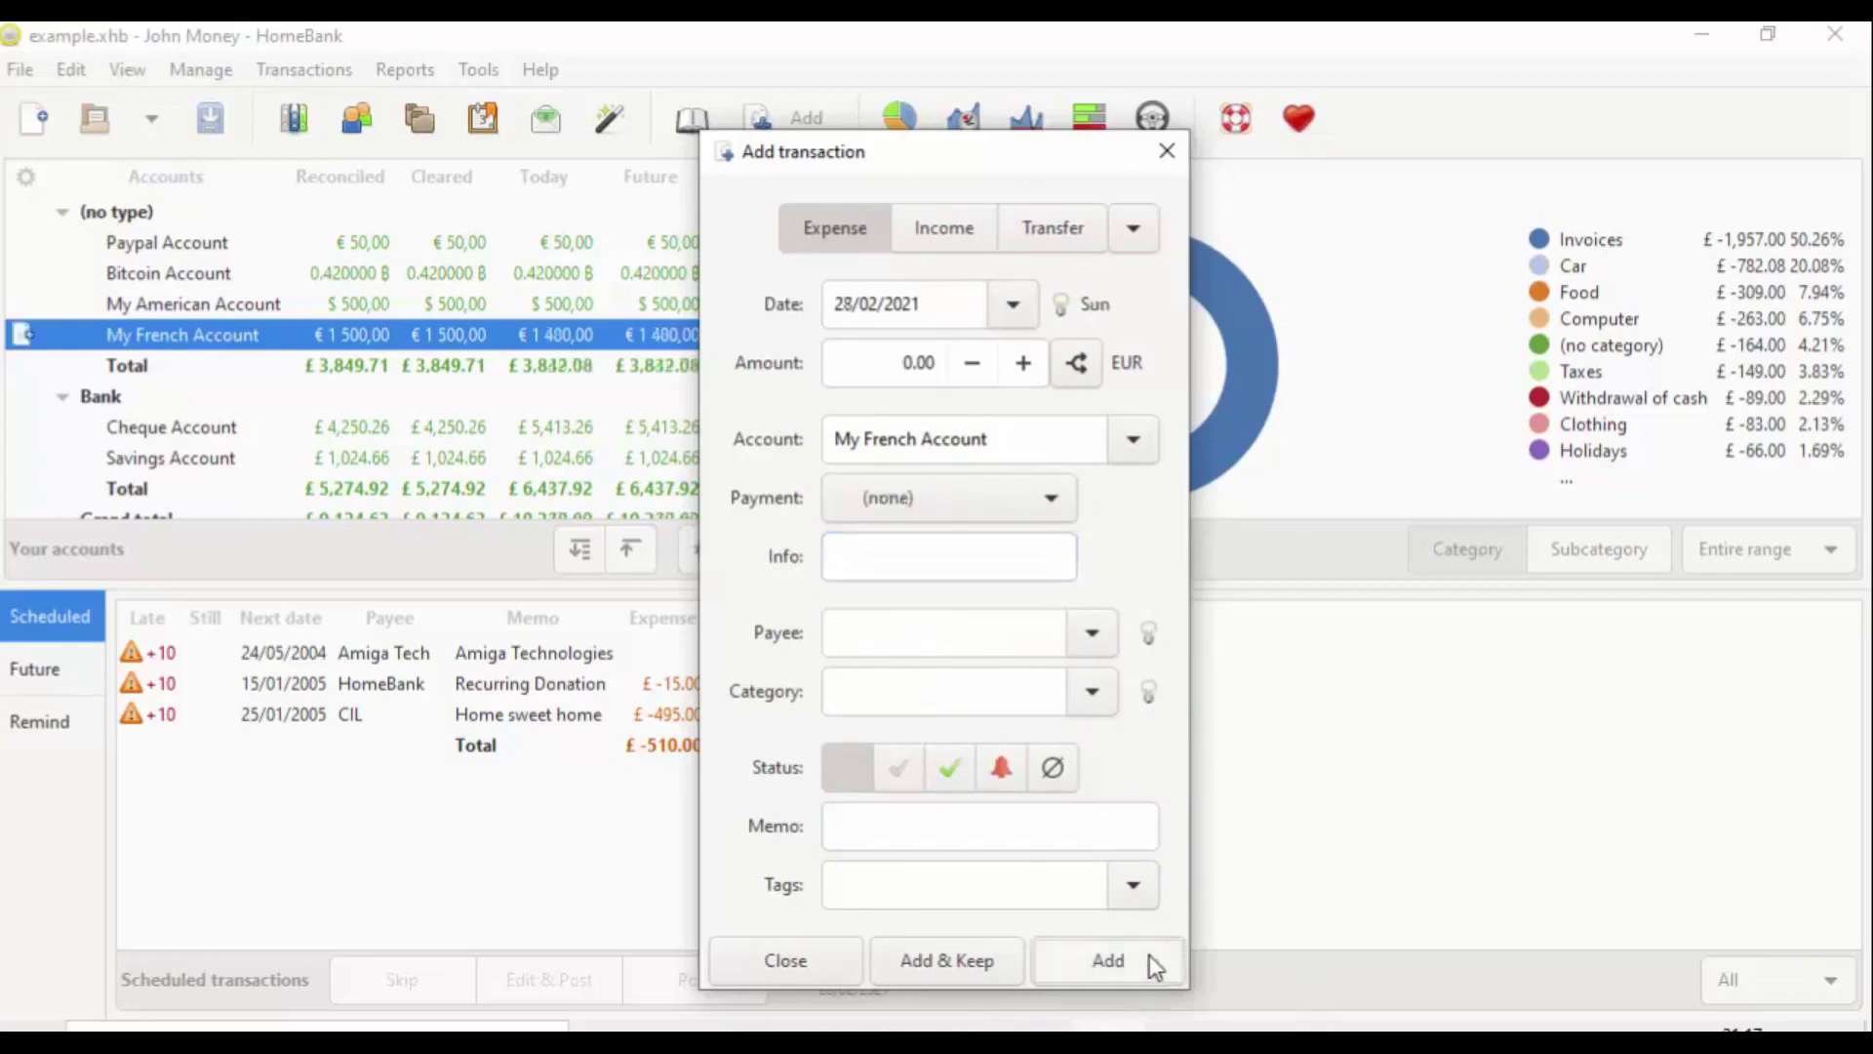
click(781, 961)
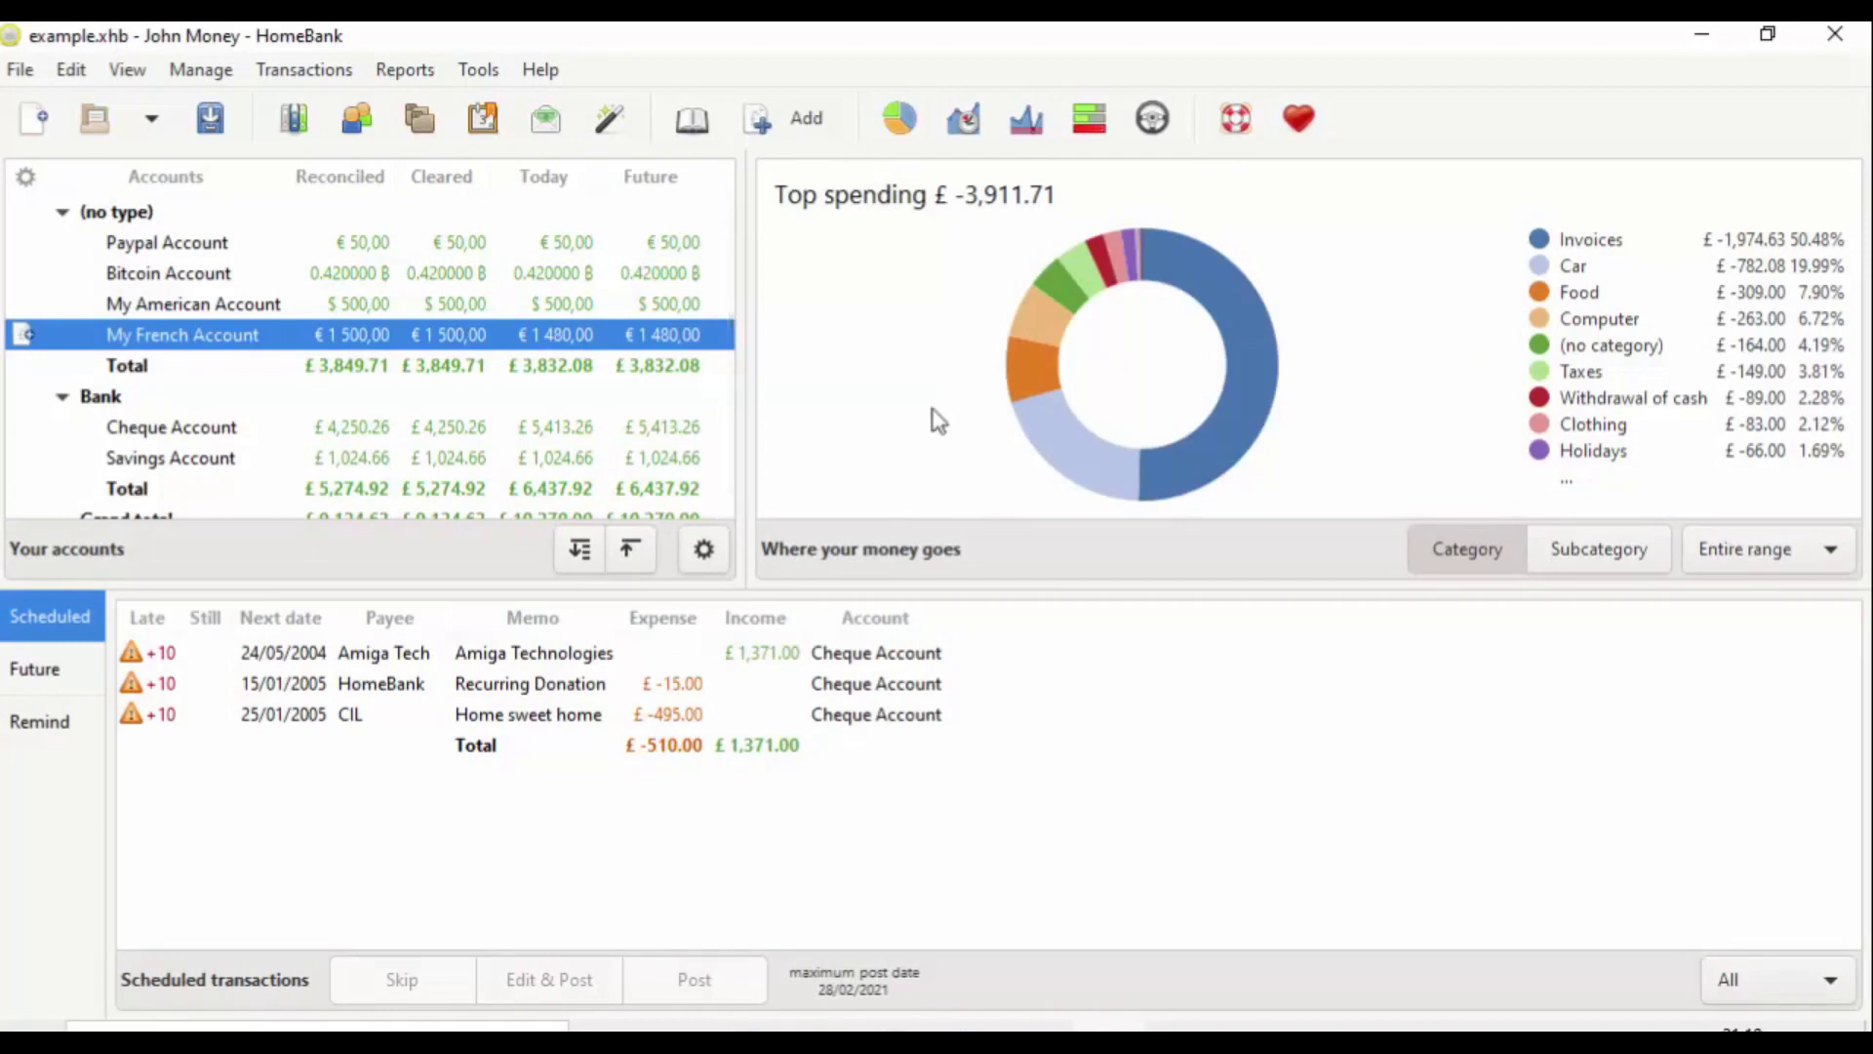
View the Balance report for My French Account and close it.
click(409, 71)
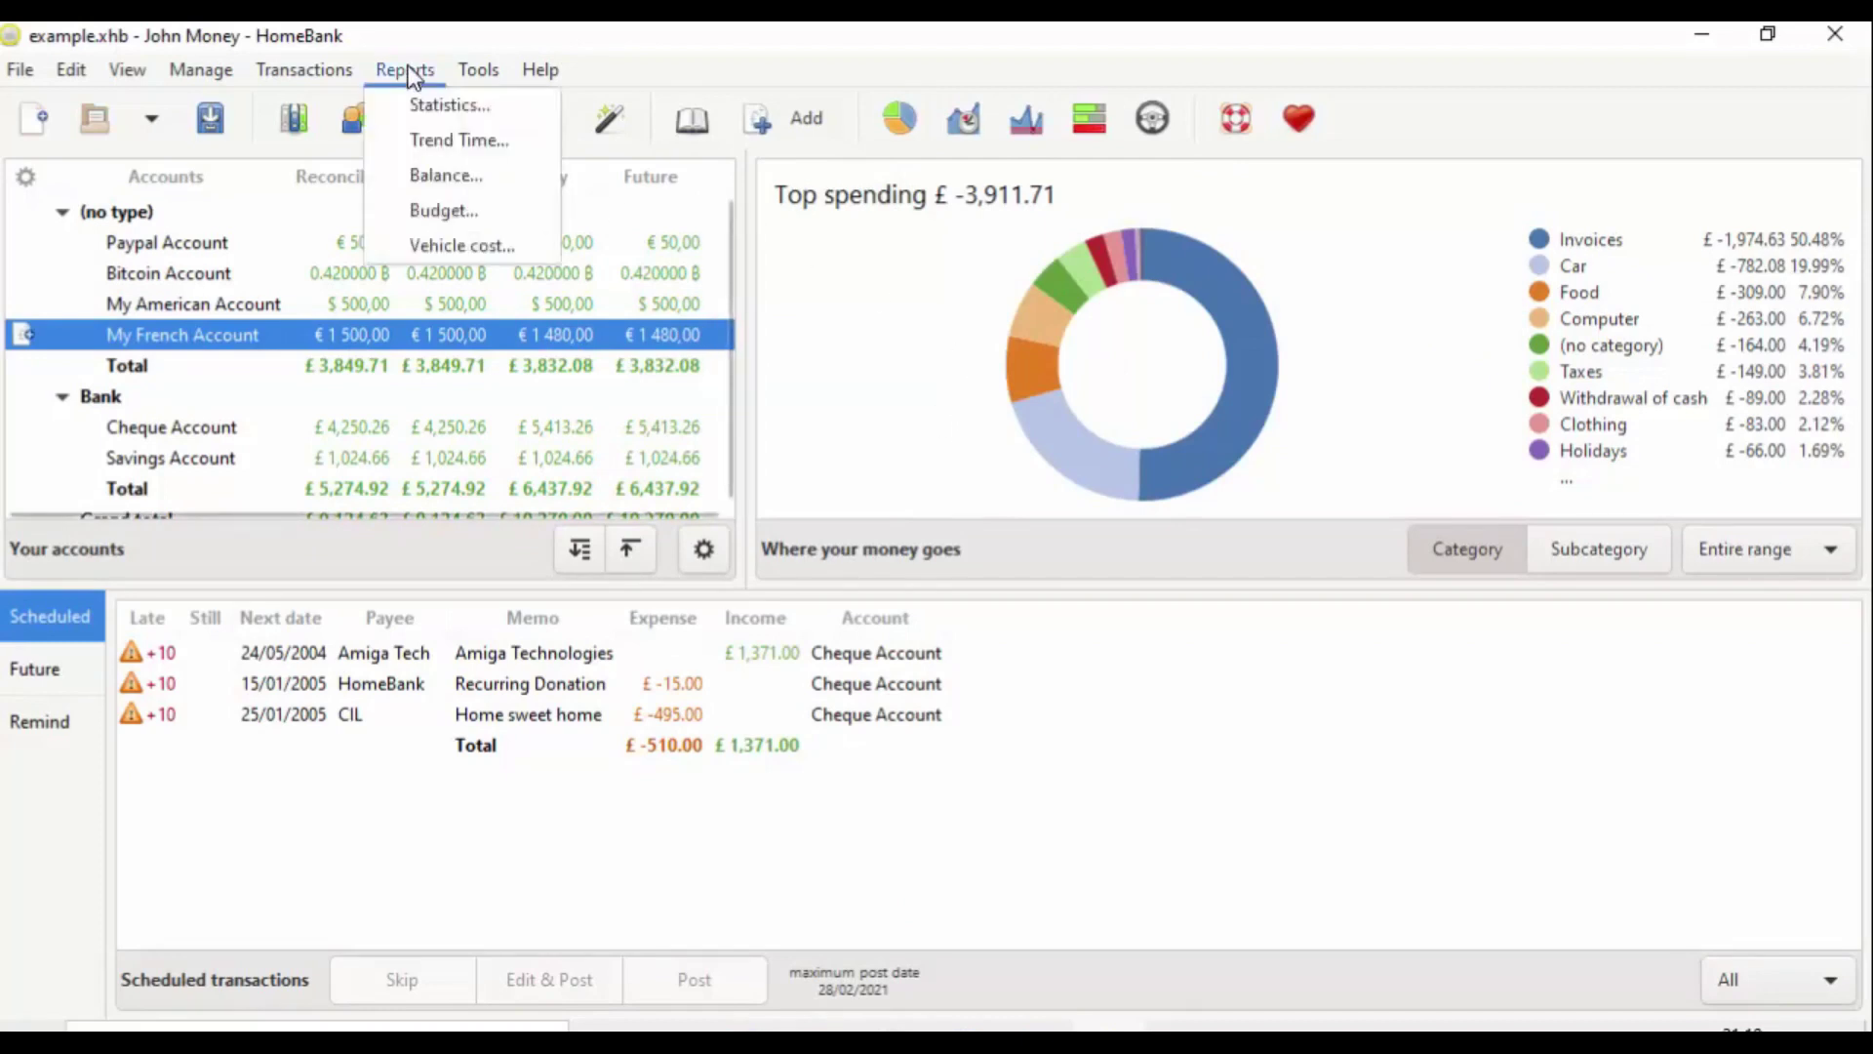
click(430, 184)
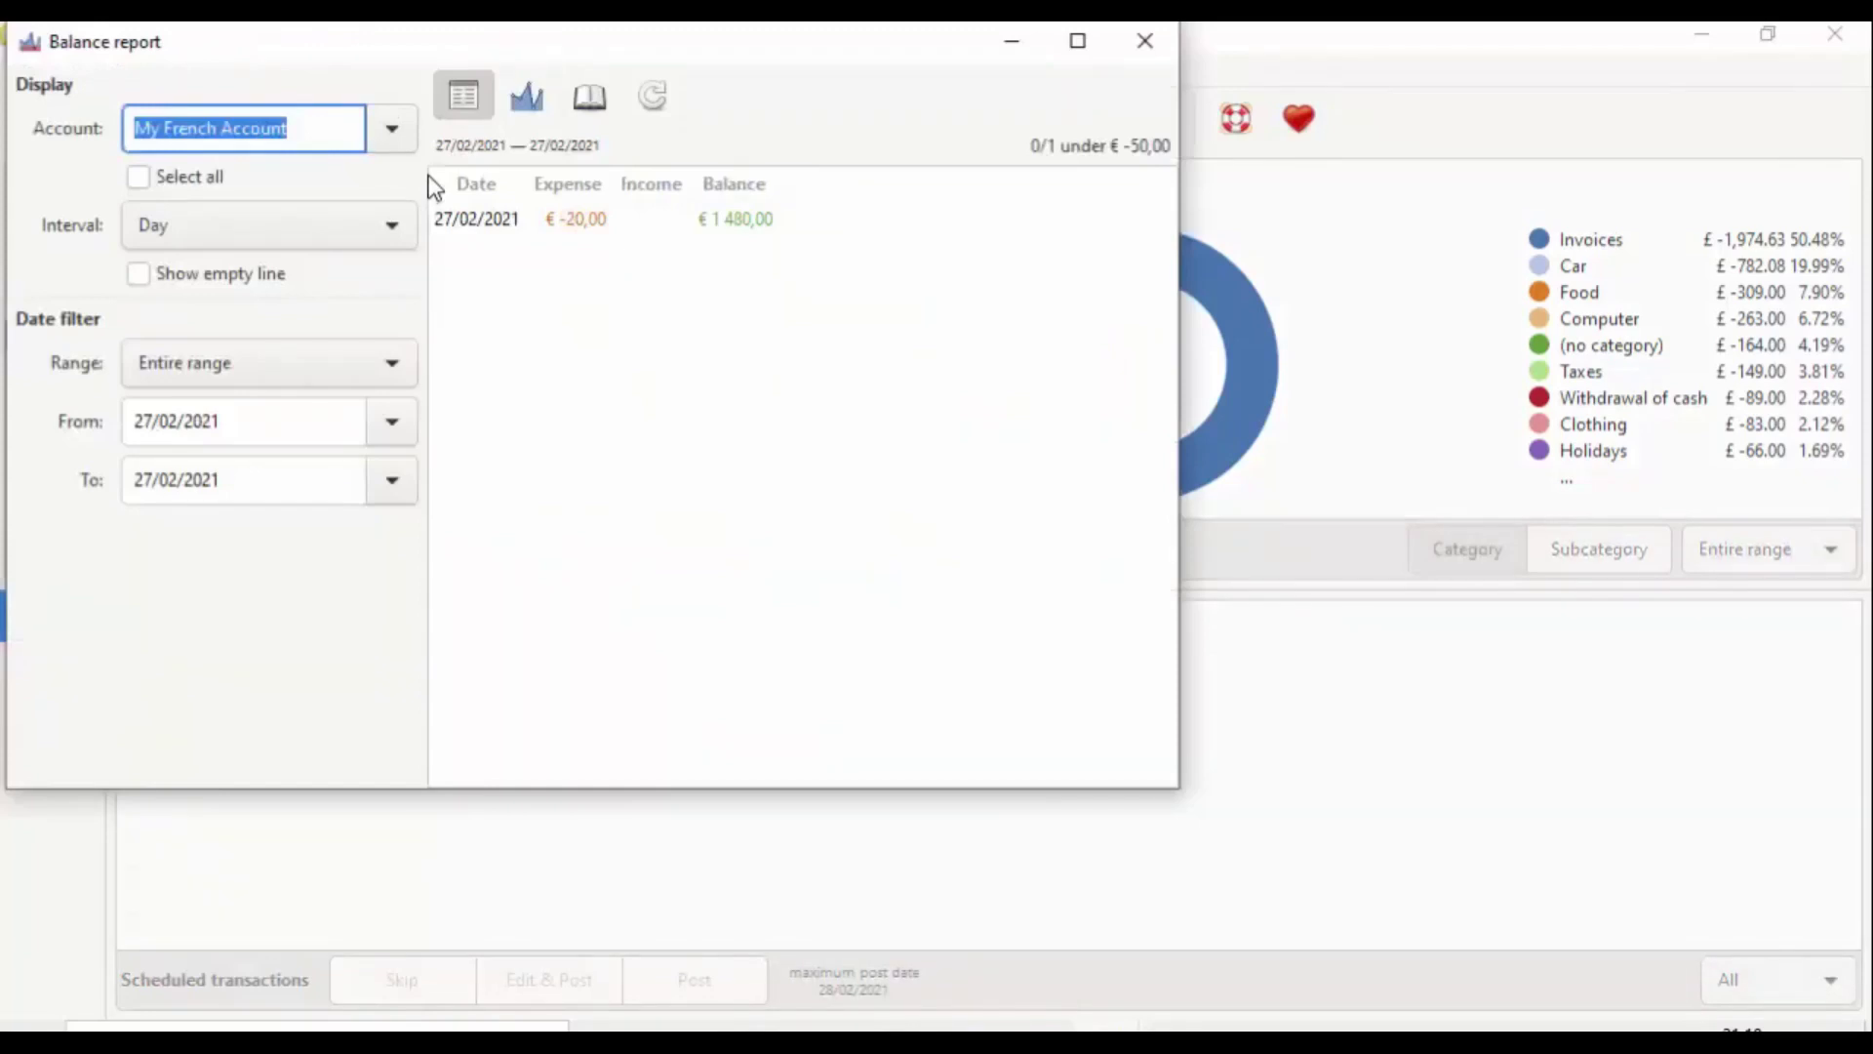
click(1148, 42)
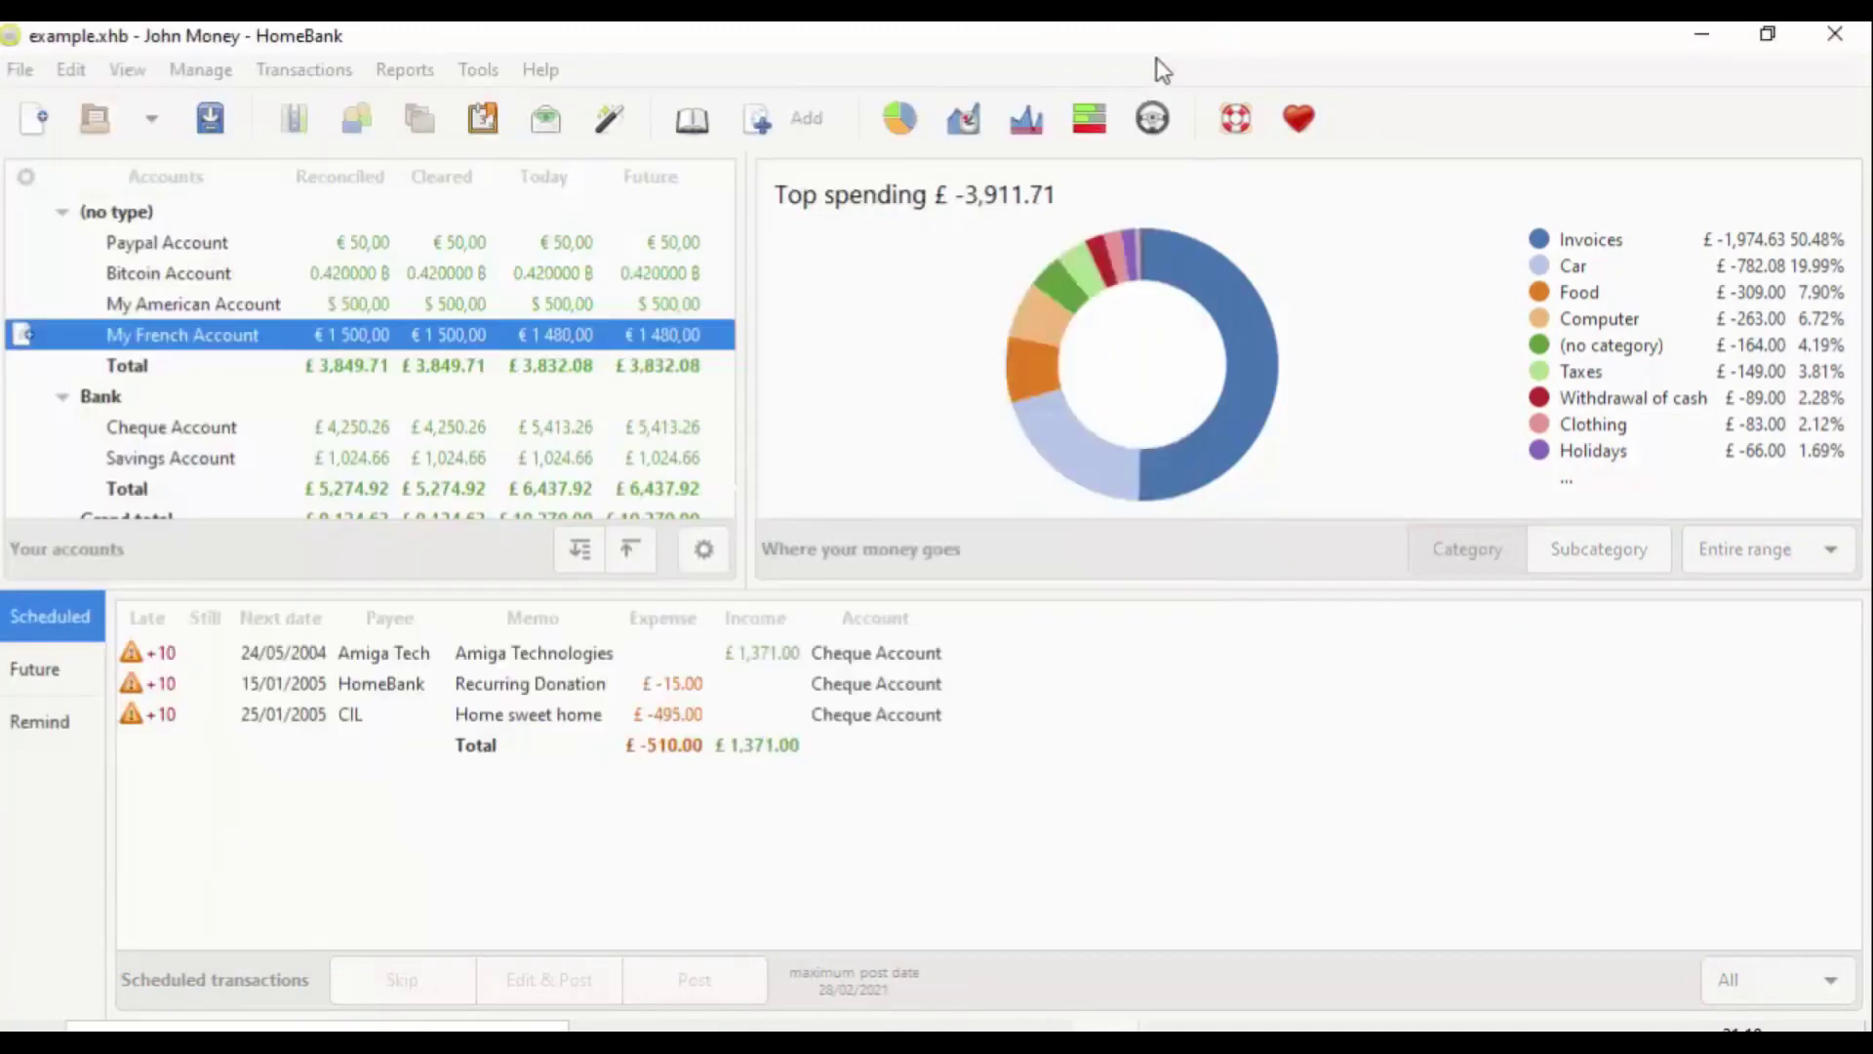
Open the Budget report and start exporting its result to CSV.
click(410, 70)
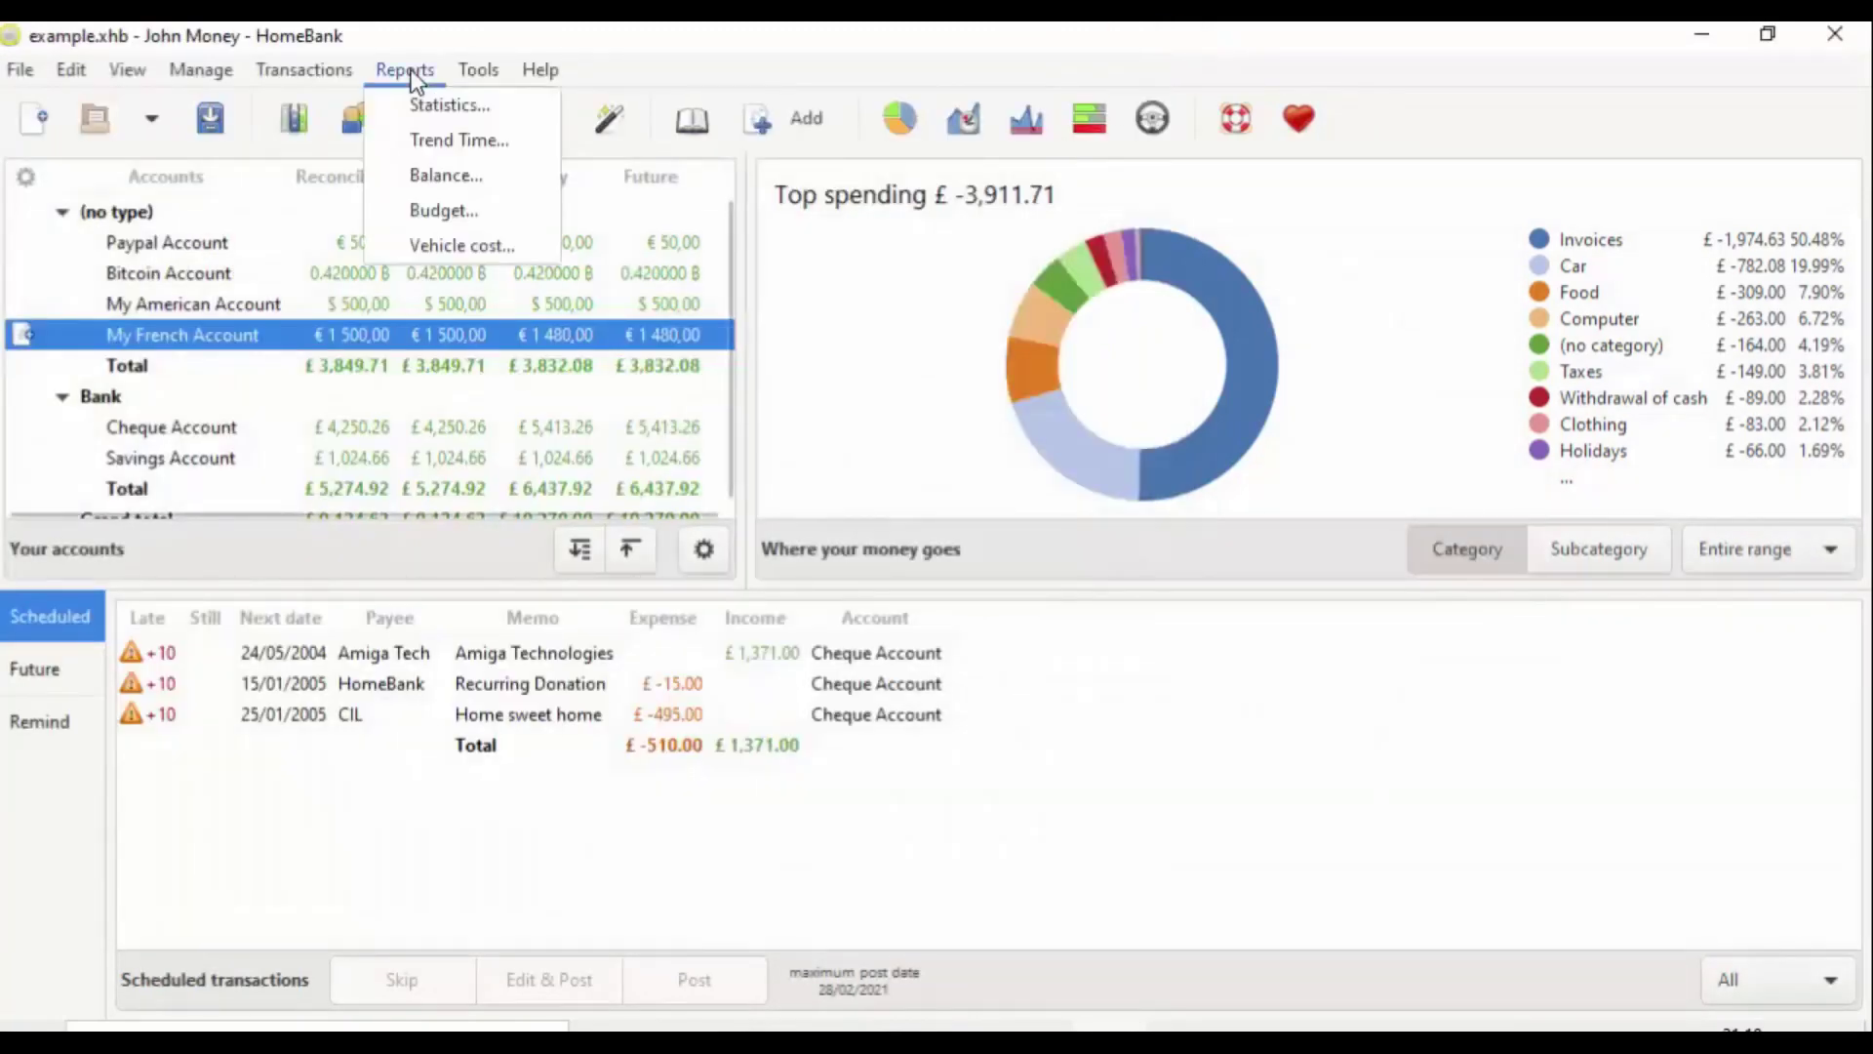
click(429, 207)
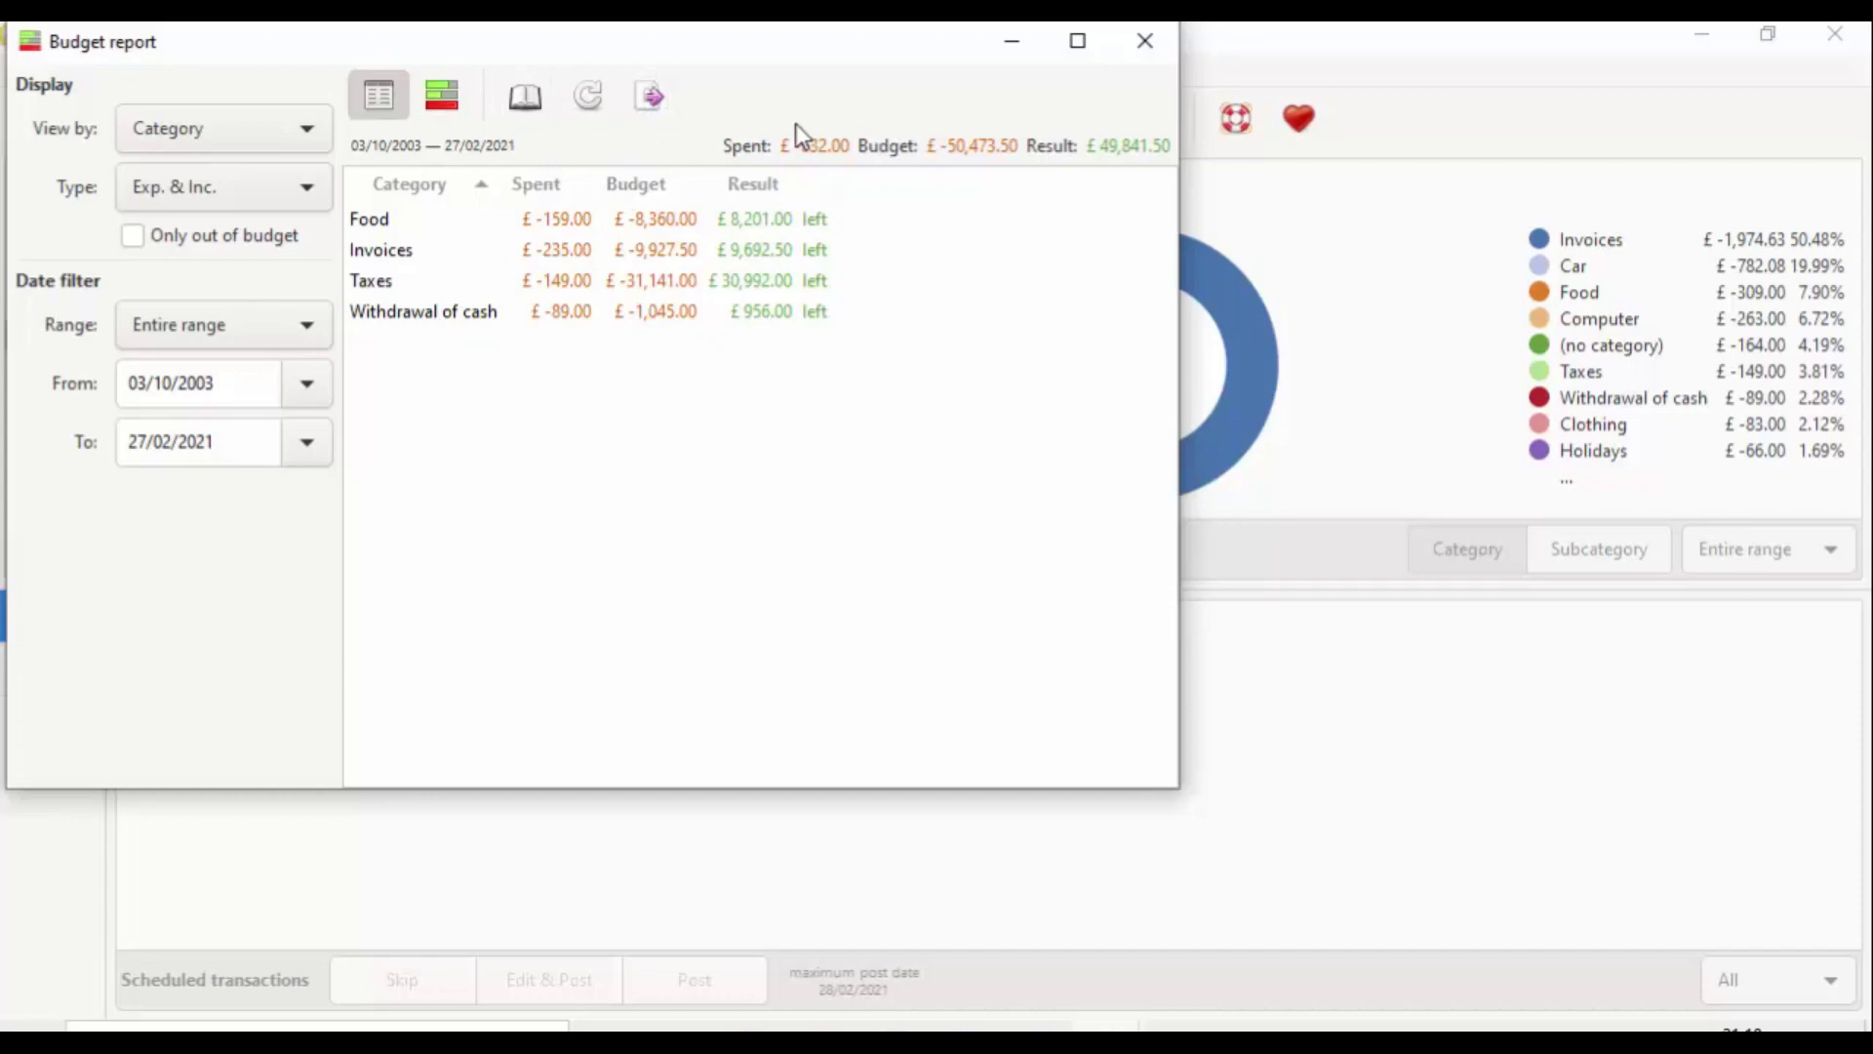
click(653, 102)
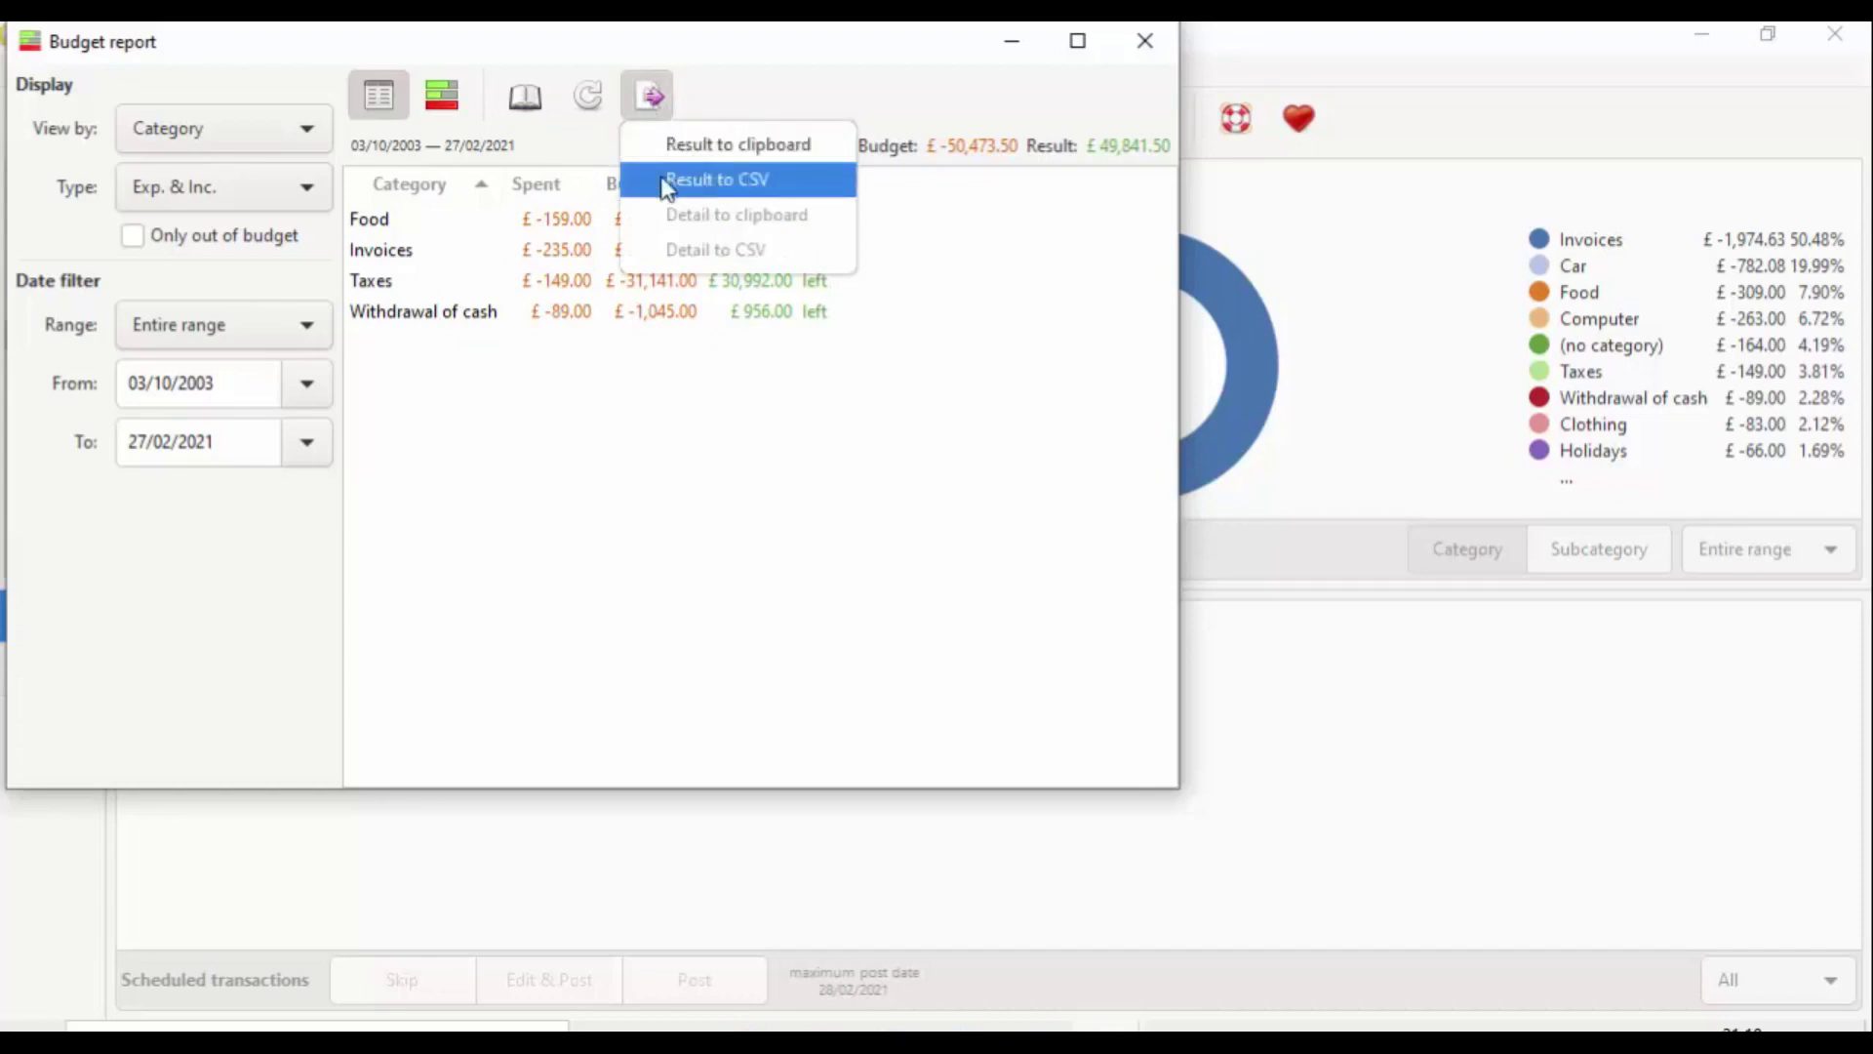
click(716, 182)
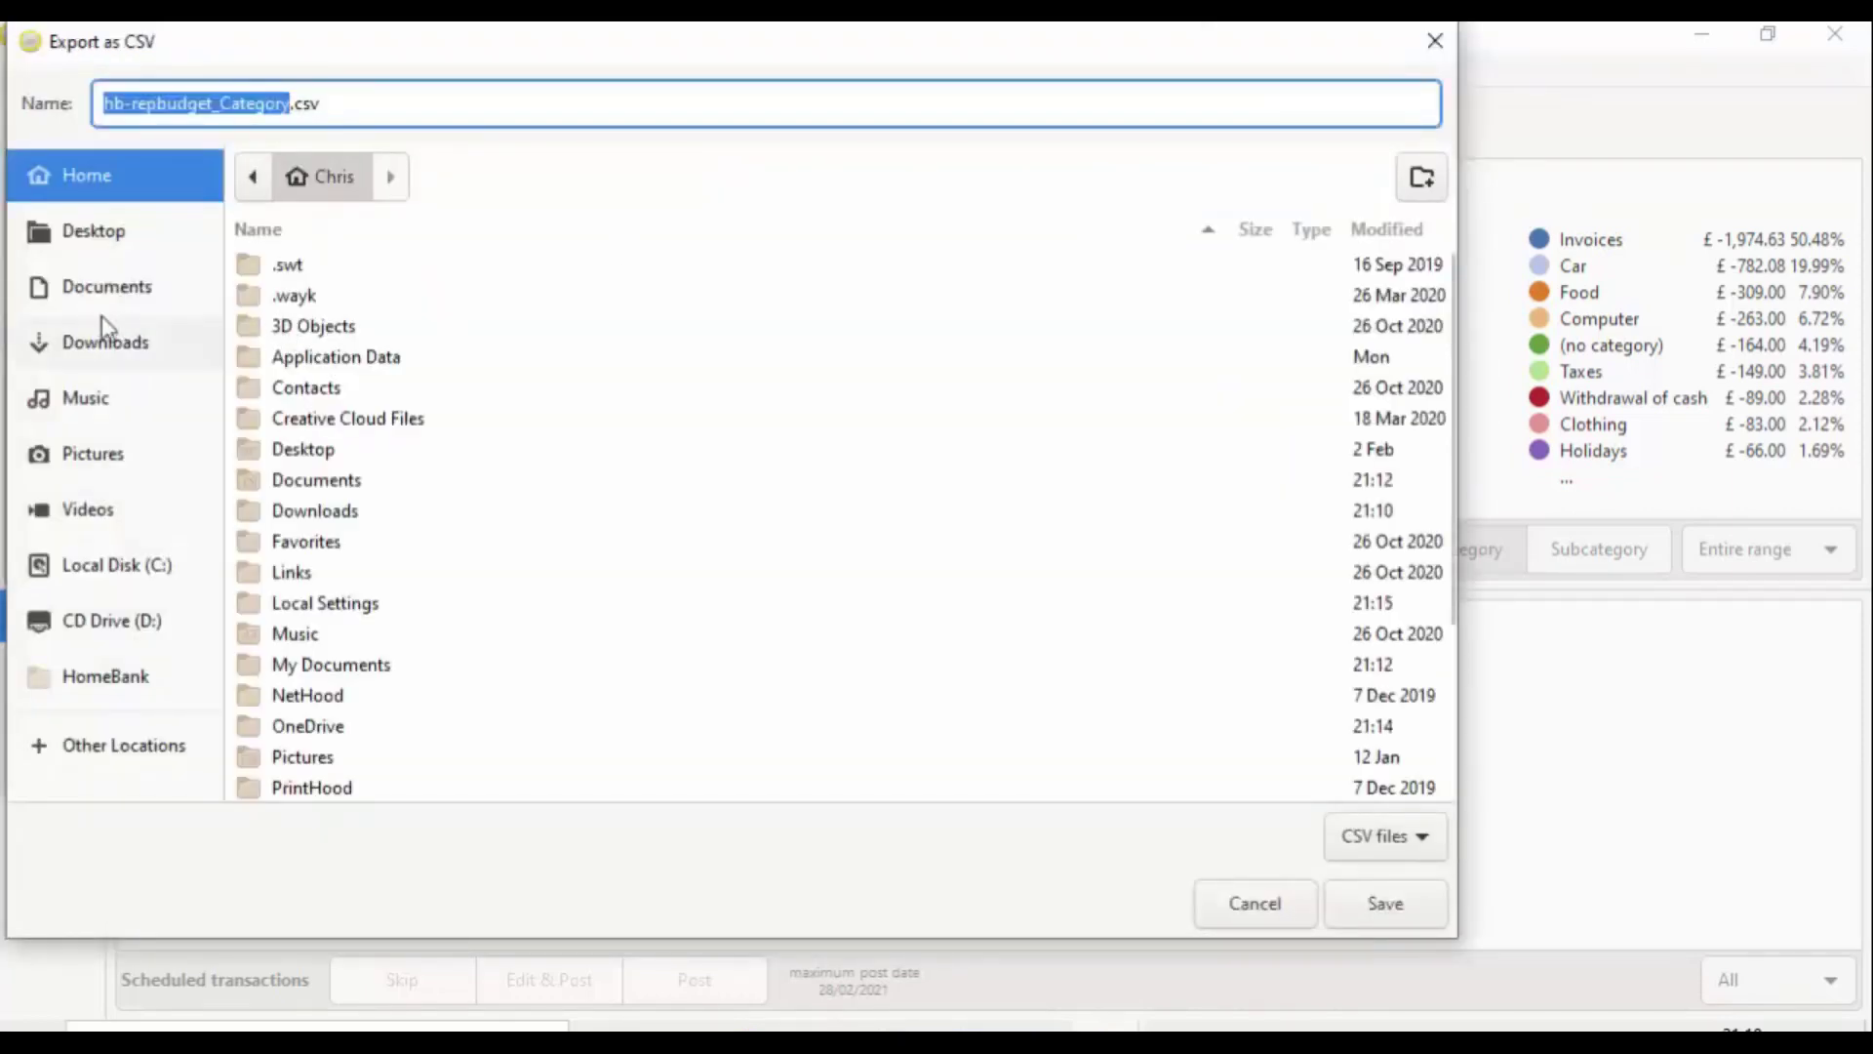
Save the CSV export in the Homebank folder under Documents, keeping the file name hb-repbudget_Category.csv.
click(88, 288)
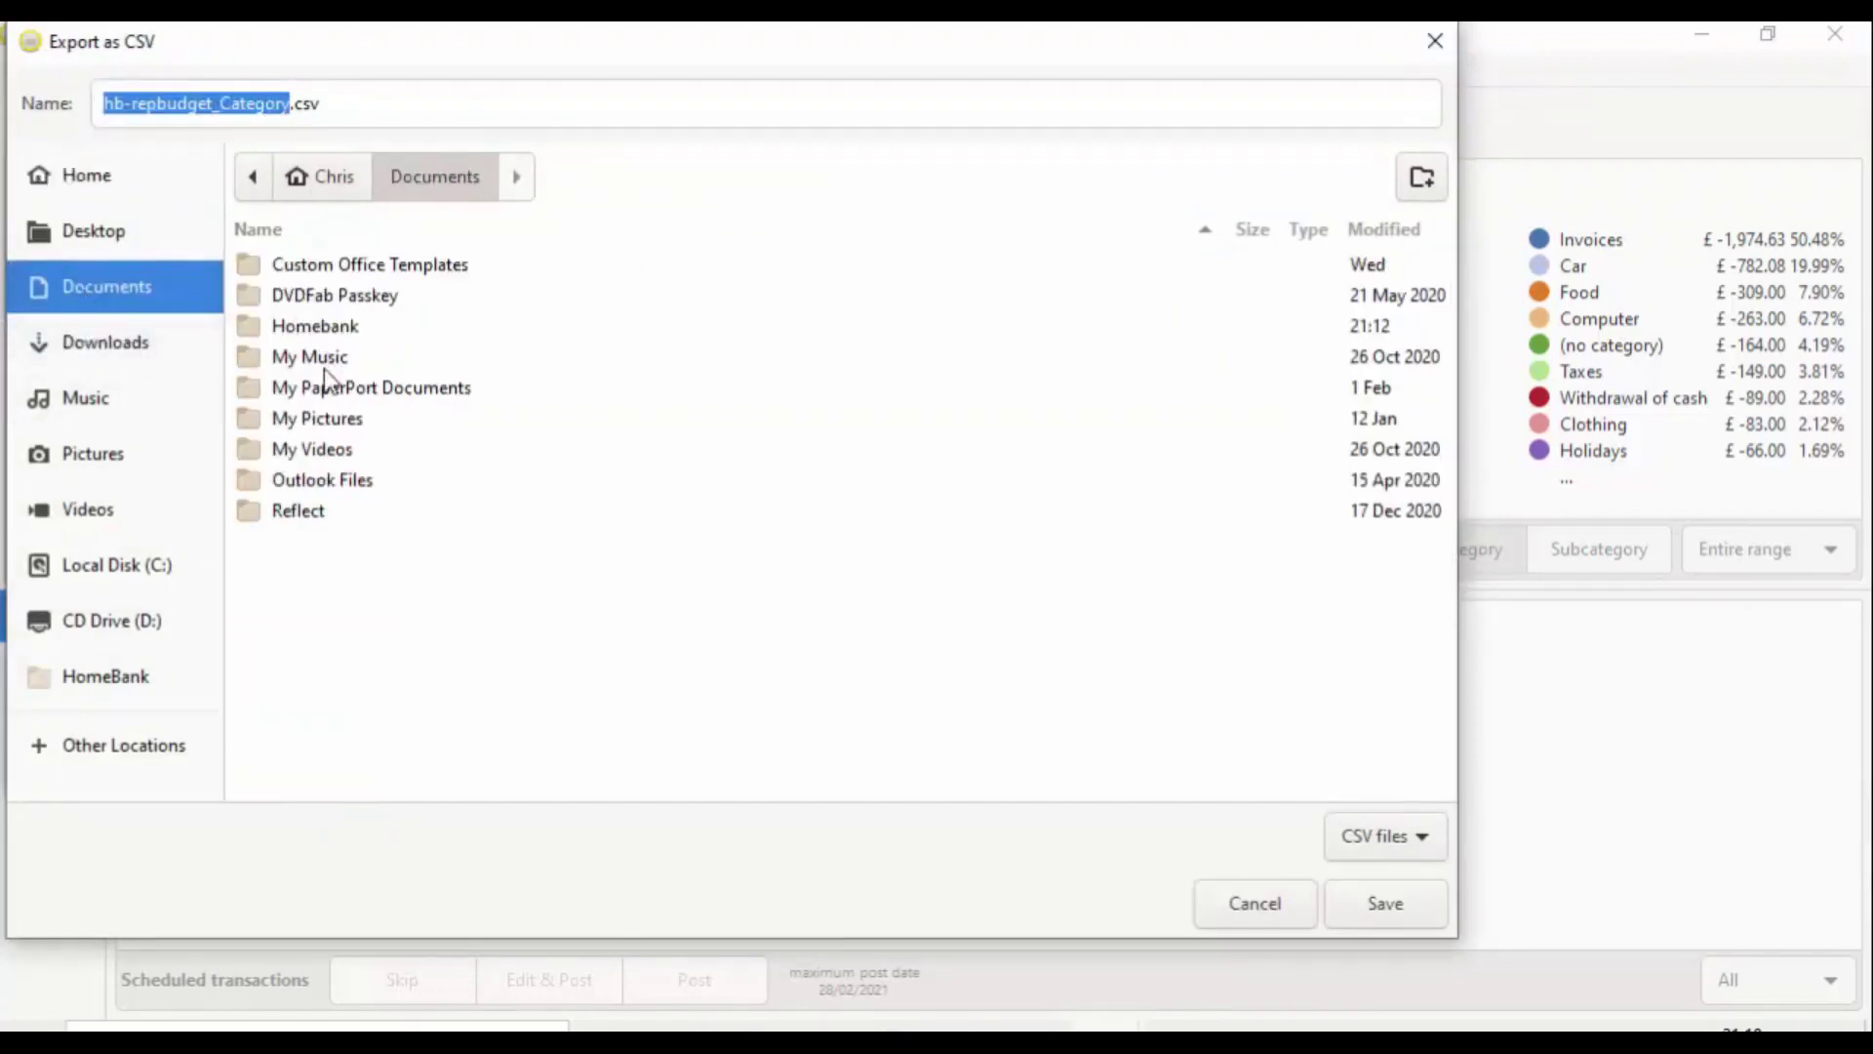
double_click(267, 332)
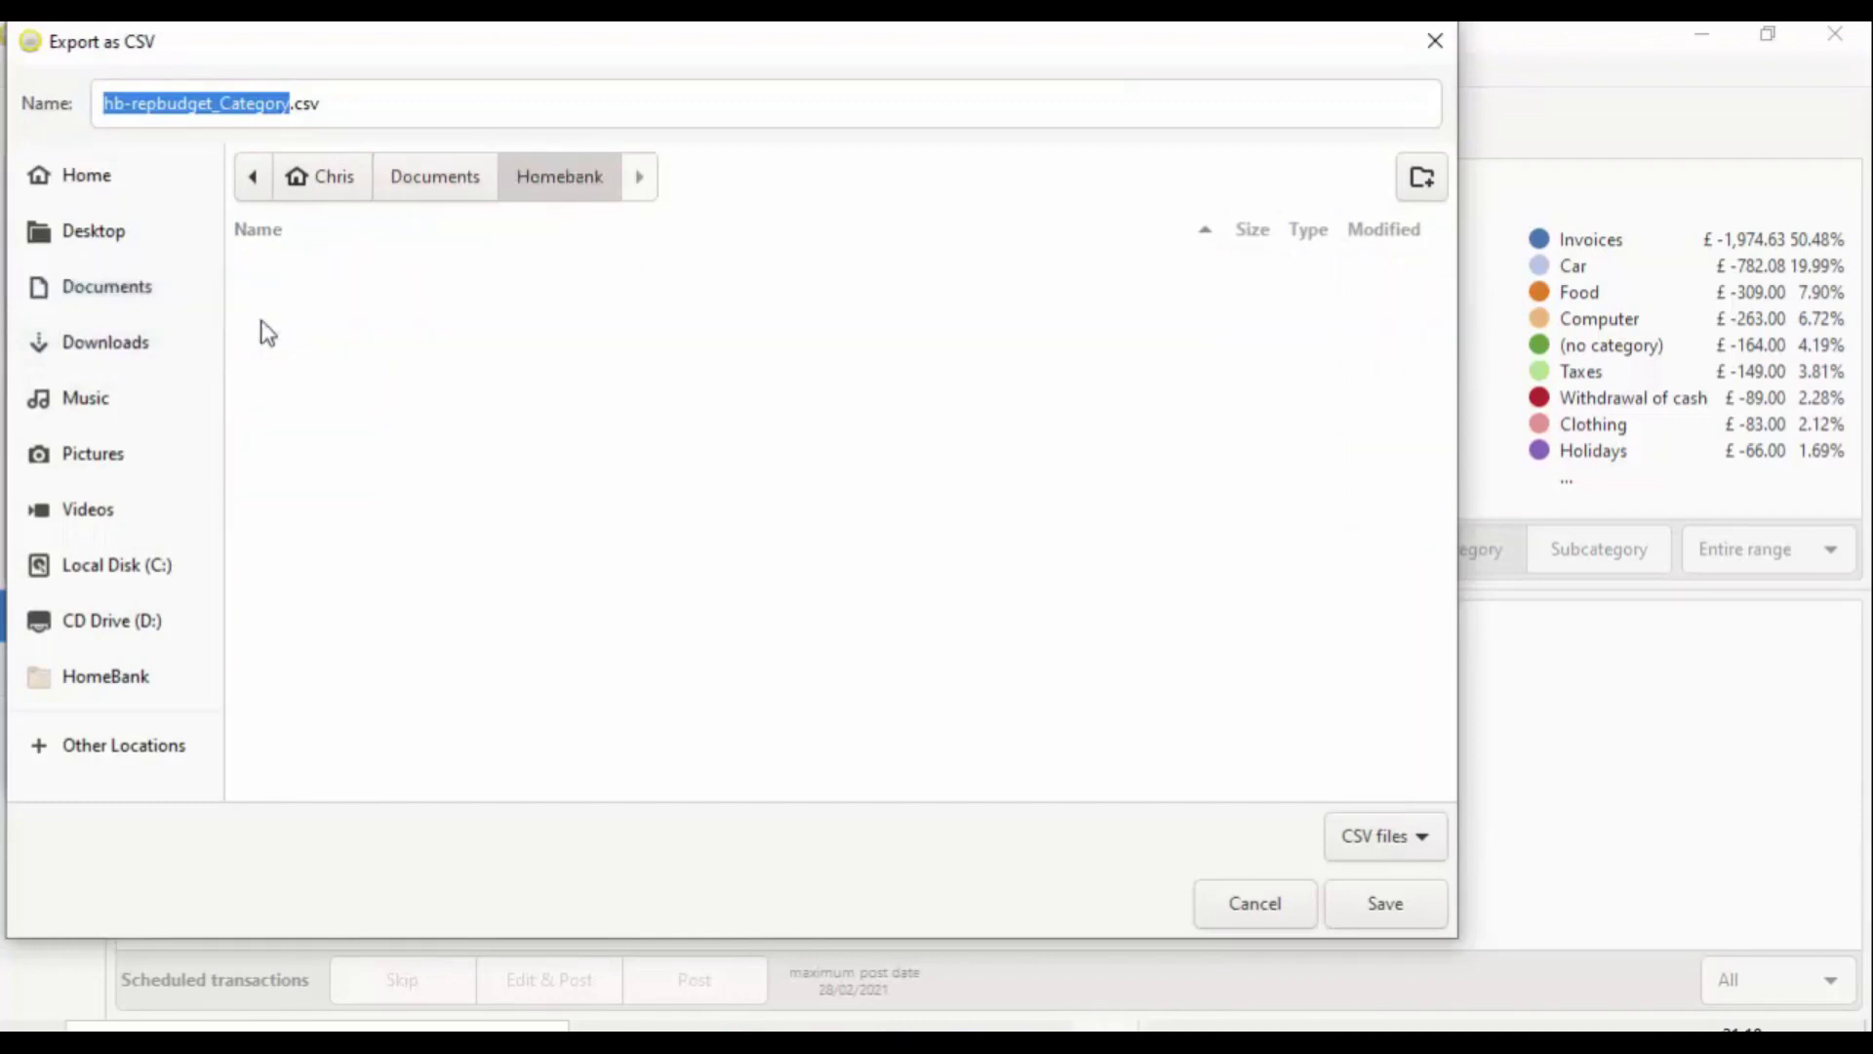
click(220, 105)
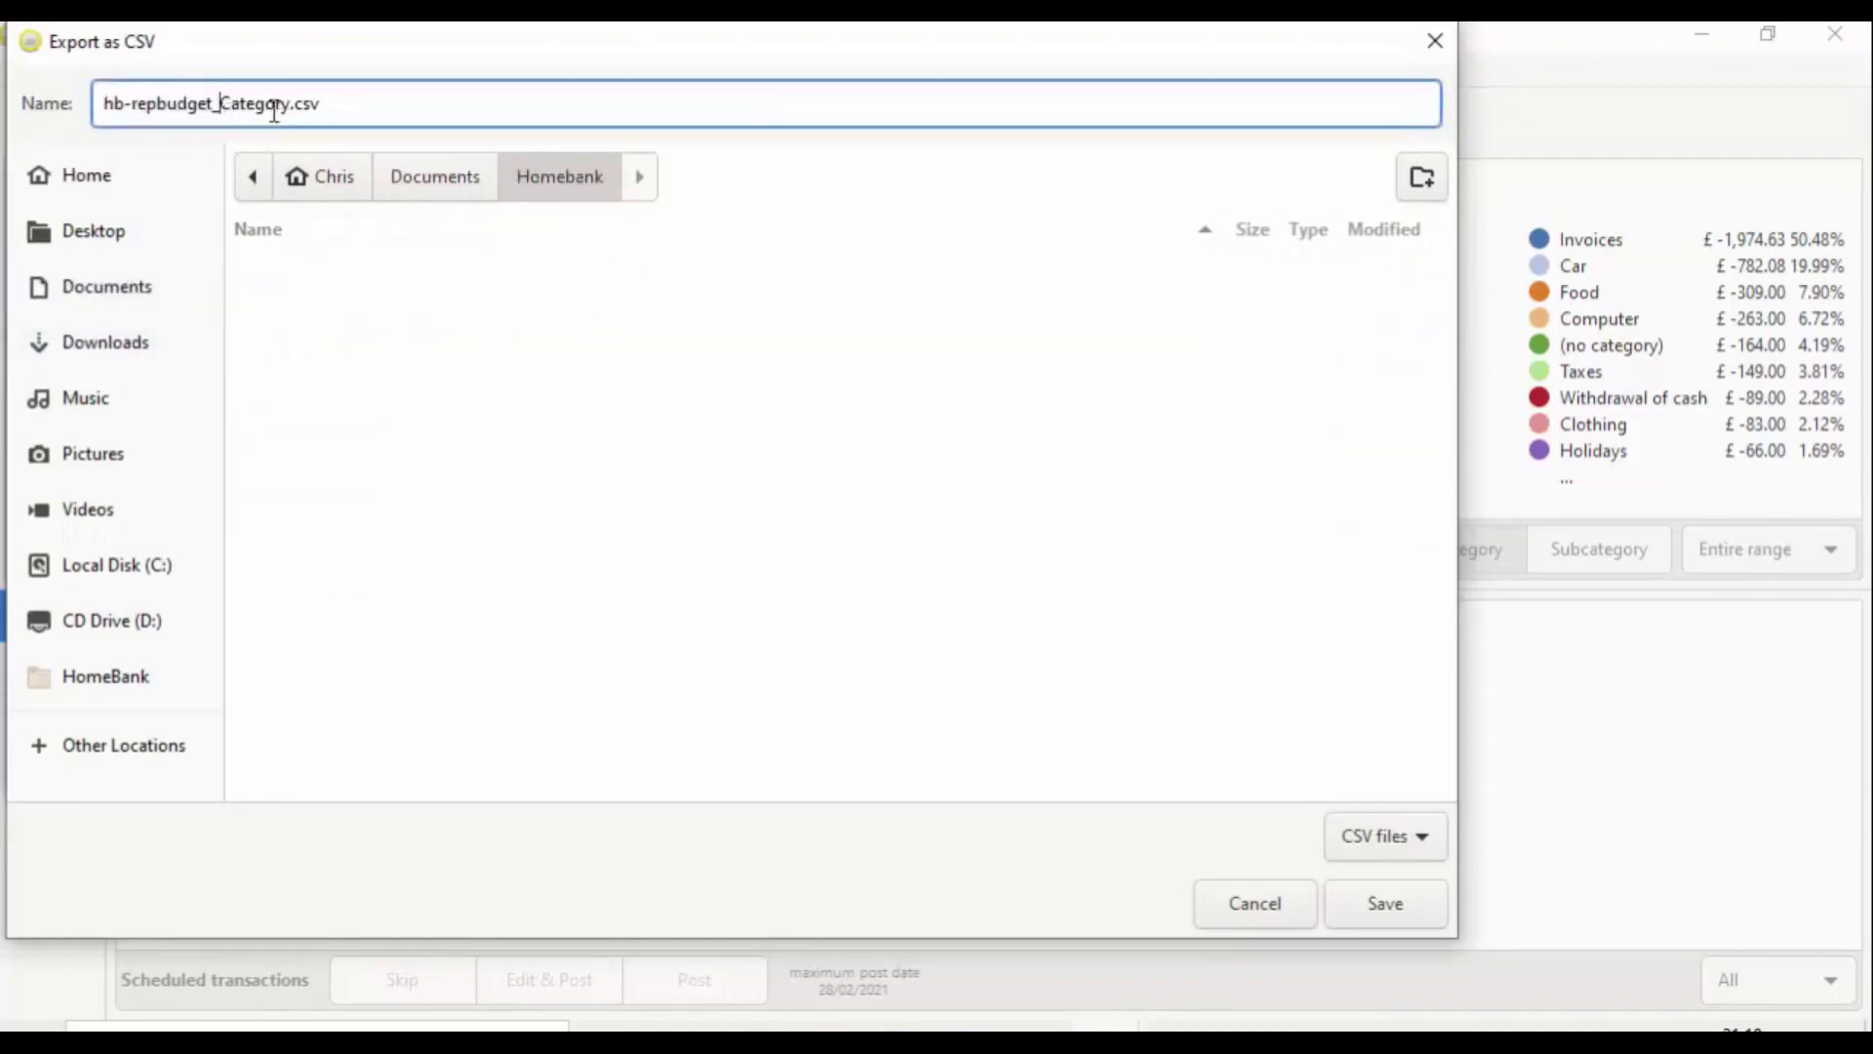
click(149, 105)
drag(156, 107, 36, 109)
click(226, 104)
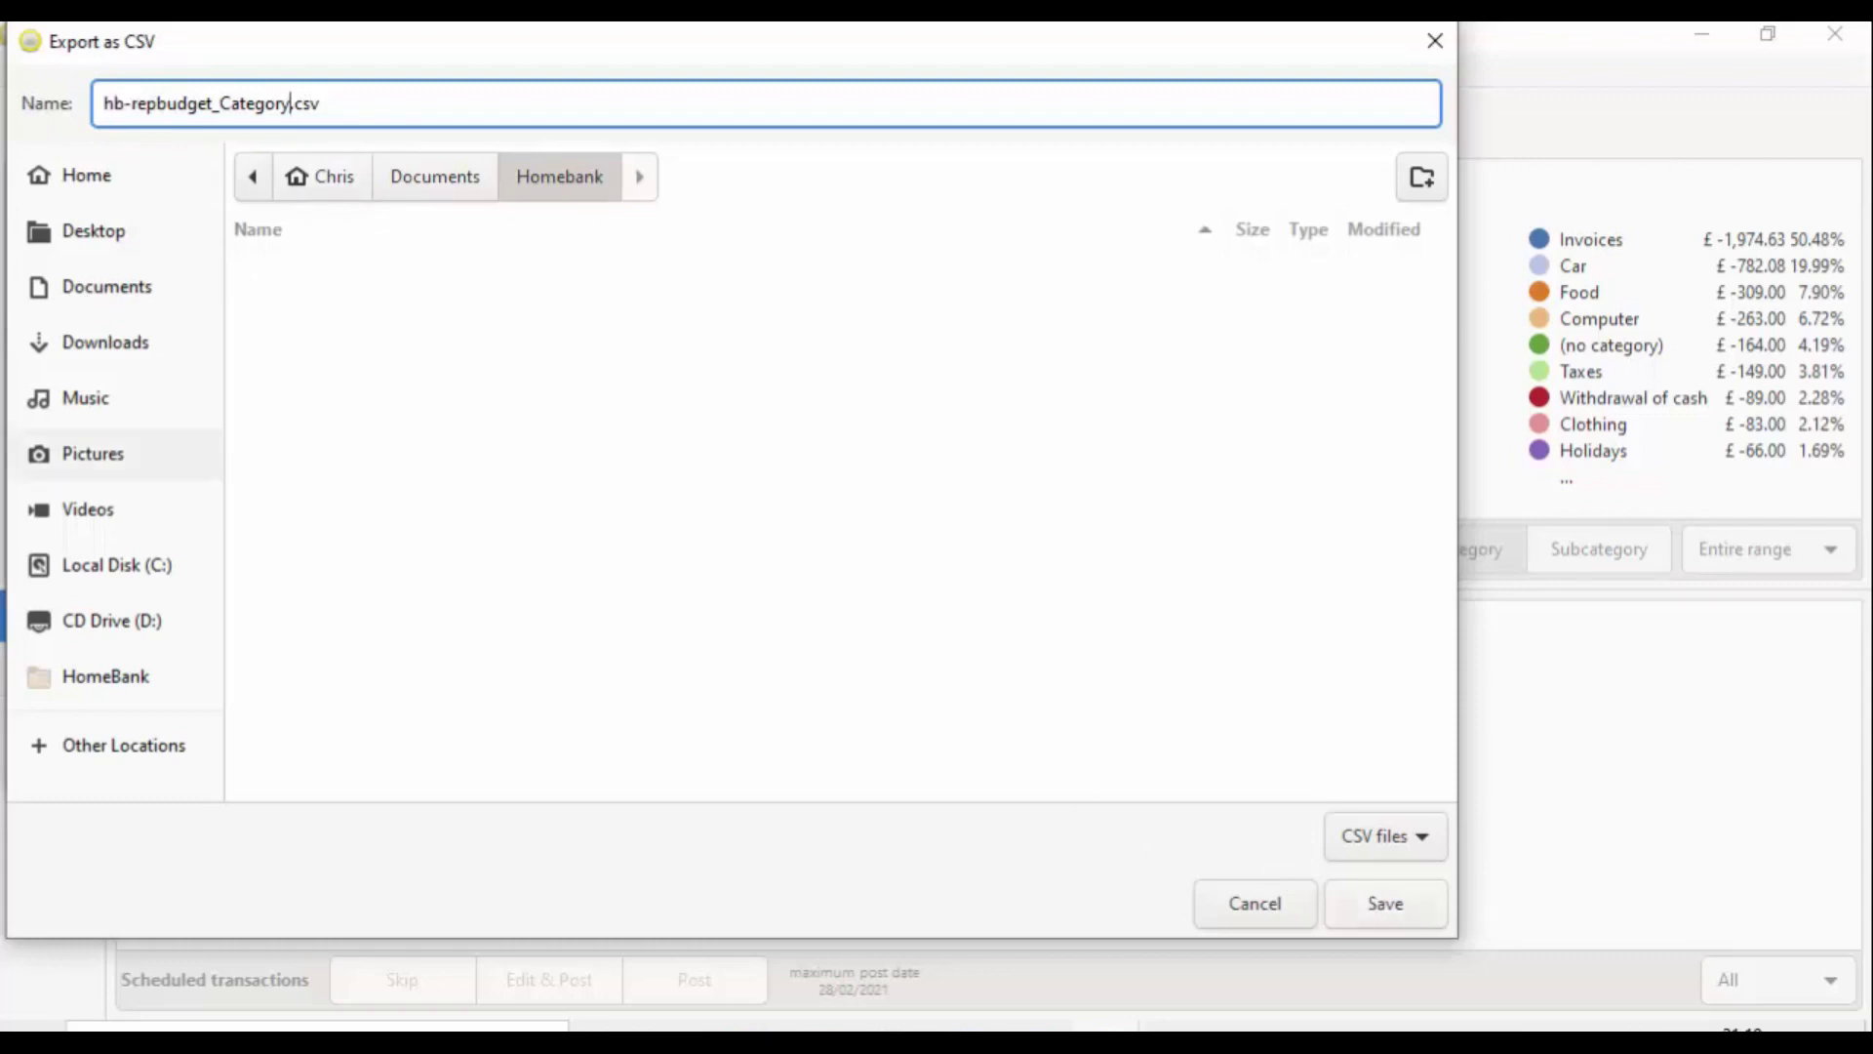
click(1390, 907)
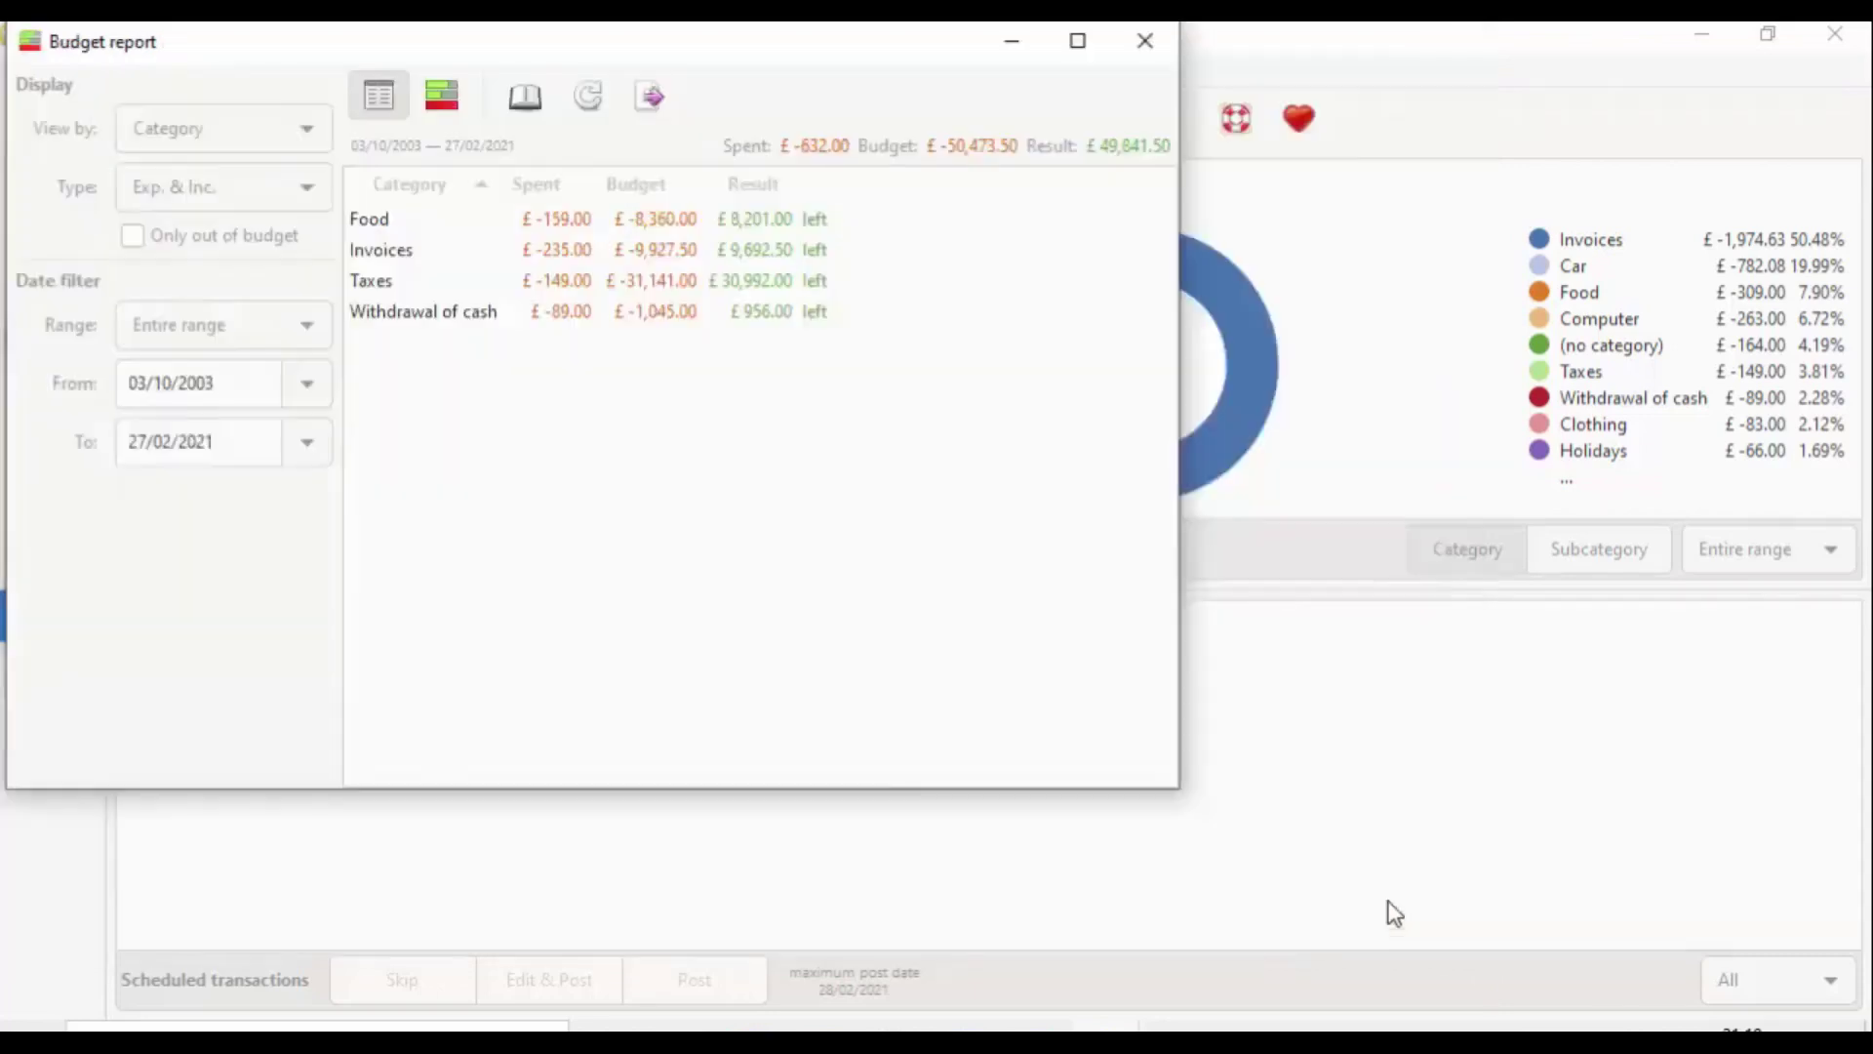
Close the Budget report and exit HomeBank, saving the changes to the example file.
click(1145, 40)
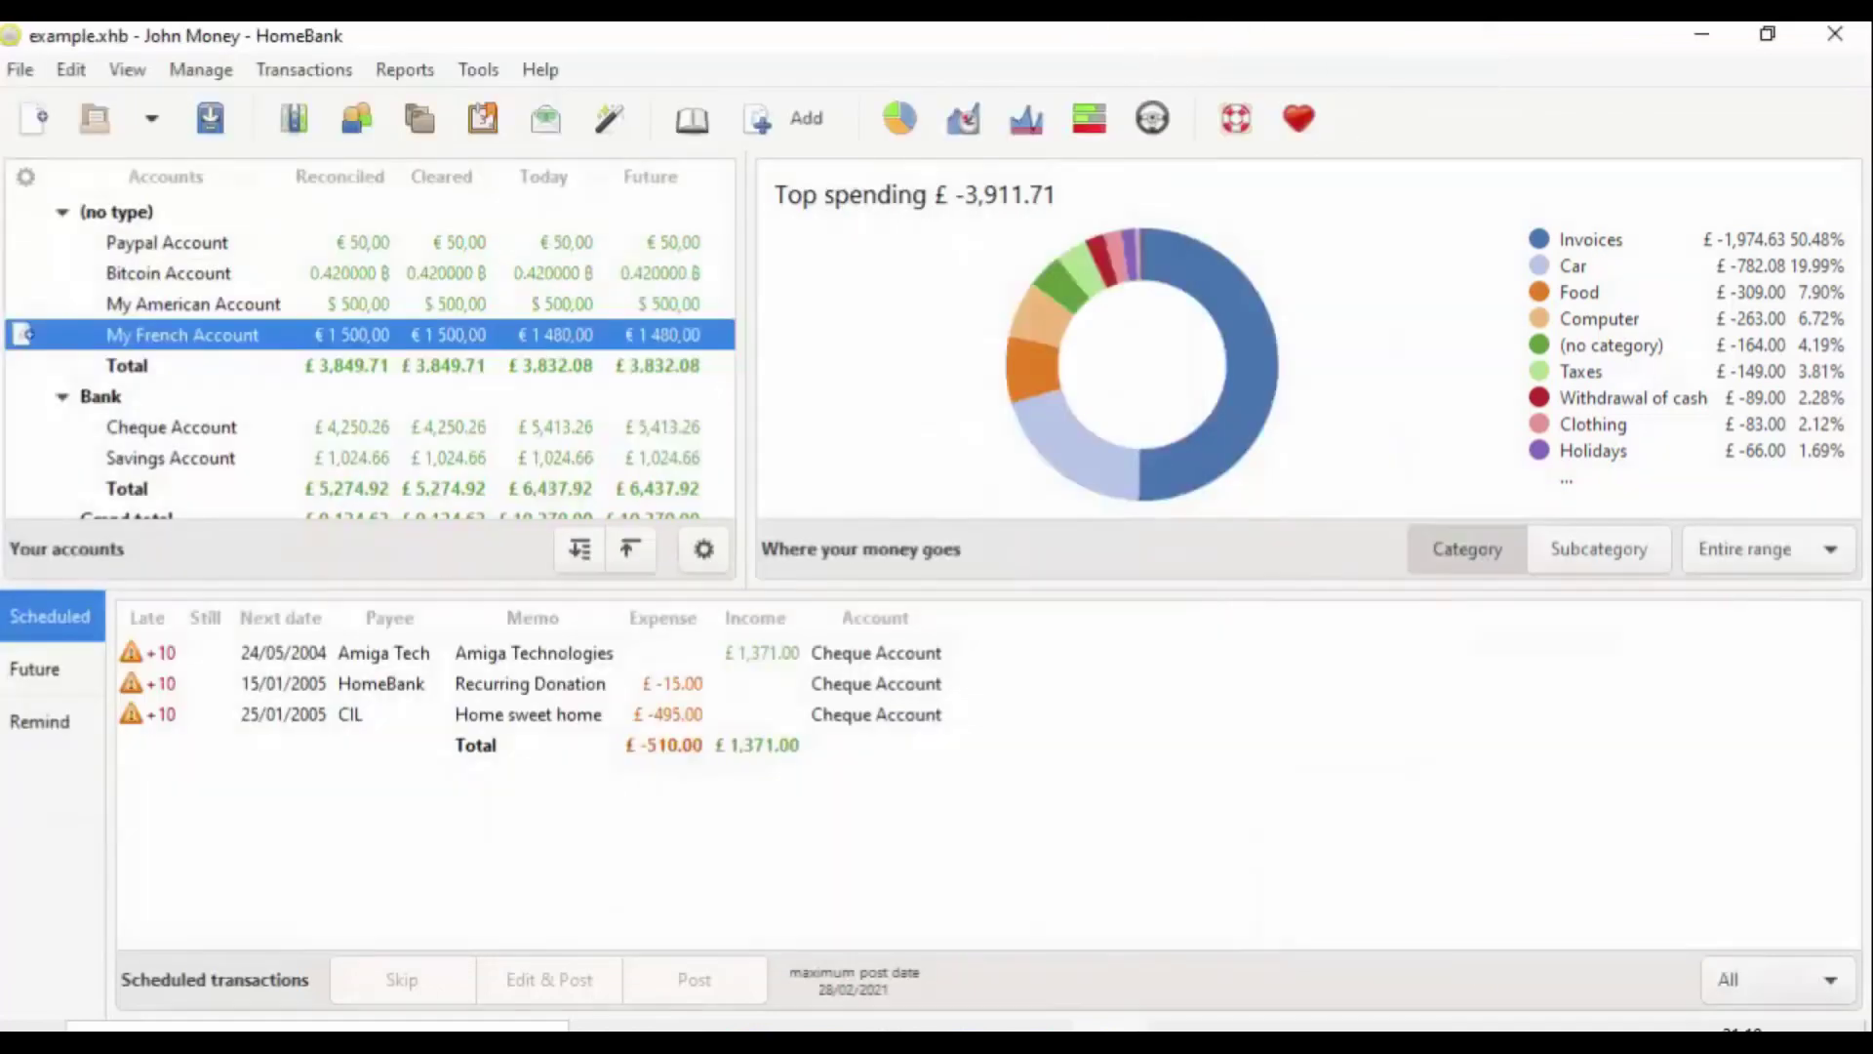
click(1837, 37)
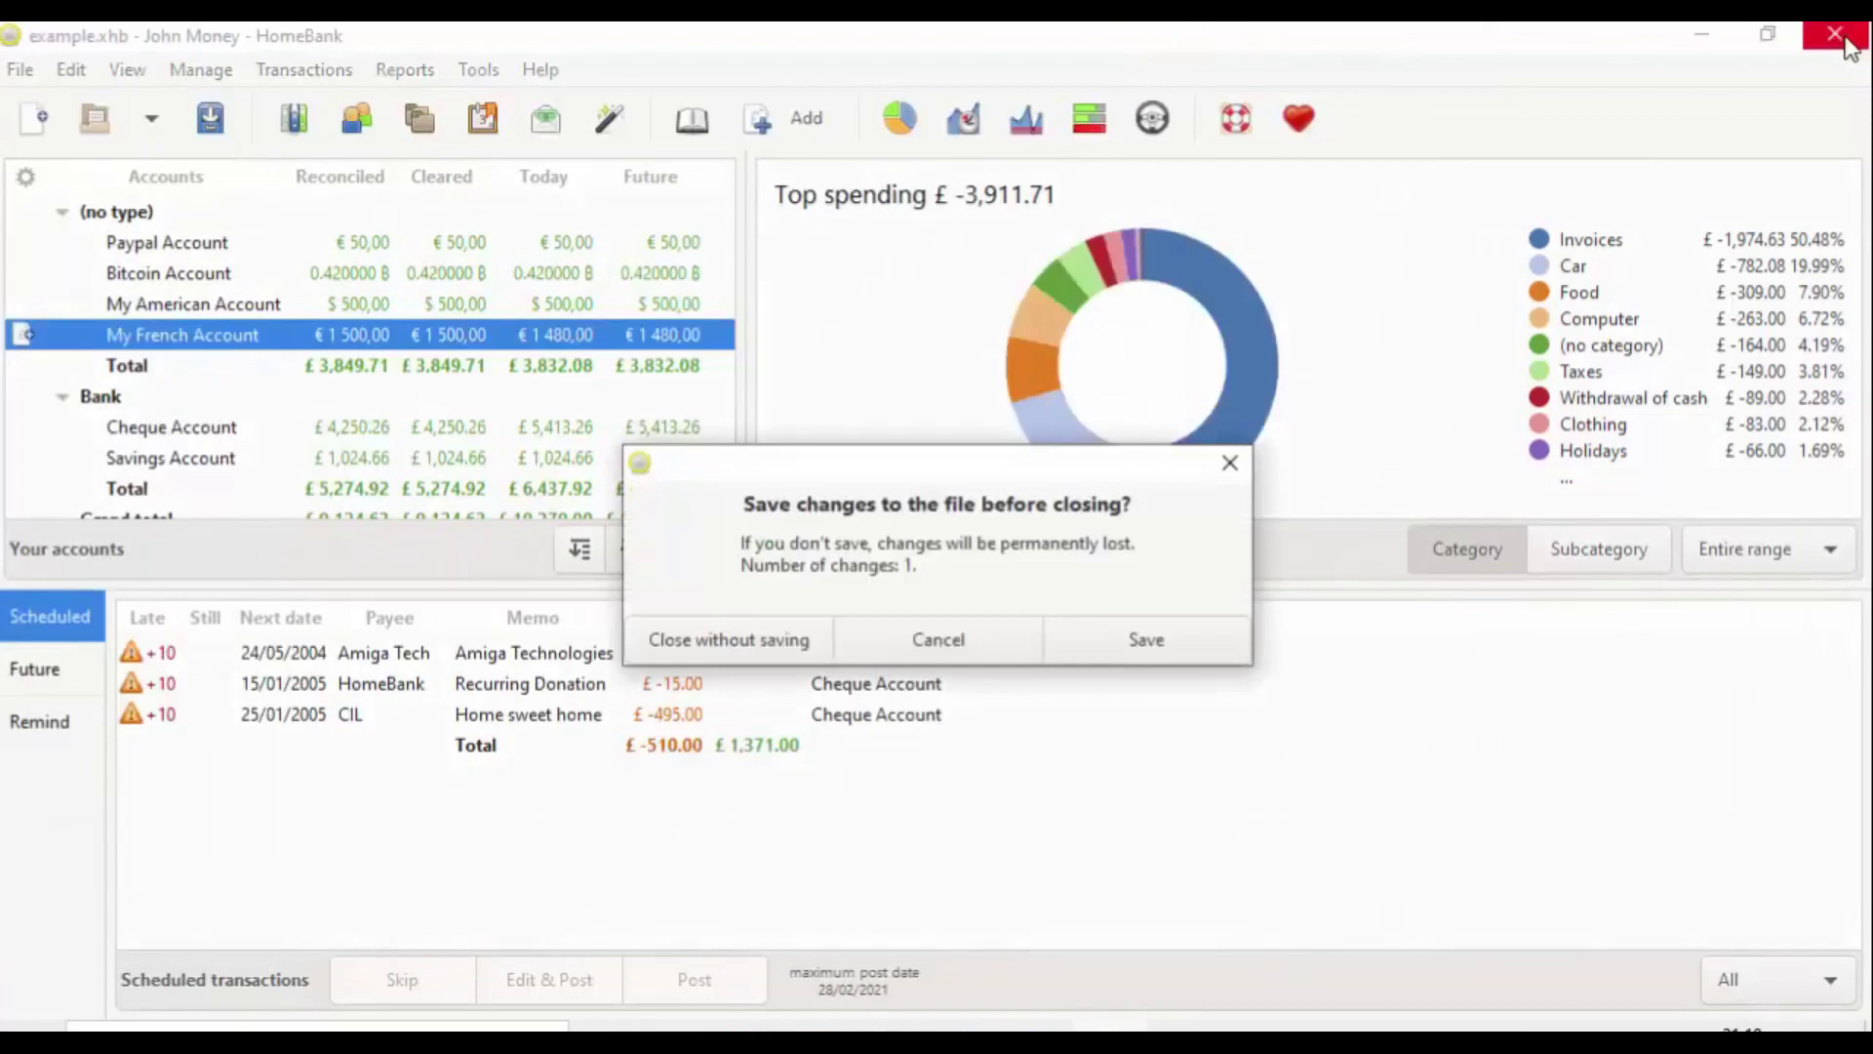
click(1148, 641)
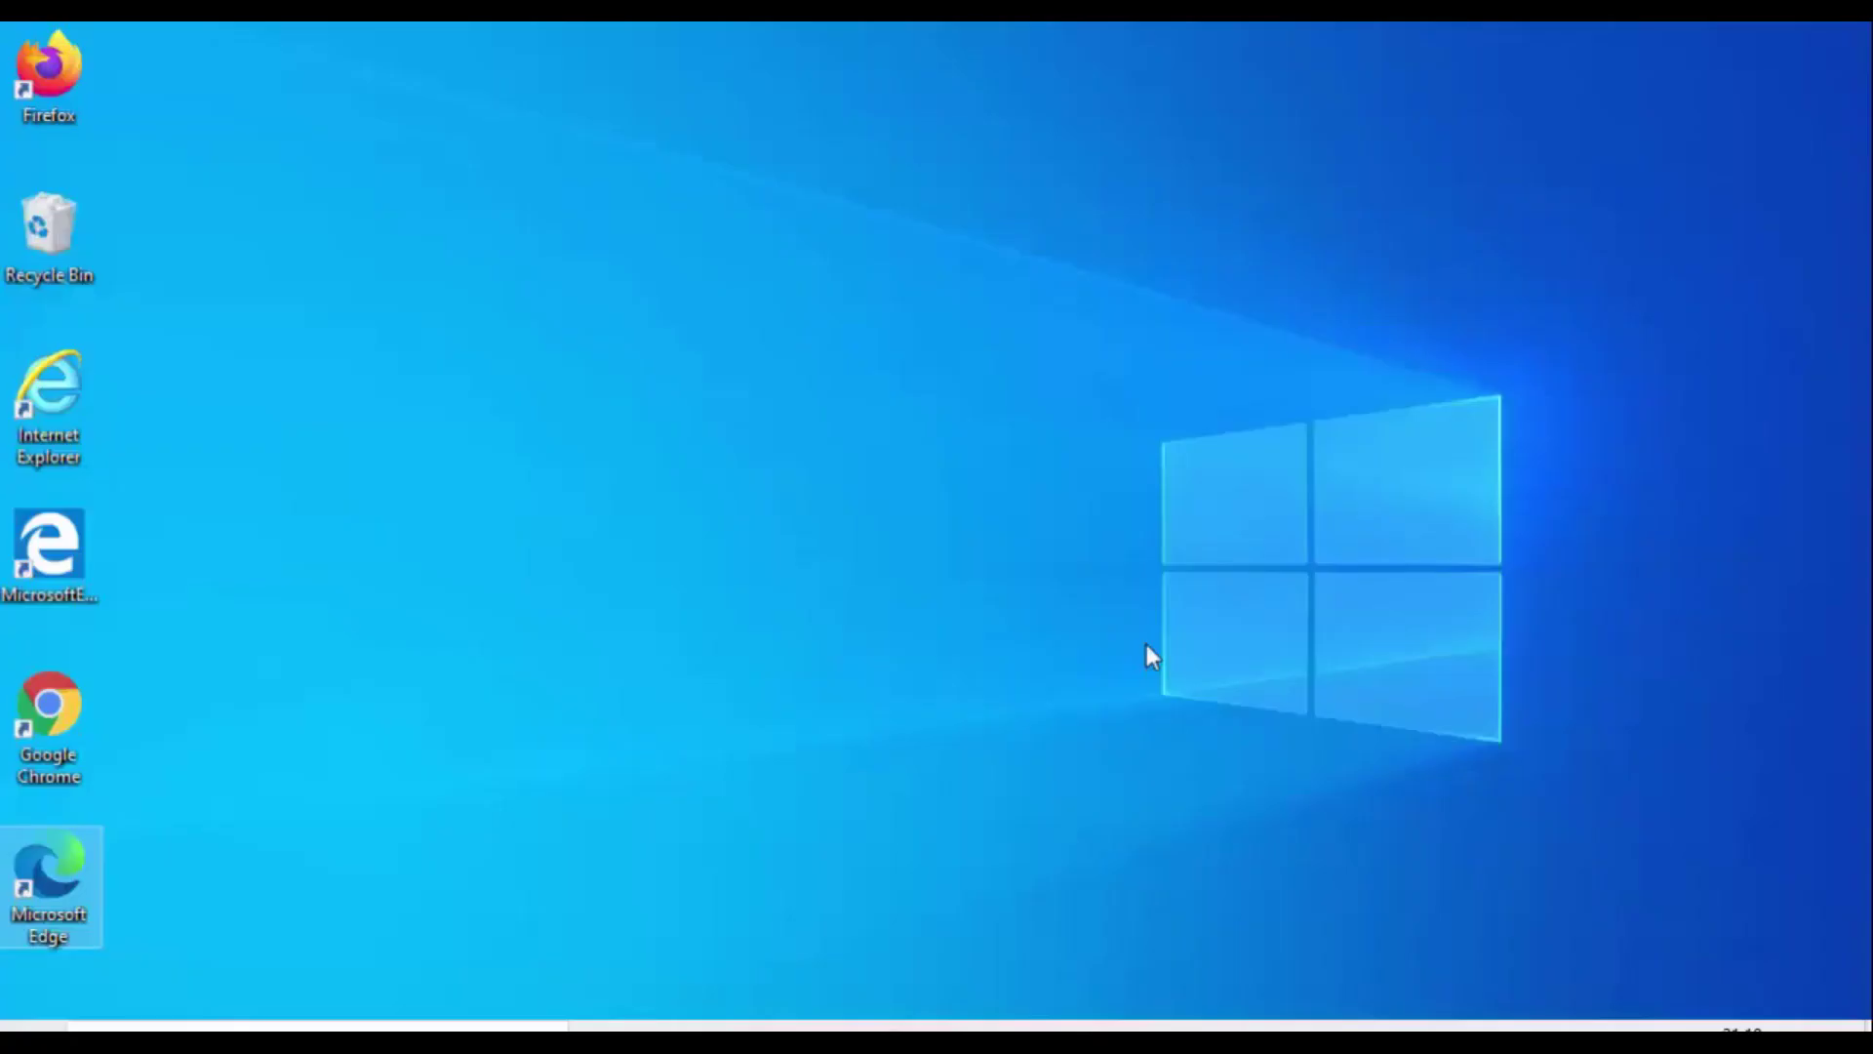
Find Excel with the Windows search and launch it with a blank workbook.
key(super)
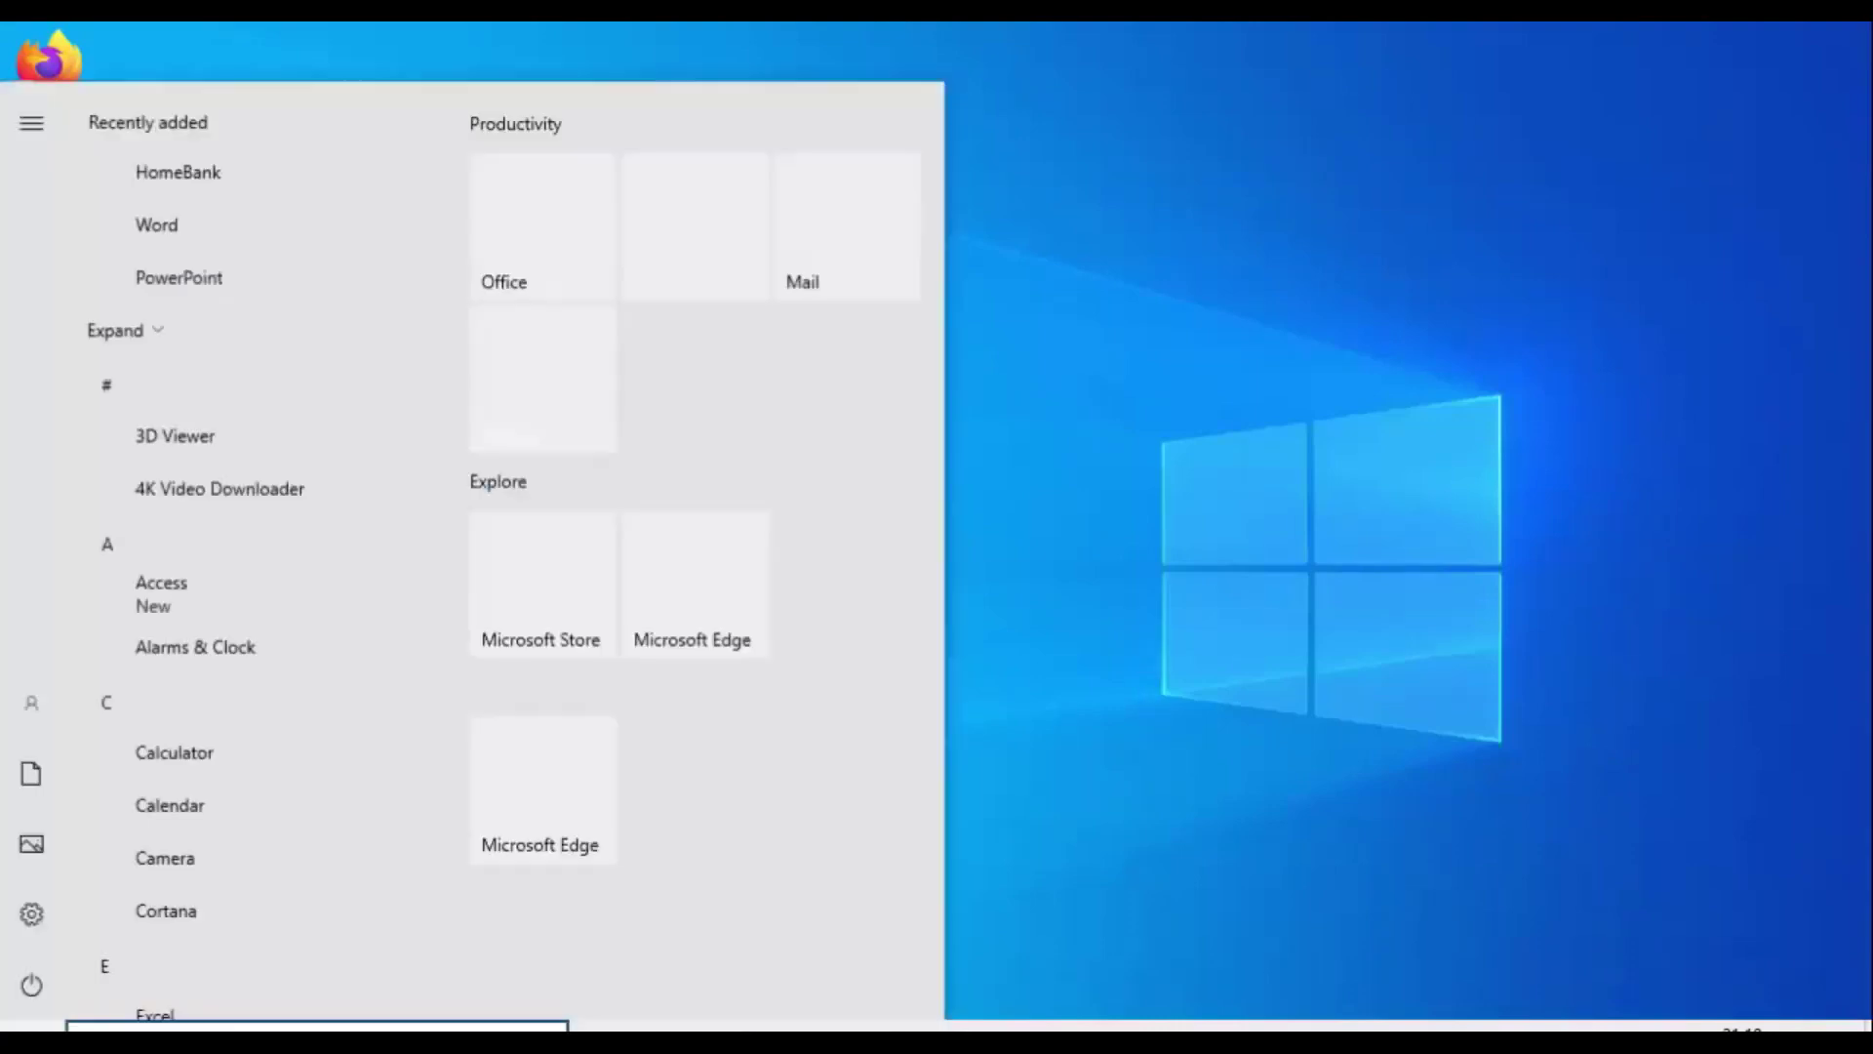
text(excel)
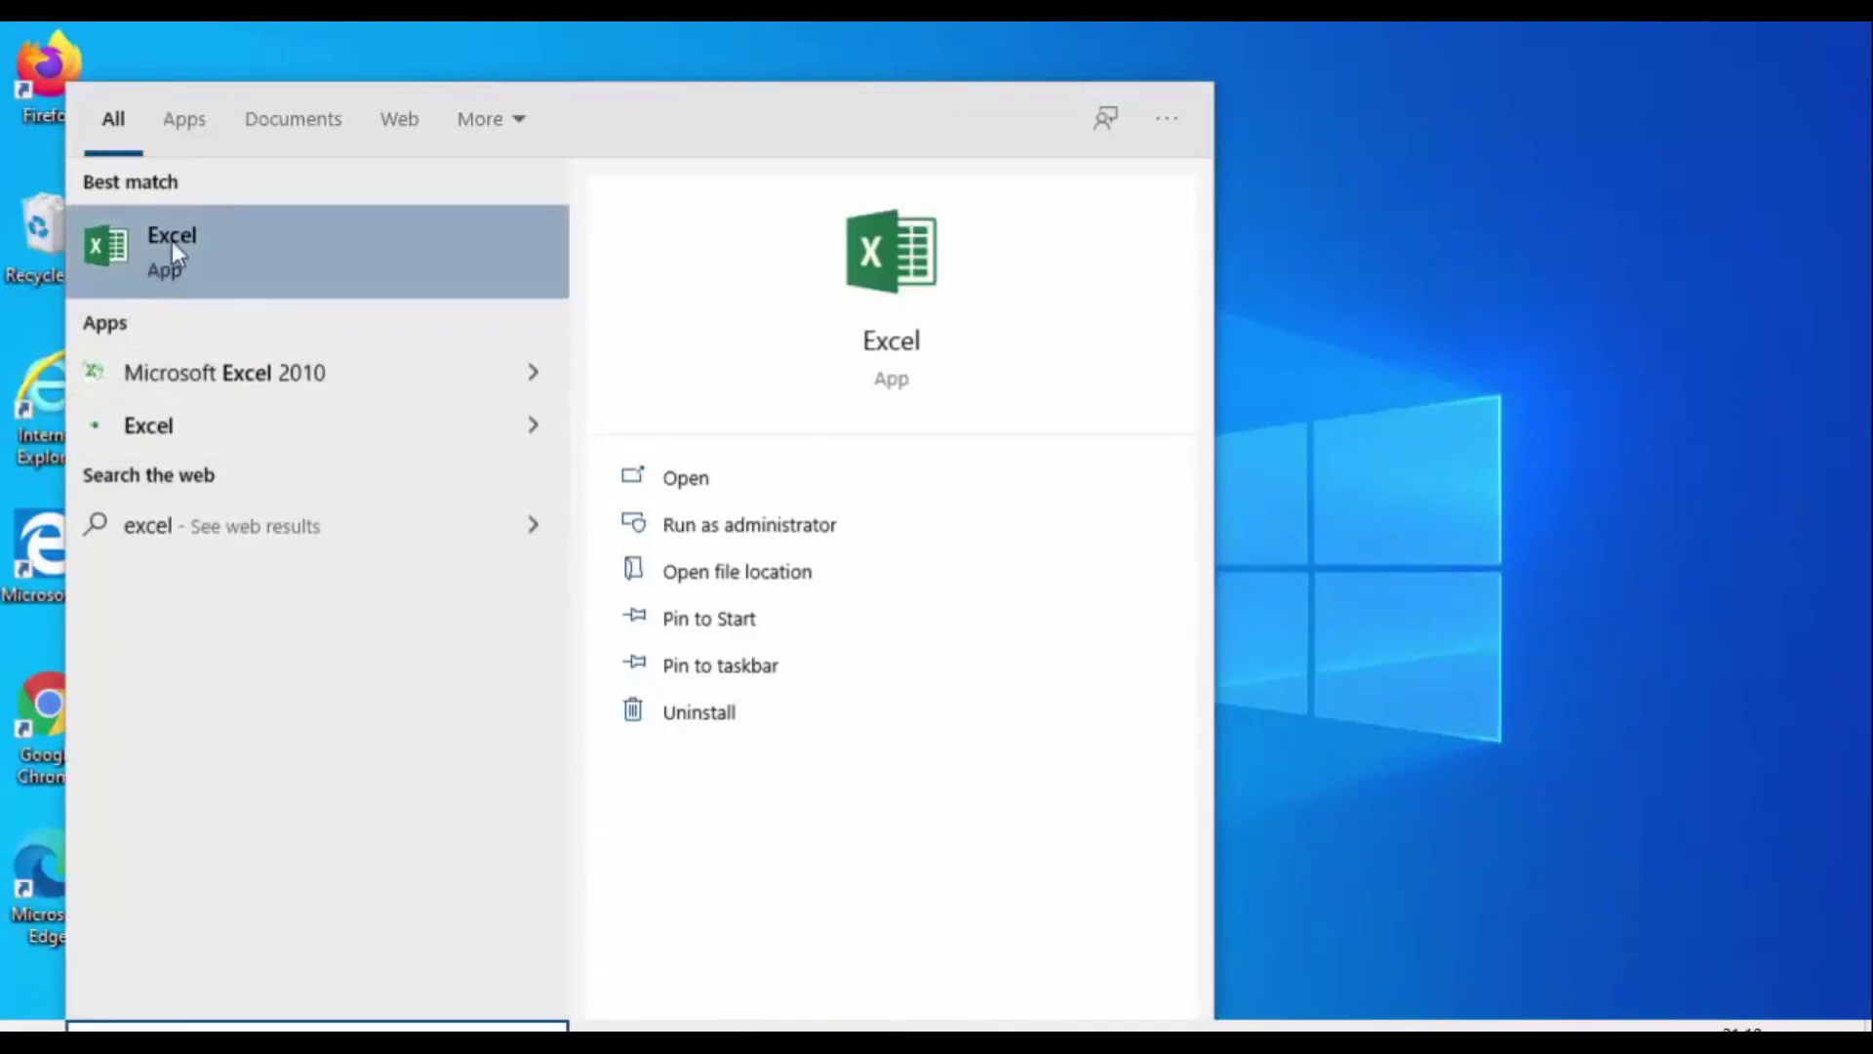
click(172, 242)
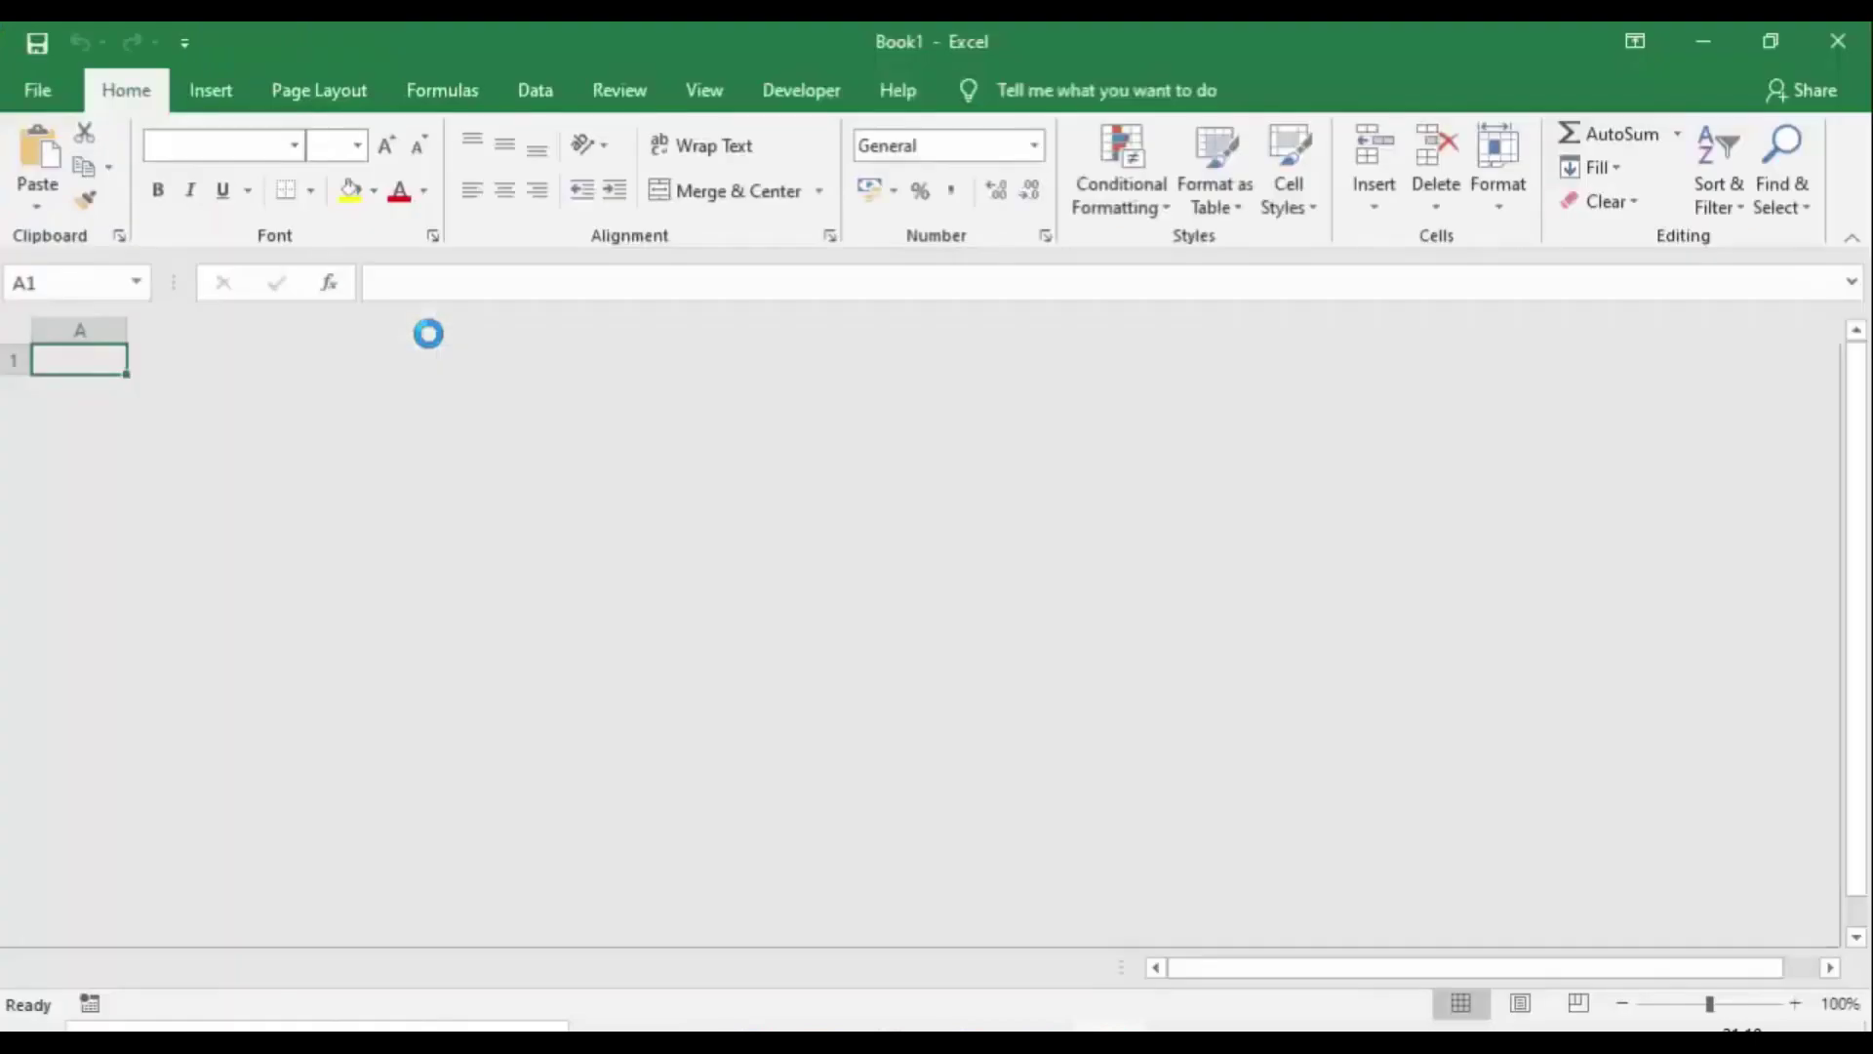
click(427, 331)
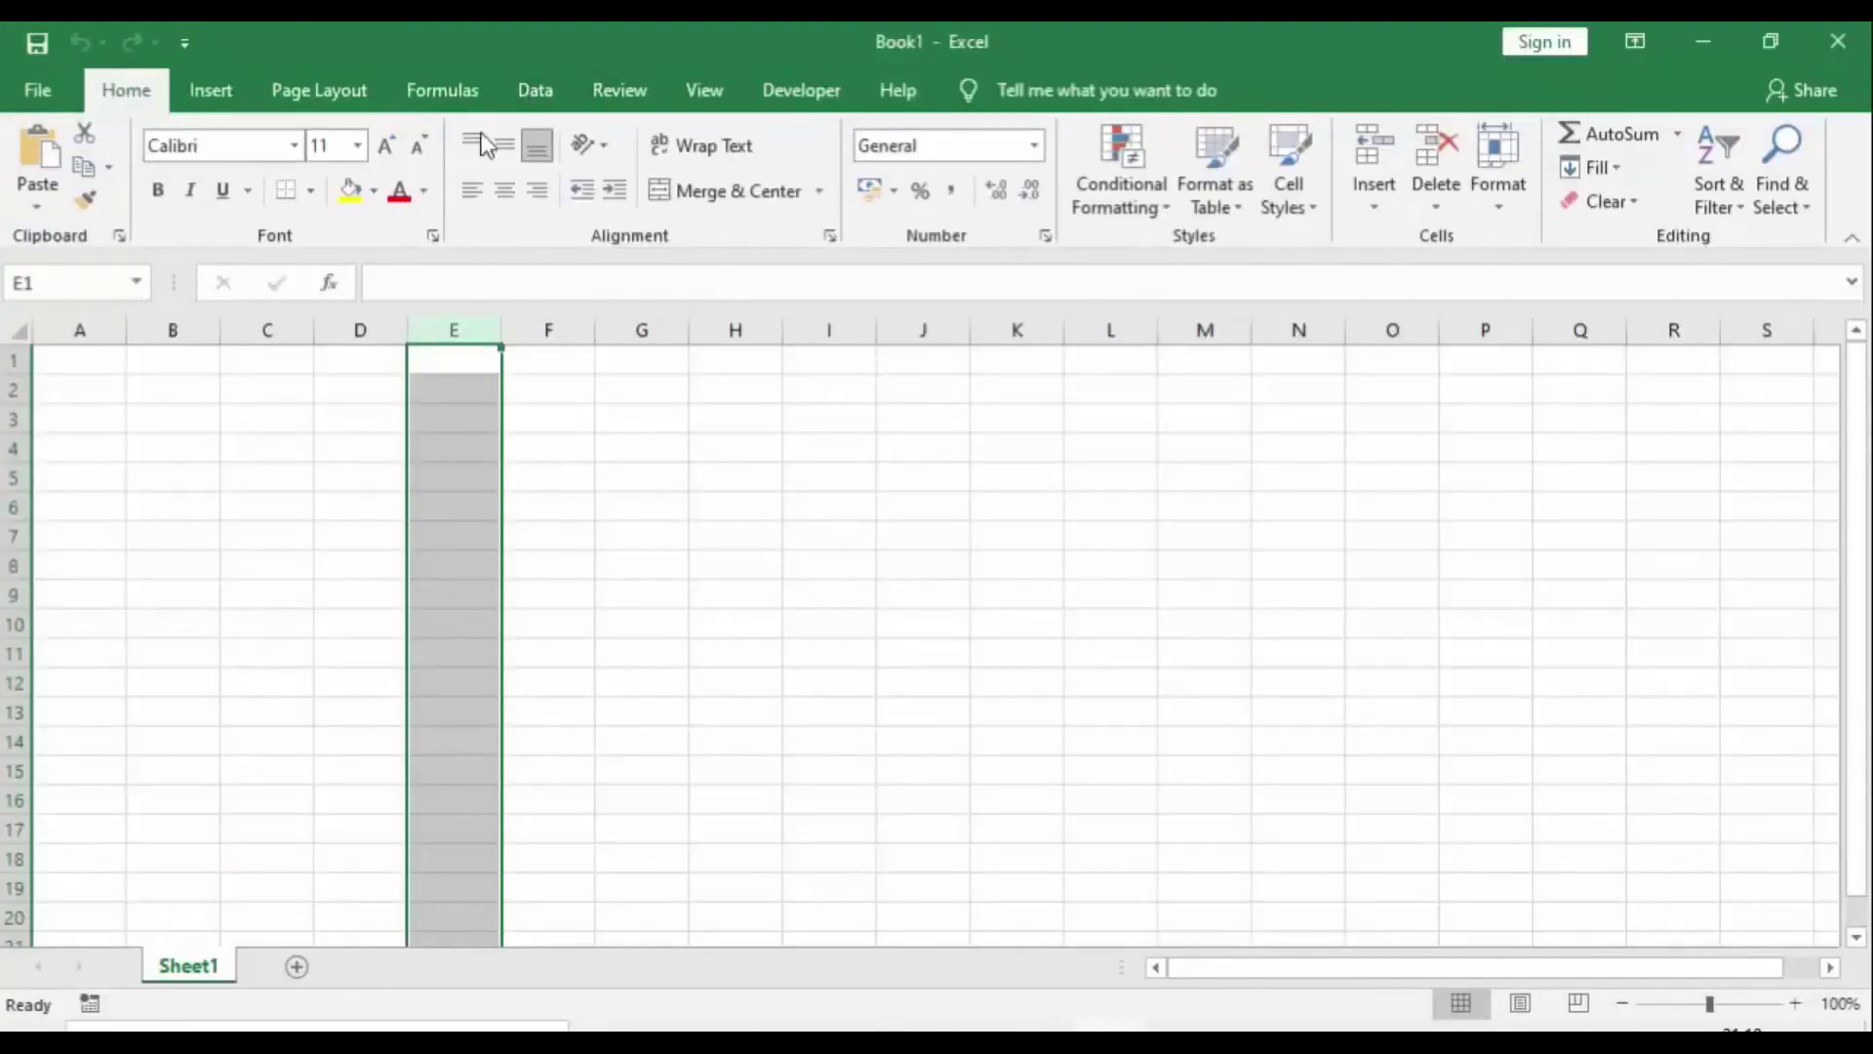
Import hb-repbudget_Category.csv from the Homebank folder under Documents as text/CSV data and load it into the workbook.
click(529, 86)
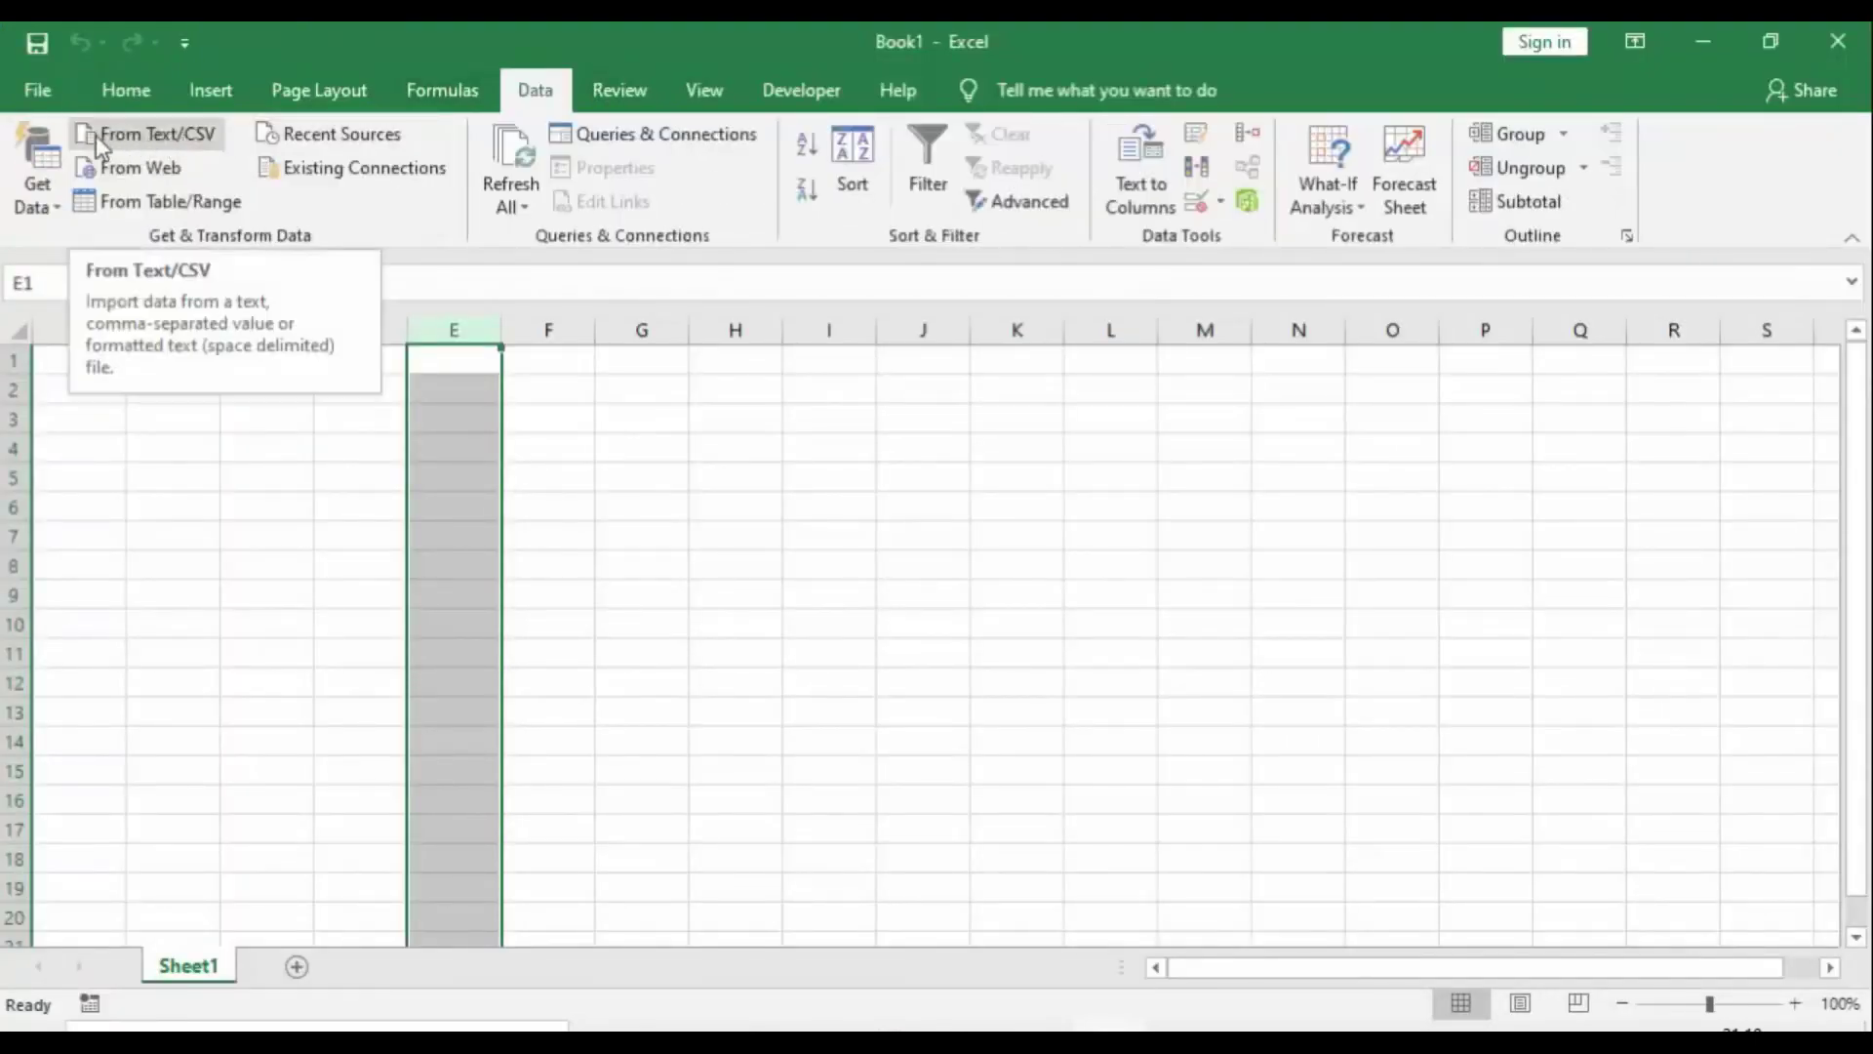
click(158, 138)
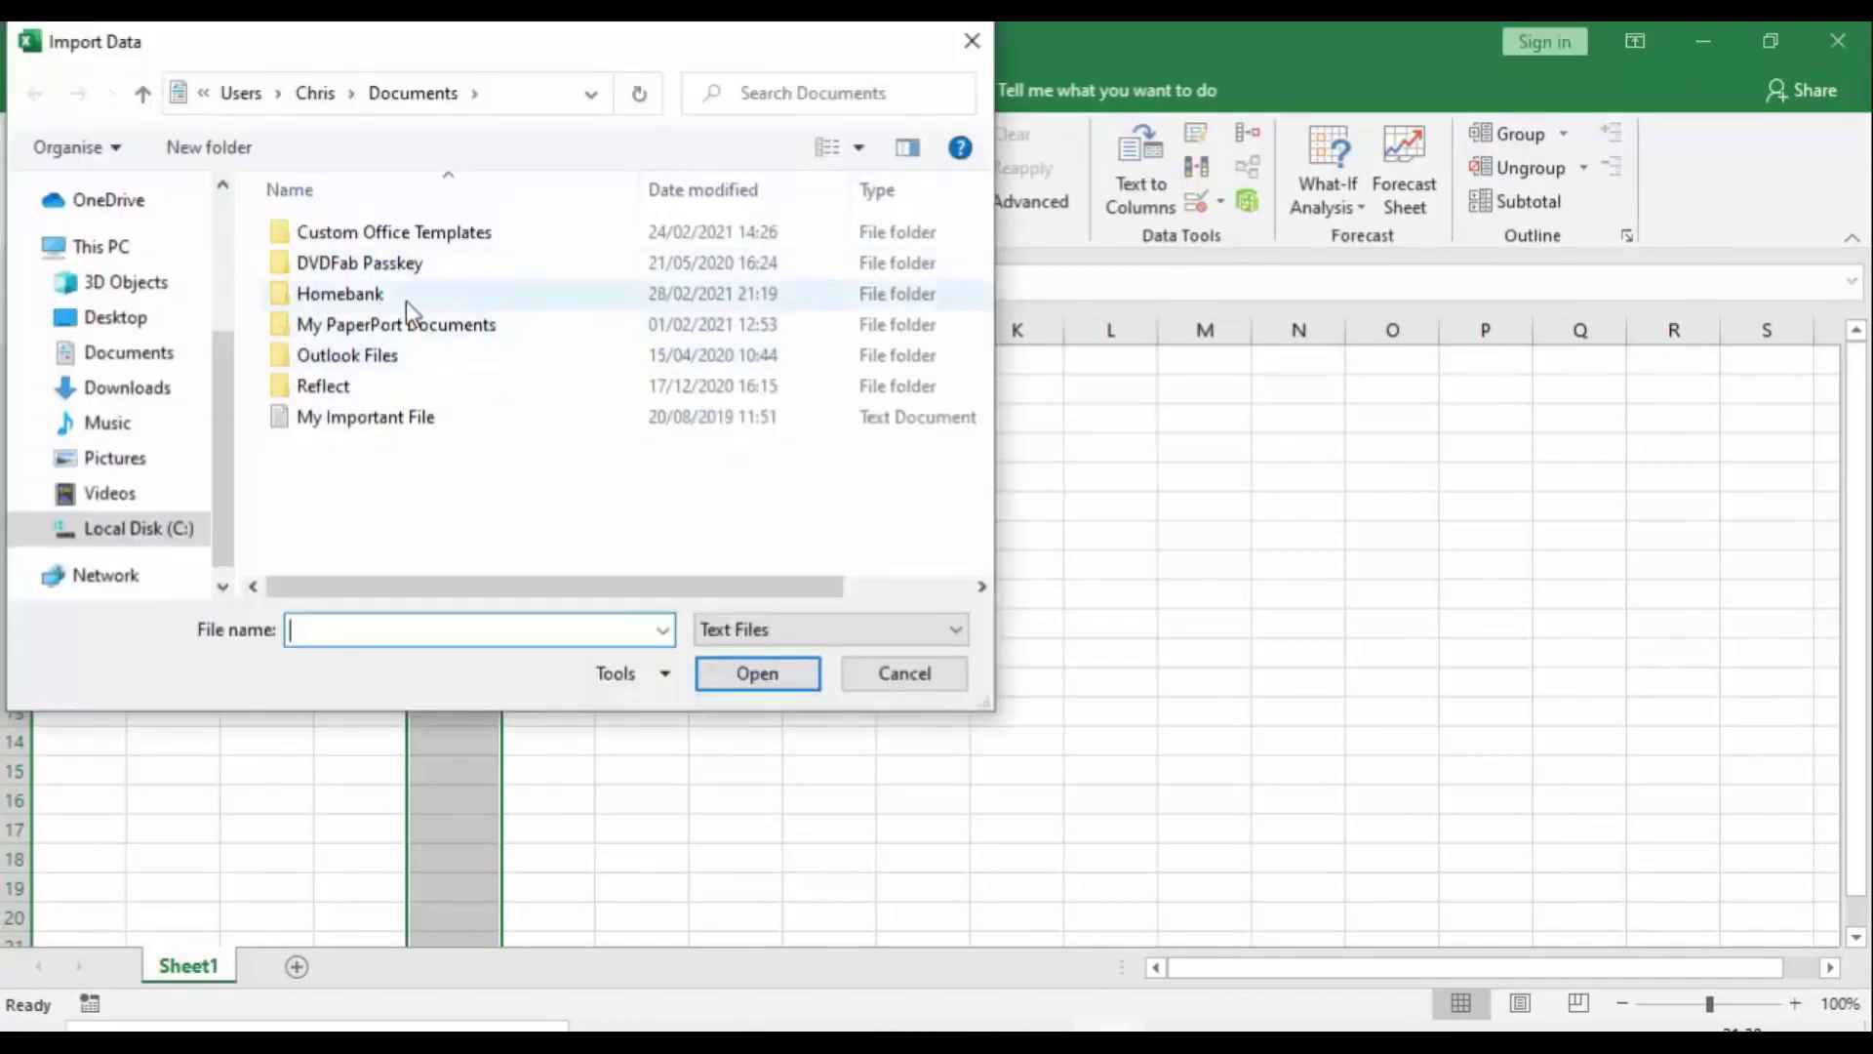
double_click(369, 299)
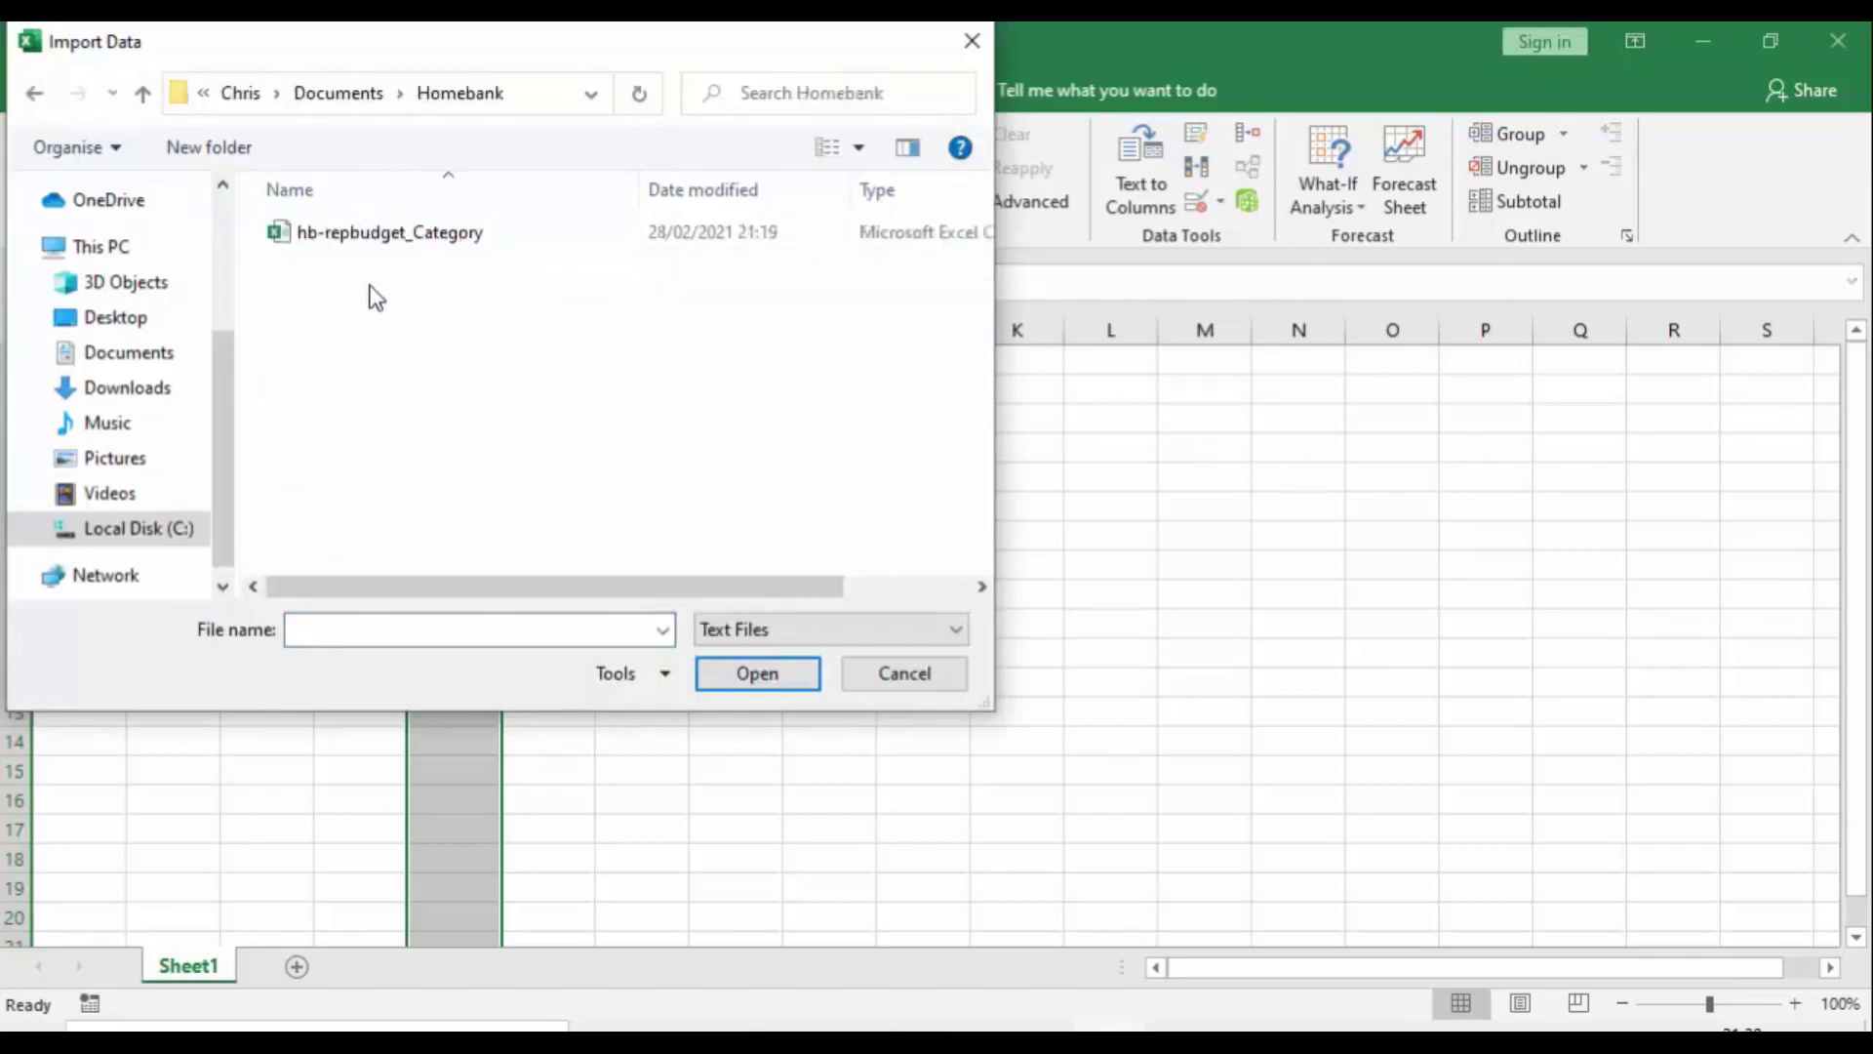
double_click(317, 236)
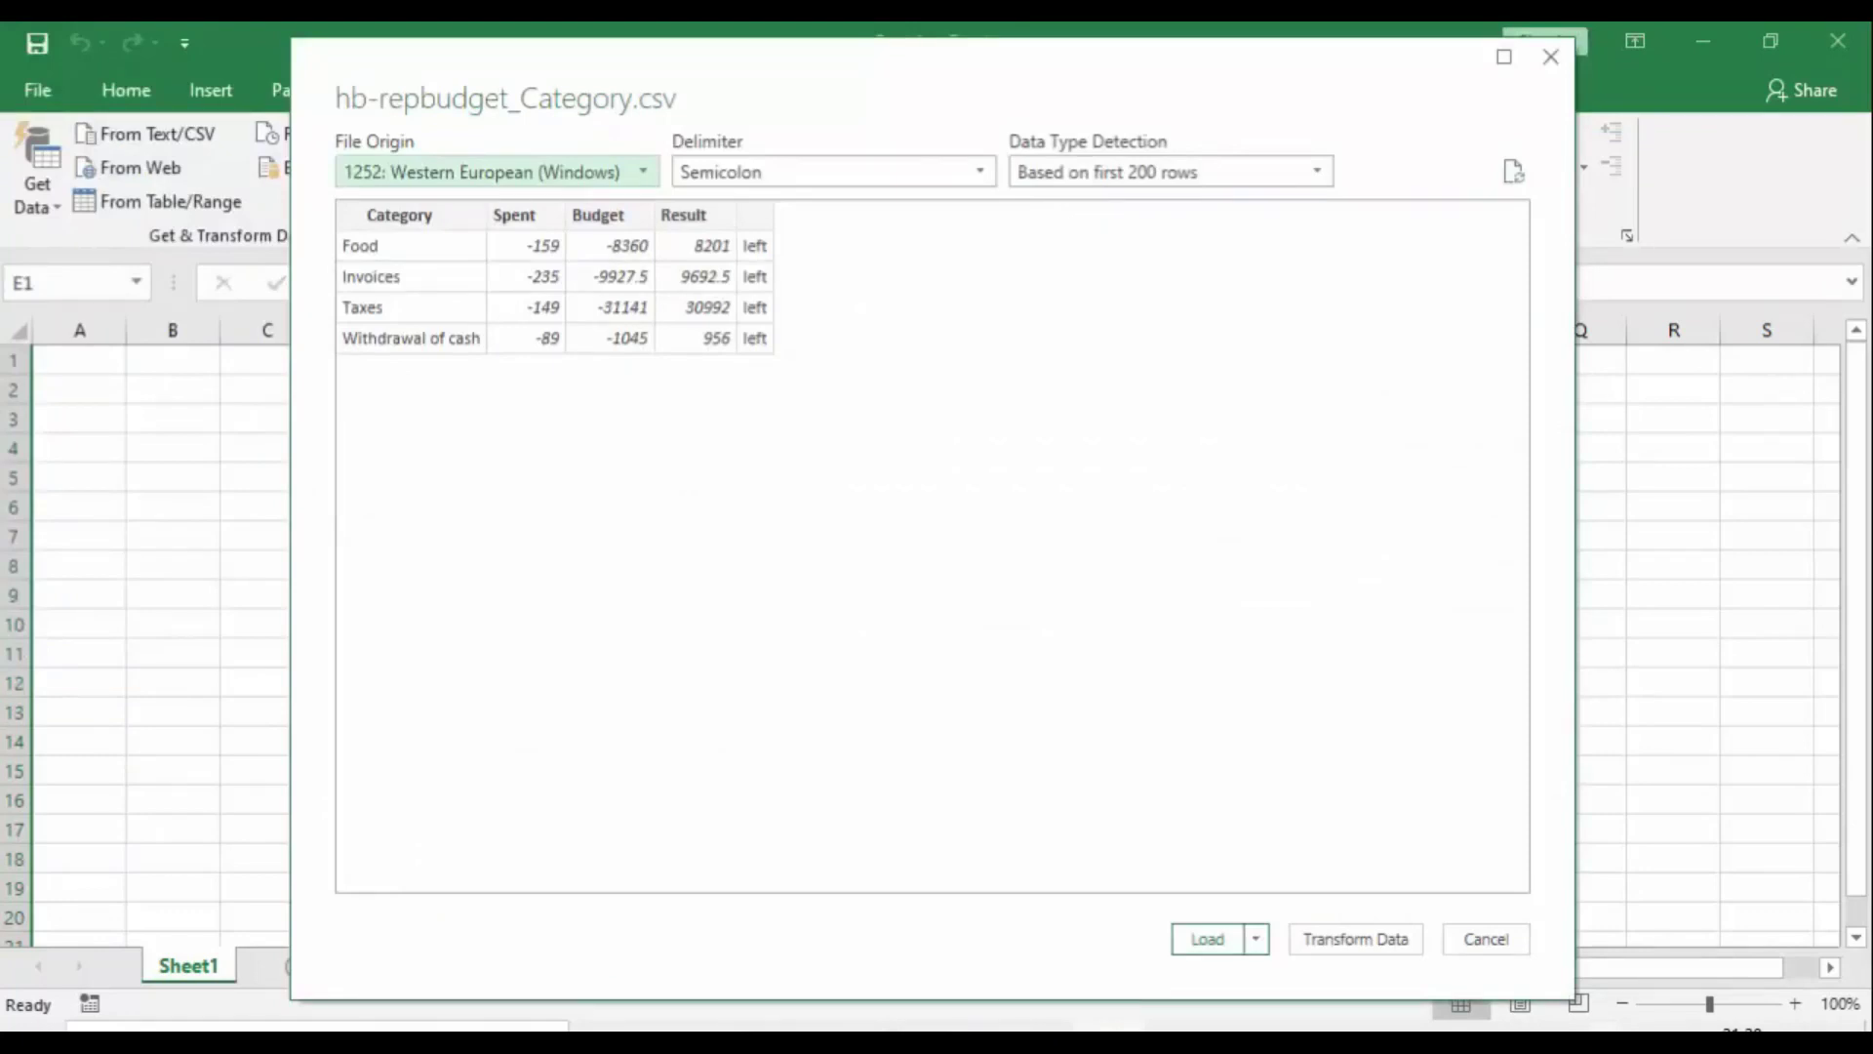
click(1208, 938)
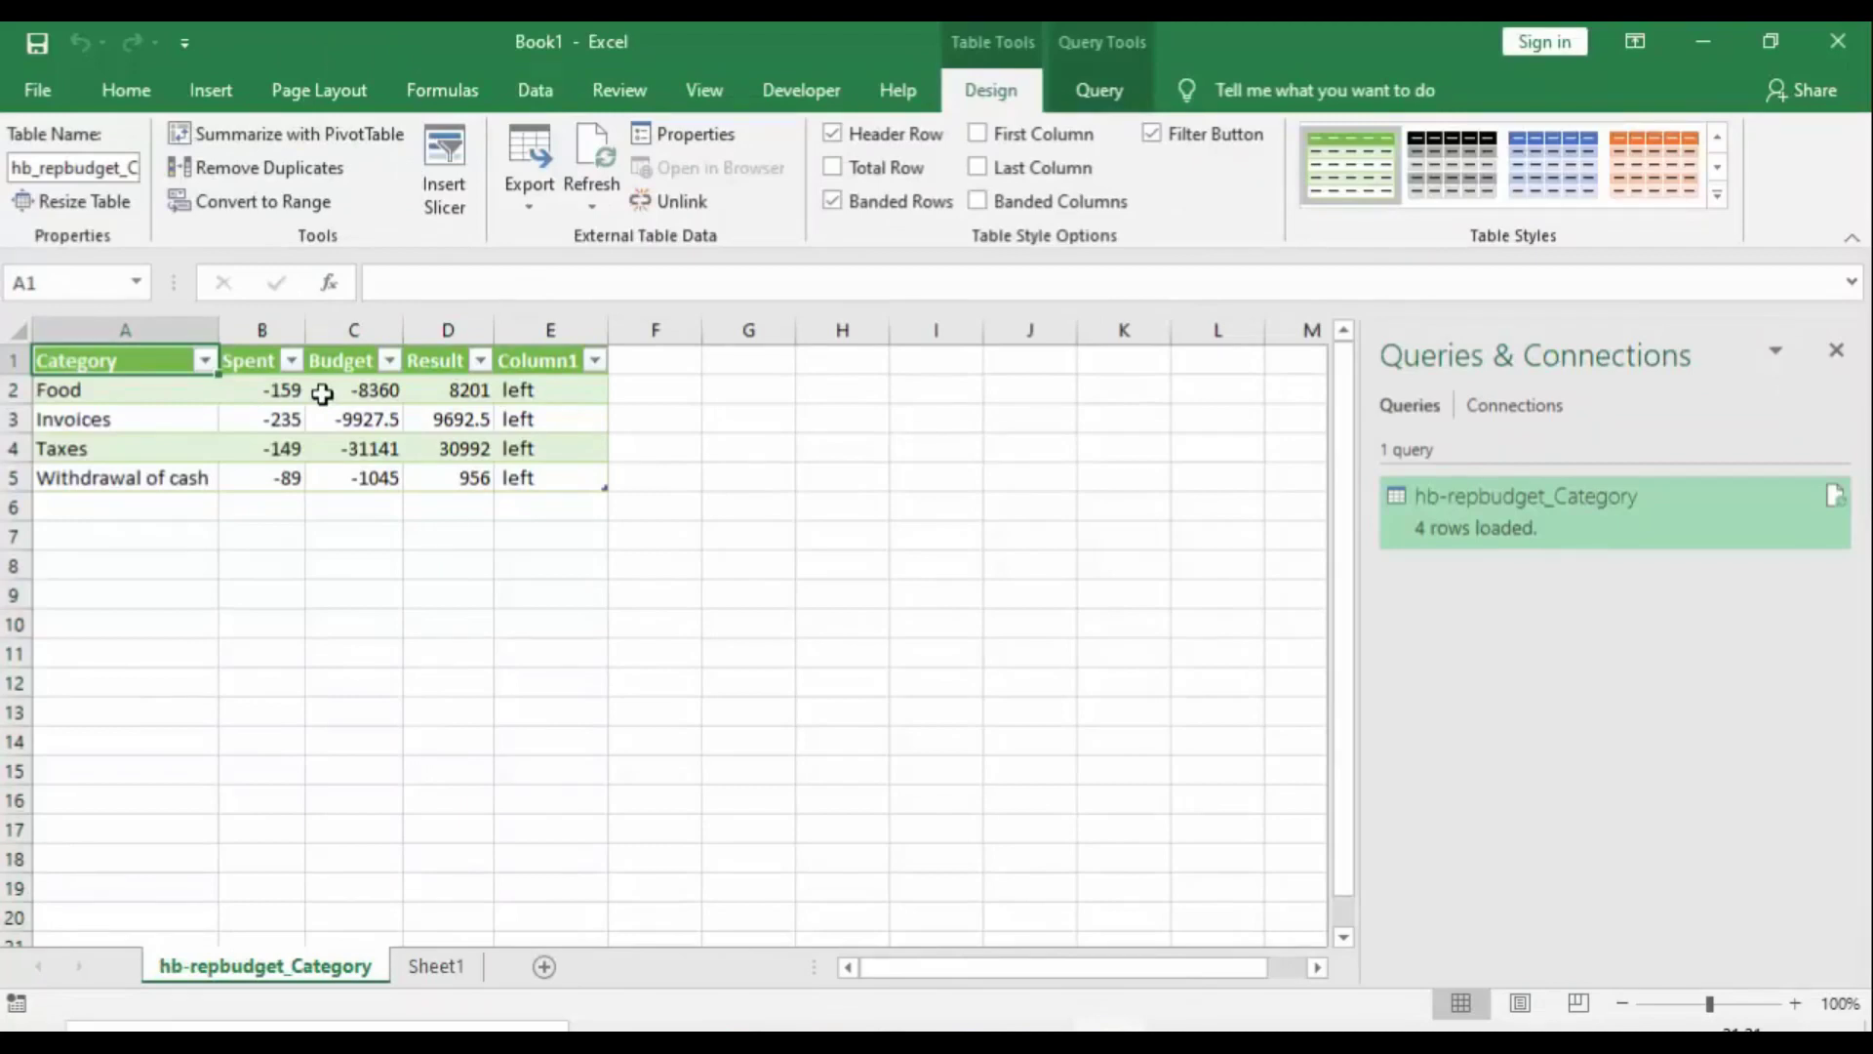
Check the print preview of the imported budget table, return to the sheet, and close Excel without saving the workbook.
click(39, 90)
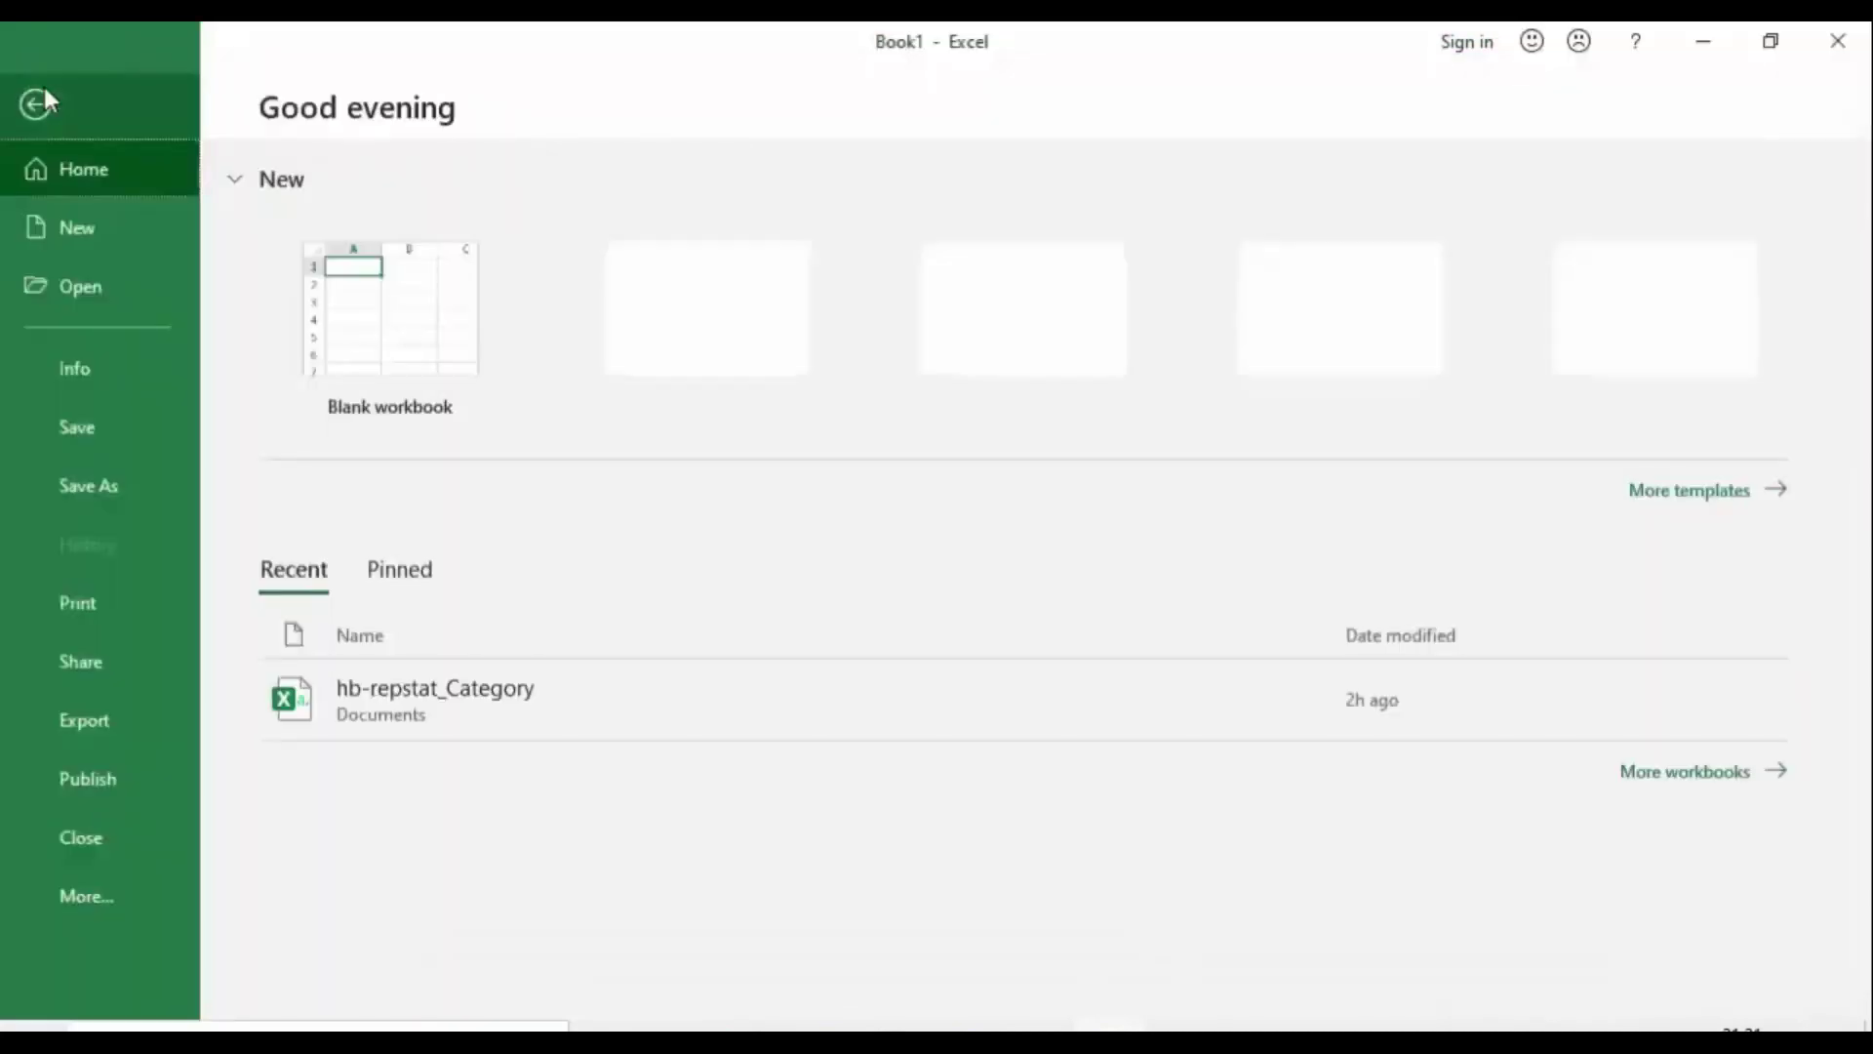
click(82, 607)
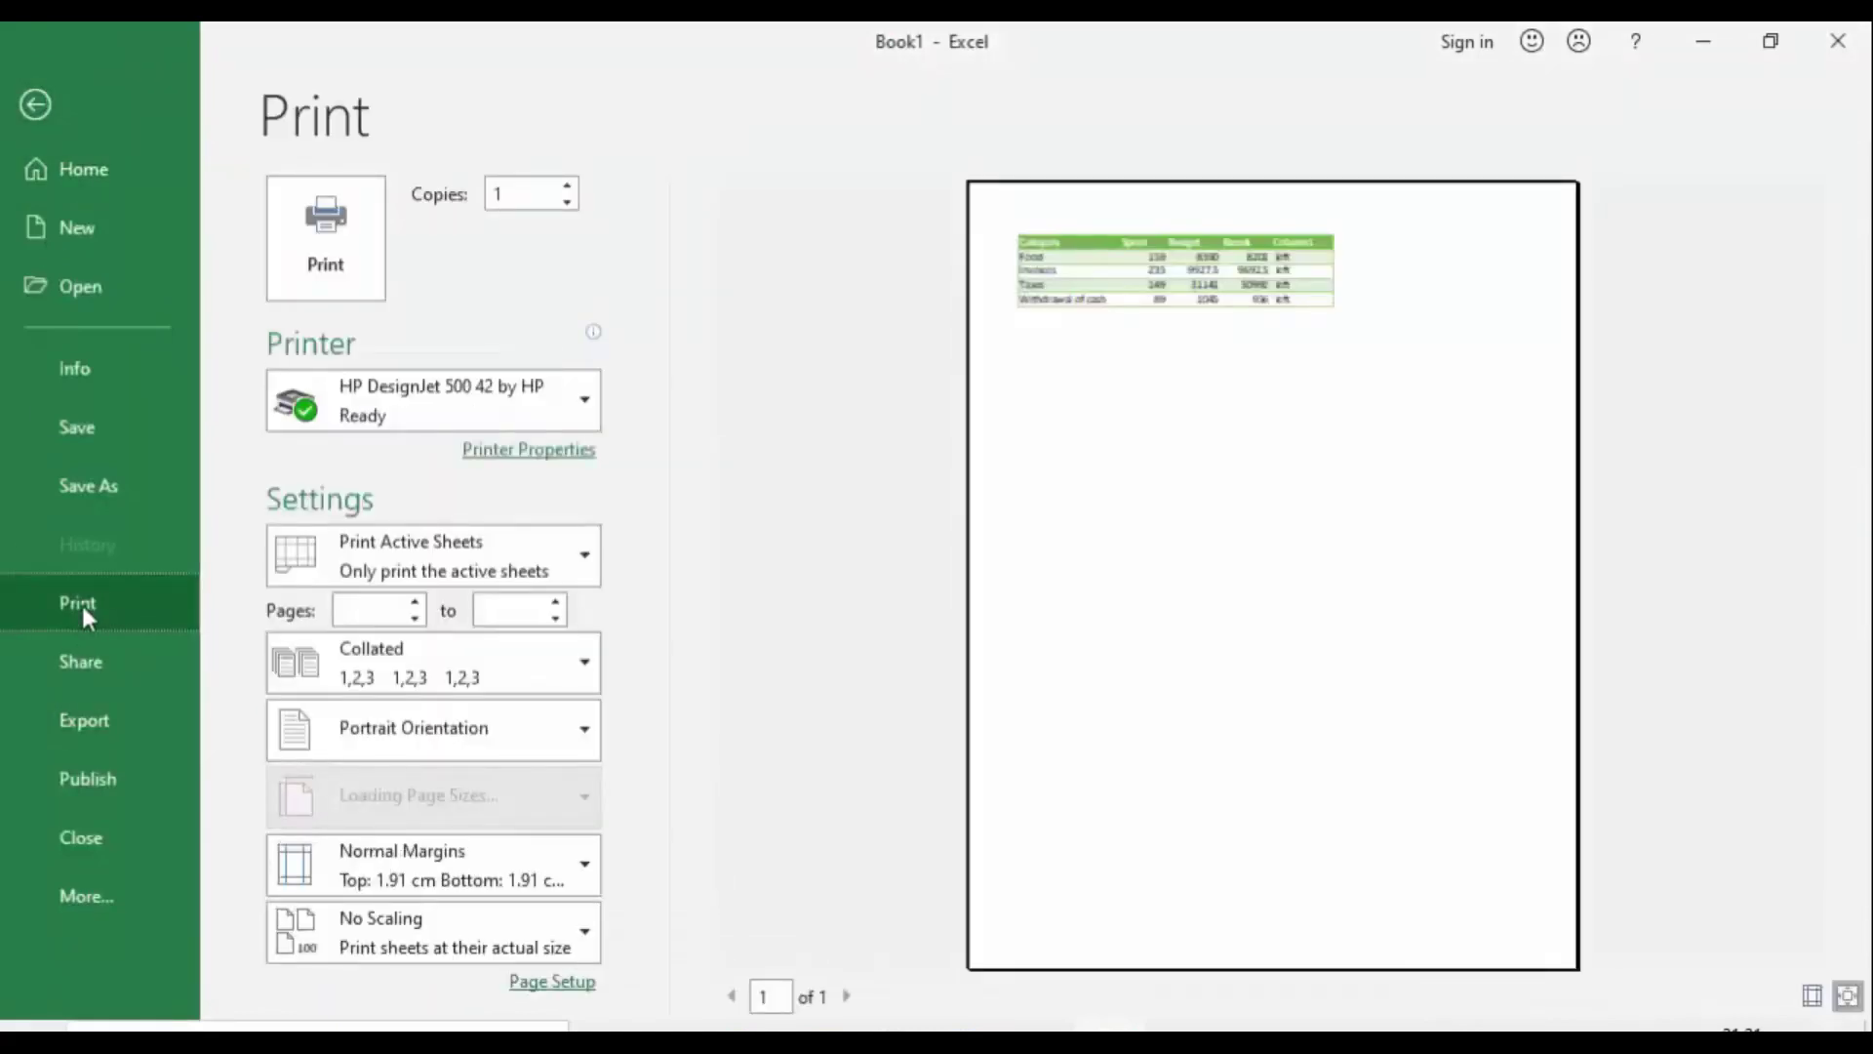
click(35, 105)
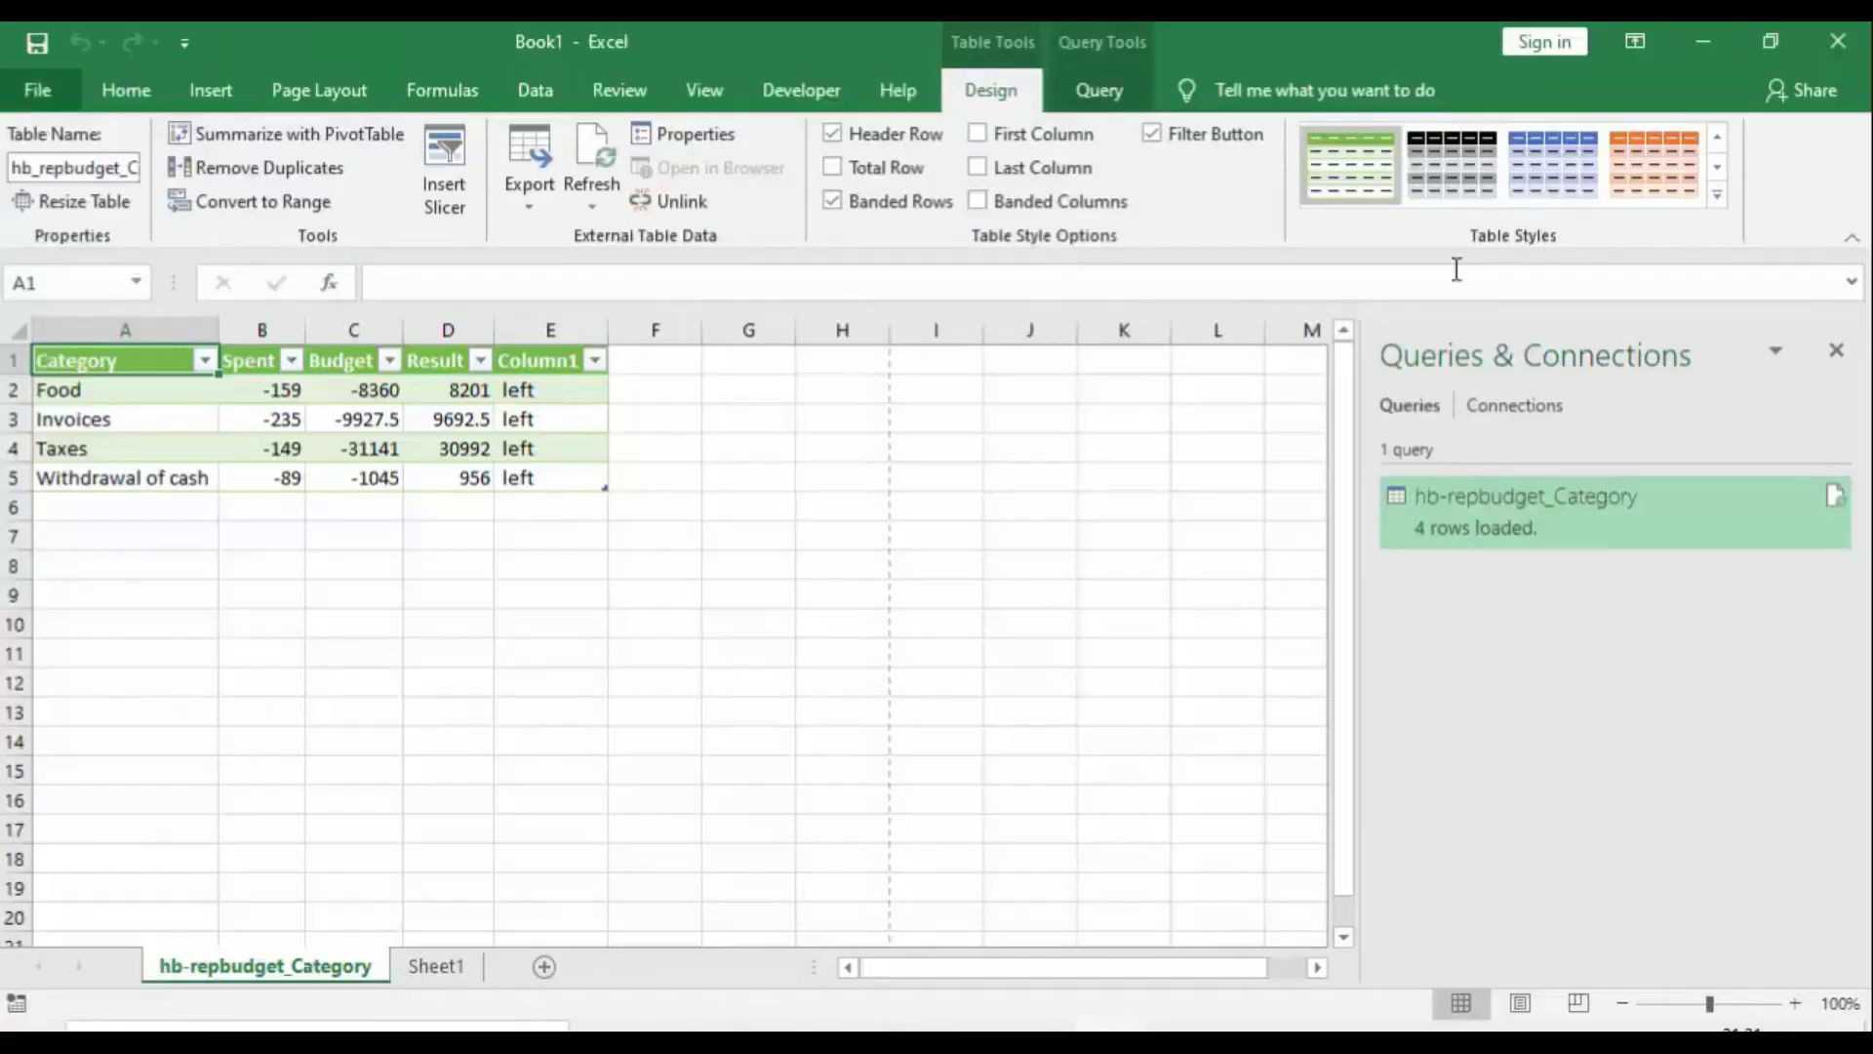
click(1845, 46)
click(956, 574)
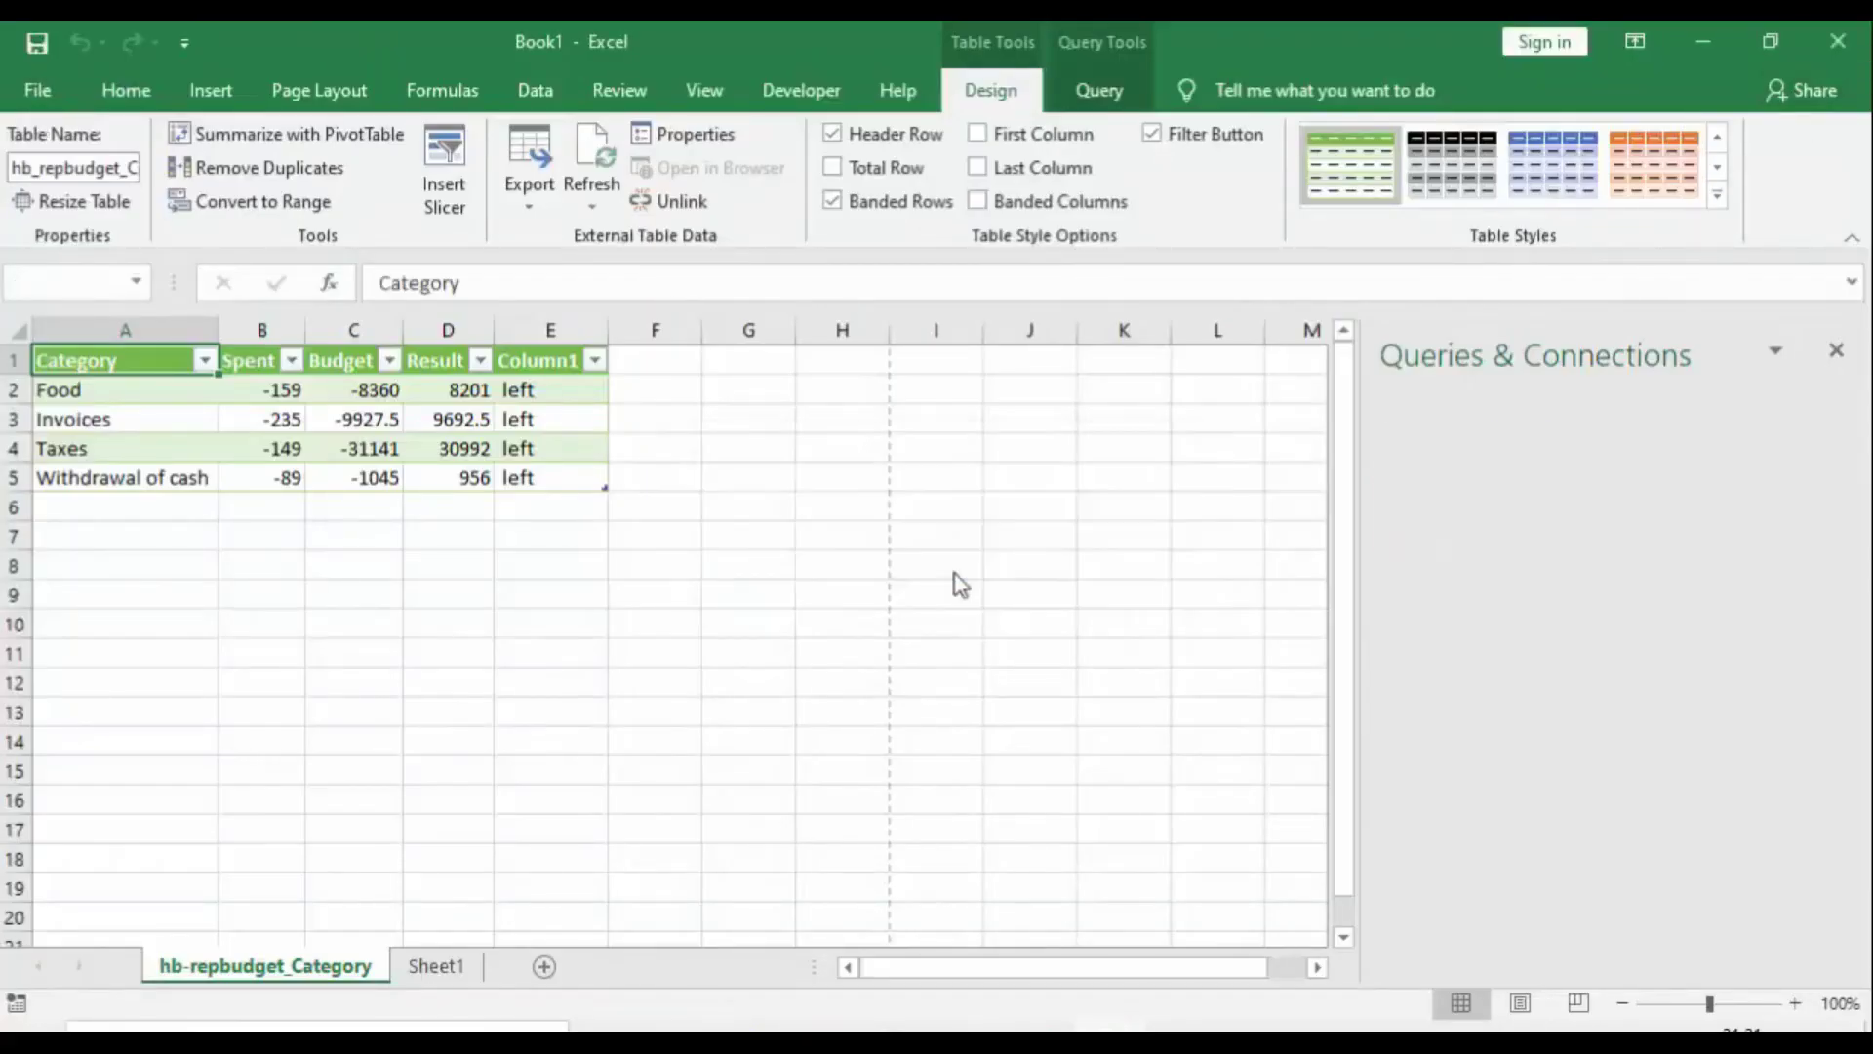